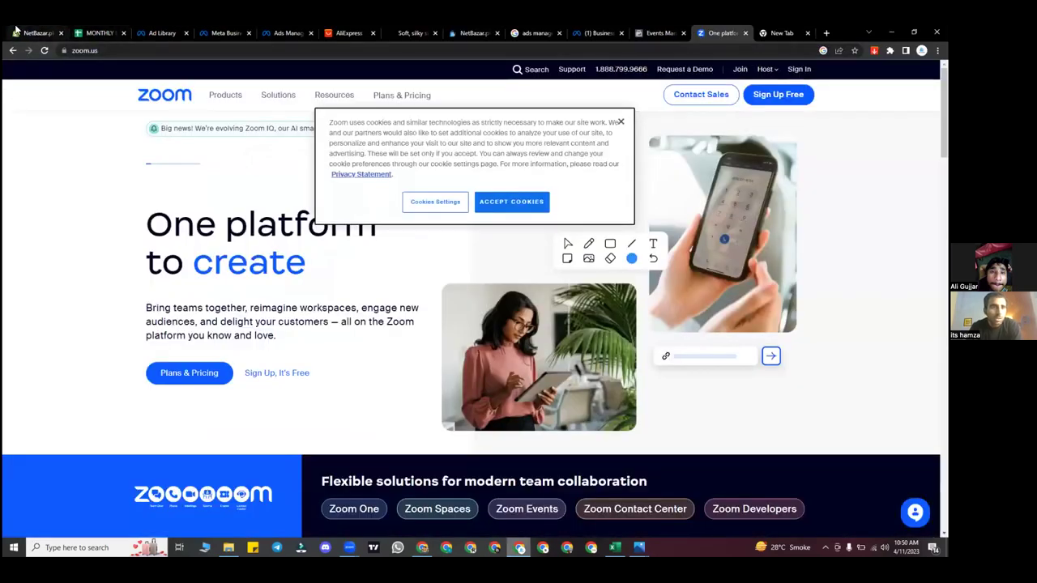
- Switch to the NetBazar tab and open Shopify Analytics to see today's sales and sessions
click(37, 32)
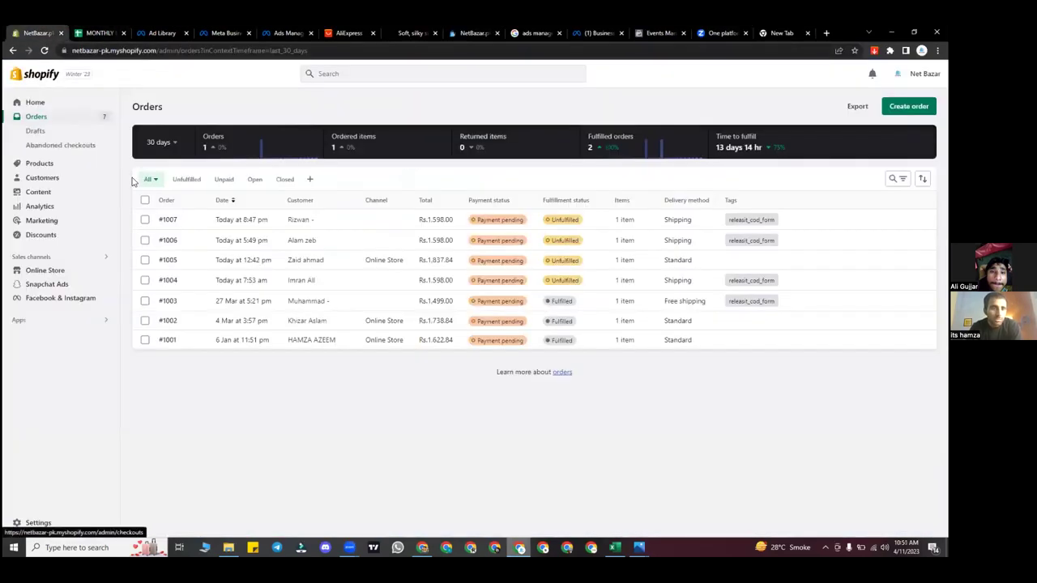
click(94, 207)
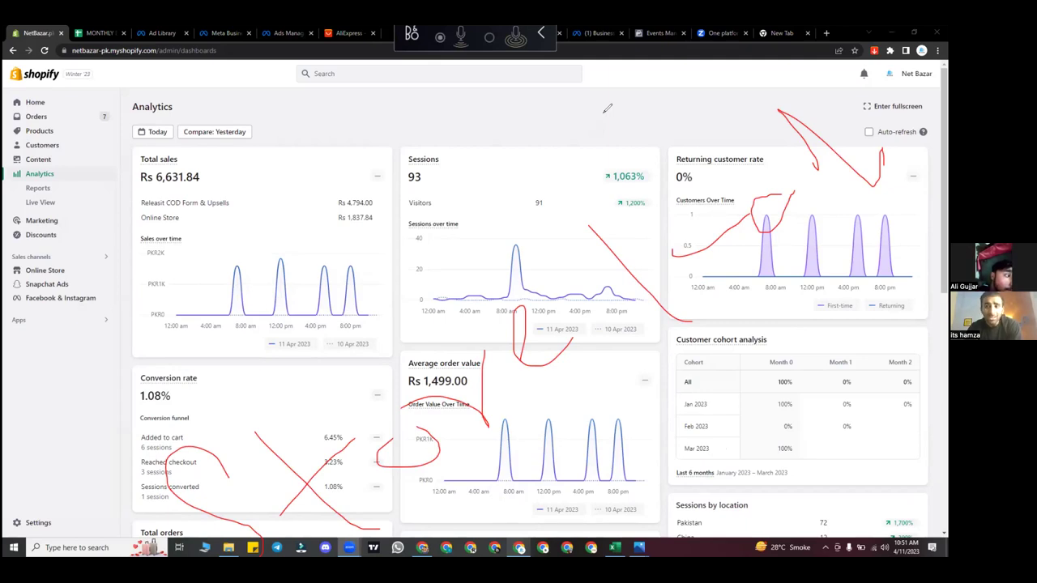
- Erase the dashboard annotations and go back to the Shopify Orders list for the last 30 days
key(e)
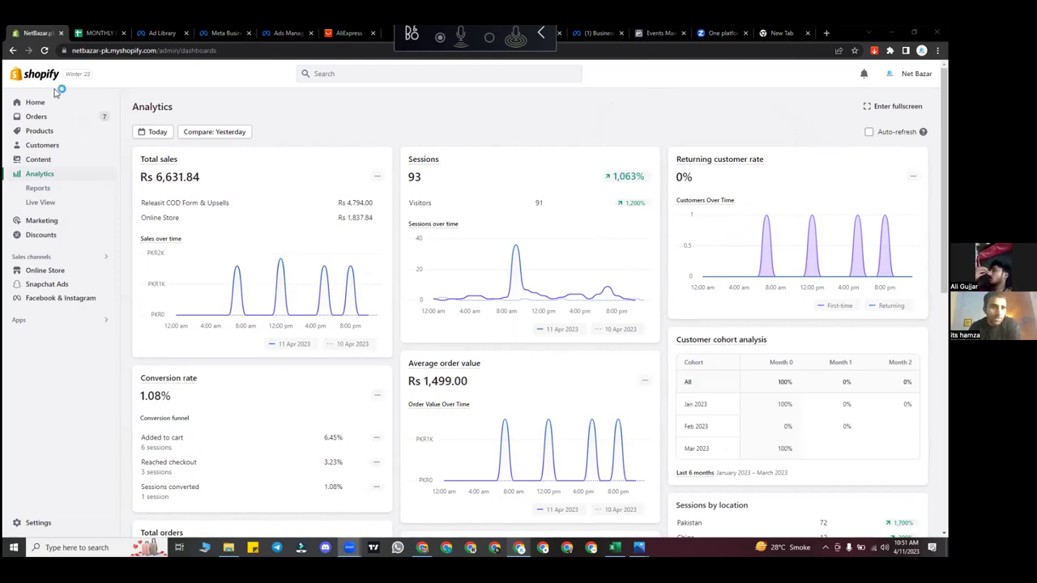
click(51, 119)
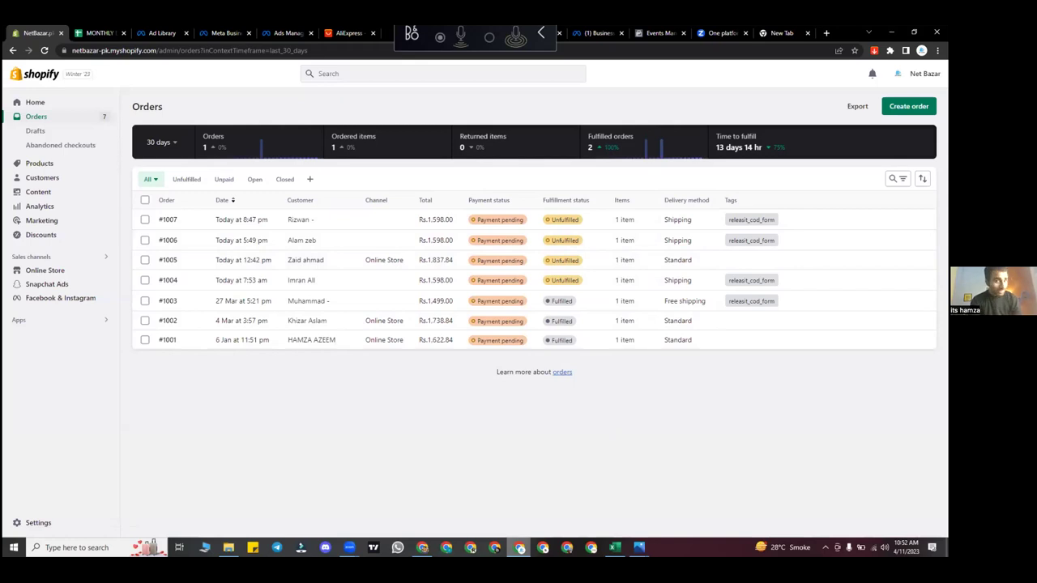
- Switch to the Excel ROAS workbook and set the production cost per piece in B4 to 350
key(super+d)
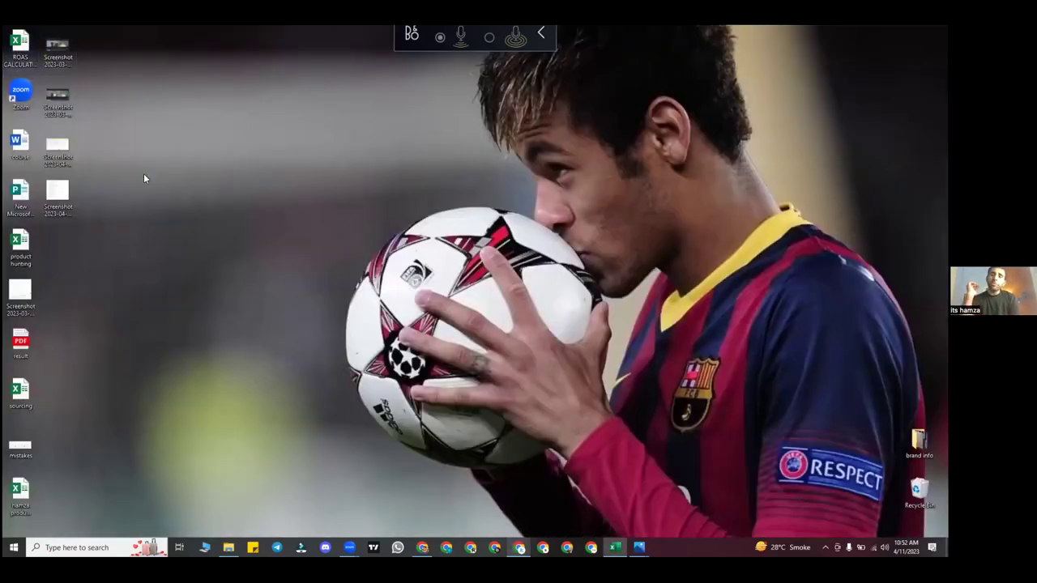
key(alt+Tab)
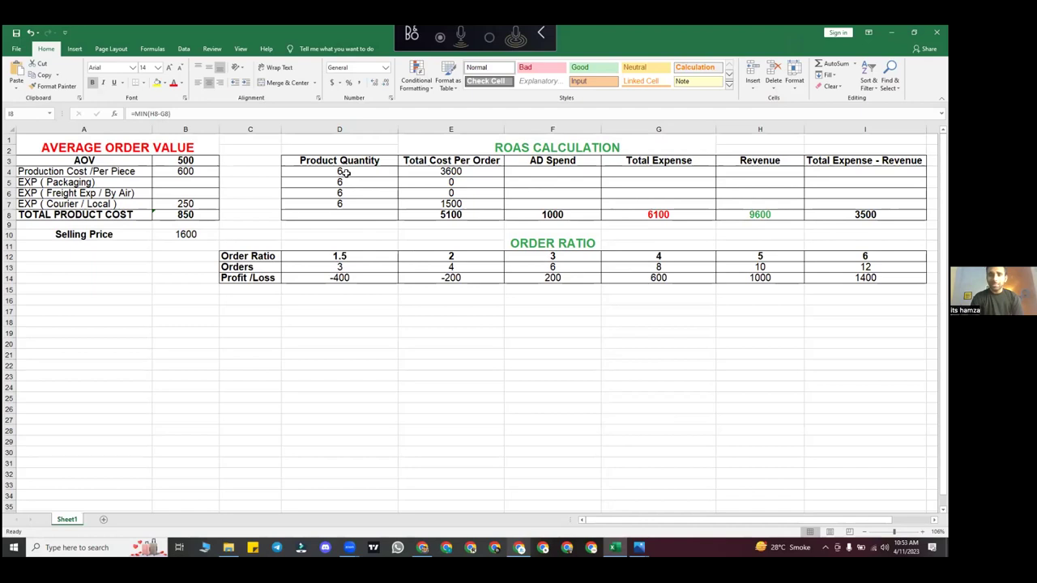
click(185, 172)
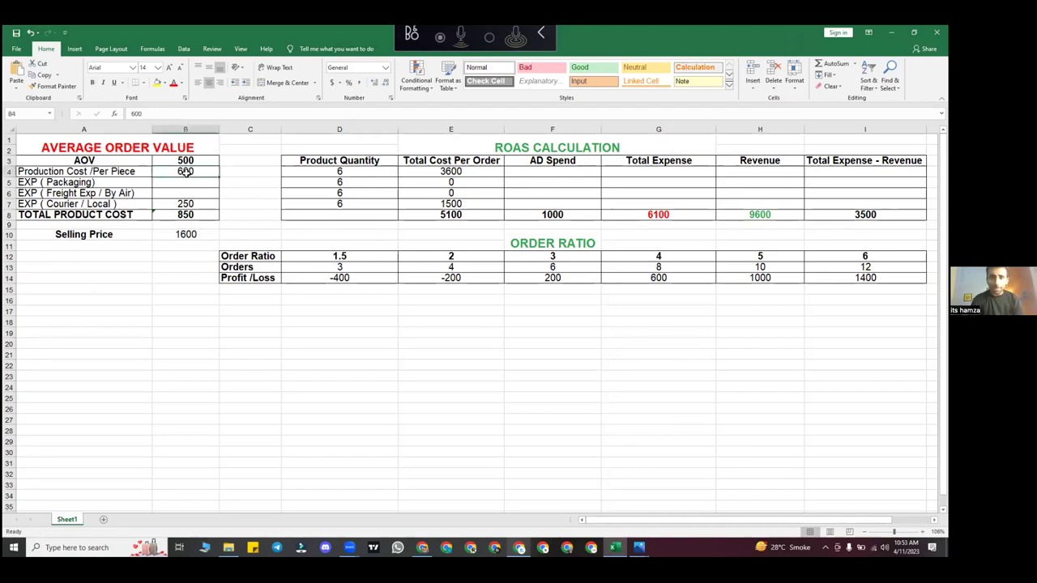
text(350)
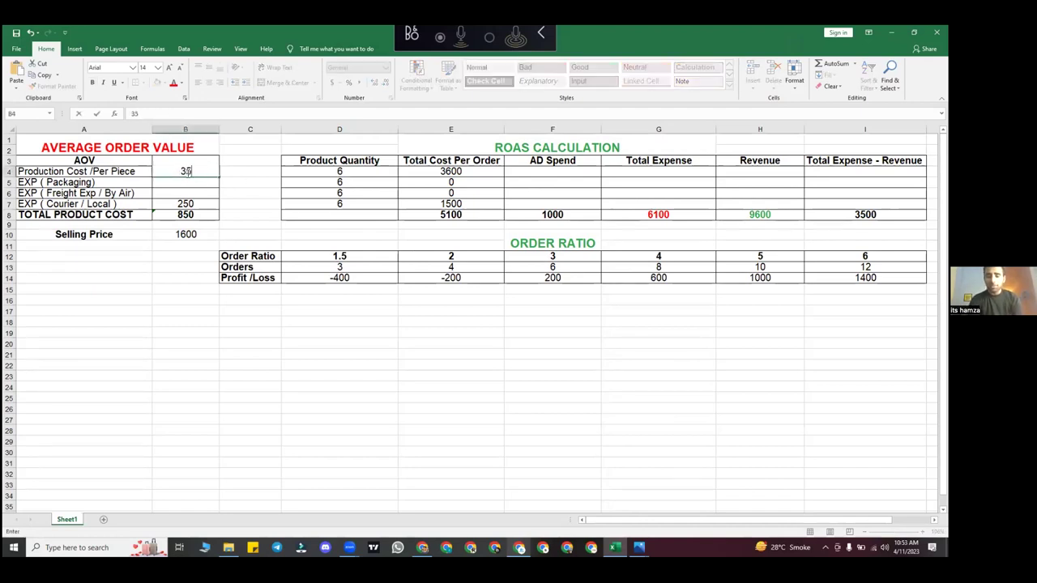
click(198, 234)
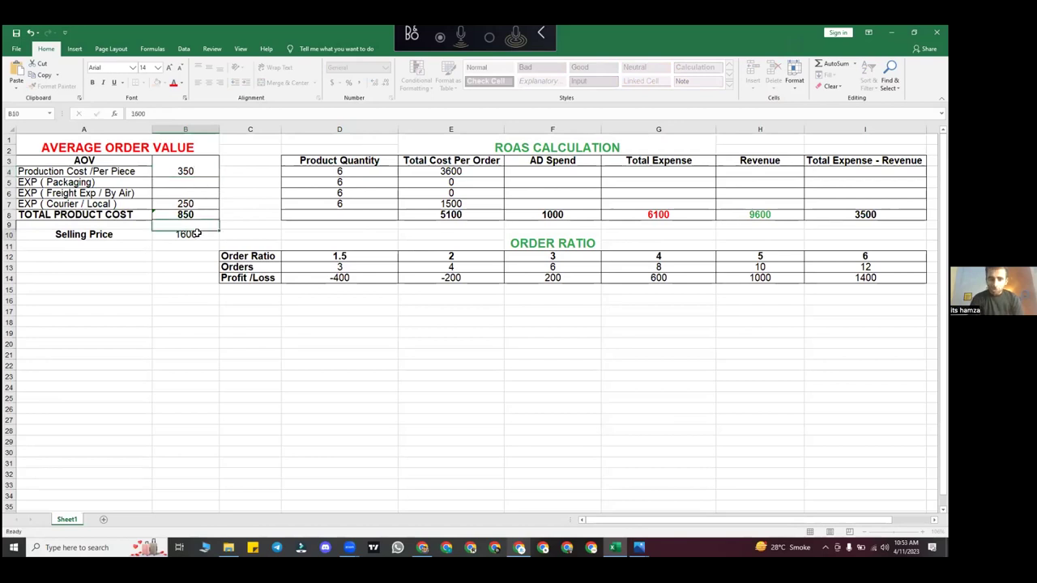
- Enter quantity 4 in D4 through D7, check the result in I8, and return to the browser
click(349, 171)
text(4)
key(Return)
text(4)
key(Return)
text(4)
key(Return)
text(4)
key(Return)
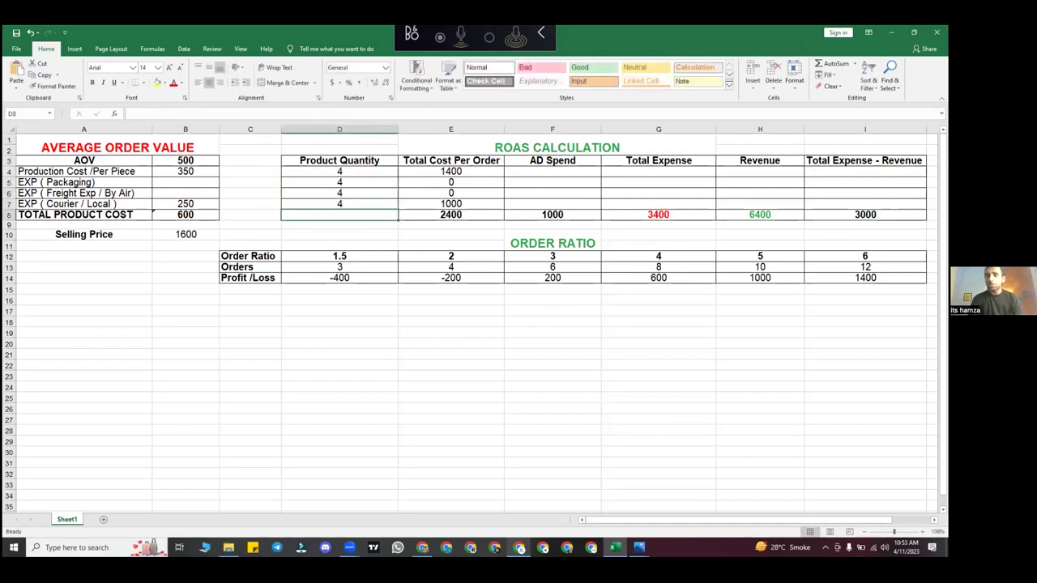
click(865, 215)
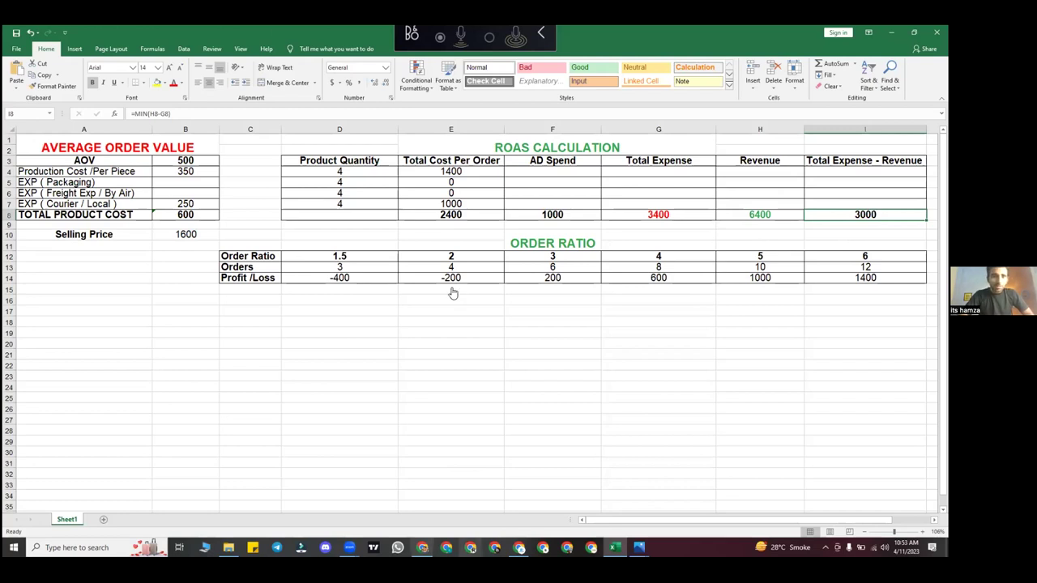
key(alt+Tab)
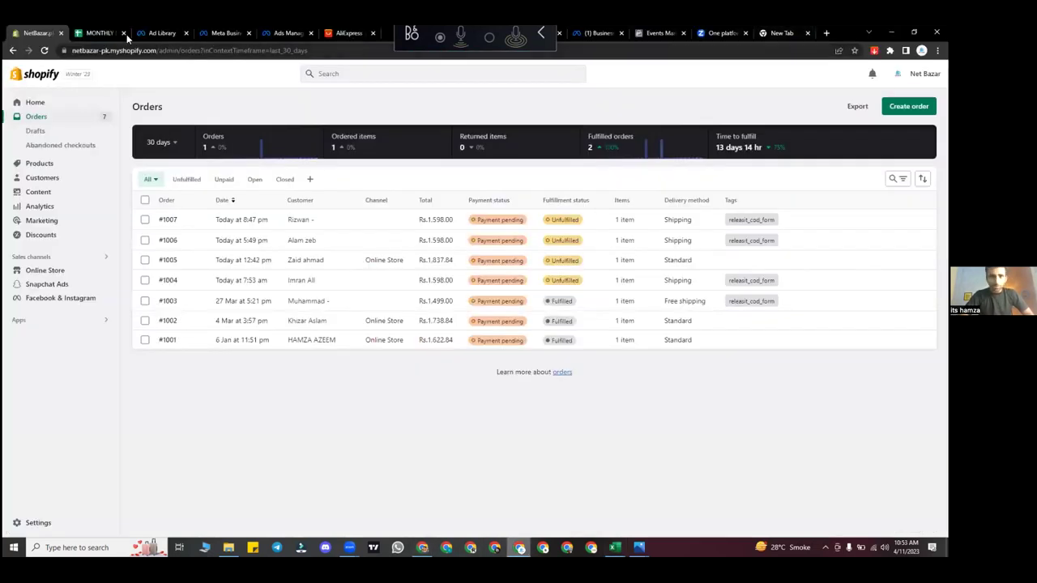
click(285, 32)
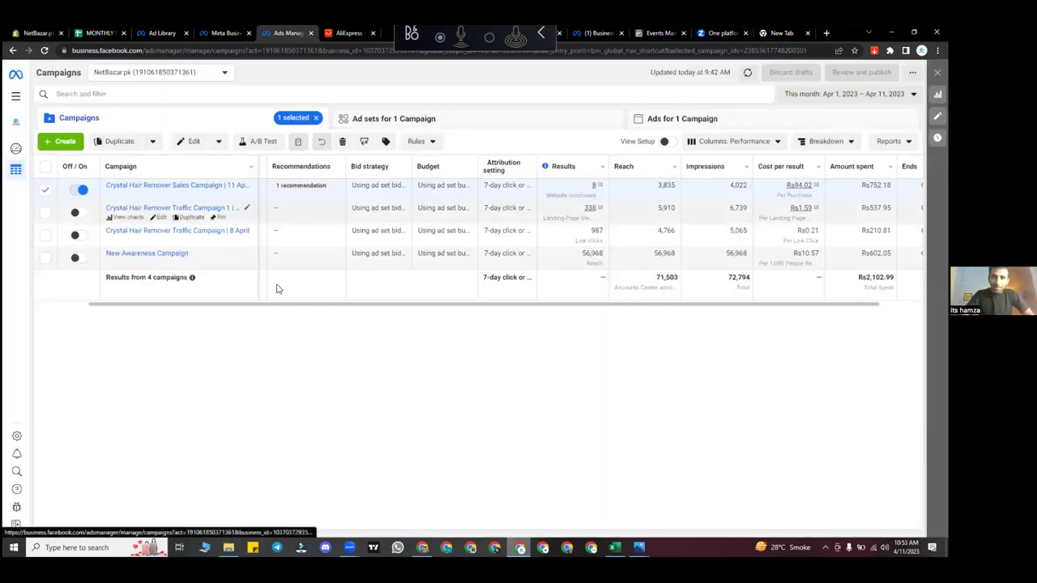
scroll(278, 306, left, 2)
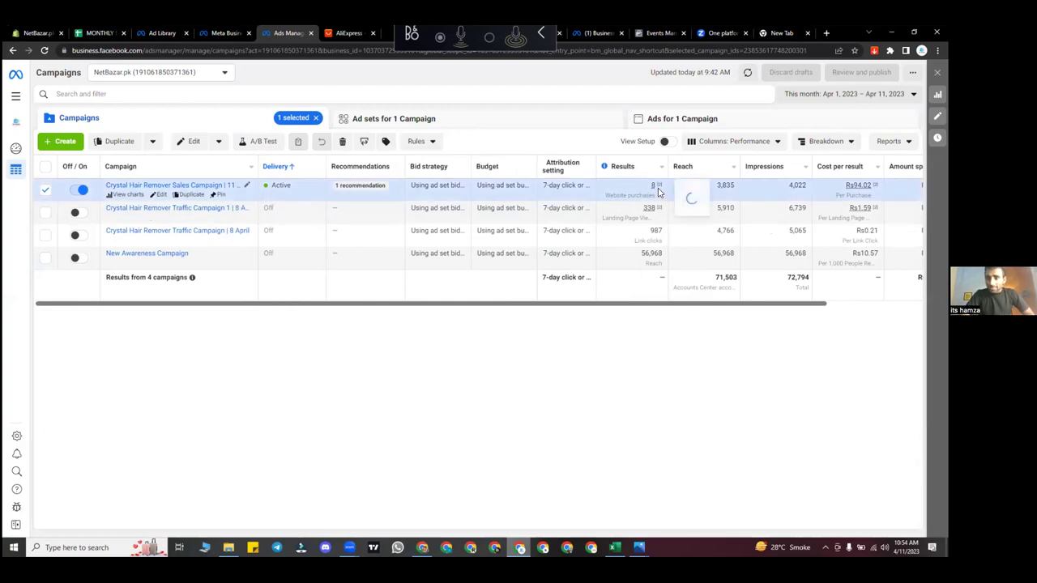
mouse_move(658, 190)
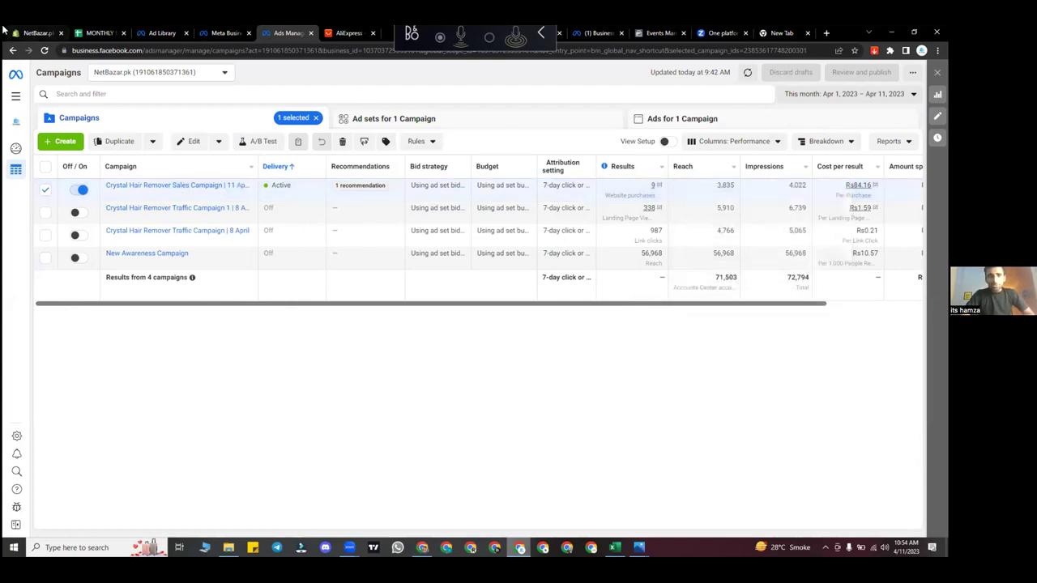
click(36, 32)
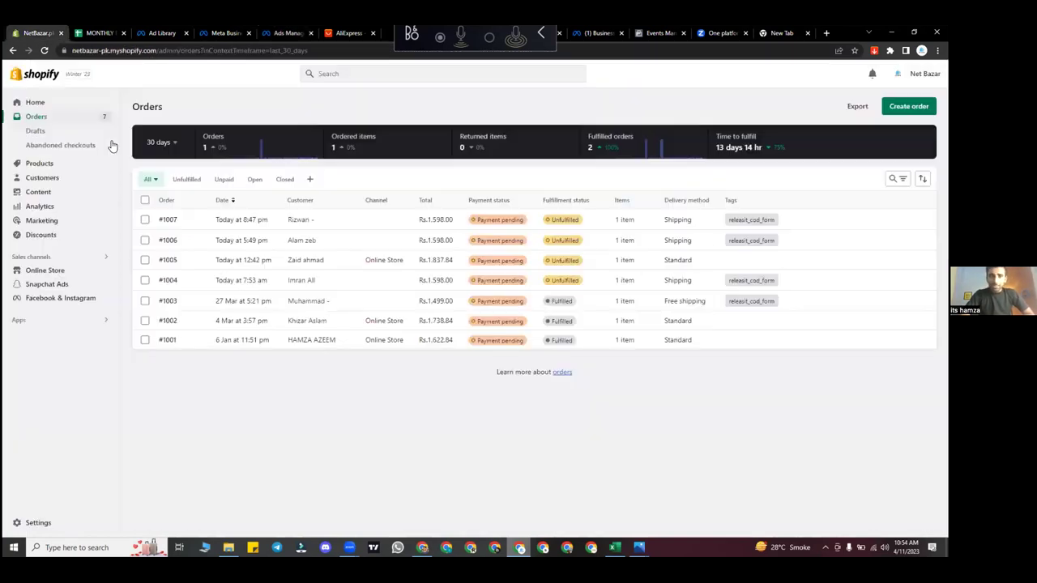
- Reload the Shopify Orders page, then bring the Excel ROAS workbook back to the front
click(44, 50)
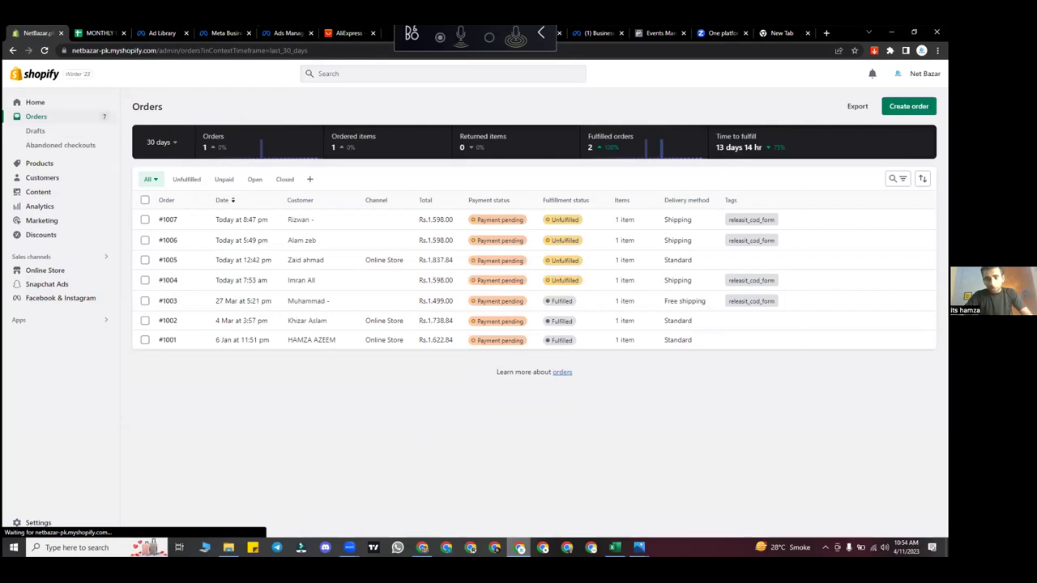
mouse_move(614, 547)
click(595, 490)
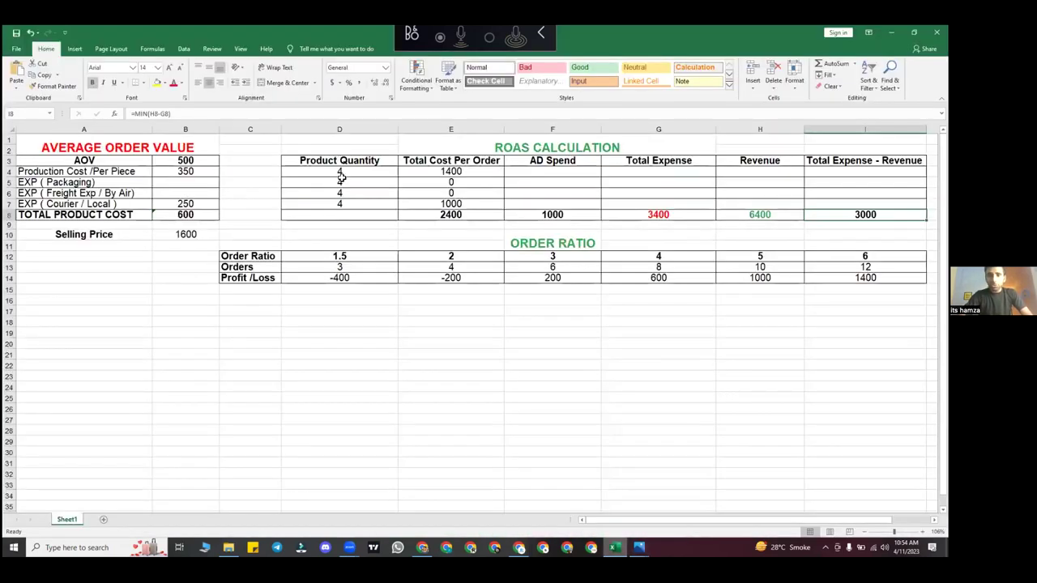
- Change quantities D4–D7 to 6, giving 4600 expense against 9600 revenue, then return to Chrome
click(342, 176)
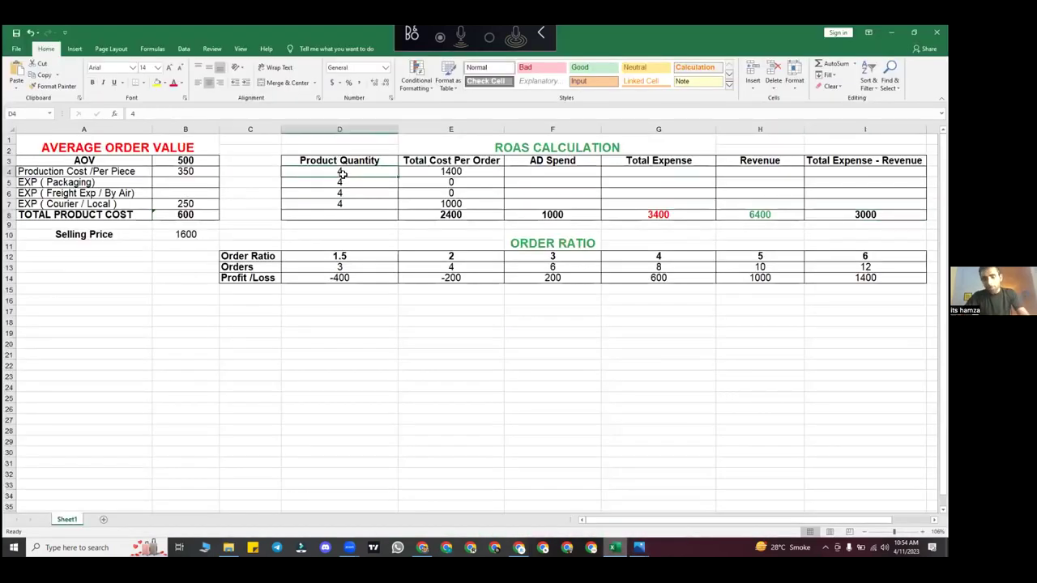
text(6)
key(Return)
text(6)
key(Return)
key(BackSpace)
key(Return)
text(6)
click(755, 215)
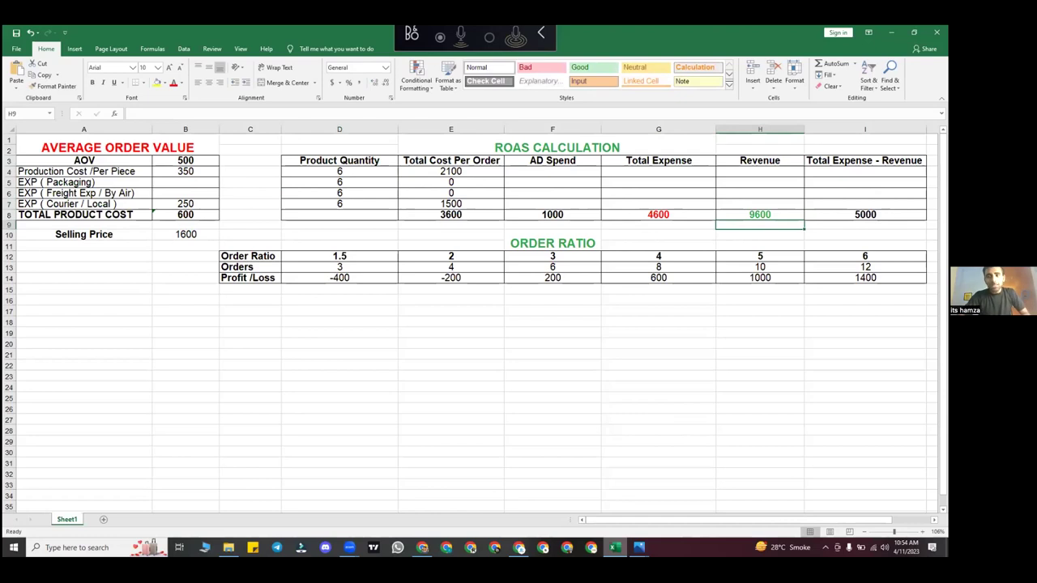
click(865, 214)
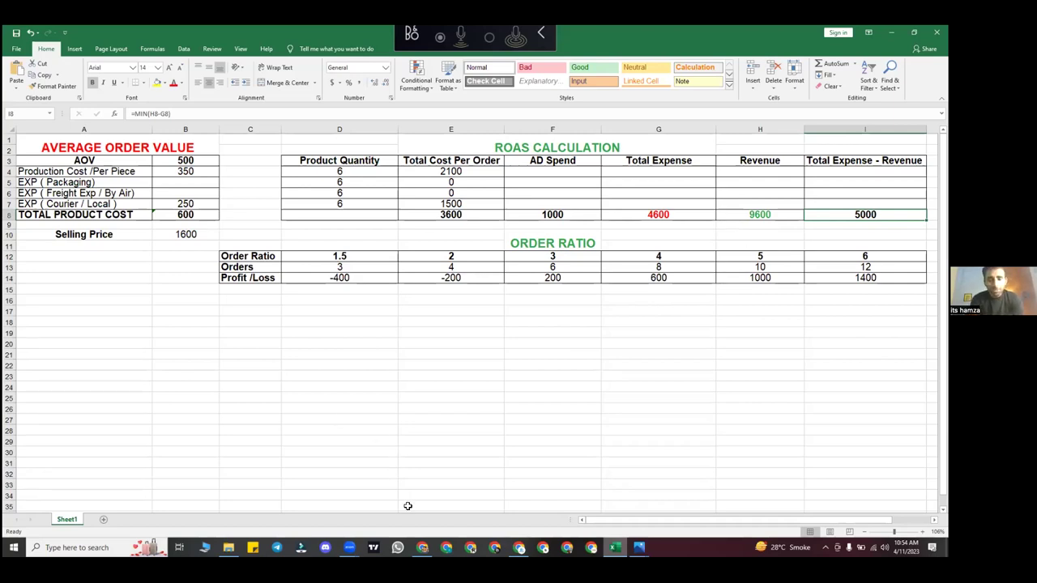
key(alt+Tab)
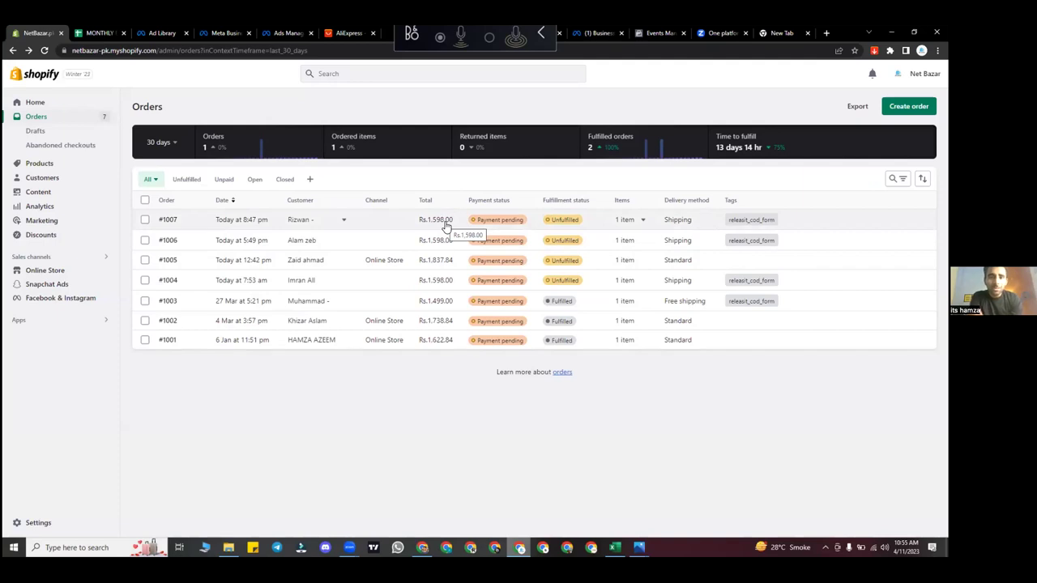
- Open the Ads Manager Campaigns table and scroll across its result columns
click(235, 32)
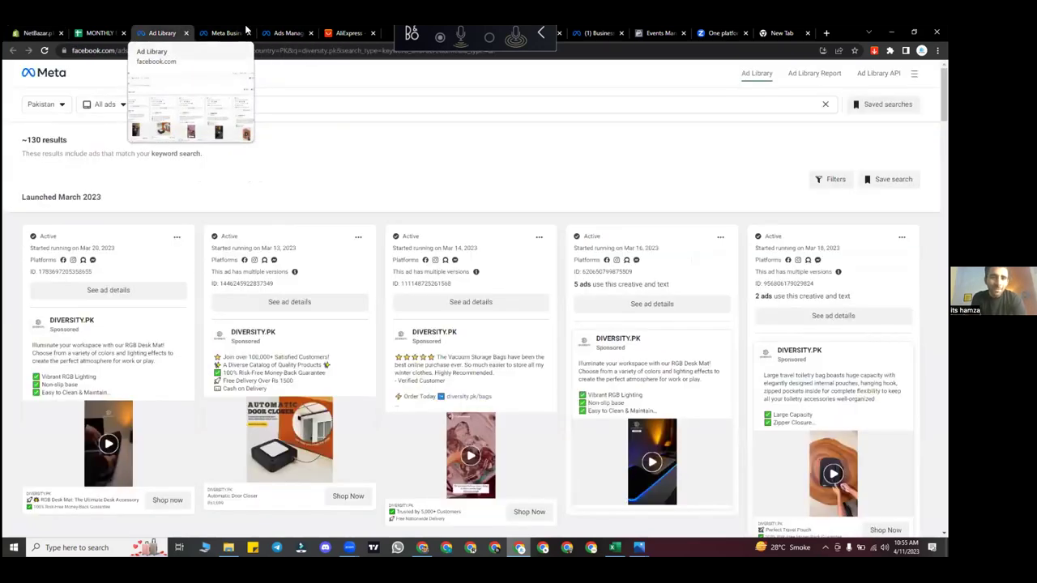
click(282, 33)
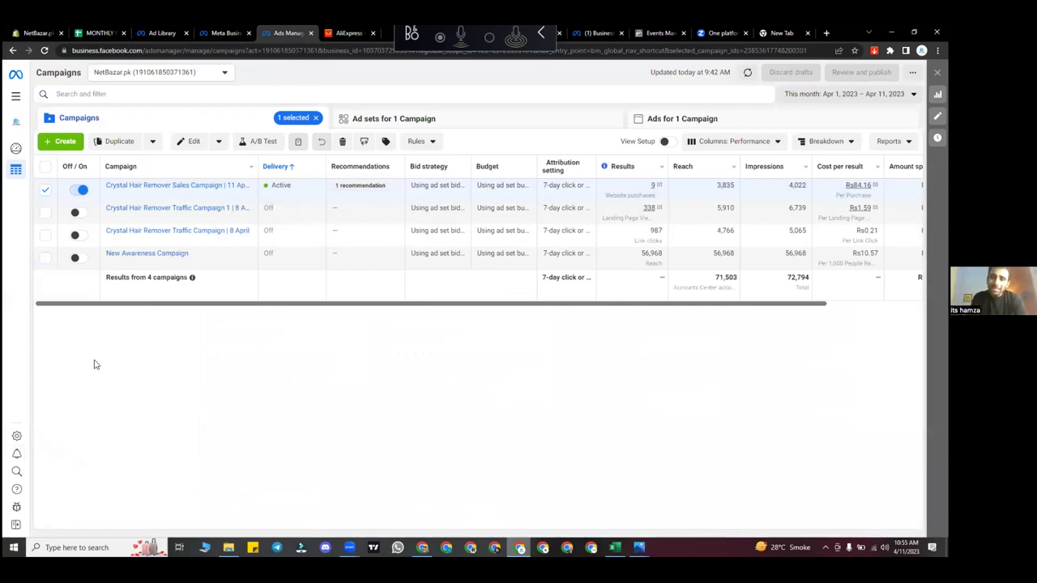
scroll(824, 240, right, 2)
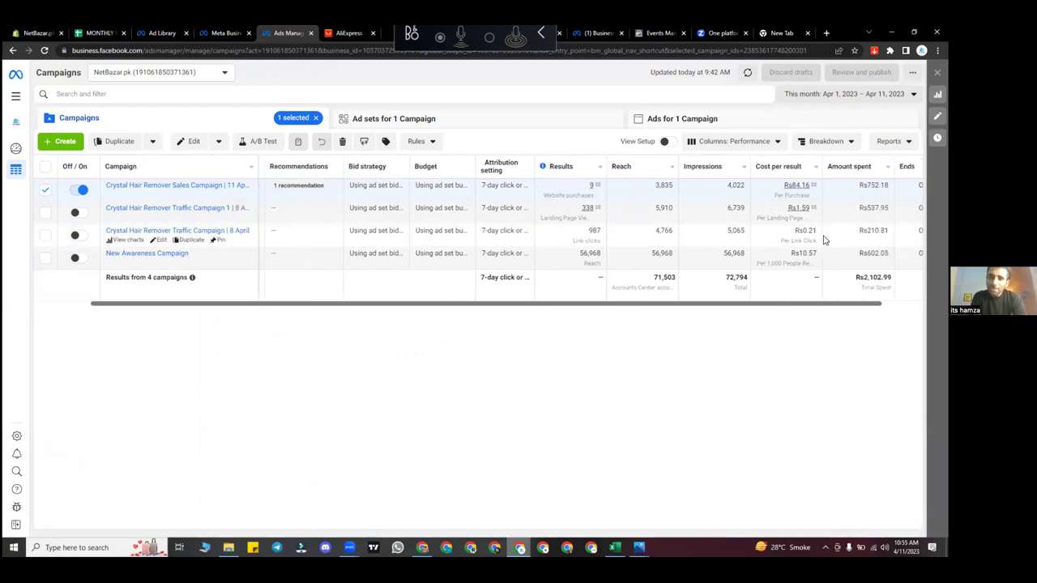
scroll(823, 240, right, 1)
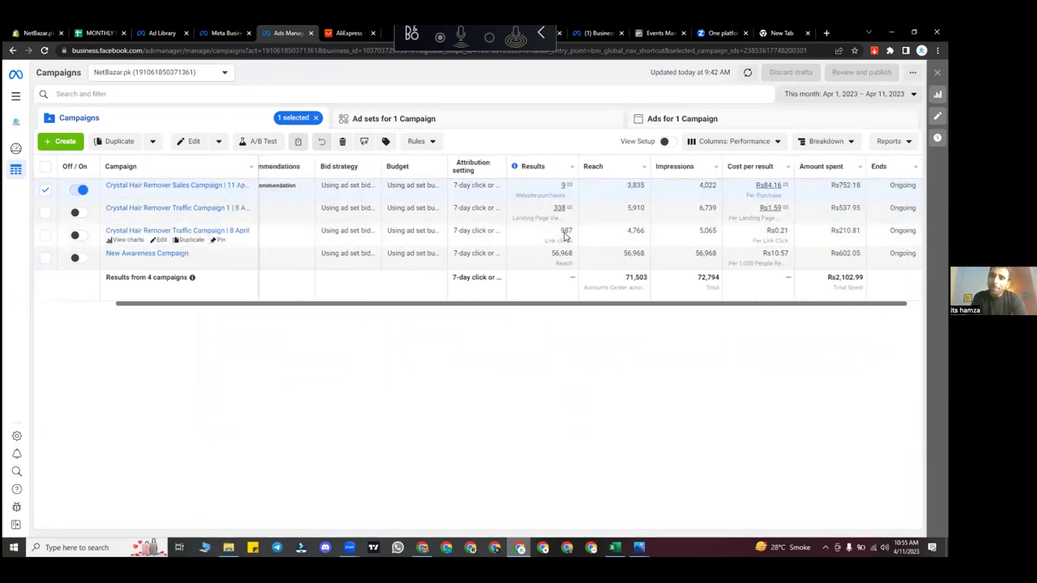
scroll(527, 226, left, 3)
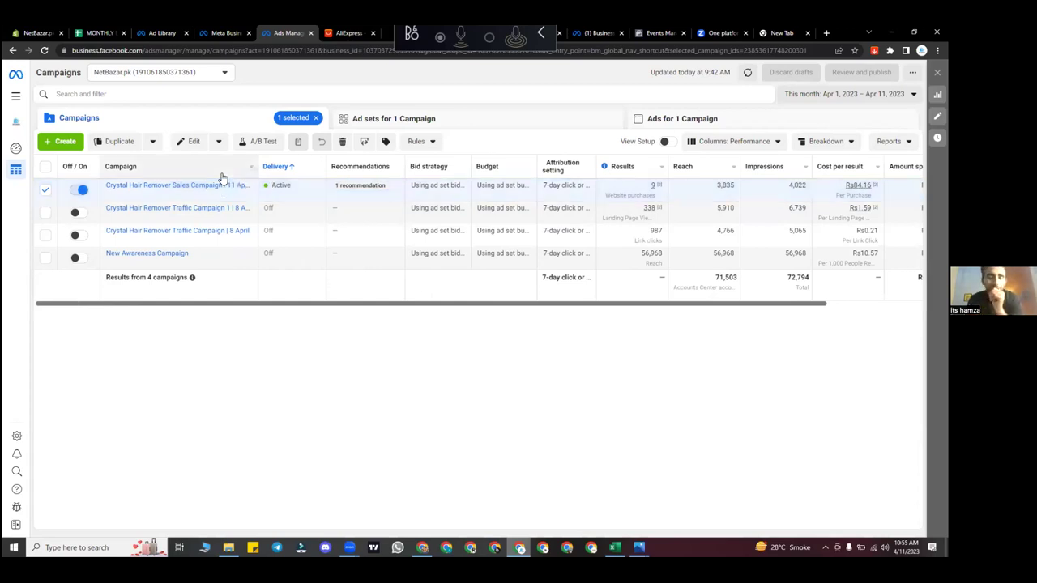
- Clear the campaign selection, view the ad account overview, and return to Campaigns
click(318, 120)
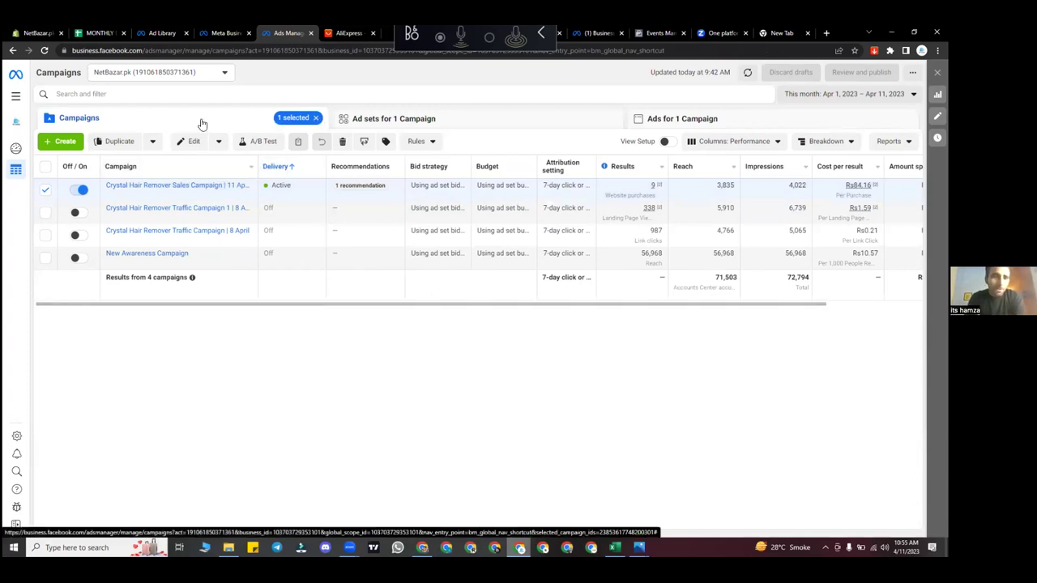
click(16, 149)
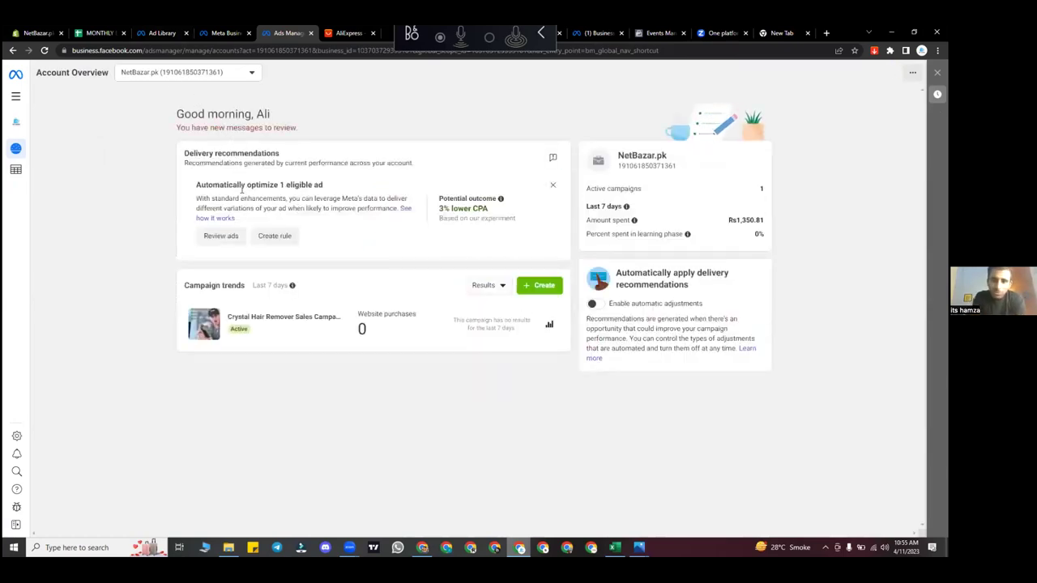
click(14, 172)
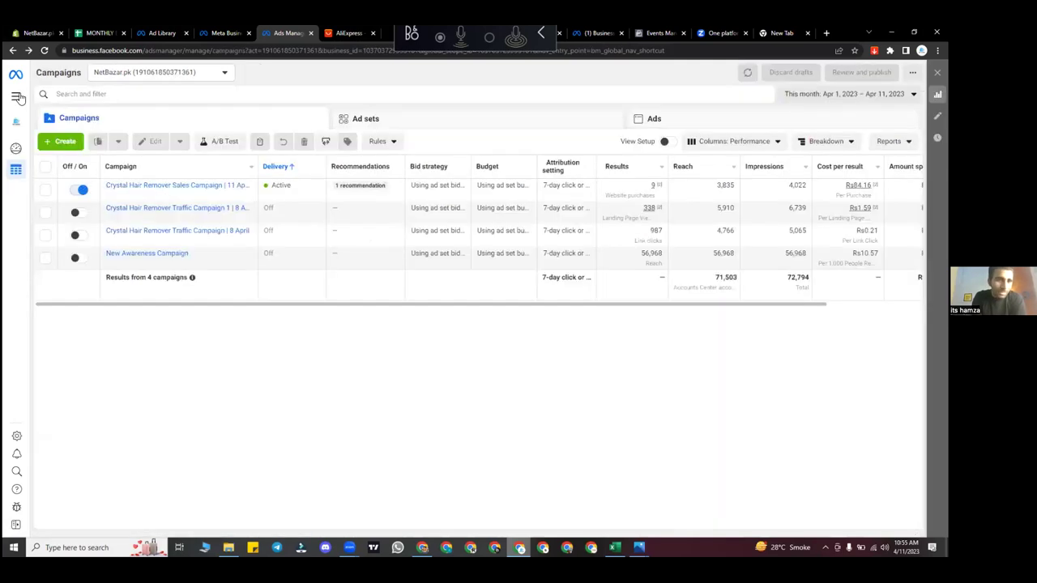
click(15, 96)
- Open Billing Payment activity and select the Apr 11, 2023 date and Rs30.03 balance
click(73, 318)
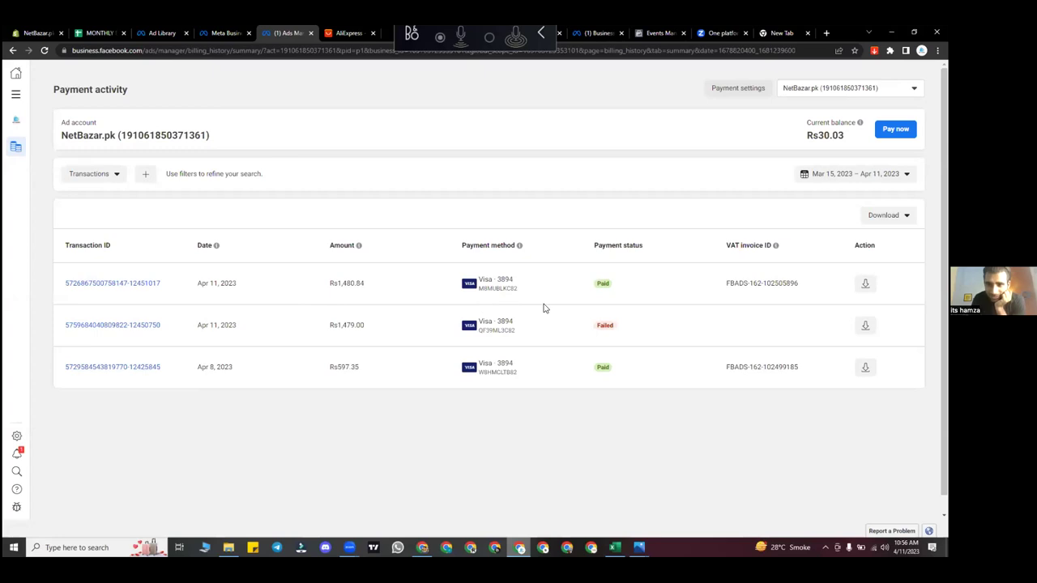
triple_click(221, 285)
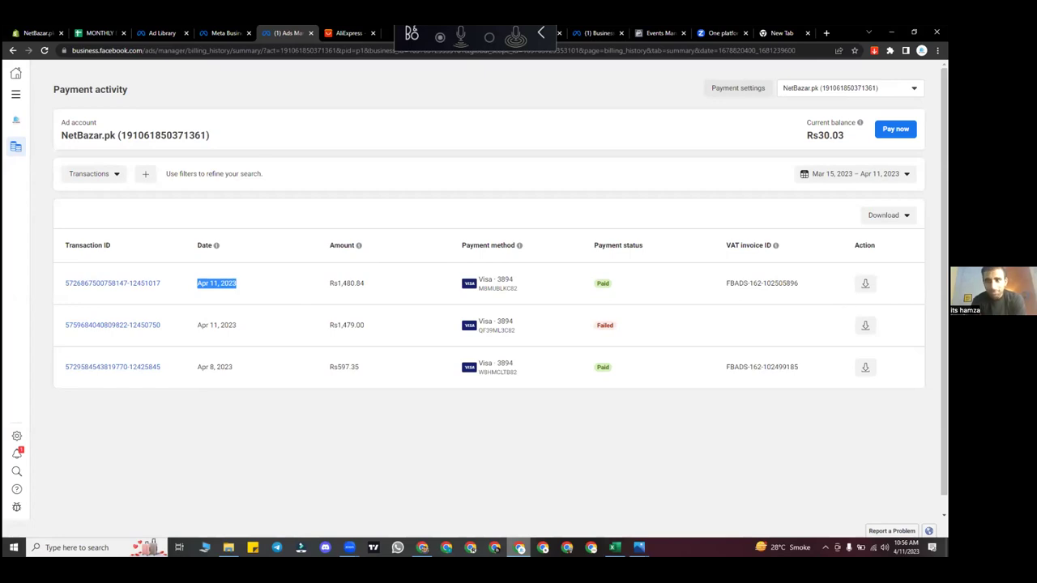
double_click(826, 135)
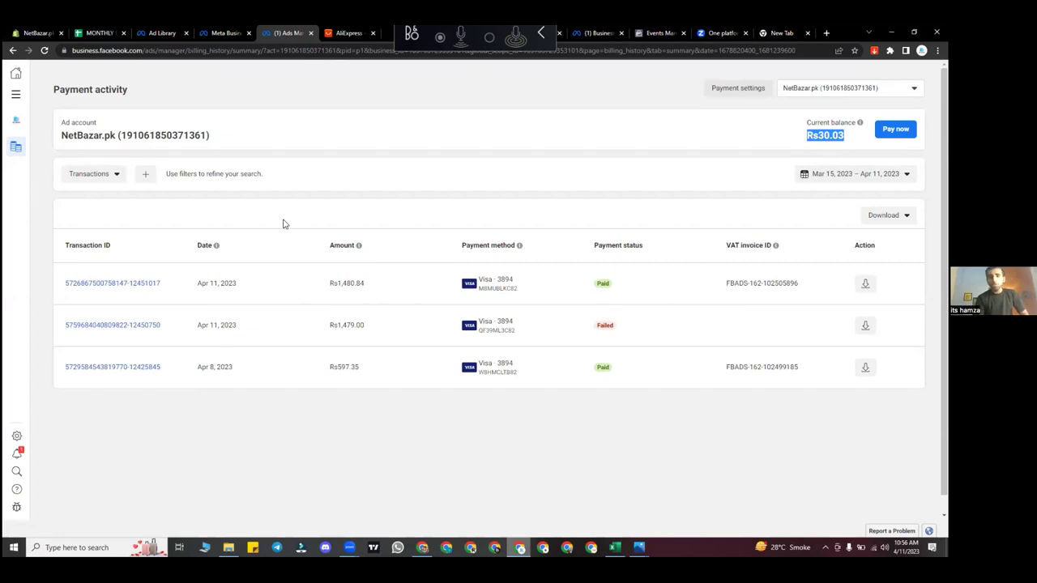
- Glance at Shopify, then reload Payment activity to view the Mar 15 – Apr 11 charges
click(36, 33)
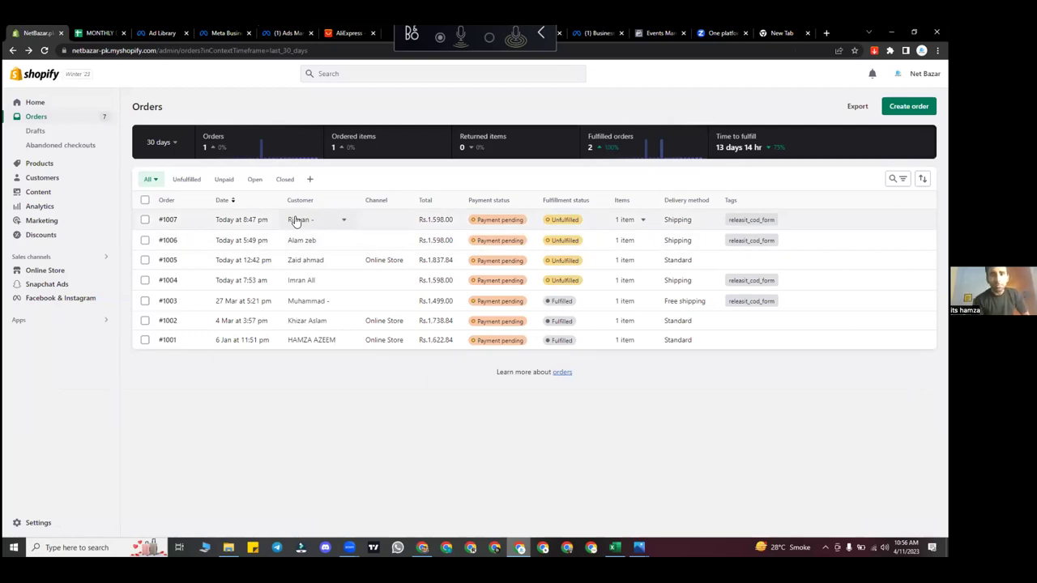
click(288, 32)
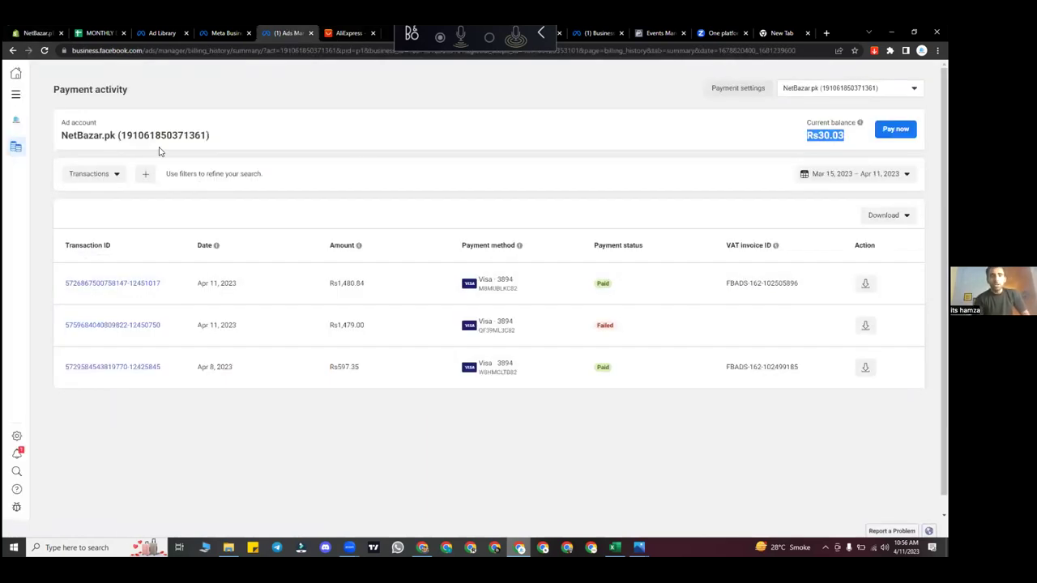
click(15, 73)
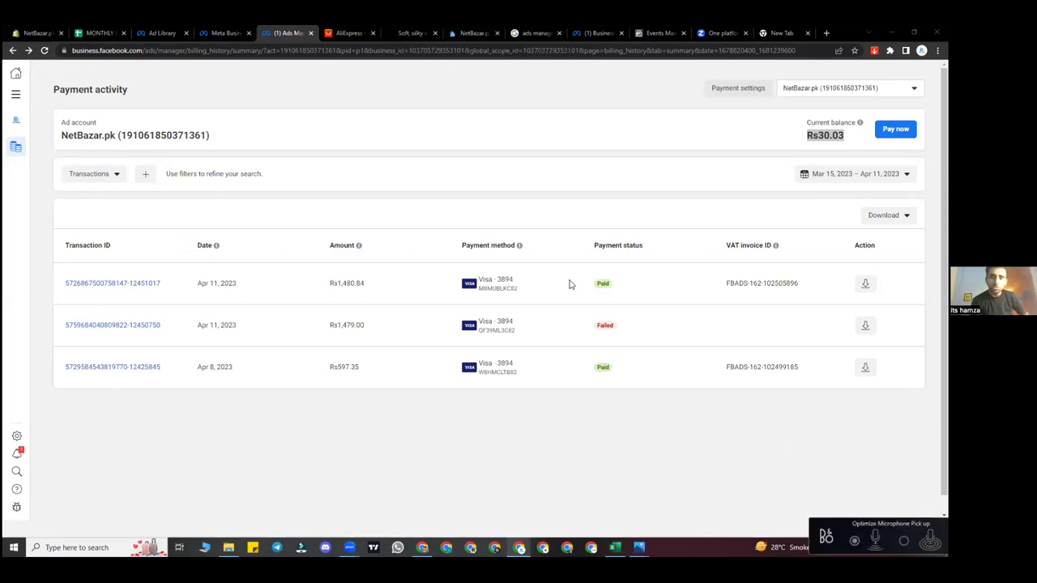
middle_click(461, 508)
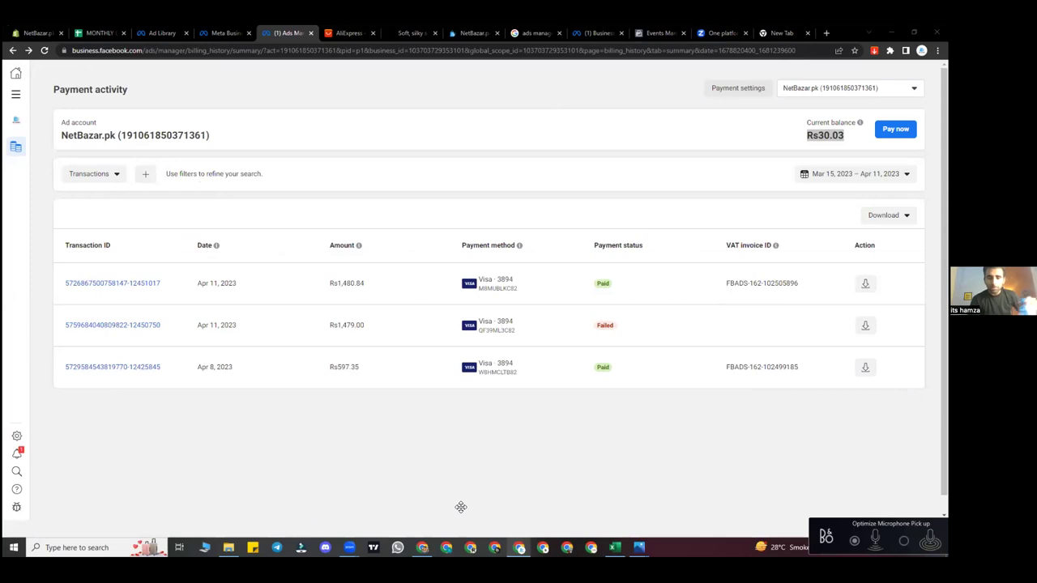
click(559, 356)
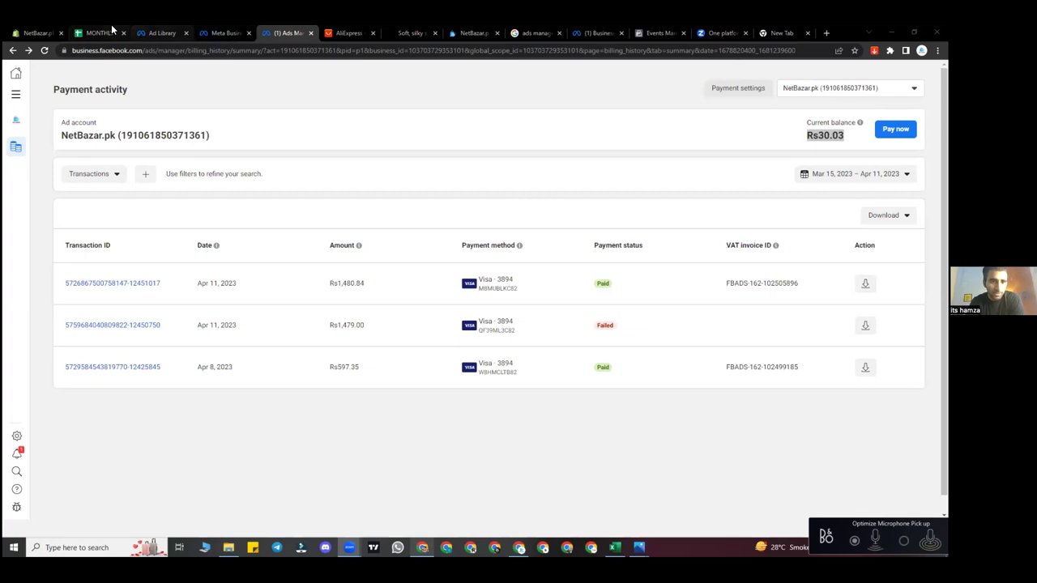
- Go to the first data row of the MONTHLY EXPENSES sheet, then switch to the autumn river video
click(105, 33)
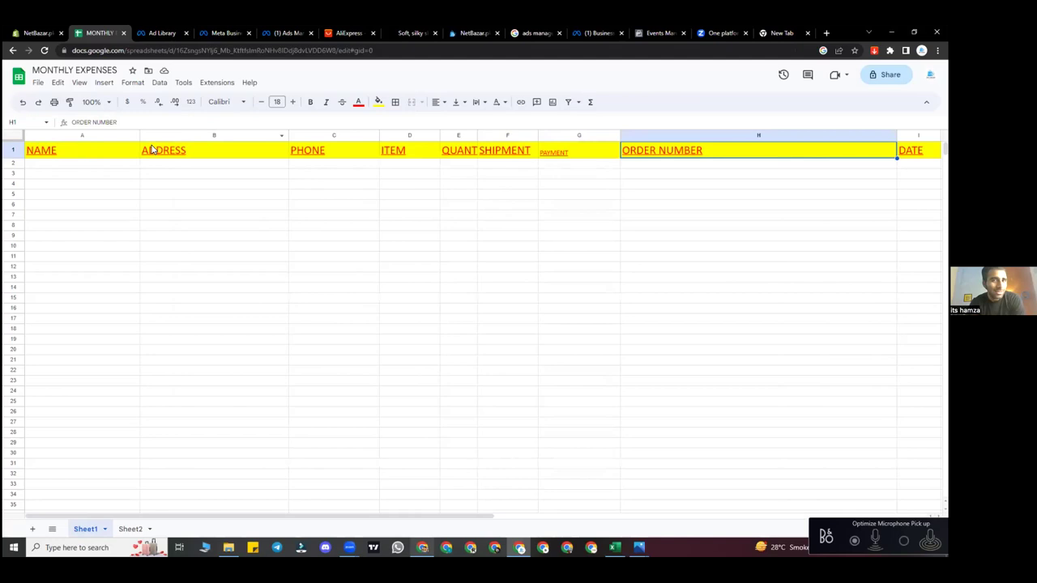
key(Home)
key(Down)
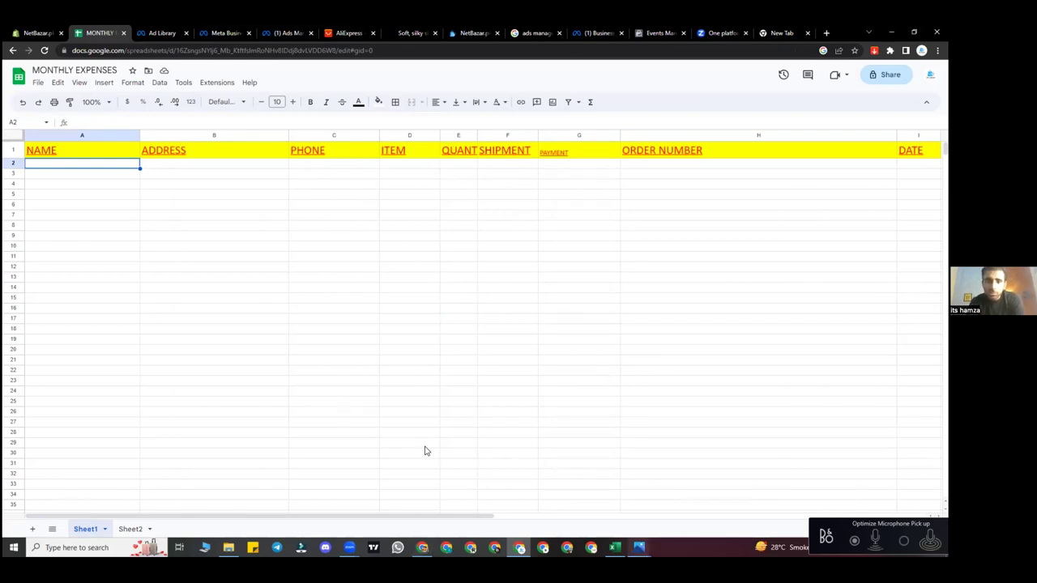
key(alt+Tab)
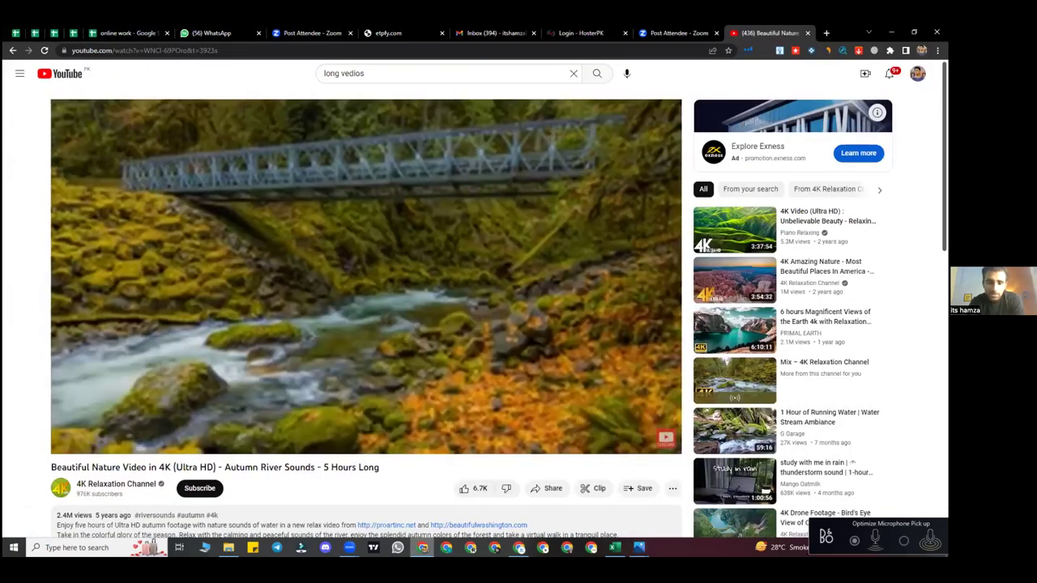
- Leave the autumn river video and bring the MONTHLY EXPENSES Google Sheet back to the front
key(alt+Tab)
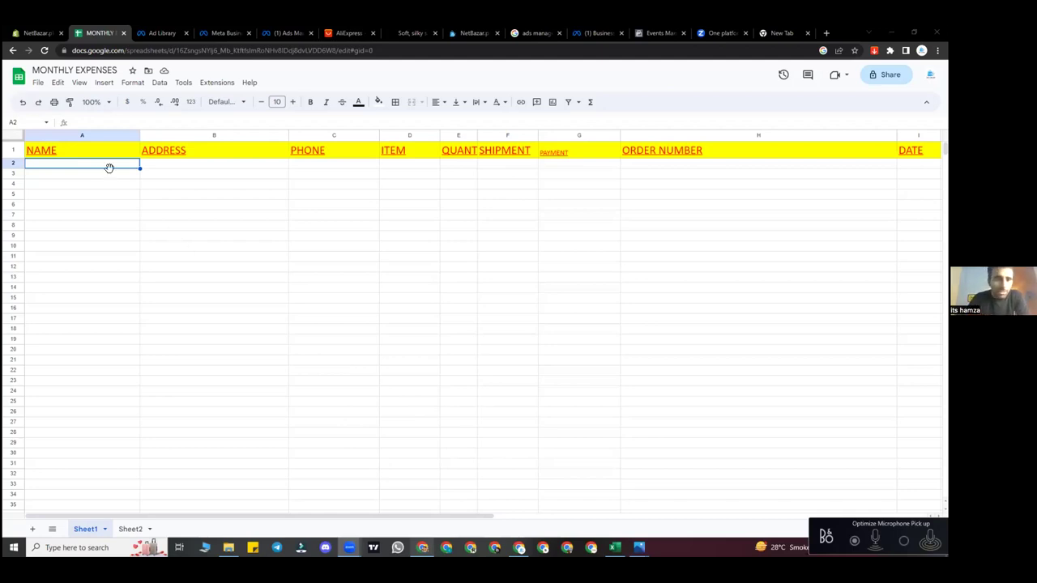
click(179, 168)
key(Tab)
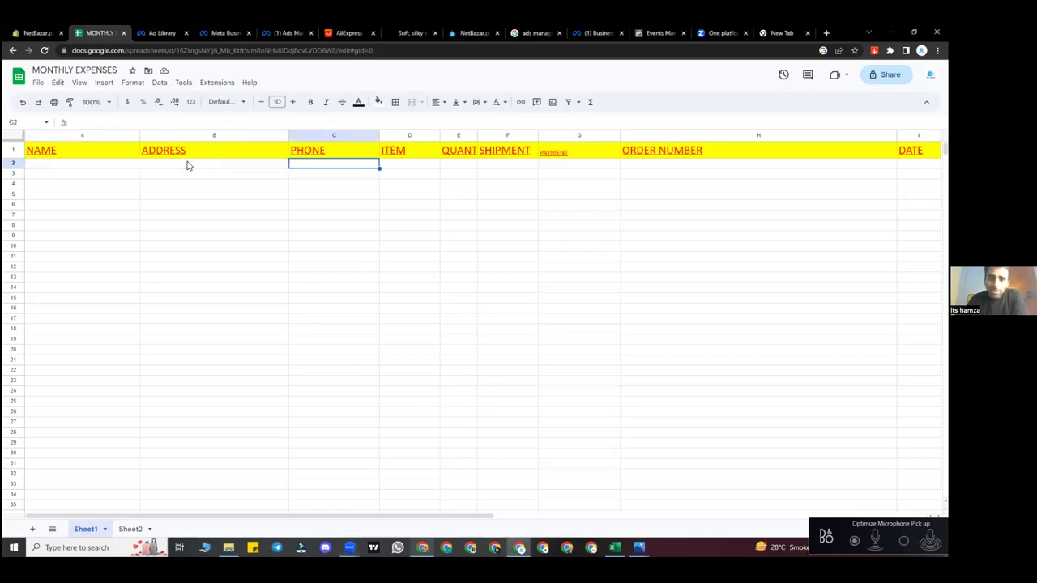
key(Tab)
key(Tab)
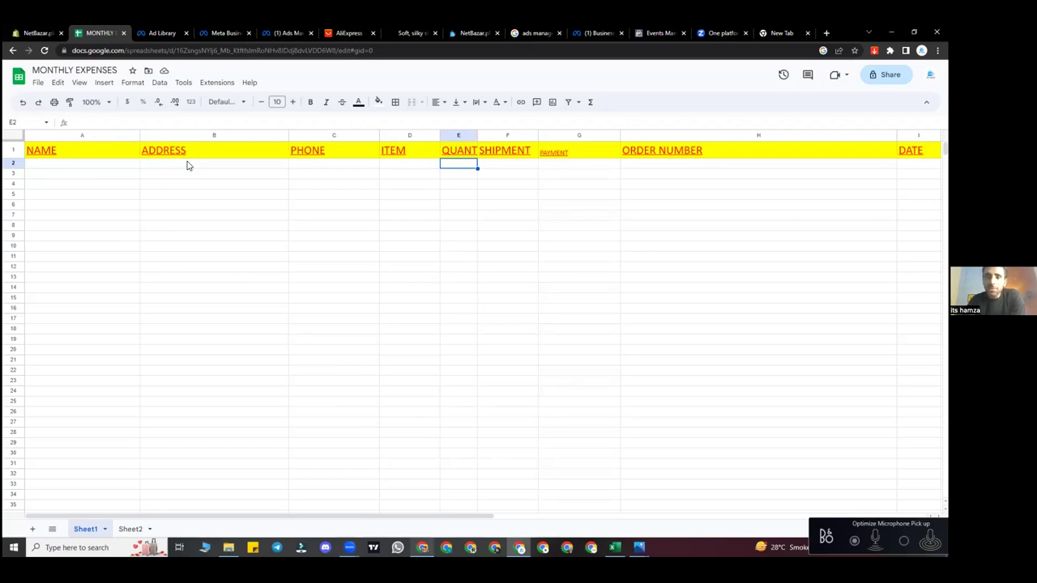
key(Tab)
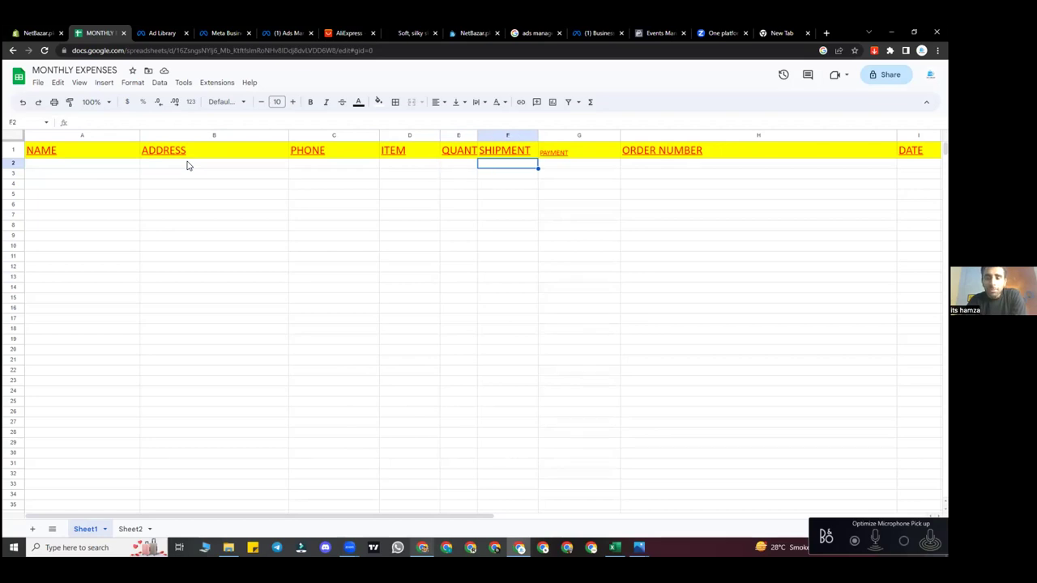
key(Tab)
key(Tab)
key(Tab)
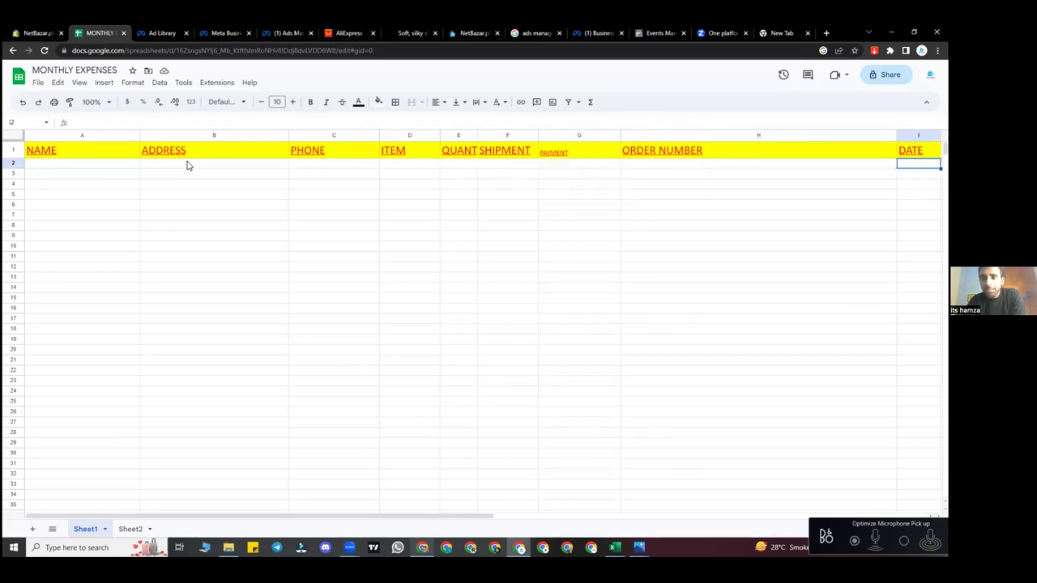
key(Tab)
key(Left)
key(Home)
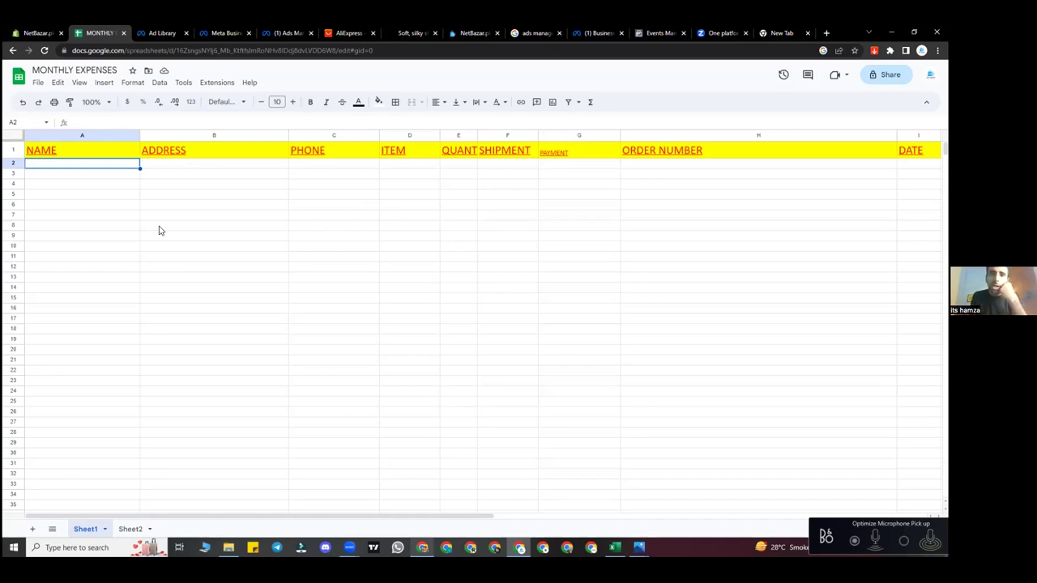
- Check the Shopify orders tab, then bring forward the ROAS CALCULATION workbook showing 4600 expense
click(36, 32)
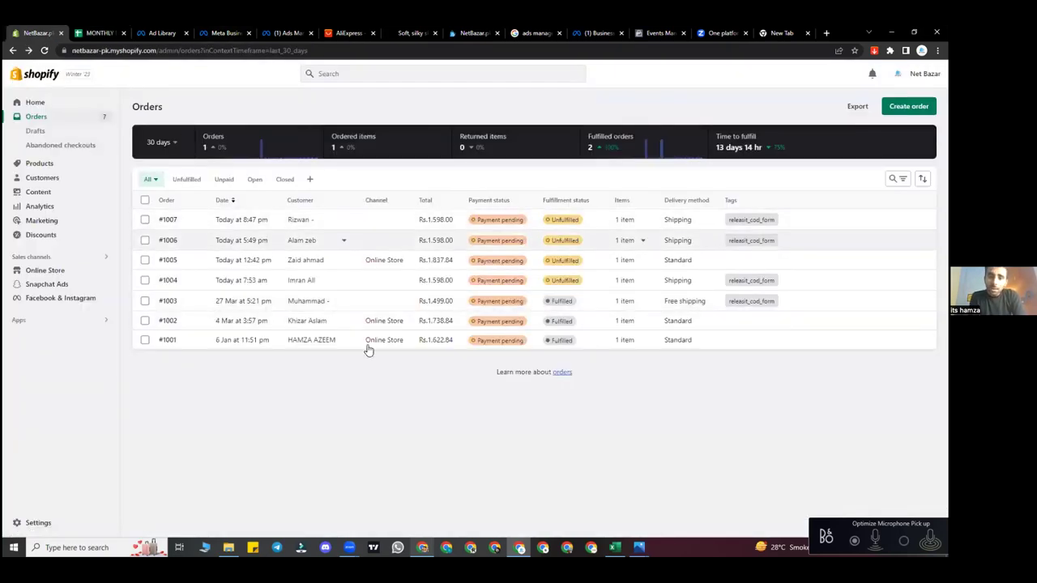
click(615, 547)
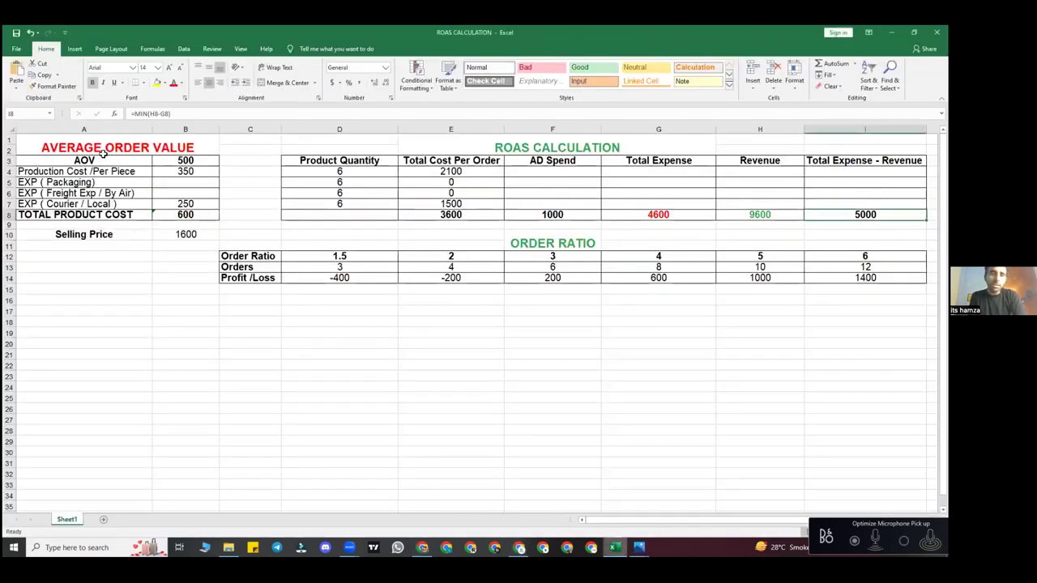
- Review the ROAS sheet figures: 350 production cost, 1600 selling price, quantity 6, 1000 ad spend
click(169, 171)
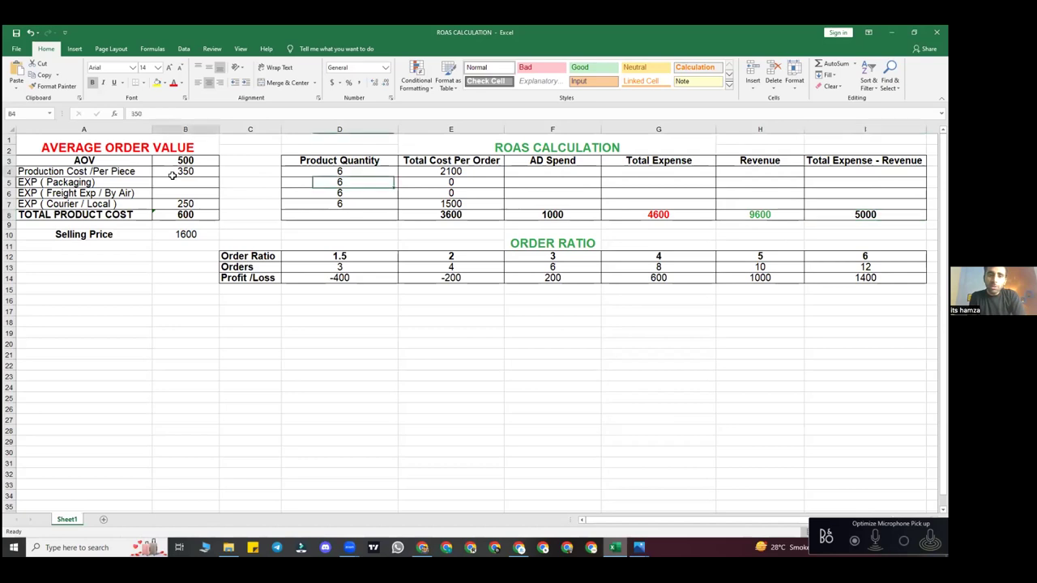
click(187, 233)
click(305, 185)
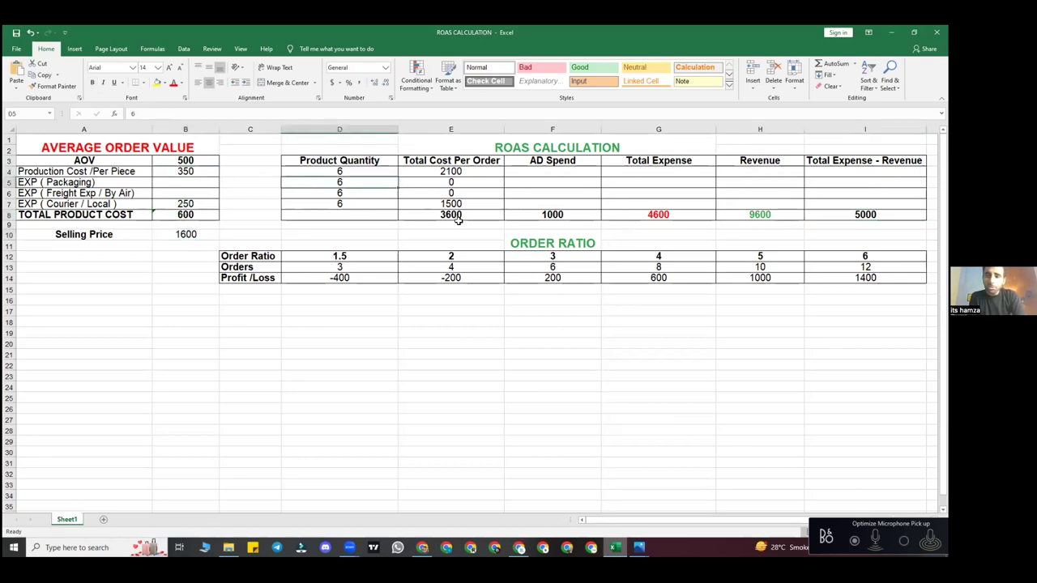
click(581, 212)
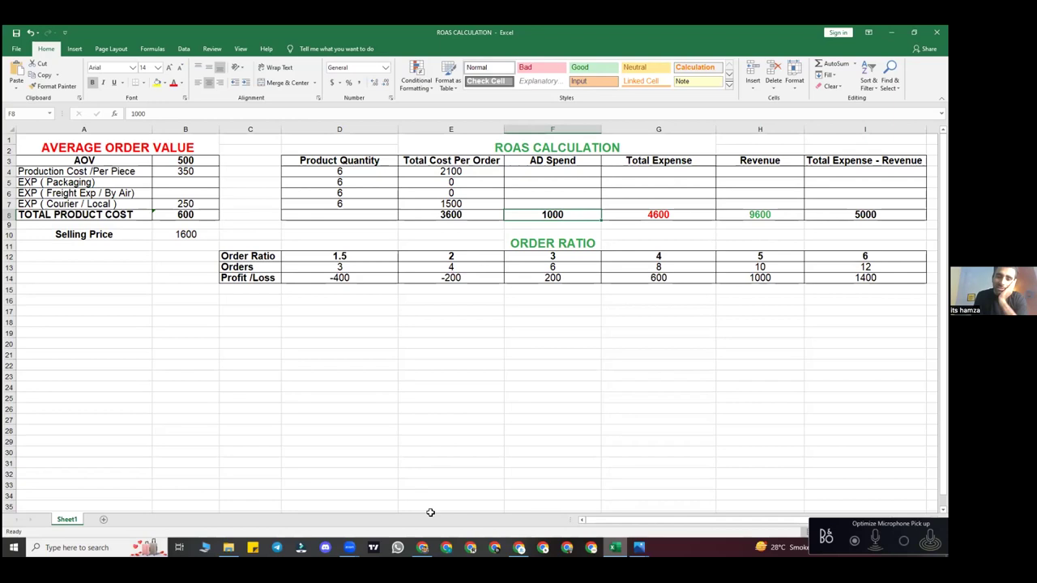
- Glance at the Zoom post-attendee page in Chrome, then return to the Shopify orders window
key(alt+Tab)
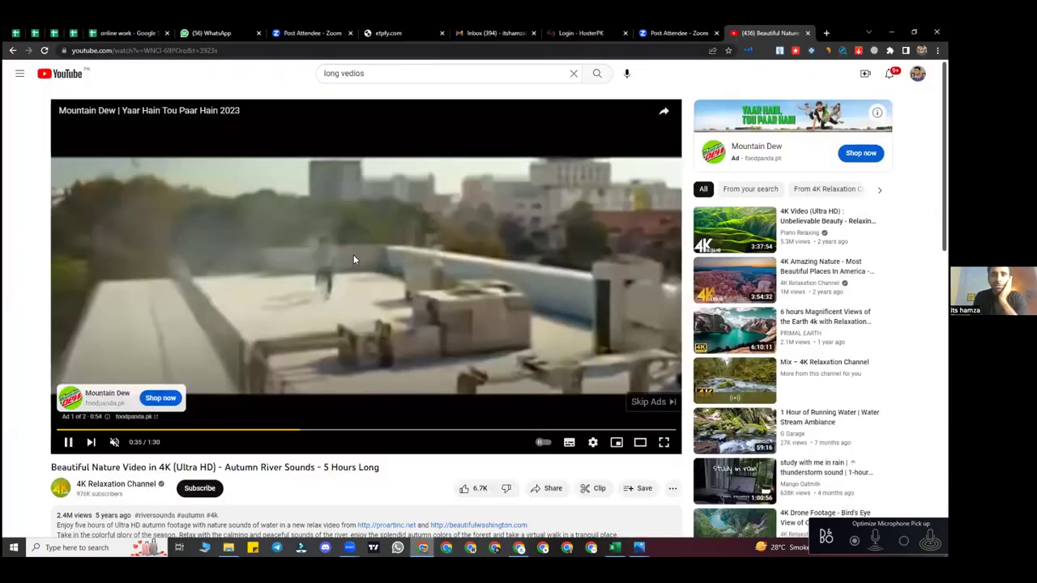
click(701, 30)
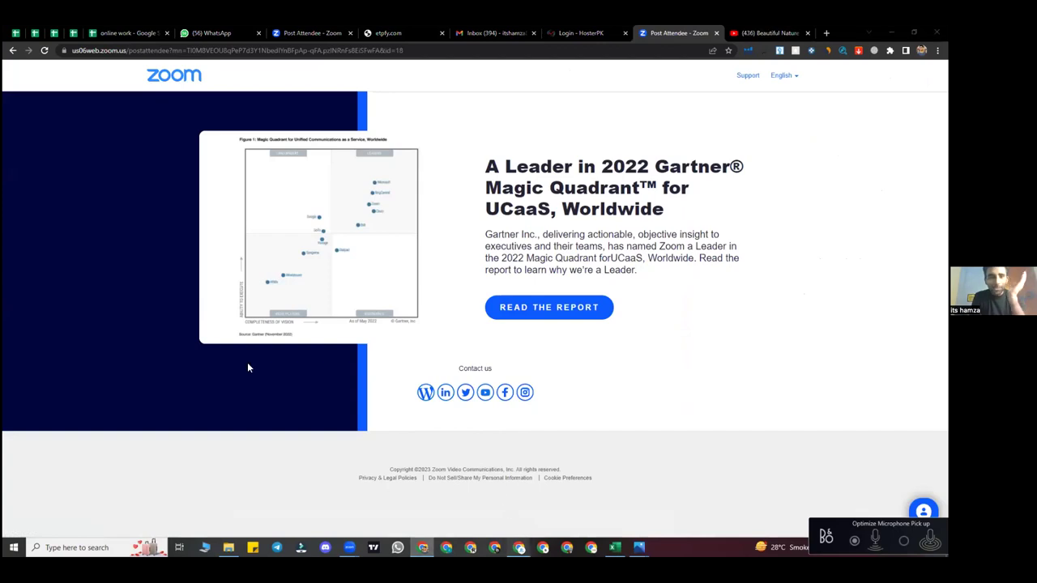
key(alt+Tab)
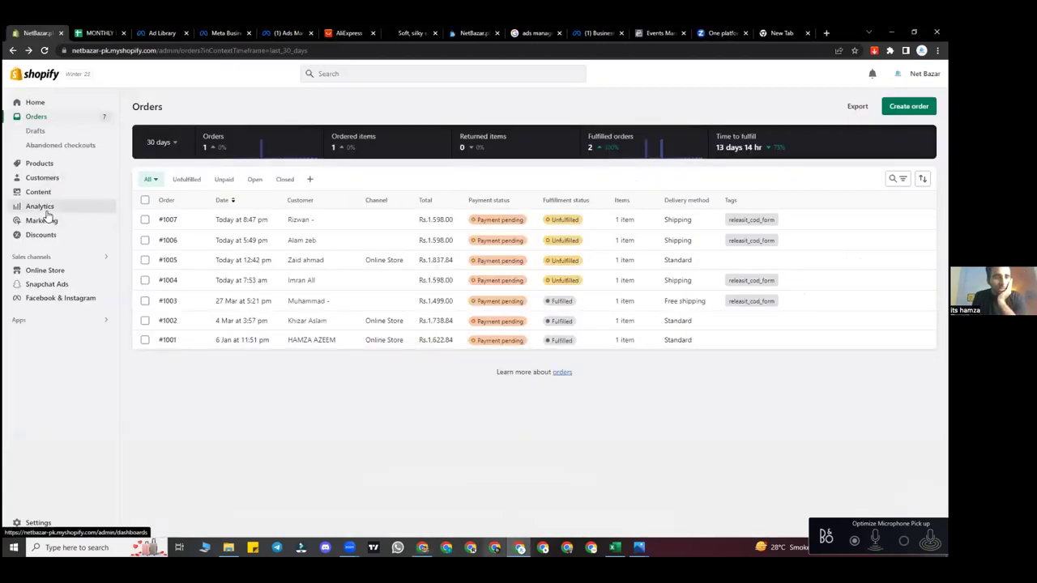
- Open Shopify's Analytics dashboard and inspect the 93 sessions figure and Total sales chart
click(40, 206)
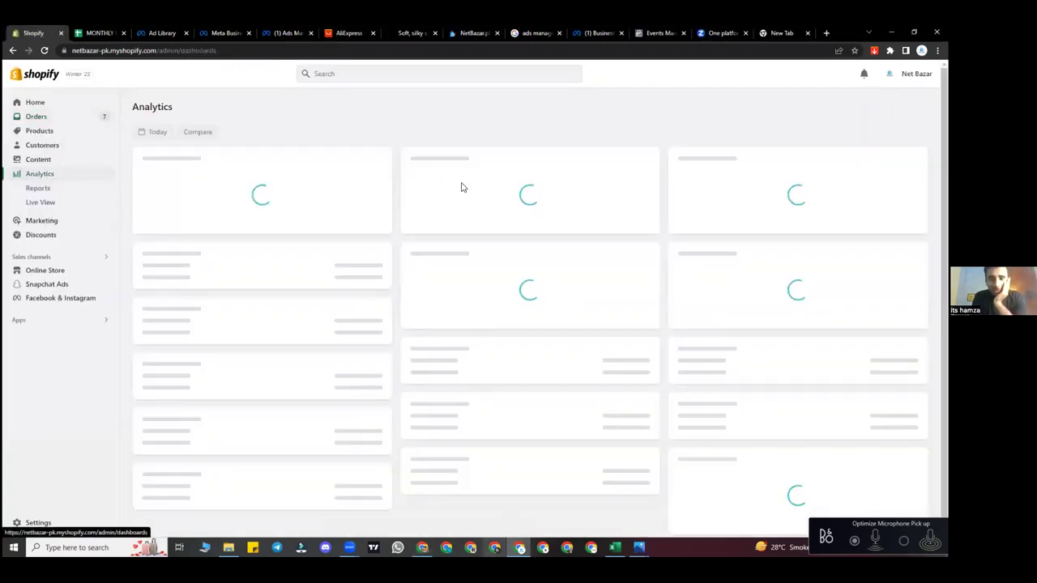
double_click(420, 179)
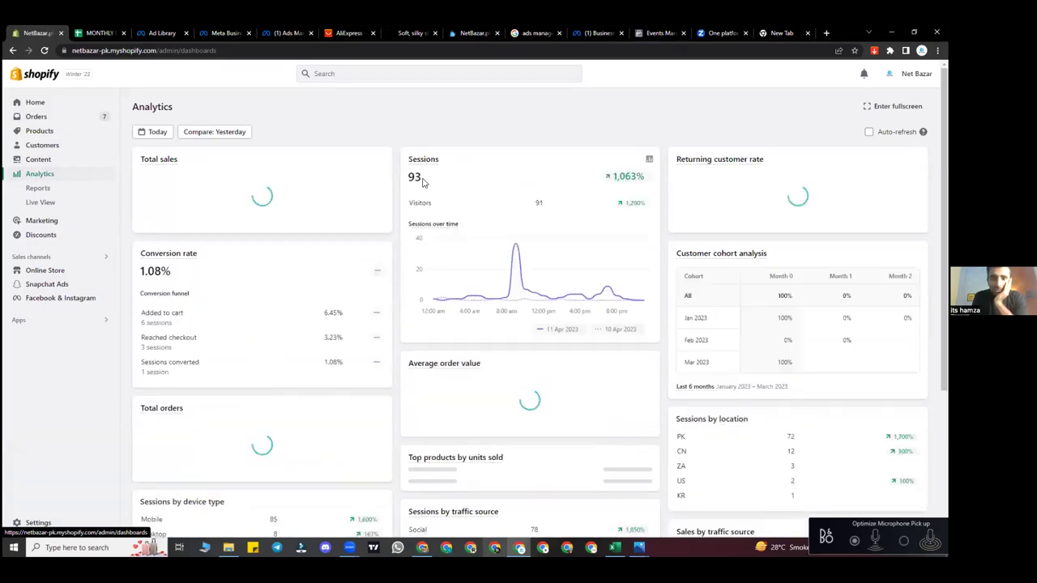
click(423, 182)
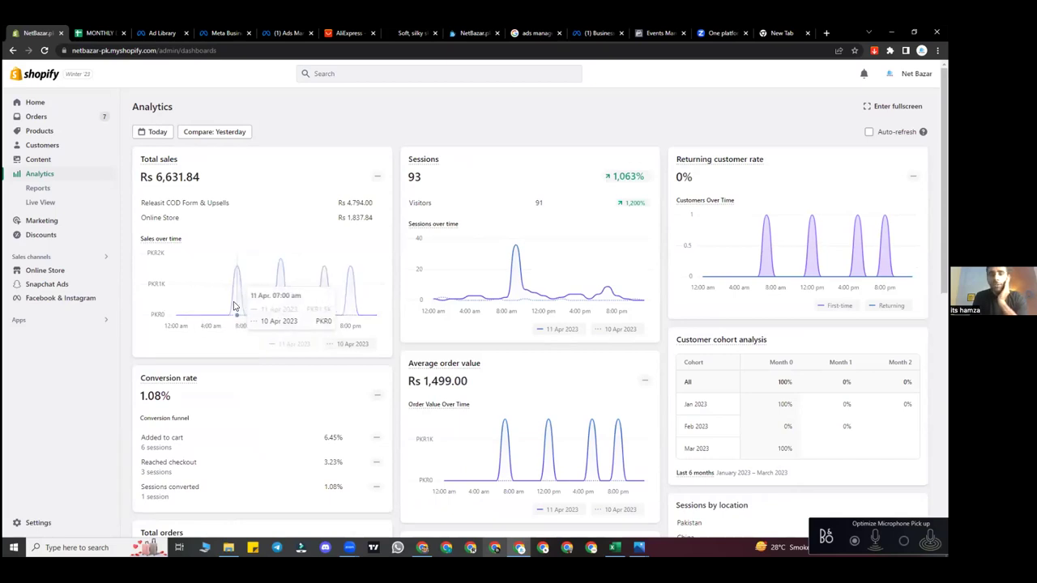
mouse_move(230, 316)
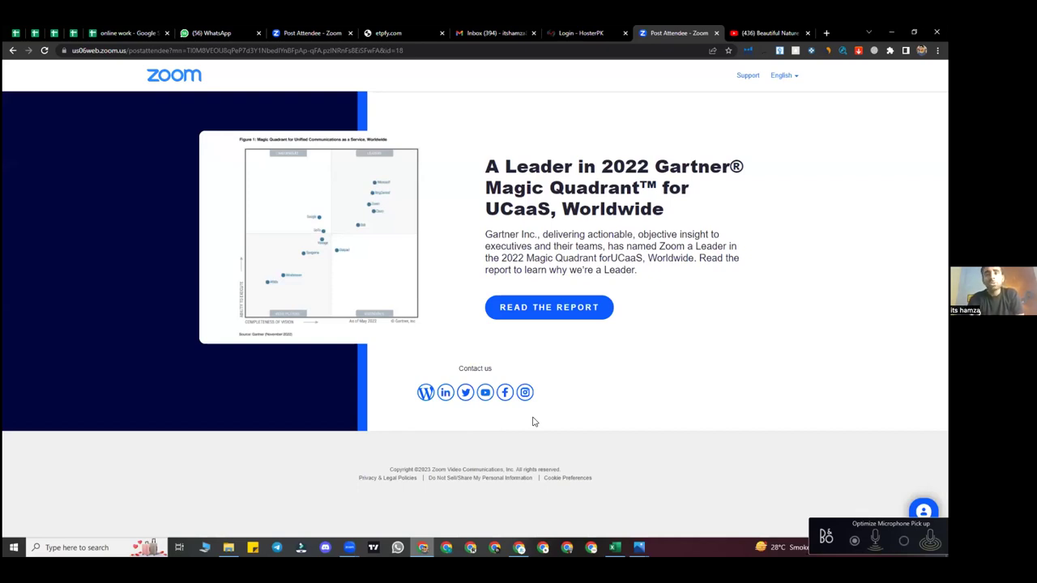
- Bring the Shopify Analytics window back from Chrome's taskbar previews
mouse_move(521, 545)
click(530, 518)
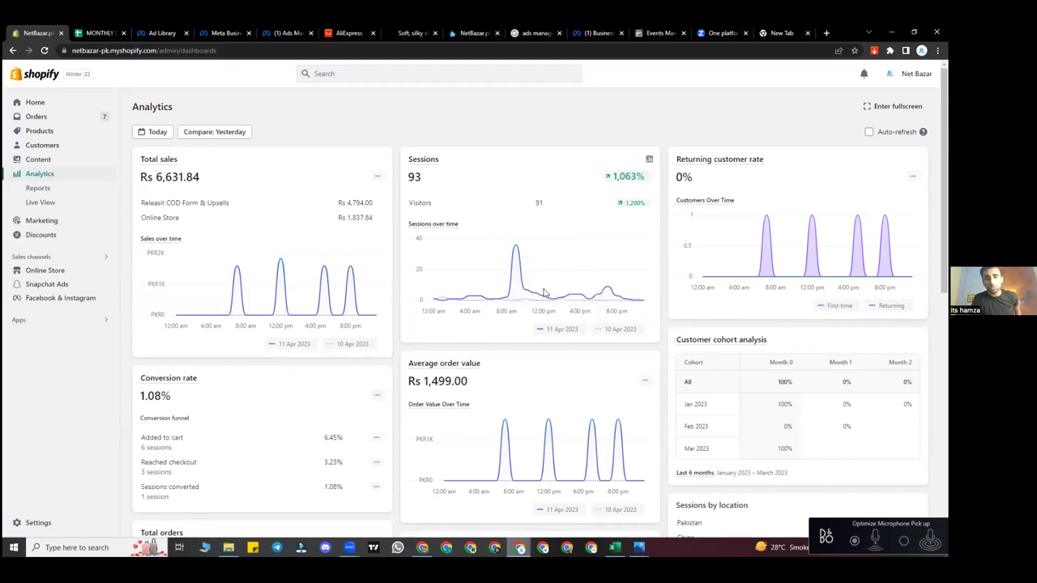
scroll(552, 266, down, 2)
scroll(552, 263, down, 2)
scroll(567, 308, up, 5)
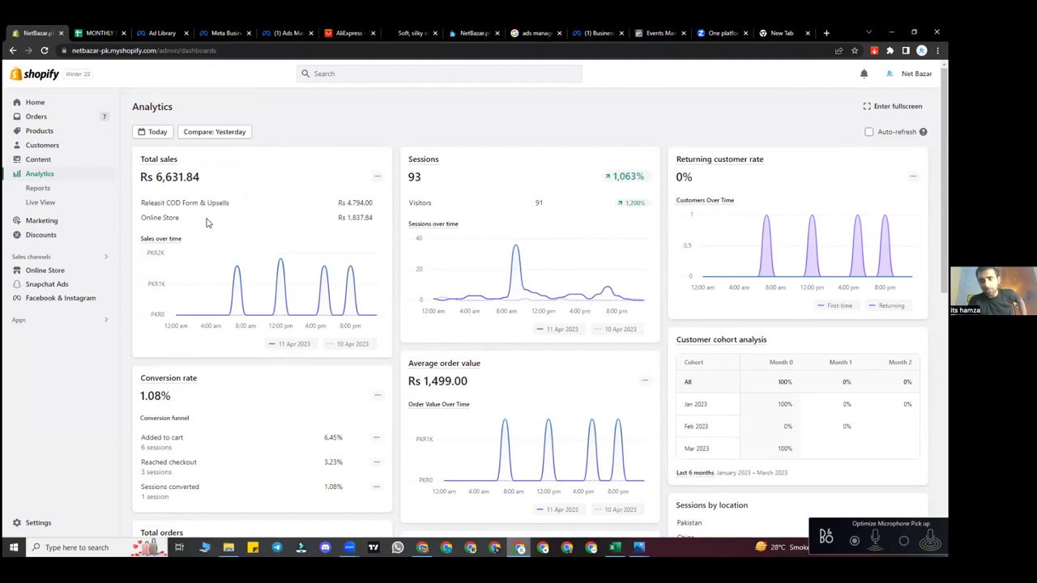
click(206, 223)
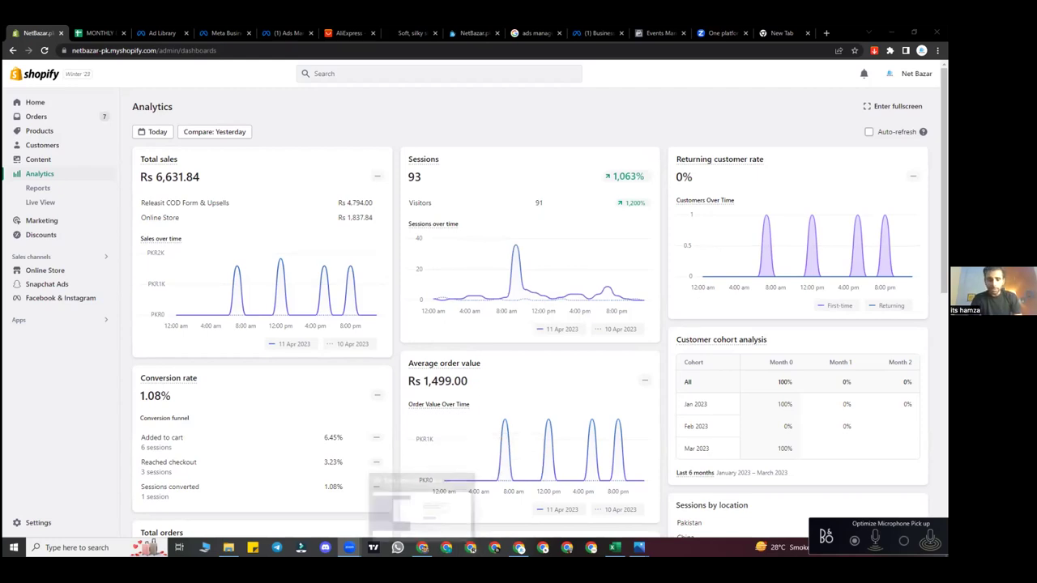
- Add a new Chrome profile from the profile menu and begin signing in
key(alt+Tab)
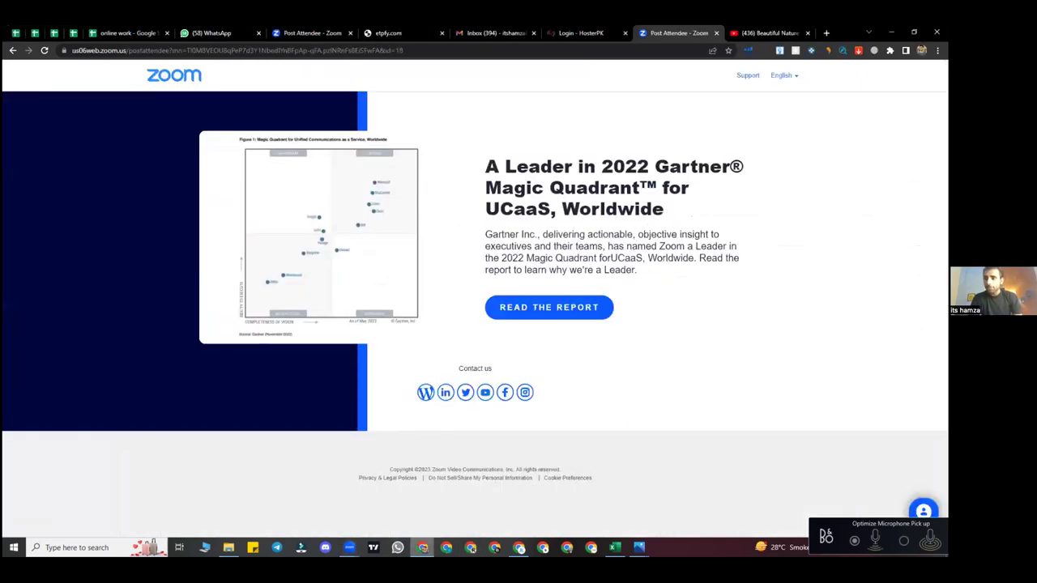
click(921, 50)
click(842, 503)
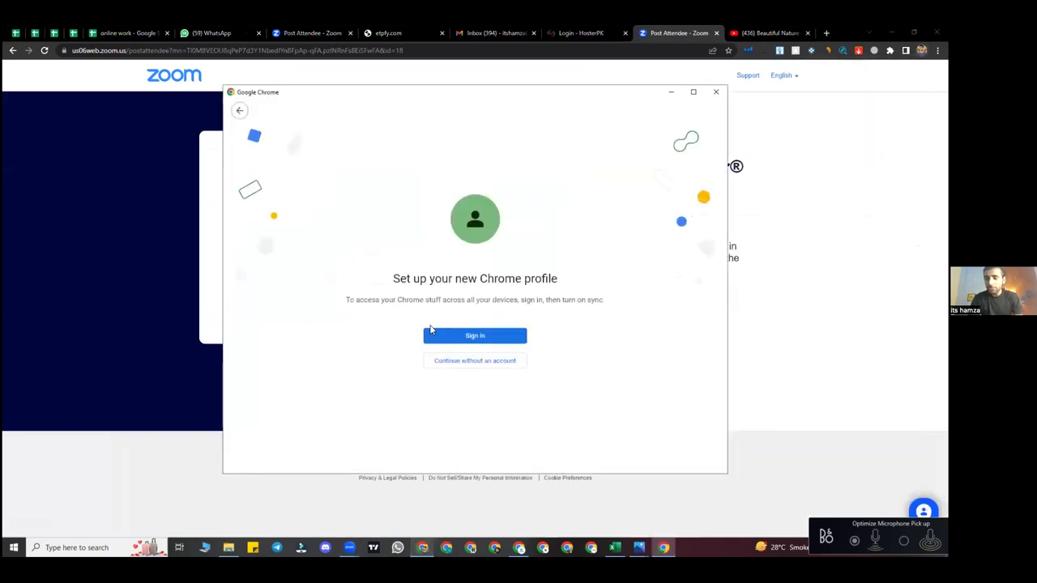
click(467, 336)
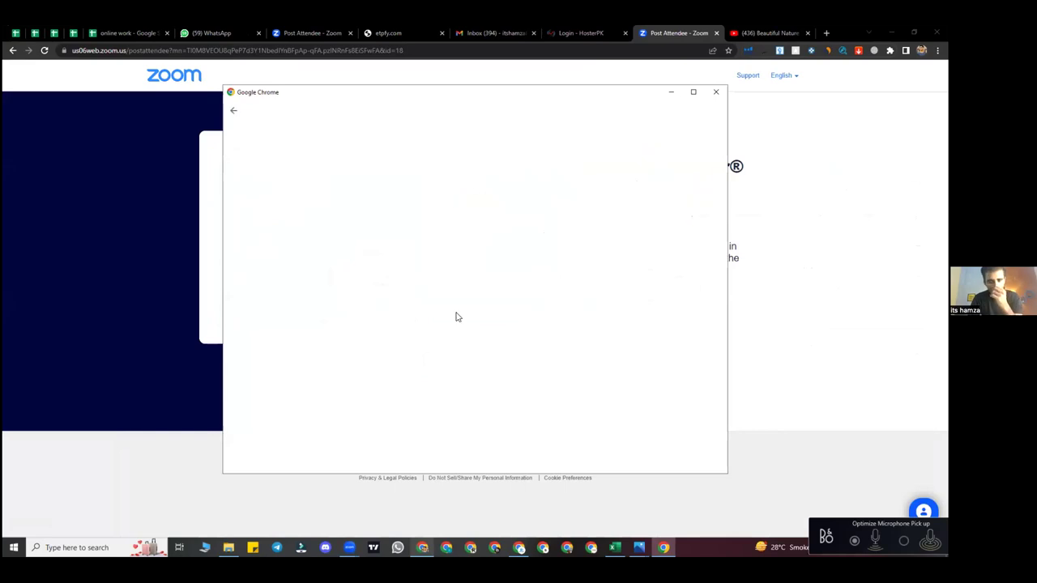
- Enter the store's Gmail address, retyping corrected variants after Google reports the account isn't found
click(429, 295)
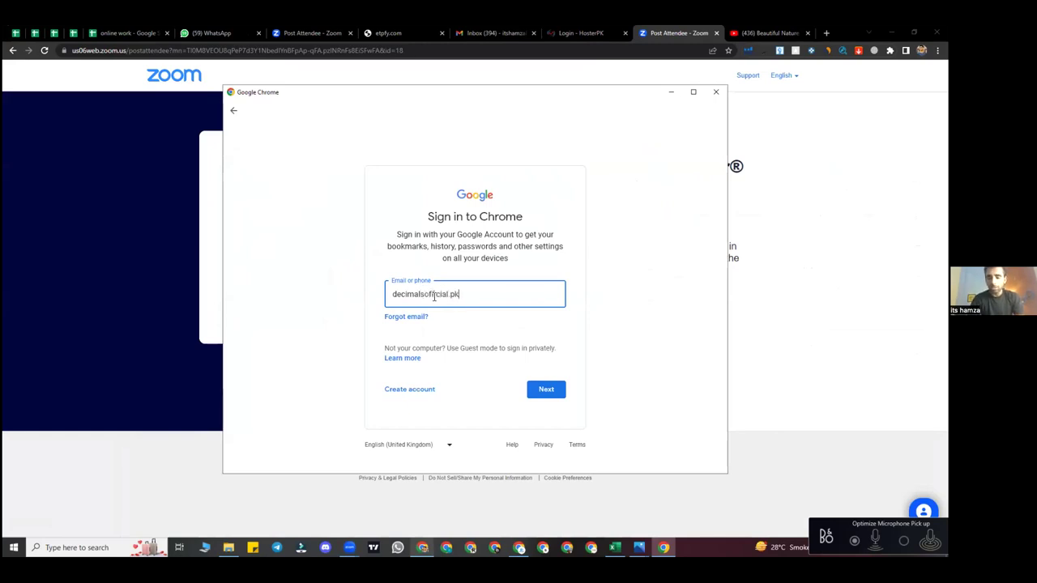
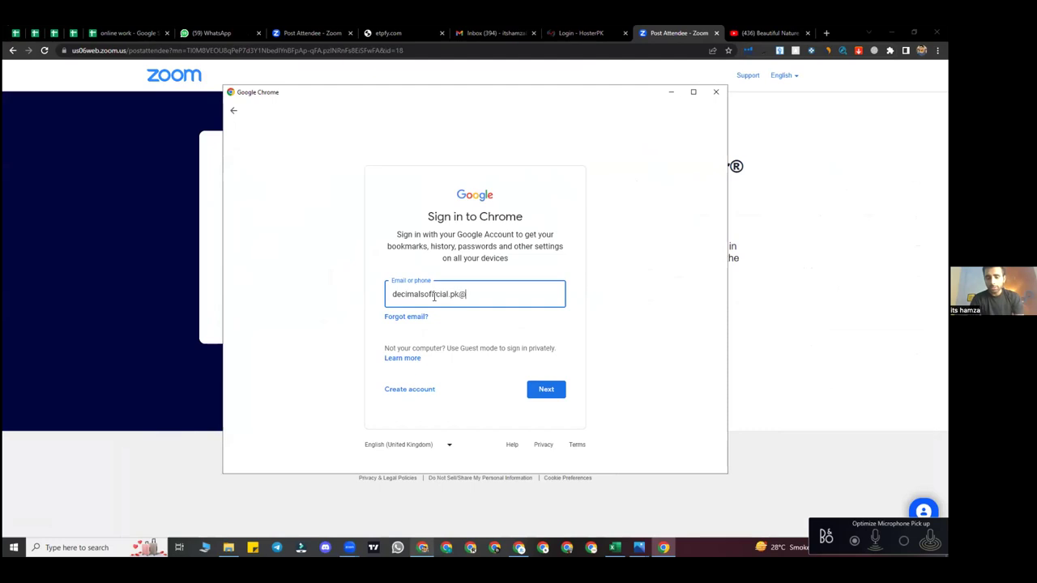
key(Return)
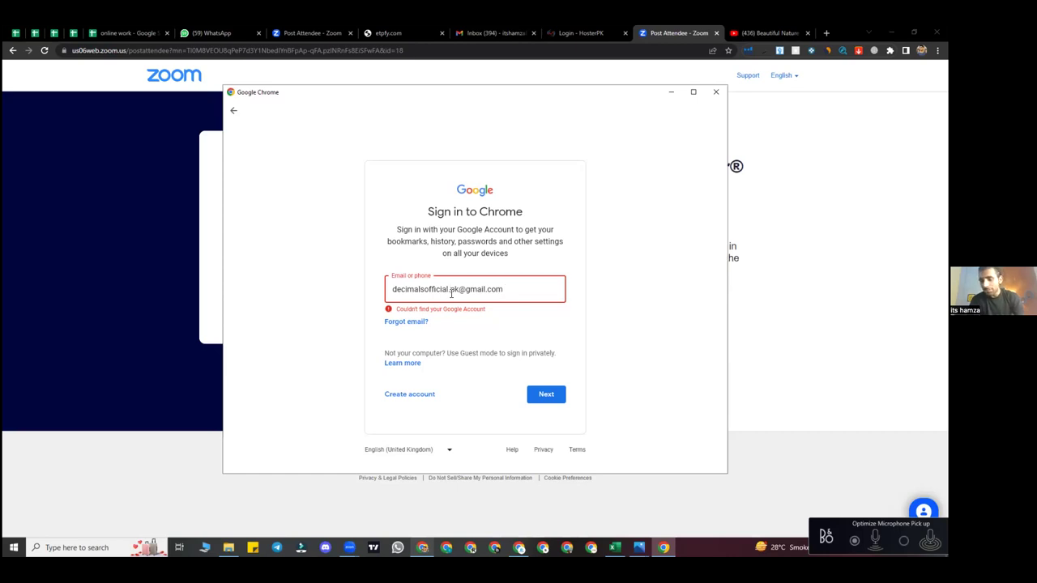
key(ctrl+a)
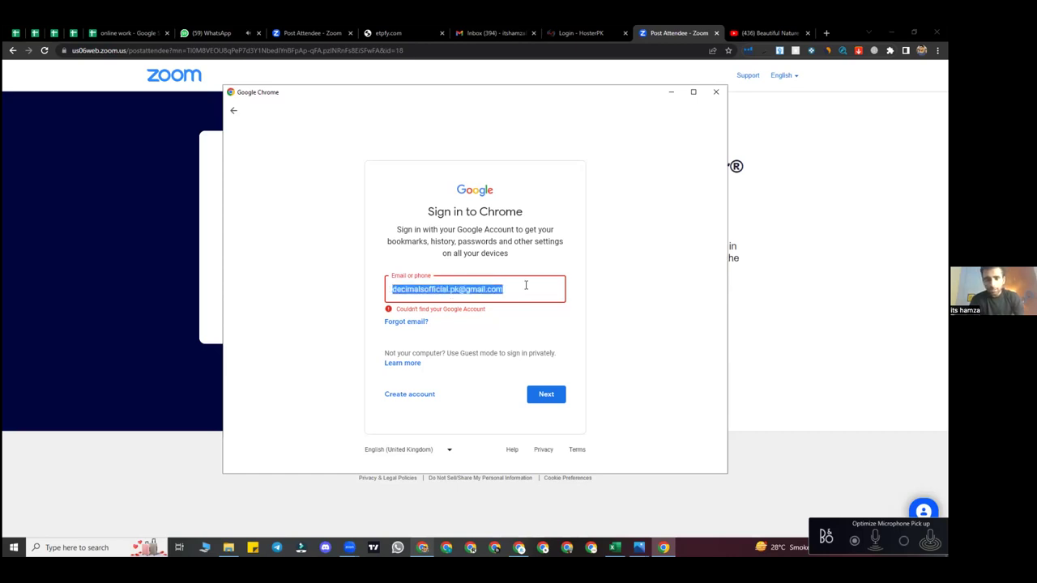
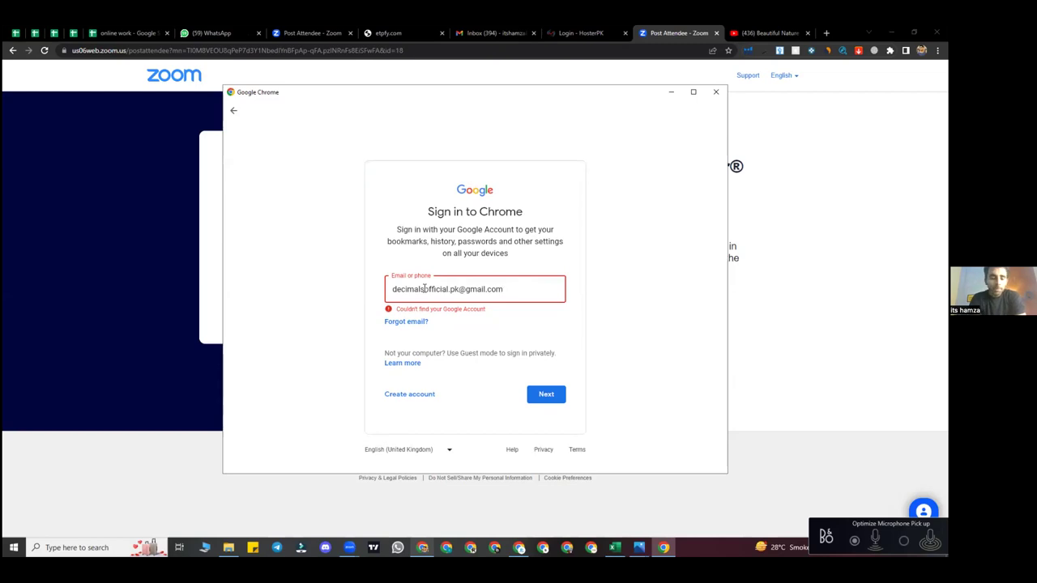
key(ctrl+a)
key(BackSpace)
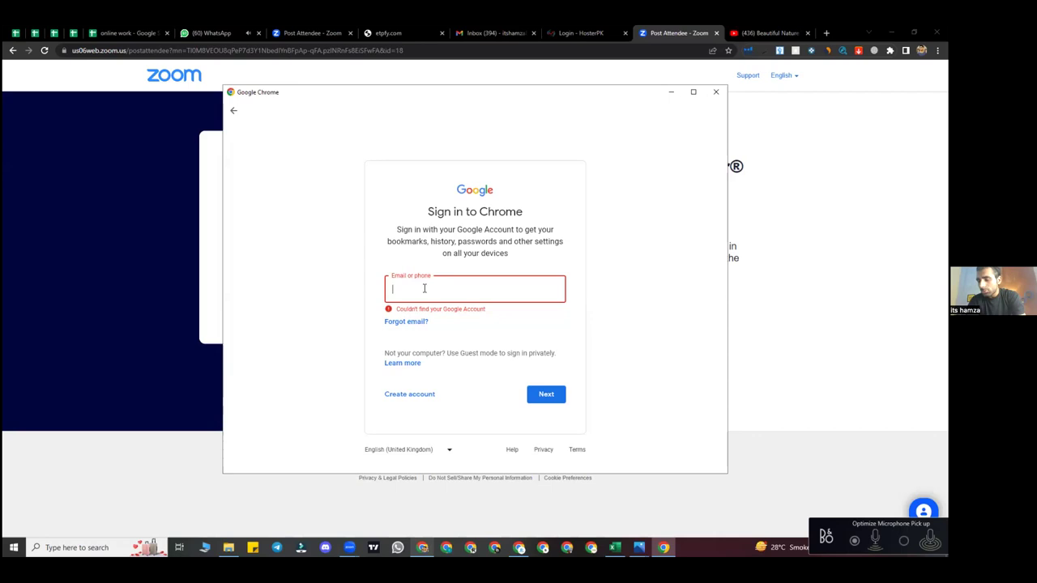
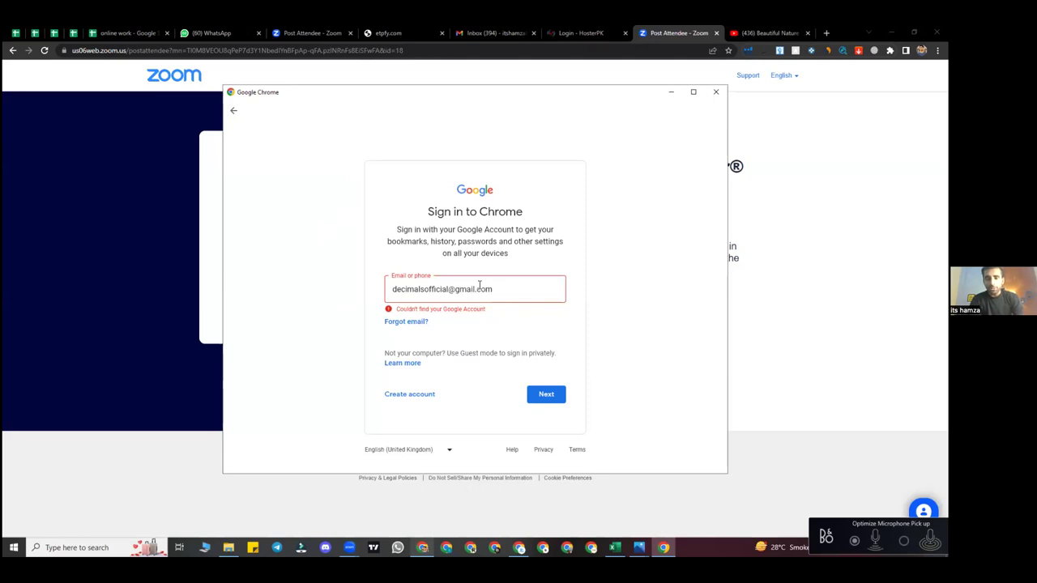
- Swap the rejected address for the other store Gmail account and submit it
triple_click(523, 287)
key(BackSpace)
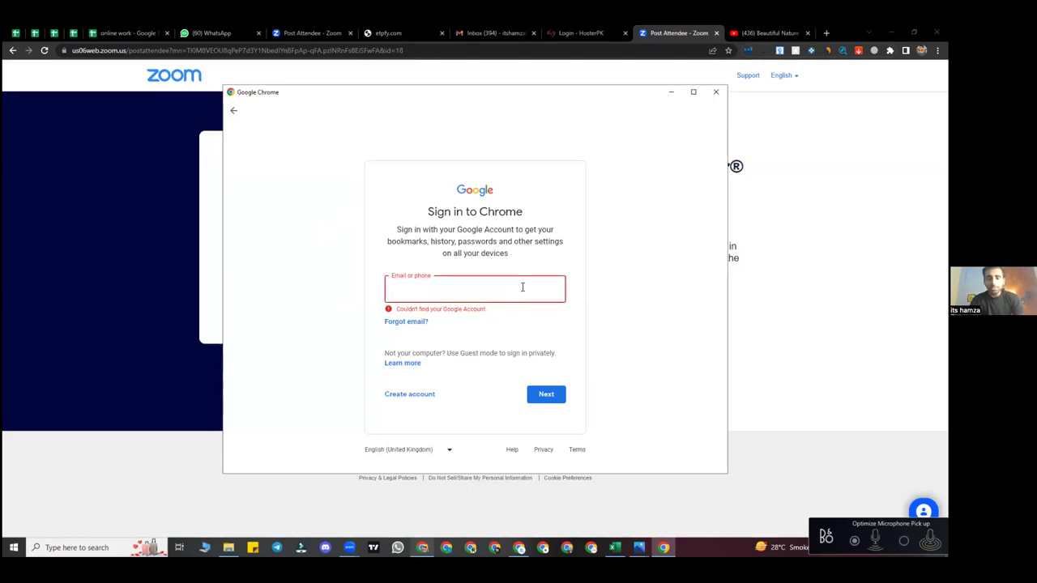
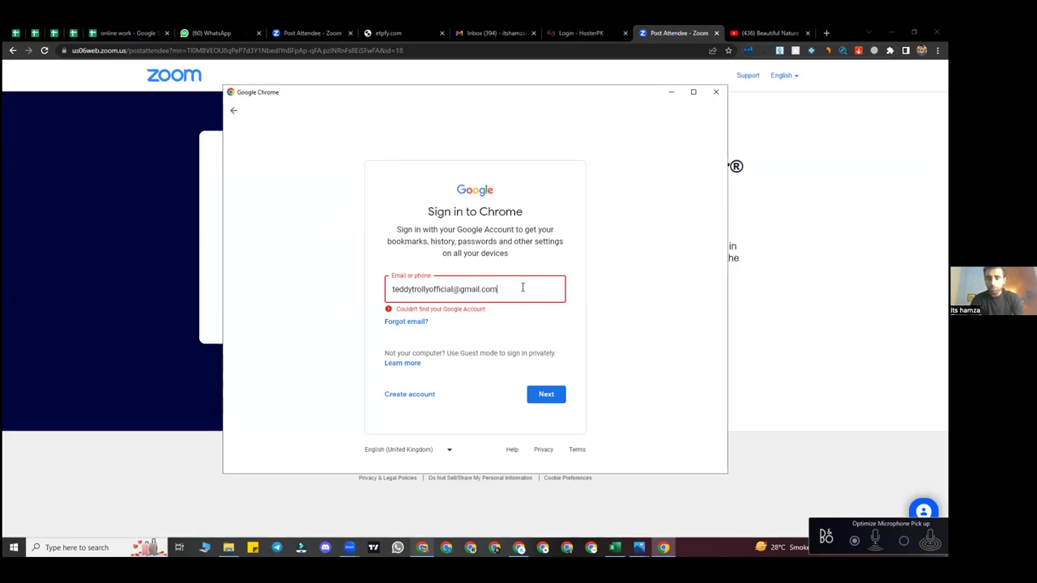
key(Return)
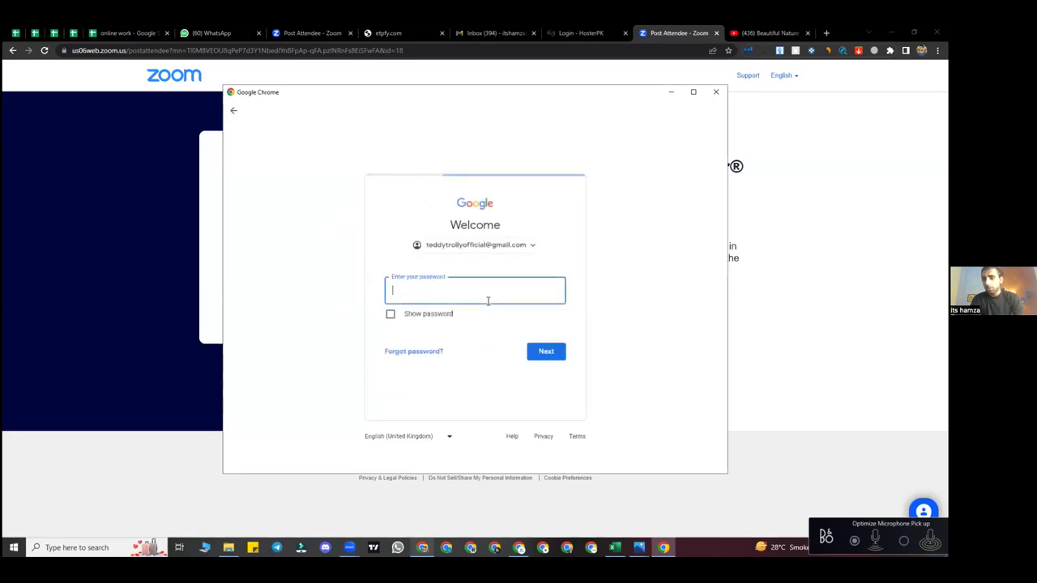
- Enter the account password on the Welcome step and submit it, getting a Wrong password error
text(tt)
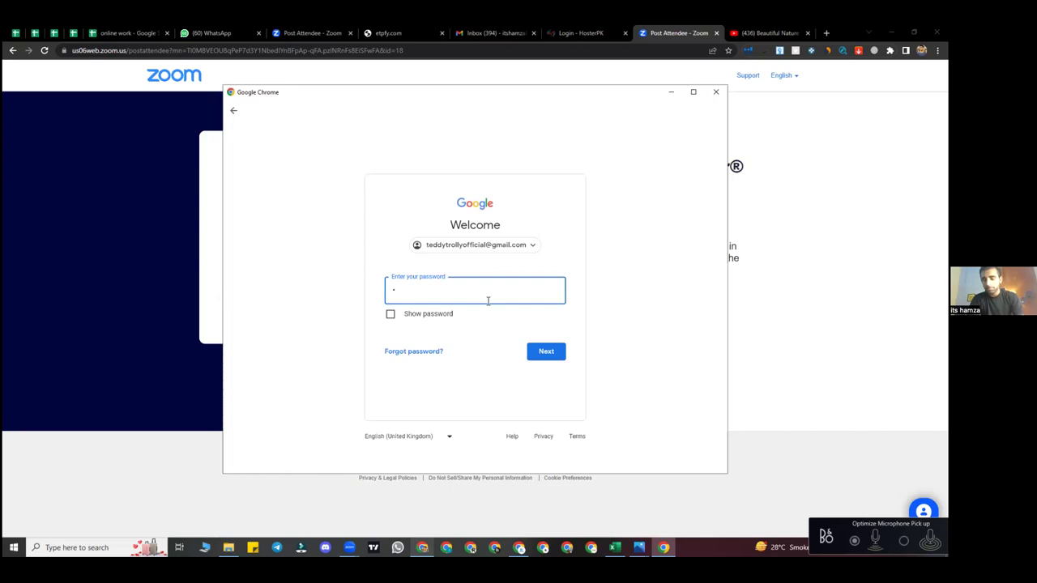
text(t)
key(BackSpace)
key(BackSpace)
text(••••••••)
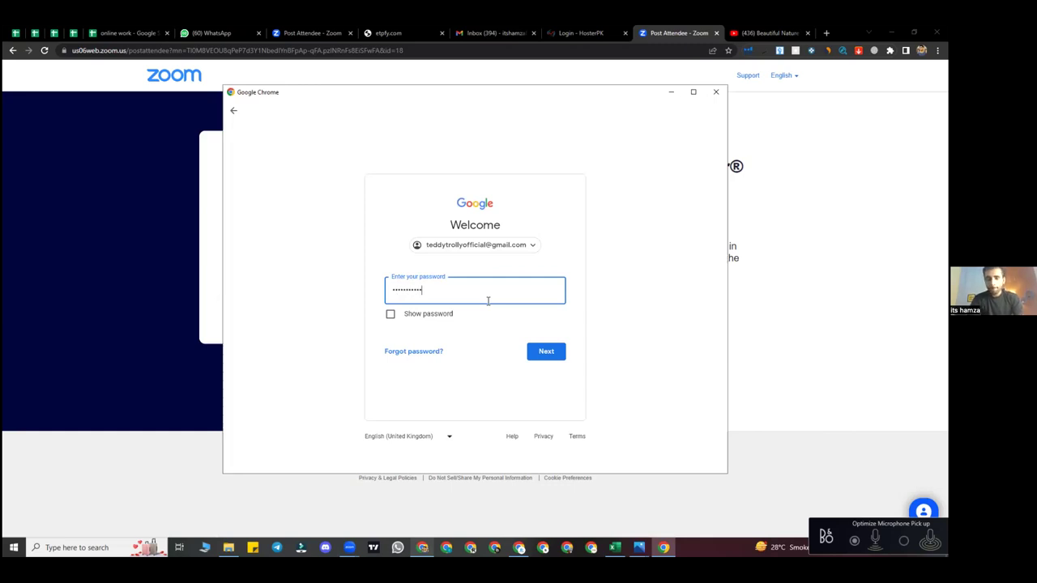
key(Return)
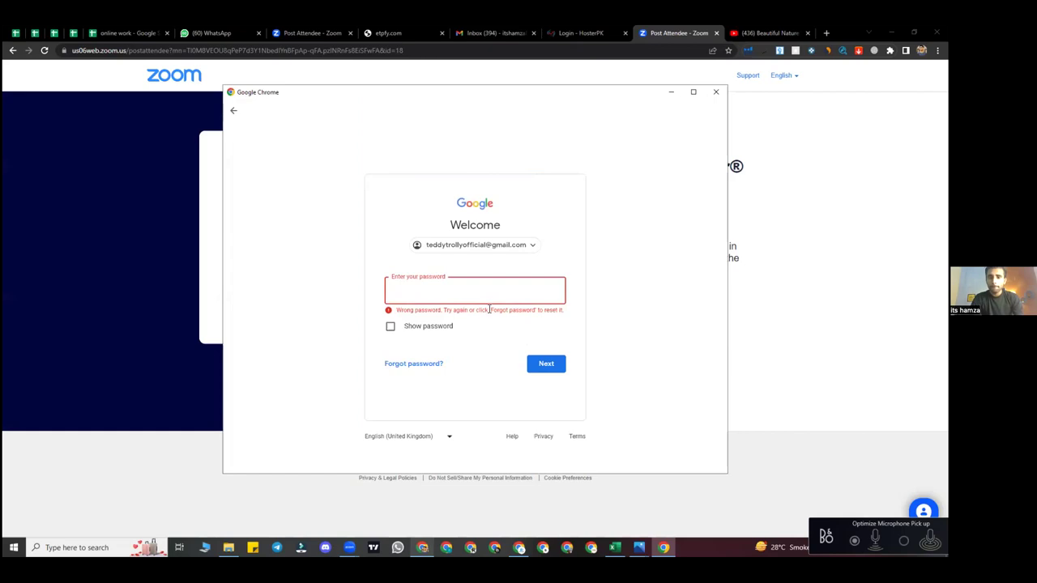
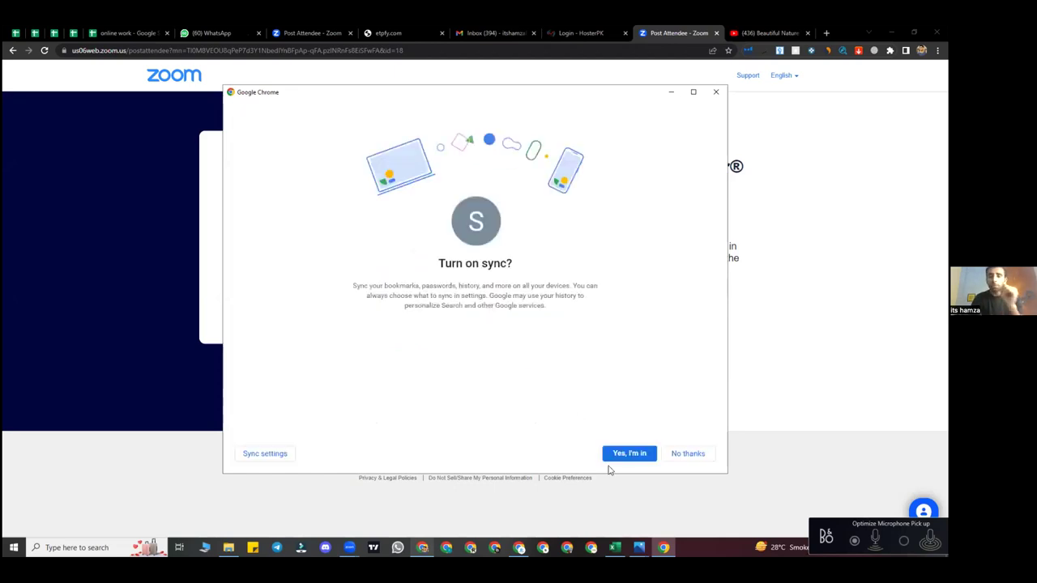
- Accept sync for the new Chrome profile and finish its customization card
click(630, 454)
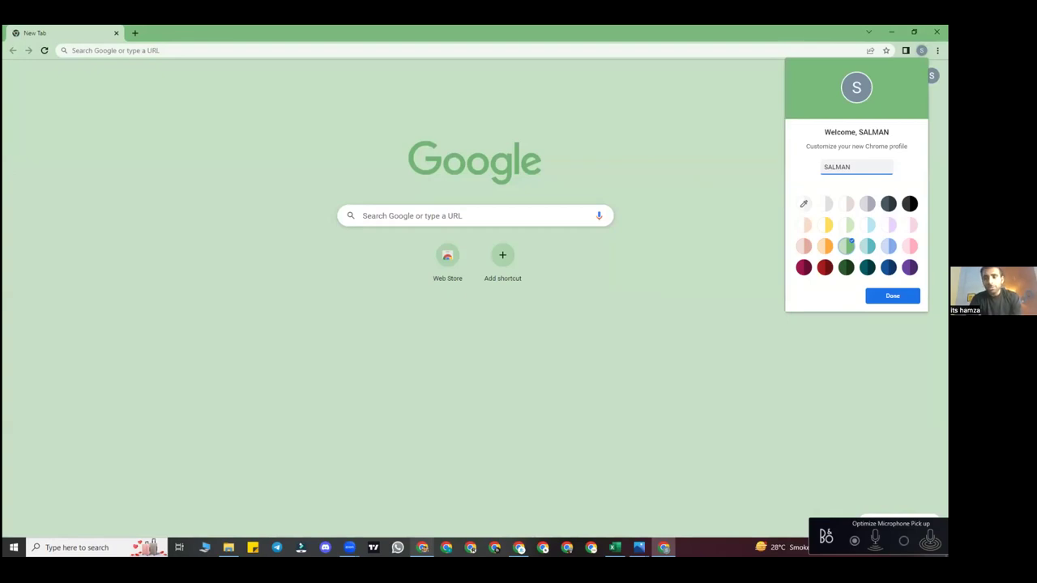
click(658, 113)
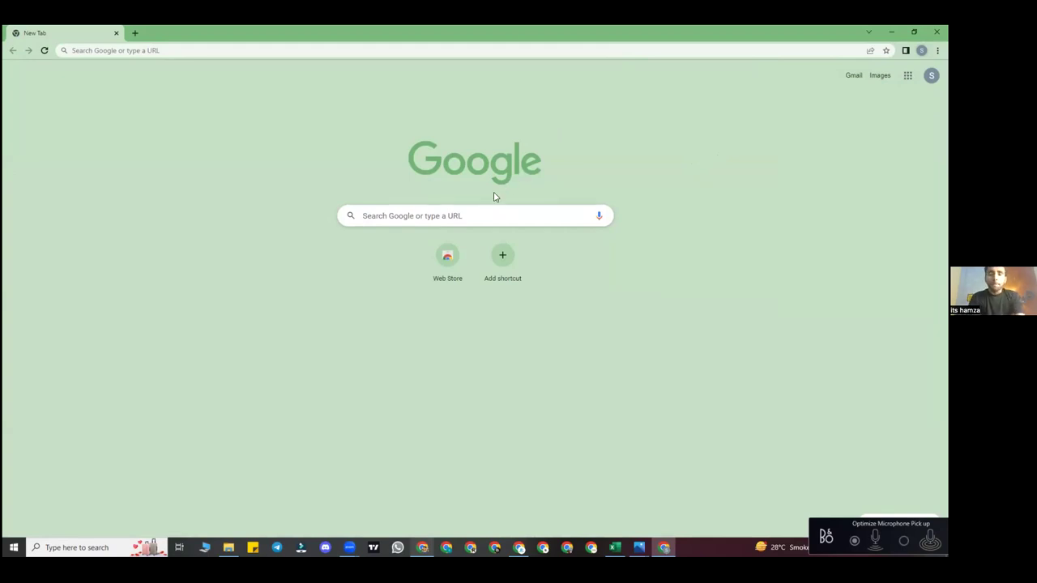
- Load bellemish.com from the Google start page search box
click(464, 213)
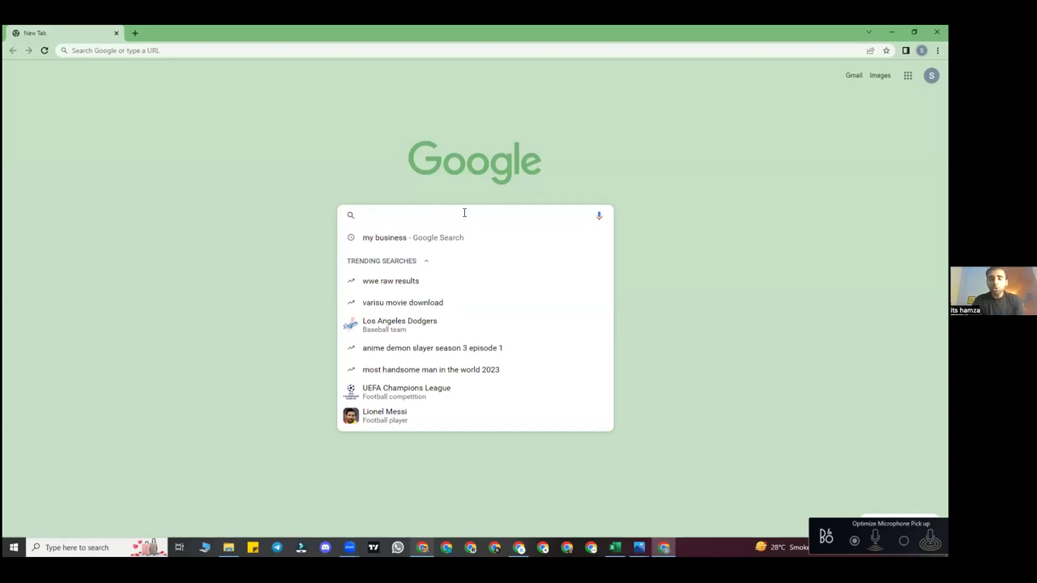
text(n)
key(Escape)
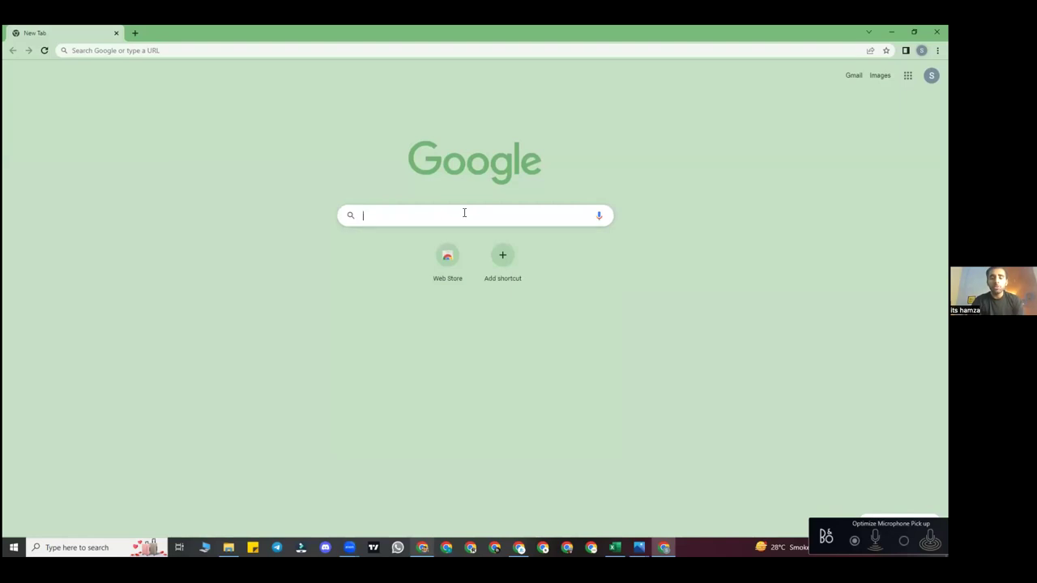
text(bellemish)
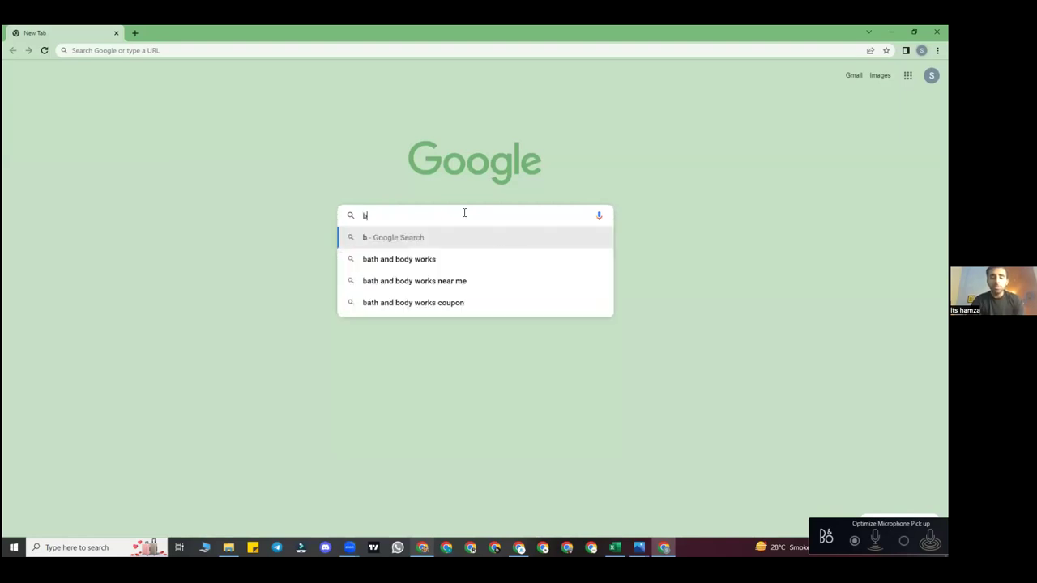
text(.com)
key(Return)
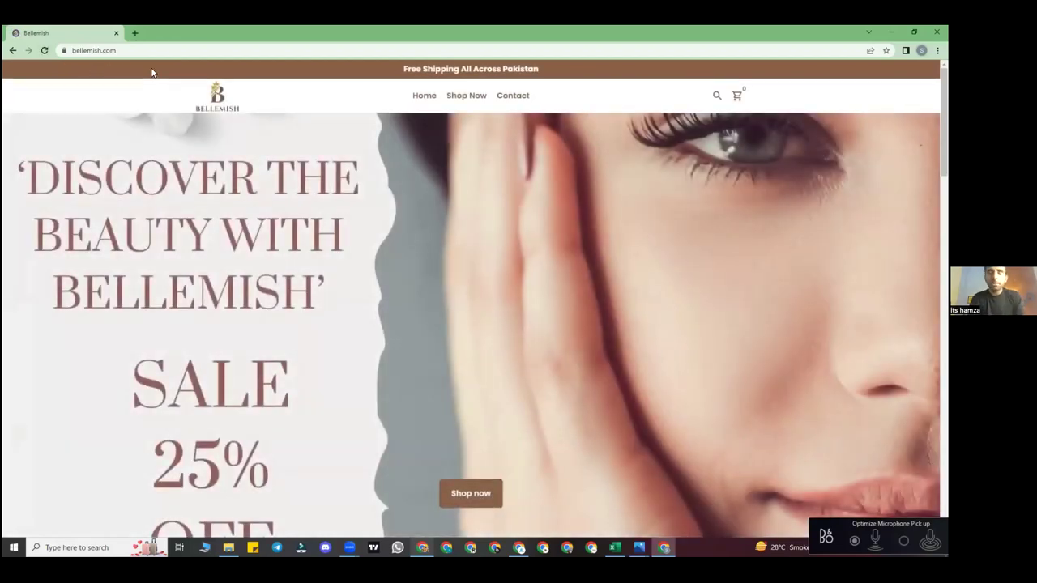
- Open diversity.pk in a new tab beside Bellemish
click(130, 31)
text(di)
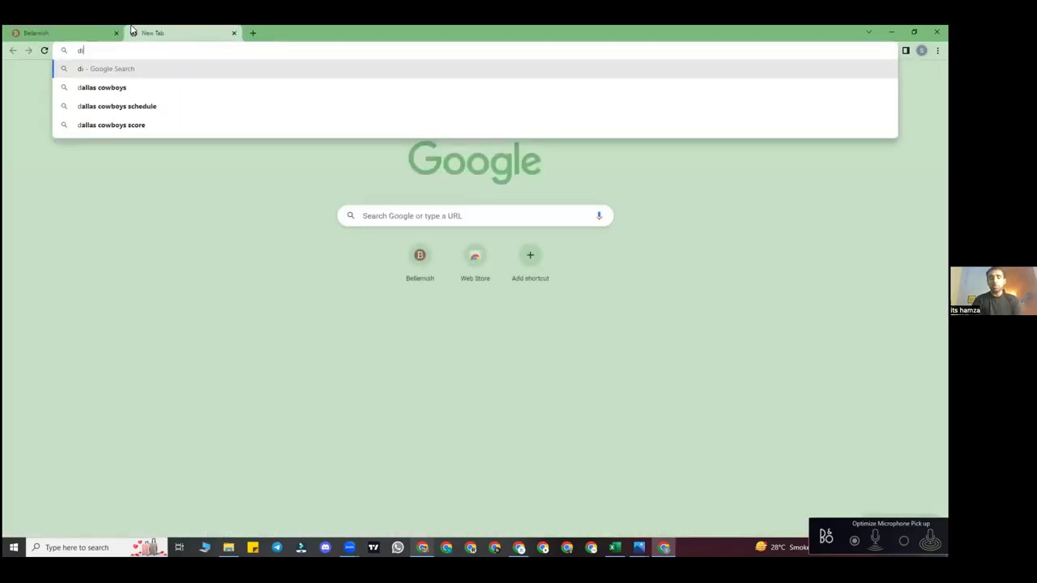
text(versity.pk)
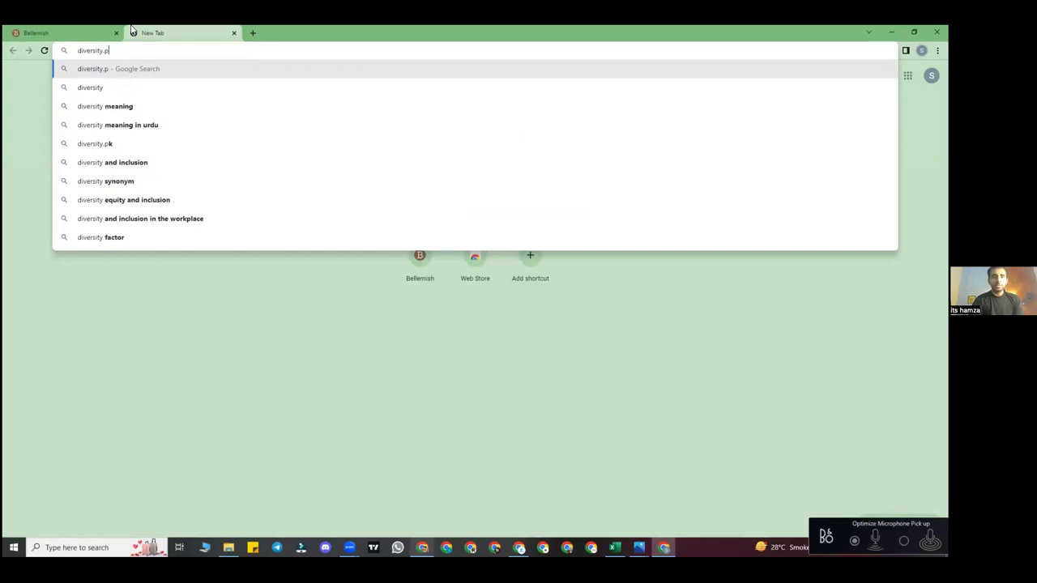
key(Return)
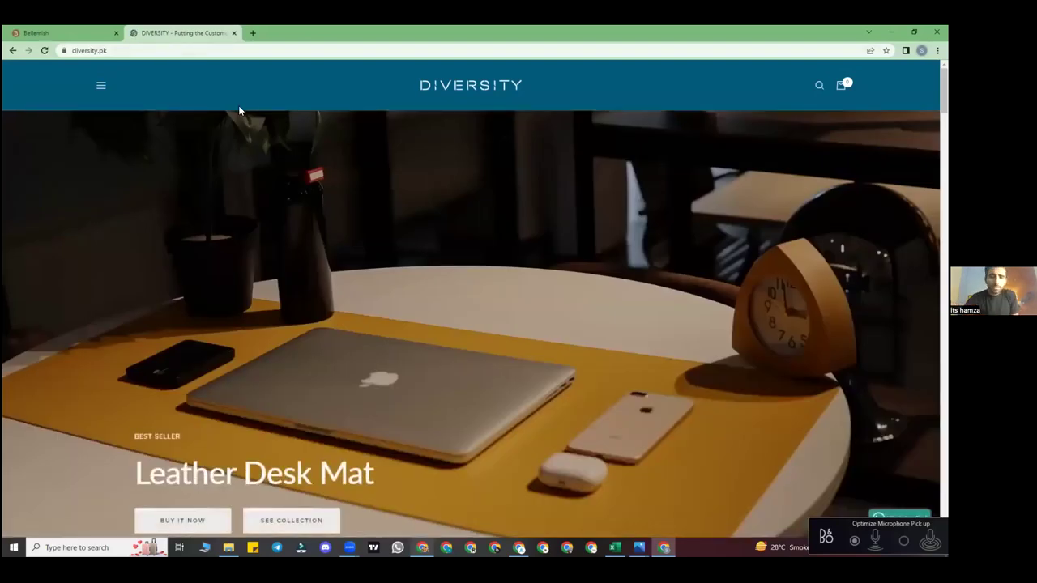
scroll(238, 106, down, 2)
scroll(318, 171, down, 2)
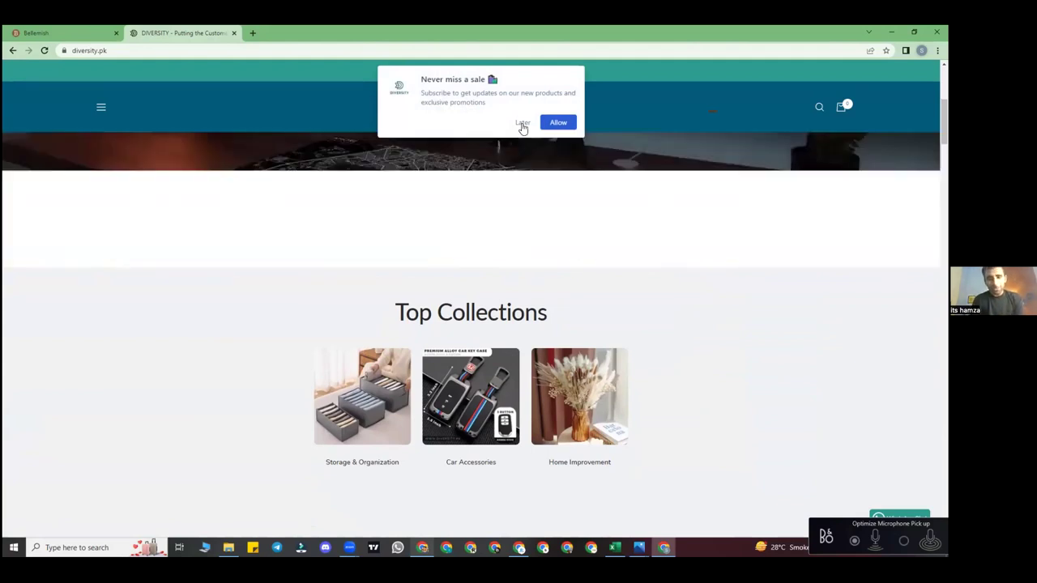
- Dismiss the sale notifications prompt and scroll through the homepage collections
click(523, 124)
scroll(438, 356, down, 2)
scroll(439, 357, down, 4)
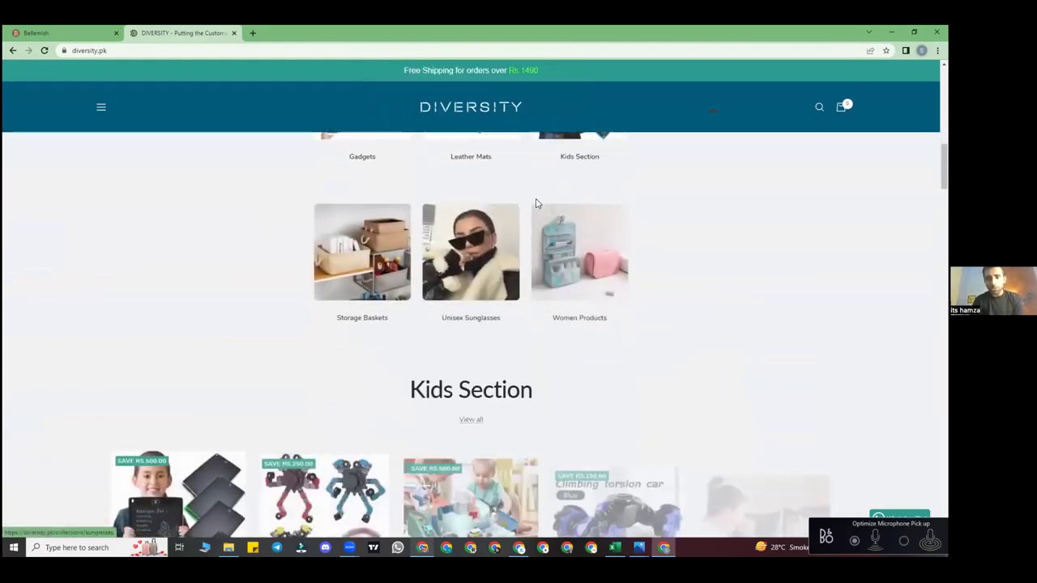
scroll(418, 204, up, 2)
scroll(537, 204, down, 1)
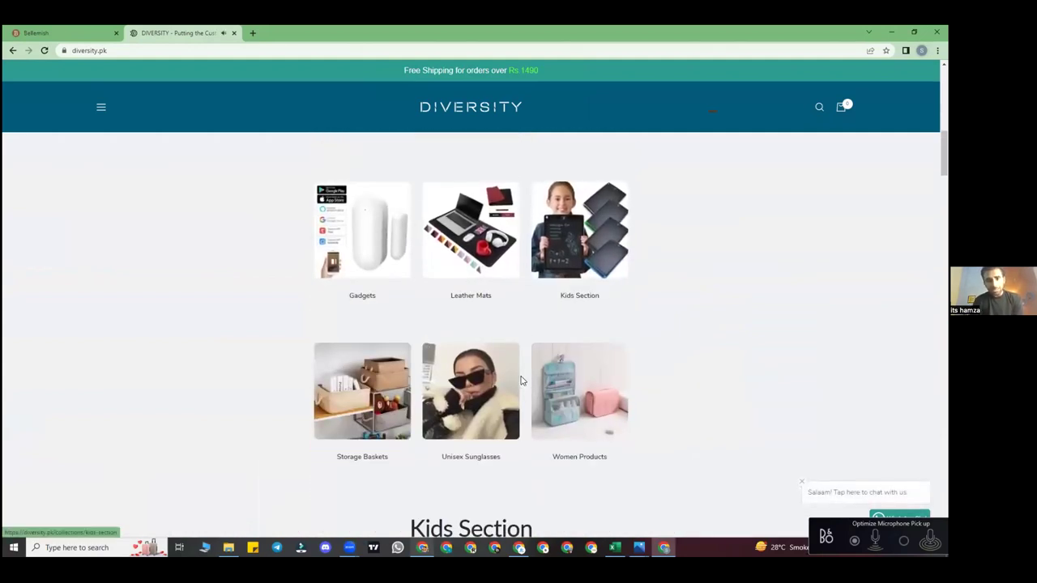
scroll(522, 381, down, 6)
scroll(522, 381, up, 3)
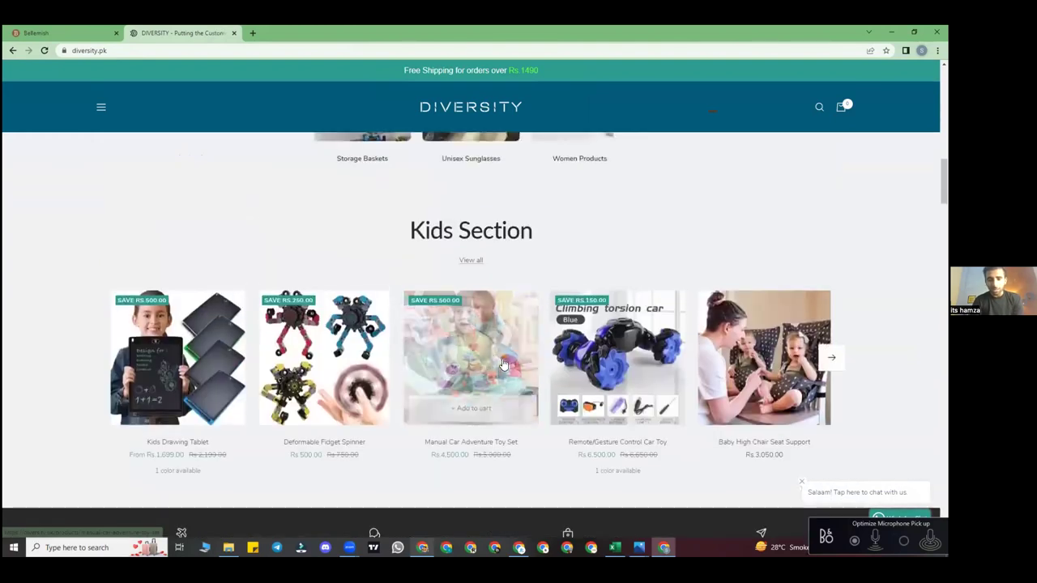
scroll(504, 380, down, 1)
scroll(504, 380, down, 1)
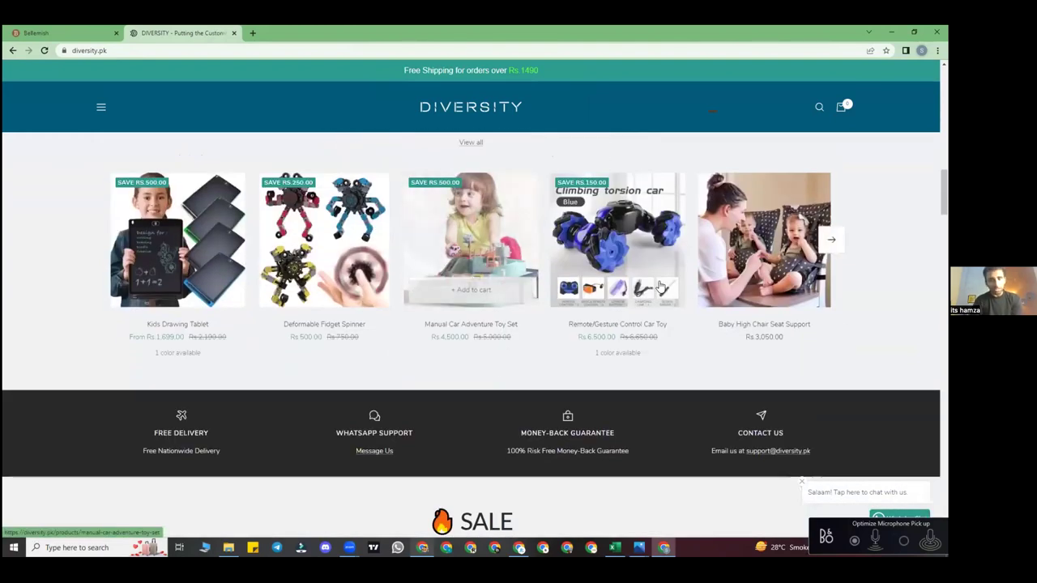
- Page forward and back through the Kids Section product carousel
click(828, 249)
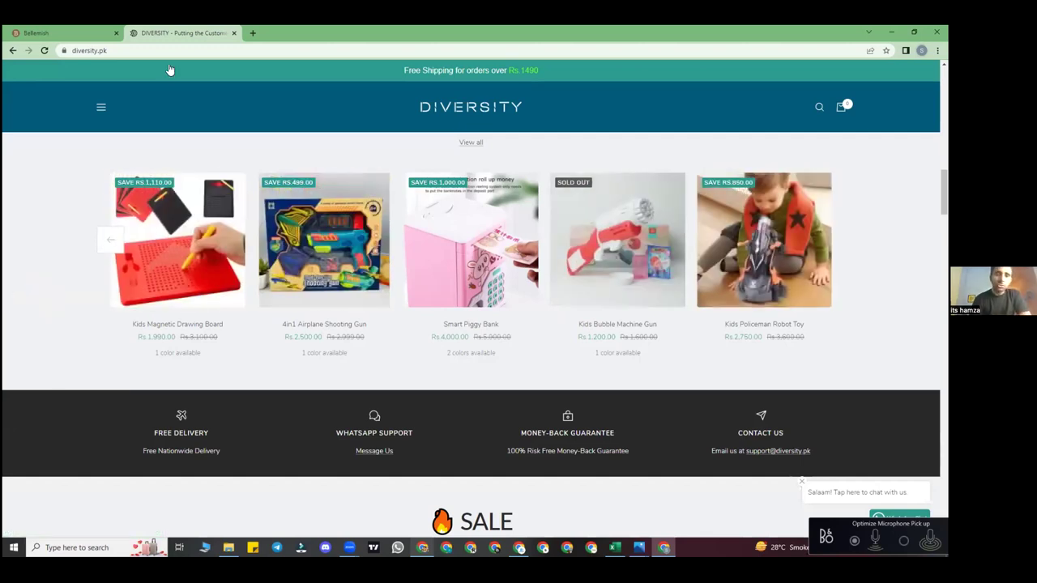
click(111, 240)
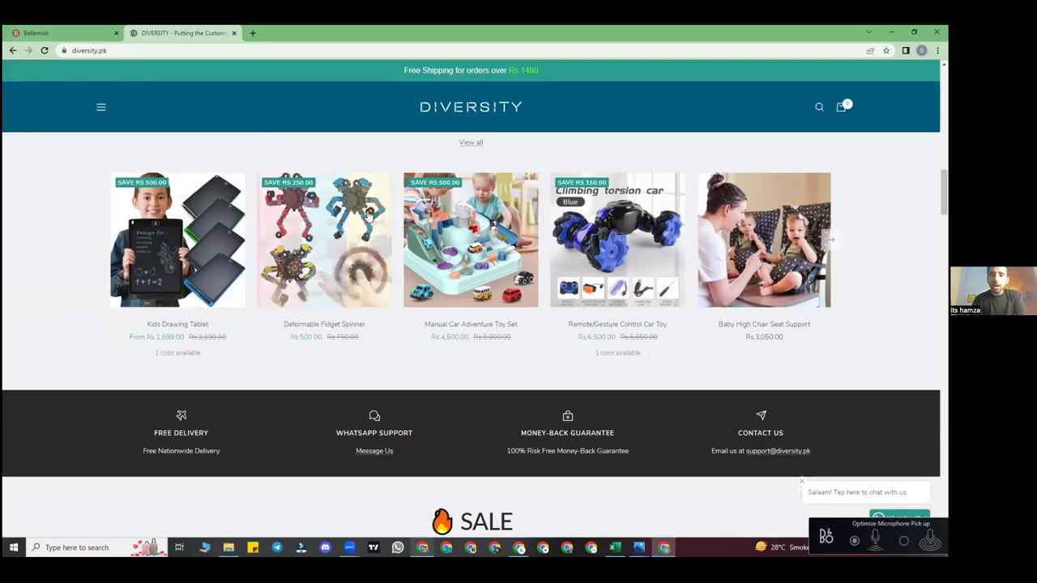
scroll(384, 271, up, 3)
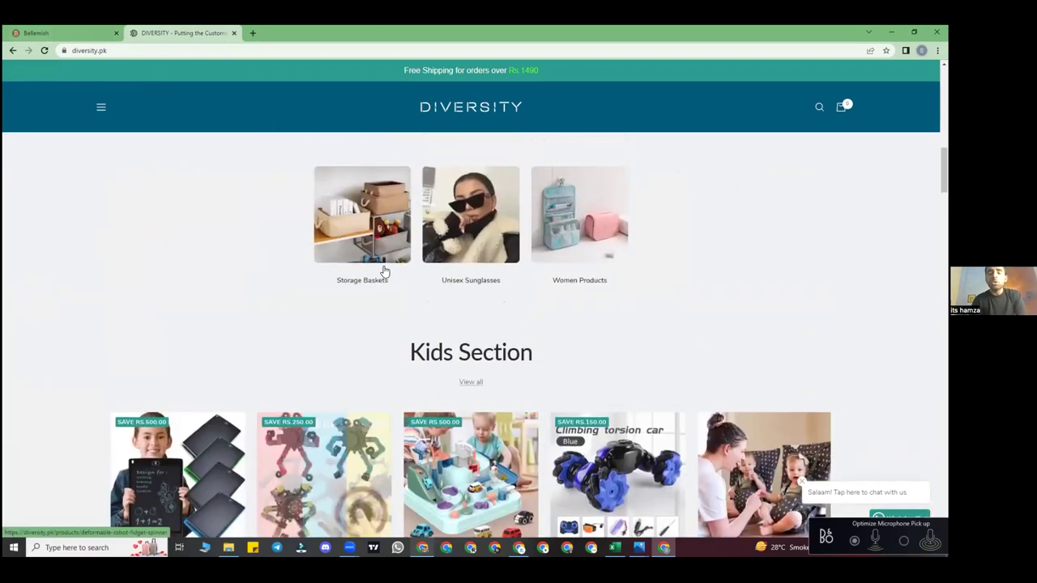
scroll(384, 270, up, 5)
scroll(384, 270, down, 3)
scroll(384, 271, up, 3)
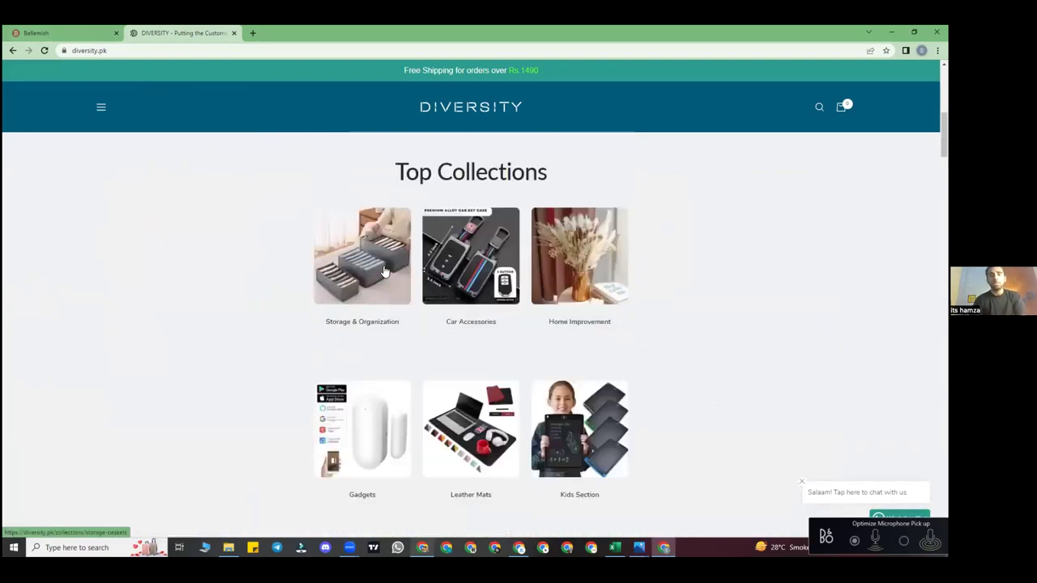
scroll(384, 271, up, 4)
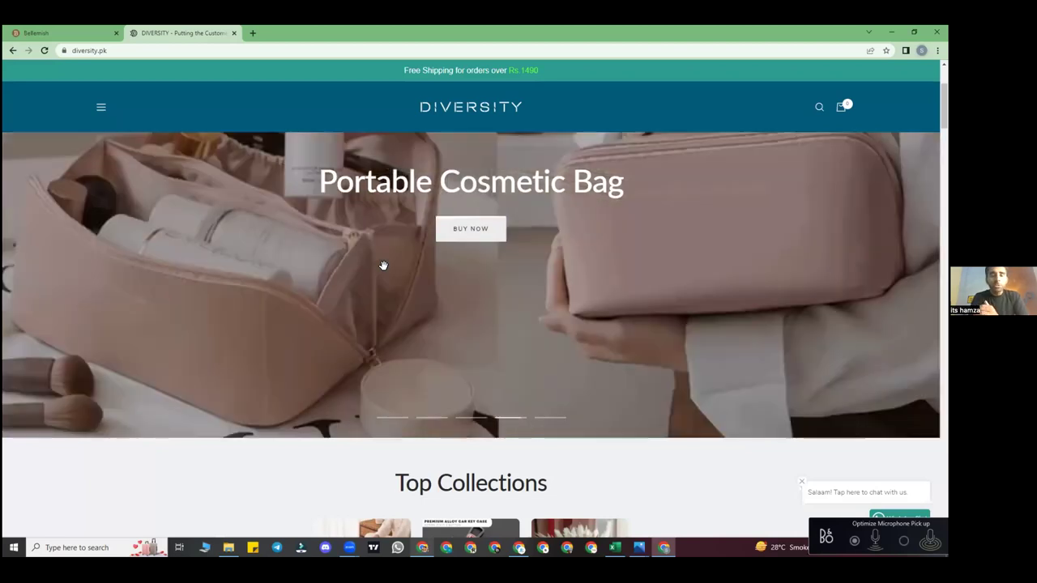
- Browse the diversity.pk categories, then switch to the Net Bazar Shopify Analytics window
scroll(317, 483, down, 6)
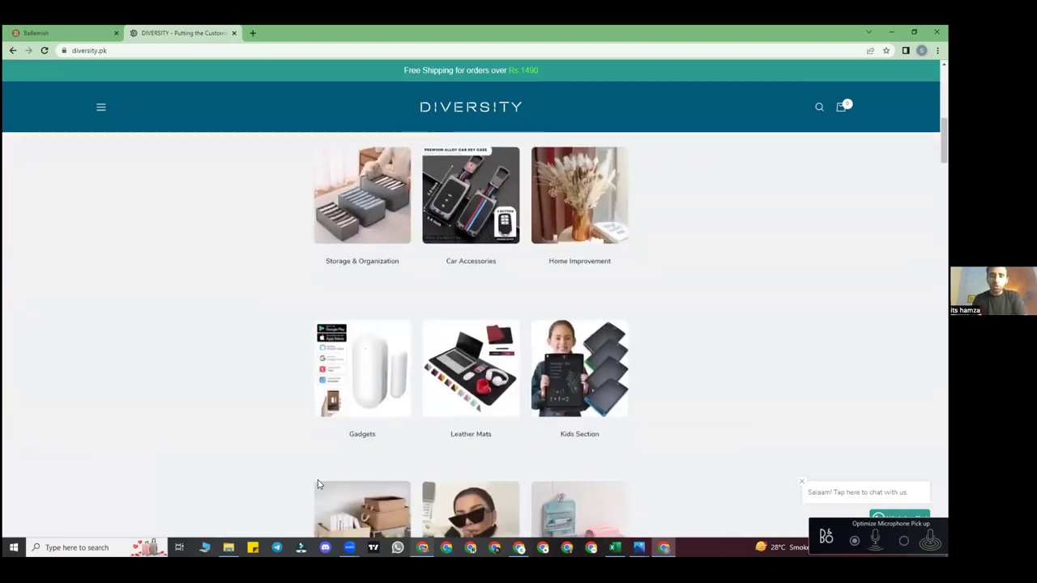
scroll(401, 309, up, 2)
scroll(331, 273, up, 1)
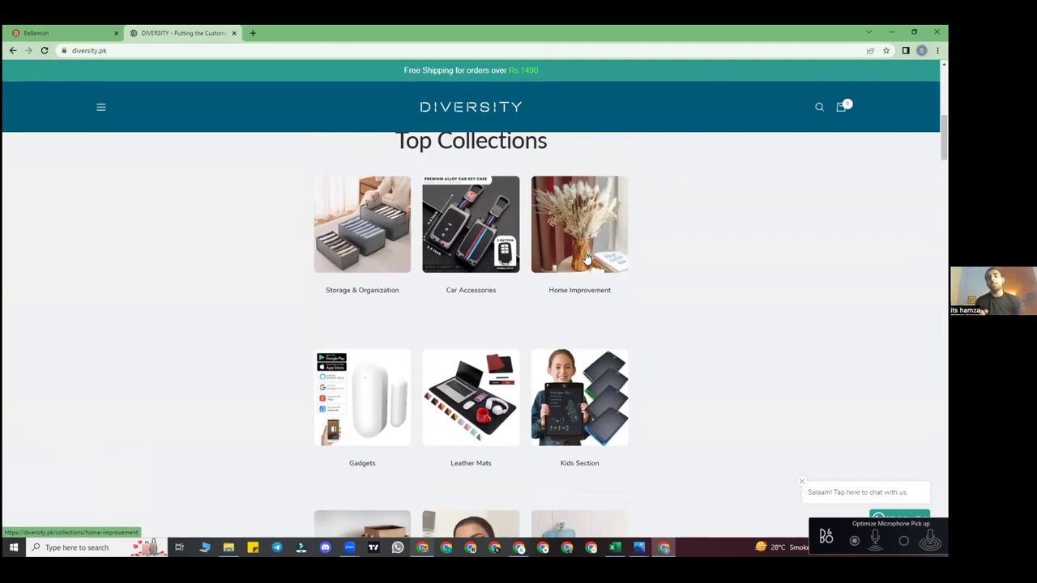
scroll(586, 258, down, 2)
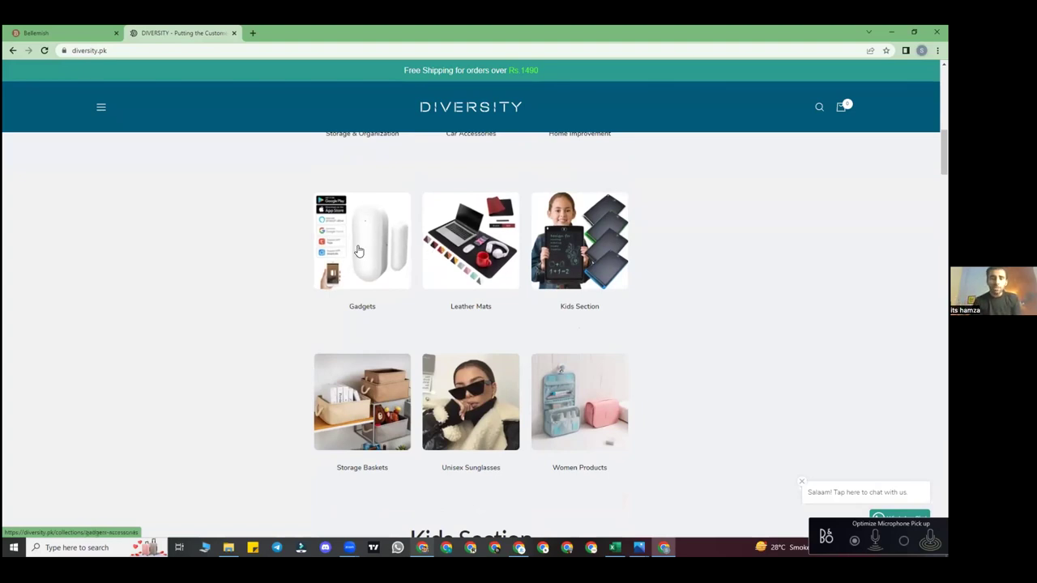
scroll(361, 296, down, 1)
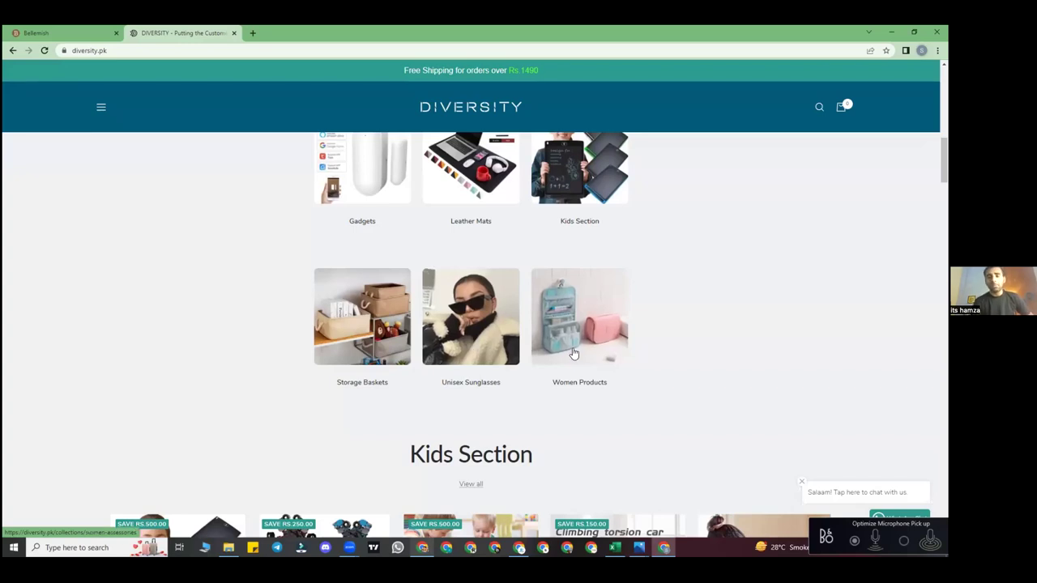
scroll(597, 343, down, 2)
scroll(526, 227, up, 3)
scroll(560, 430, down, 5)
scroll(261, 380, up, 2)
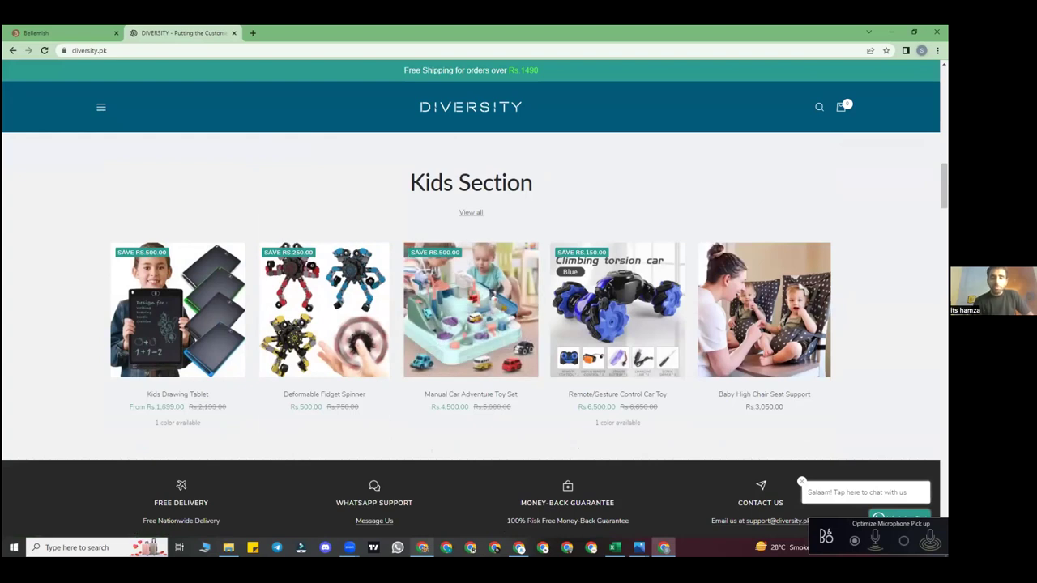
click(495, 548)
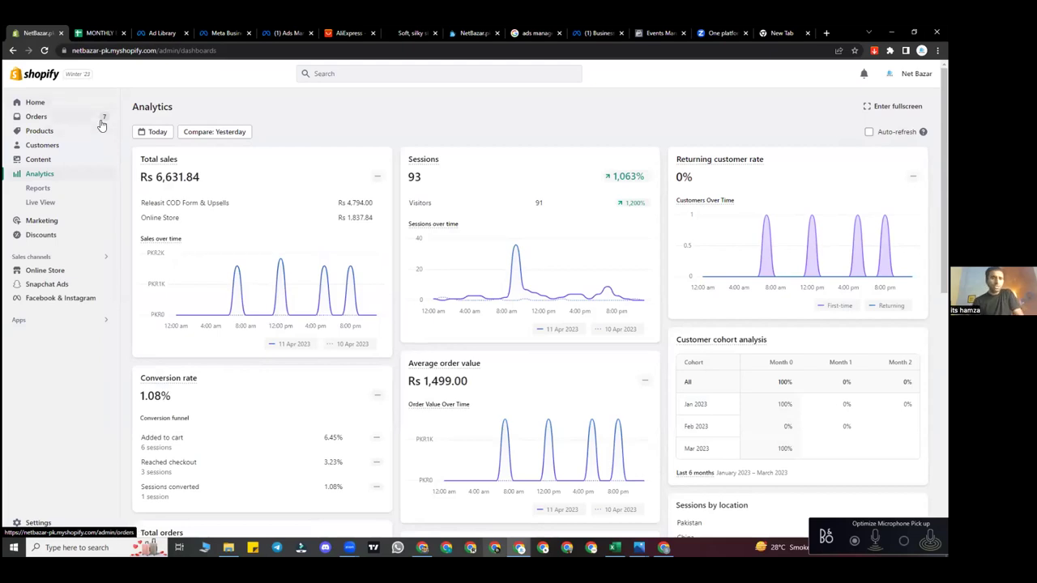
- Show the last-30-days Orders list with orders #1001–#1008
click(81, 117)
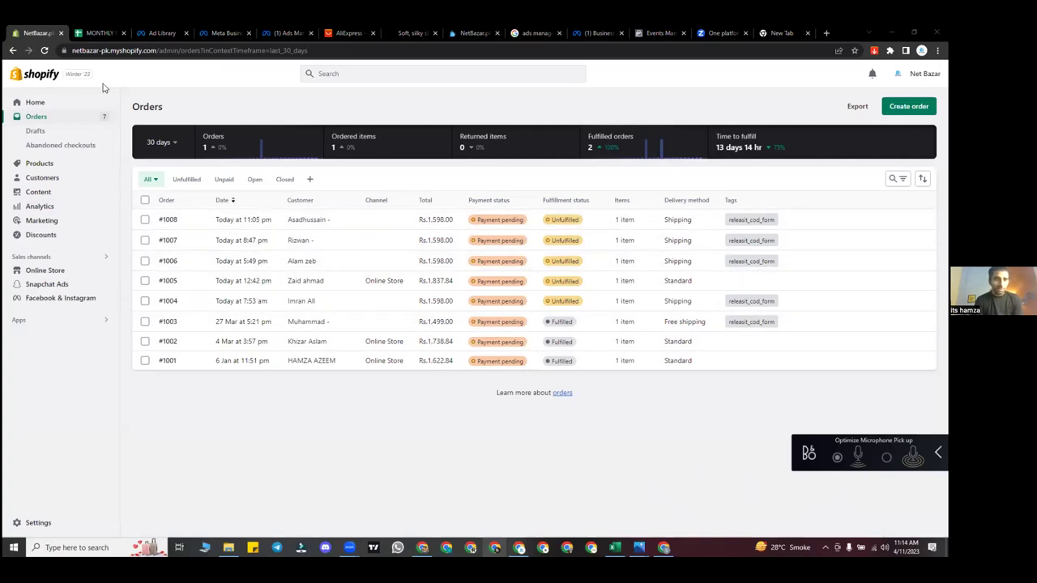
- Reload the page and reopen Orders so the list shows eight orders
click(44, 51)
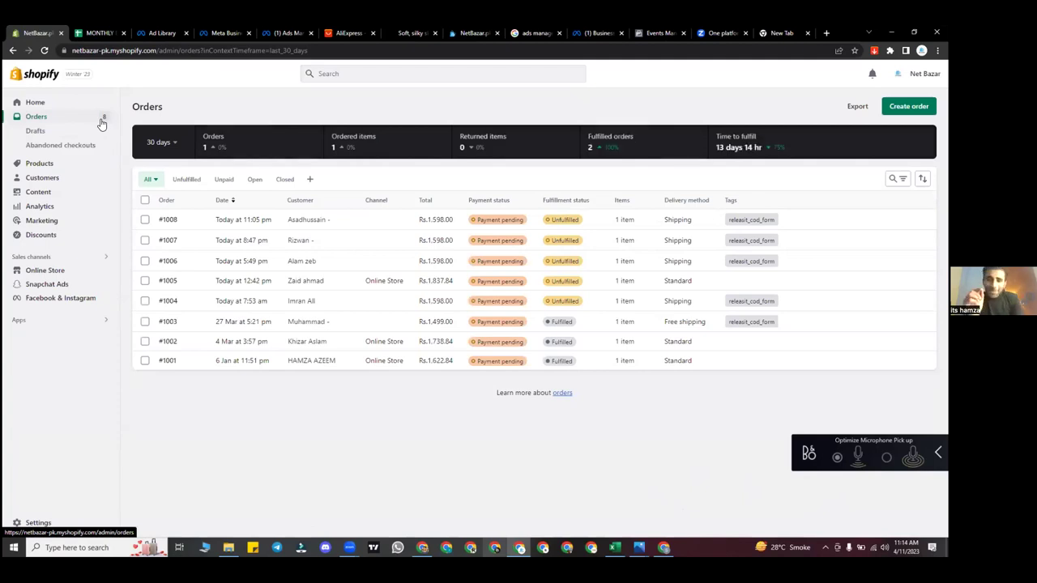
click(102, 121)
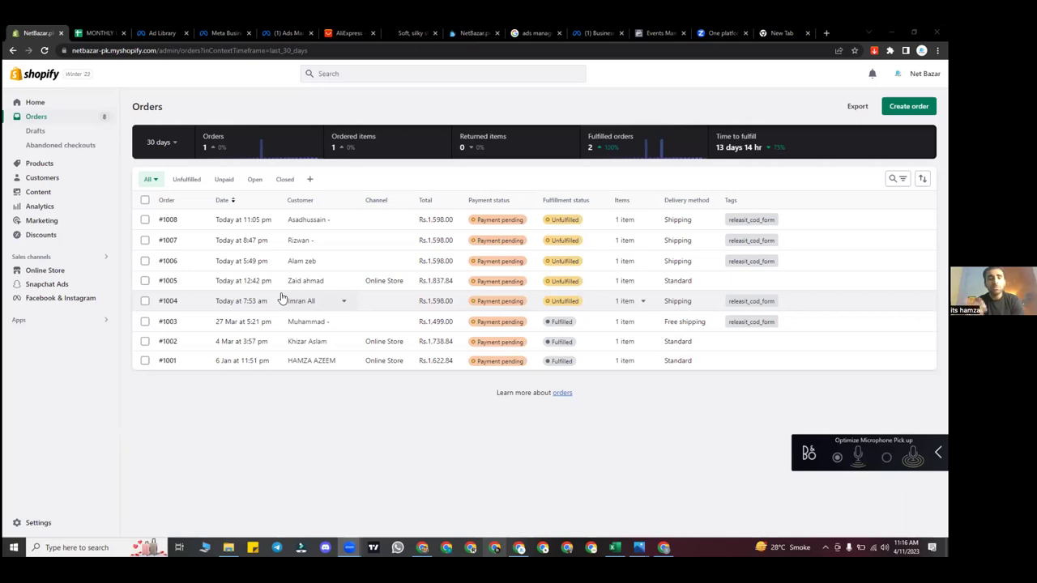
- Reload the Shopify orders page to check for new orders
click(45, 50)
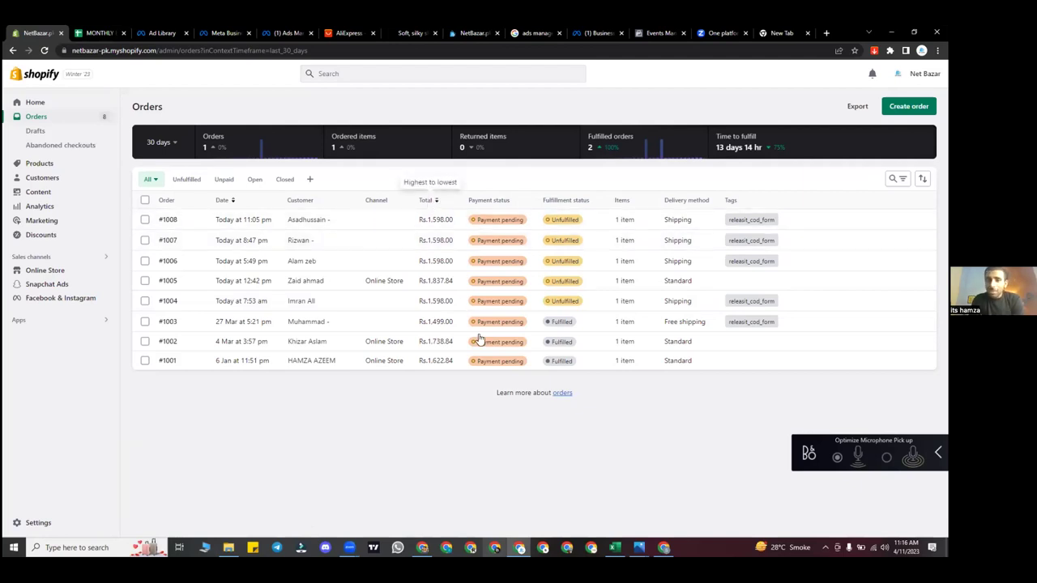
- In the ROAS CALCULATION sheet, change quantities in D4 and D5 to 7
mouse_move(615, 548)
click(615, 502)
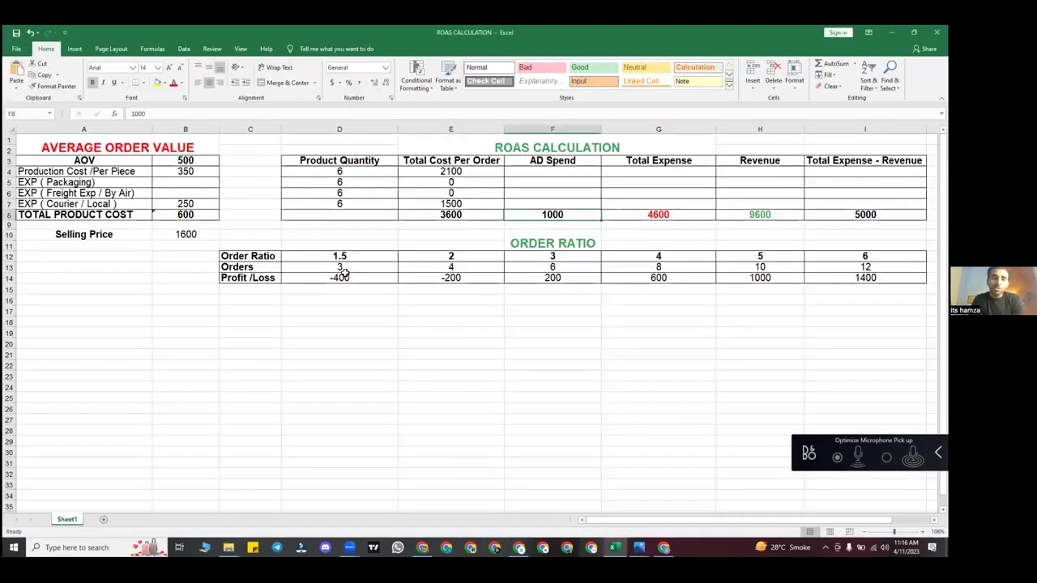
click(365, 172)
text(7)
key(Return)
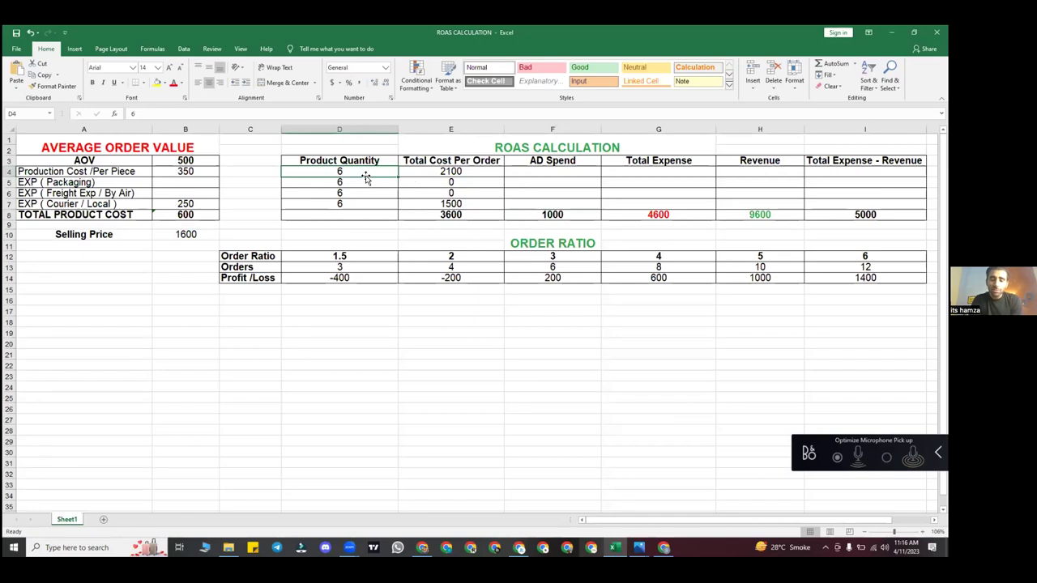
key(F2)
key(BackSpace)
text(7)
key(Return)
- Set the remaining column D quantities to 7 and check totals in F8 and I8
text(7)
key(Return)
text(7)
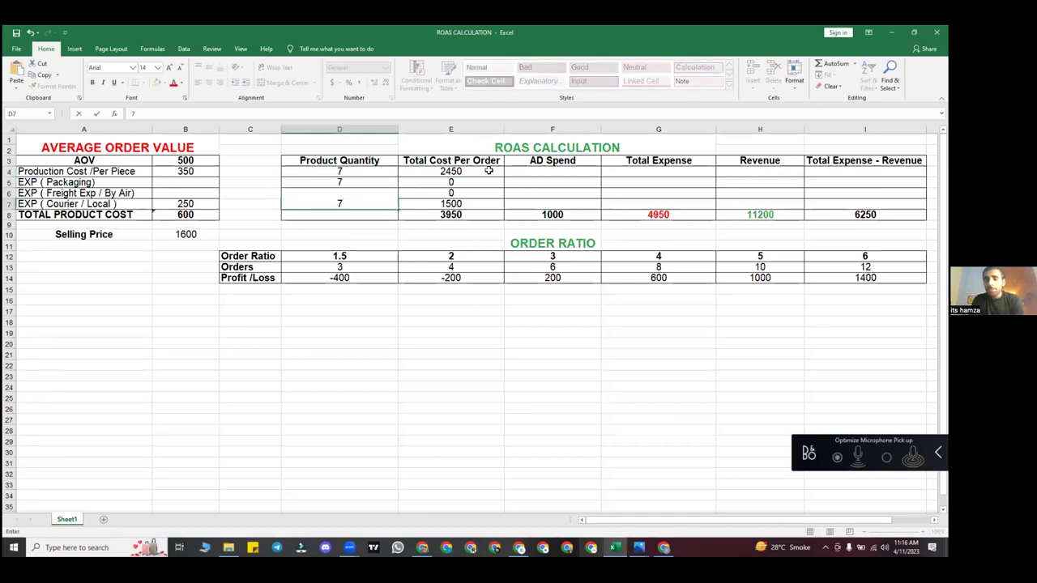
click(590, 212)
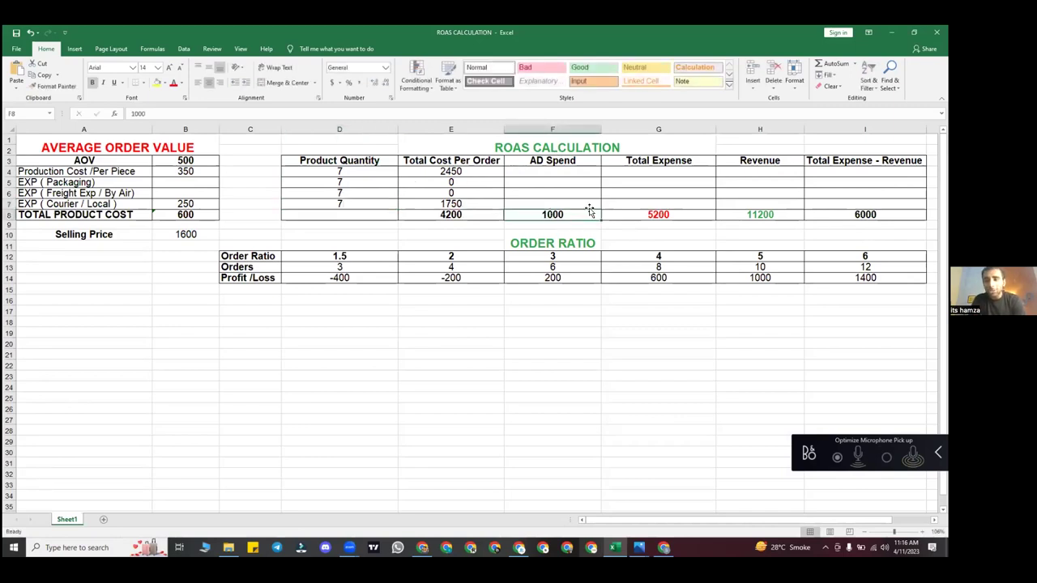
click(841, 221)
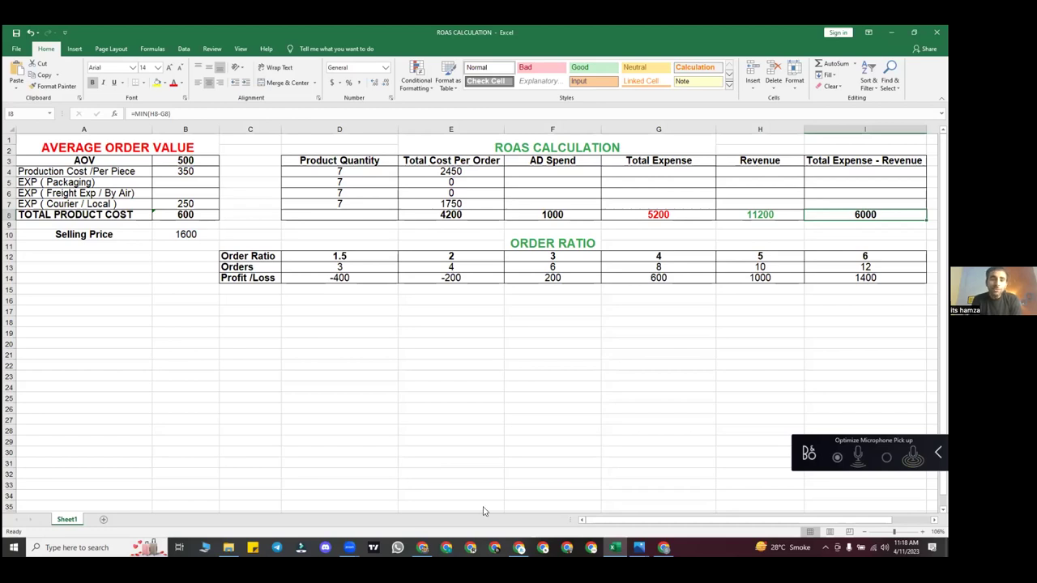
- Switch from Excel back to the Shopify orders page with Alt+Tab
key(alt+Tab)
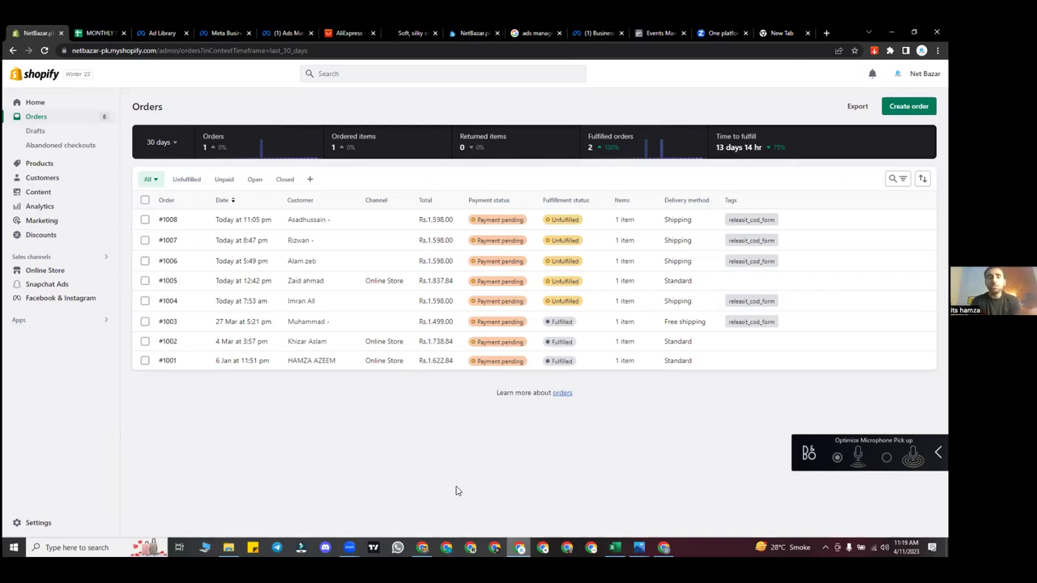
- Go to the Ads Manager tab showing NetBazar.pk payment activity
click(285, 32)
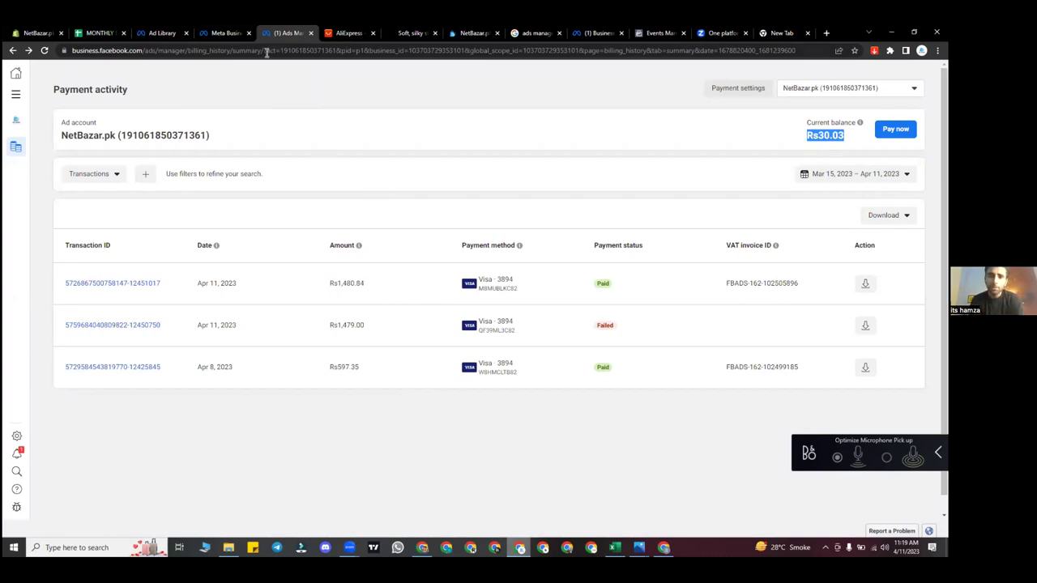
- Glance at the Meta Business settings, then open the NetBazar.pk Ads Manager campaigns list
click(225, 33)
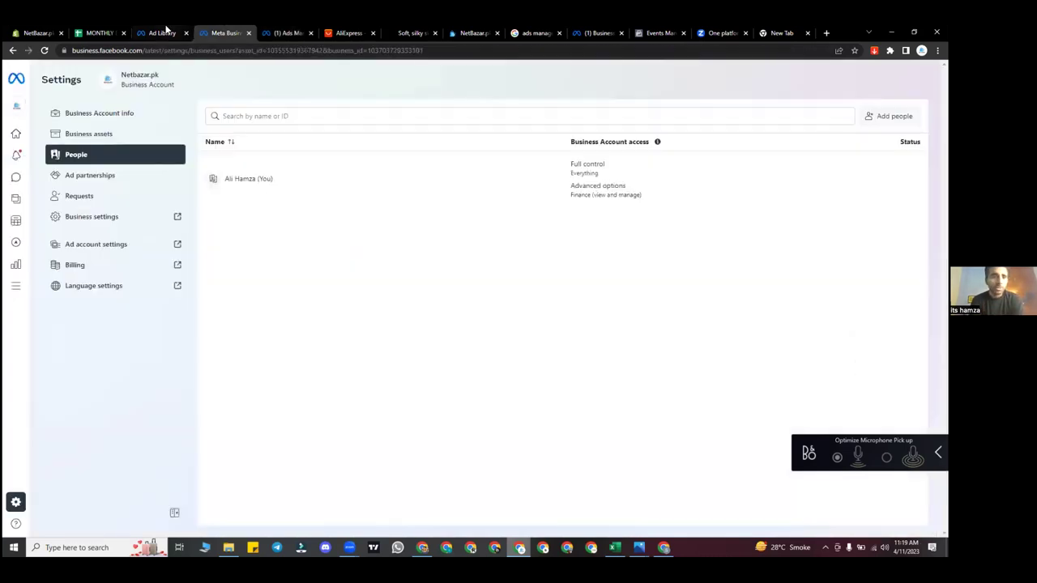
click(273, 33)
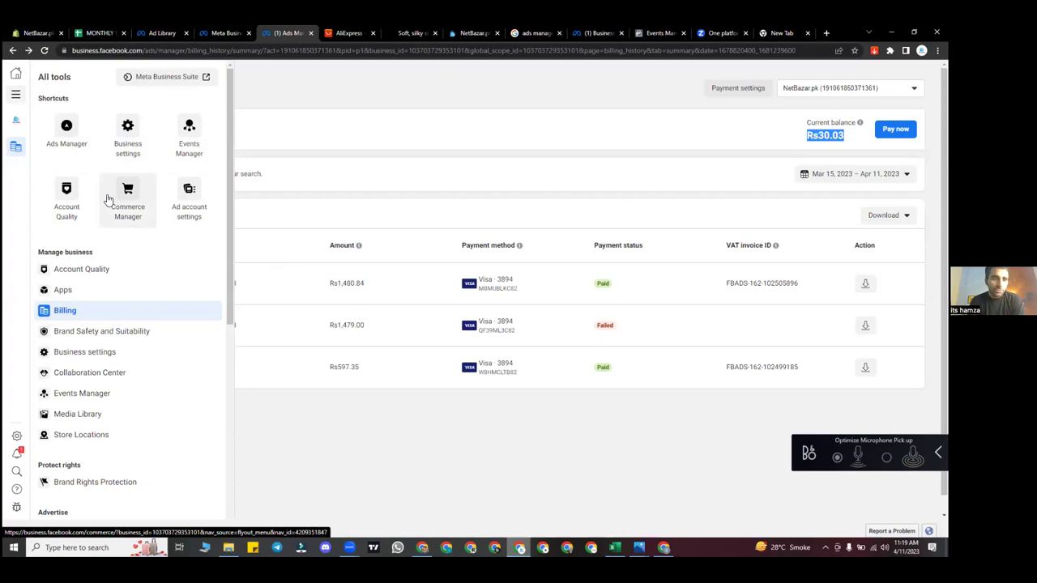
click(64, 136)
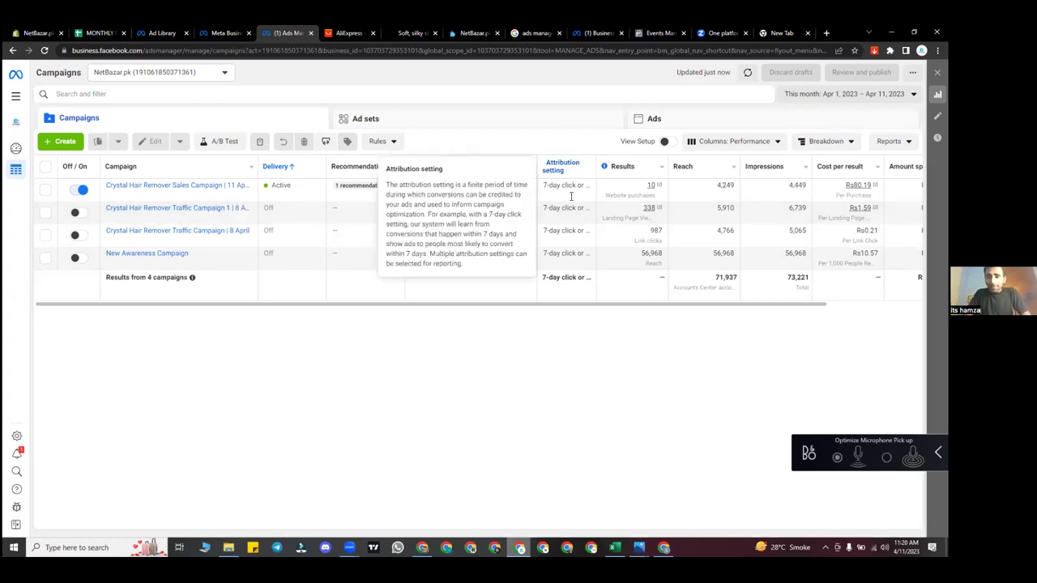
- Scroll the campaigns table to Amount spent and Ends, then reload for 71,706 reach totals
drag(629, 304, 693, 313)
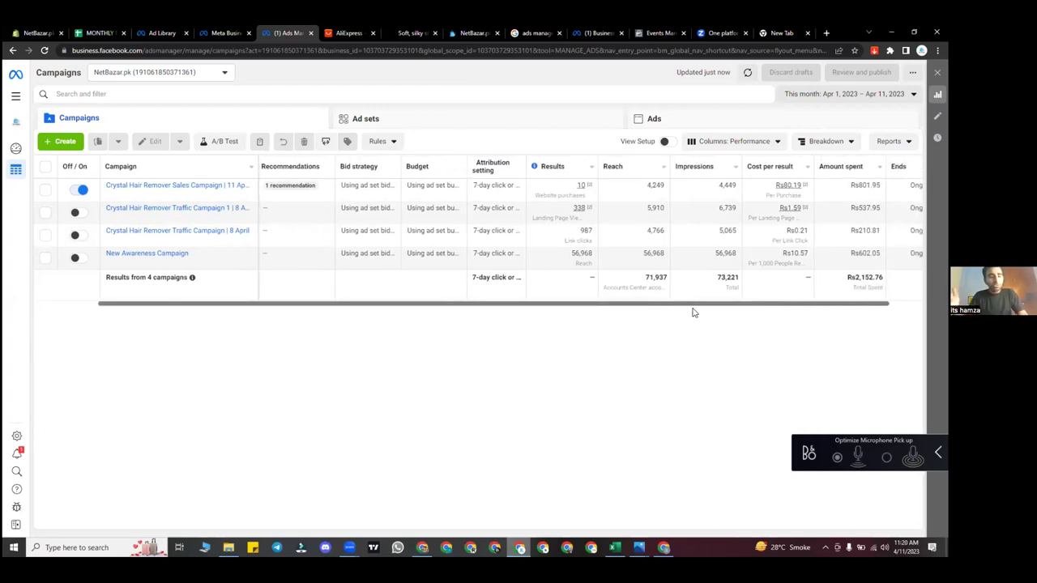
click(693, 313)
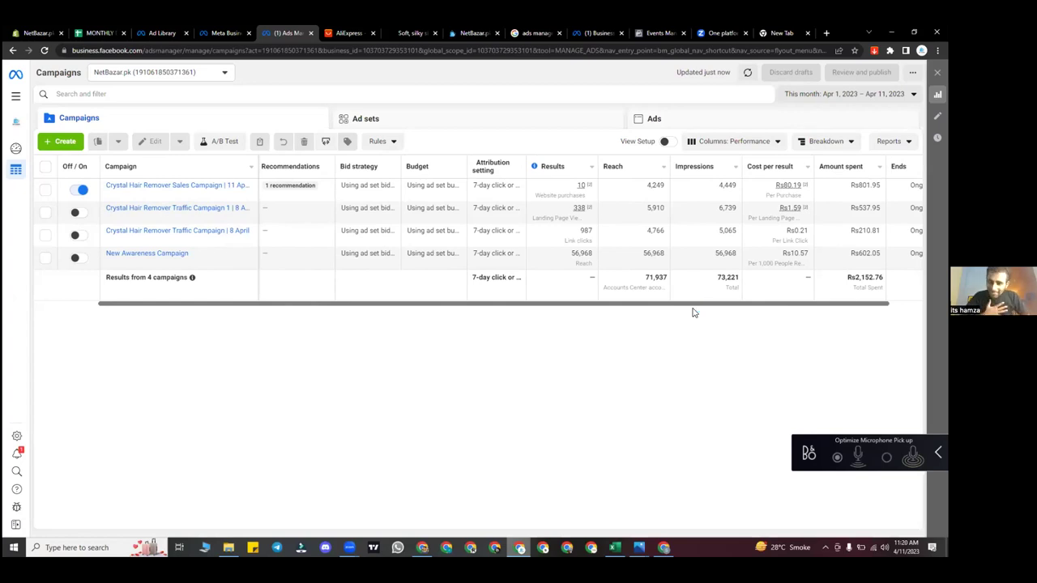
scroll(752, 299, right, 2)
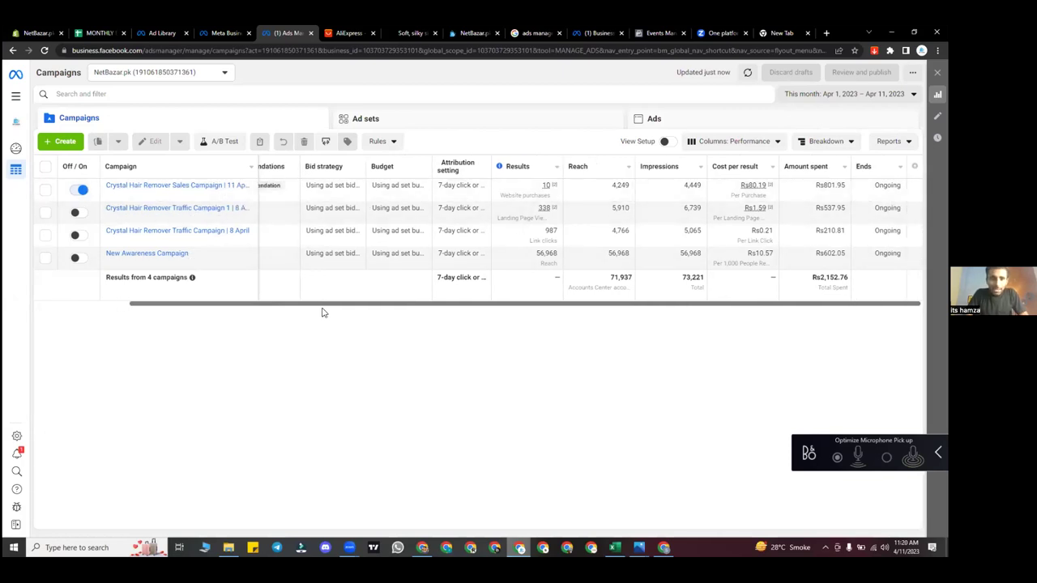
scroll(274, 304, left, 1)
drag(274, 304, 198, 300)
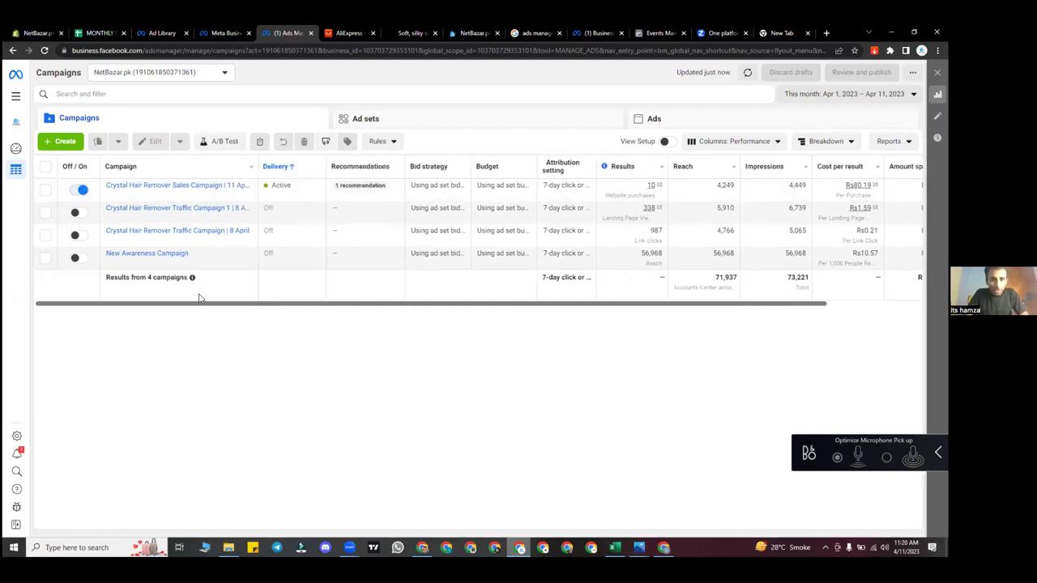
click(45, 51)
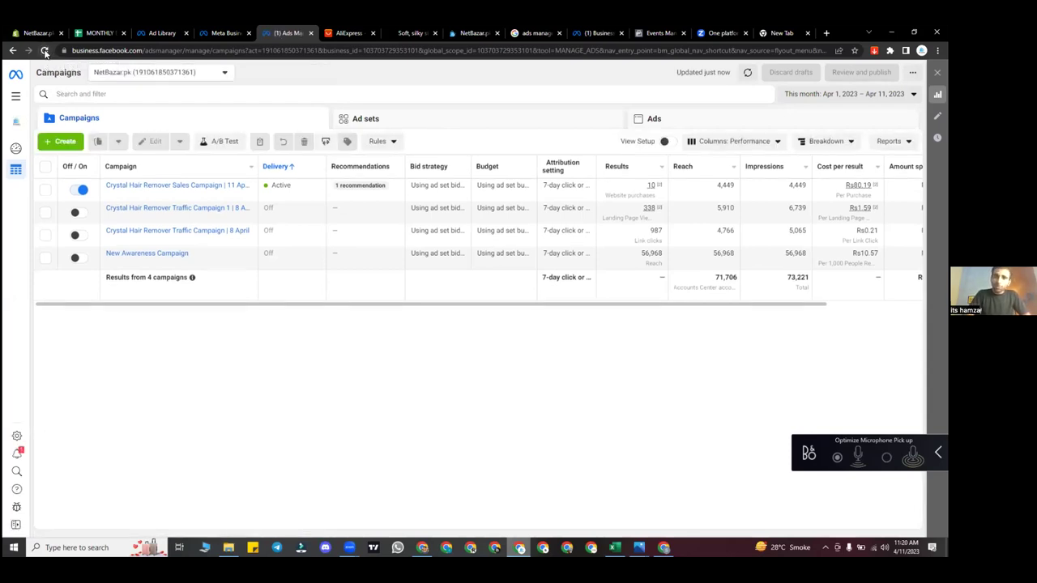
click(44, 51)
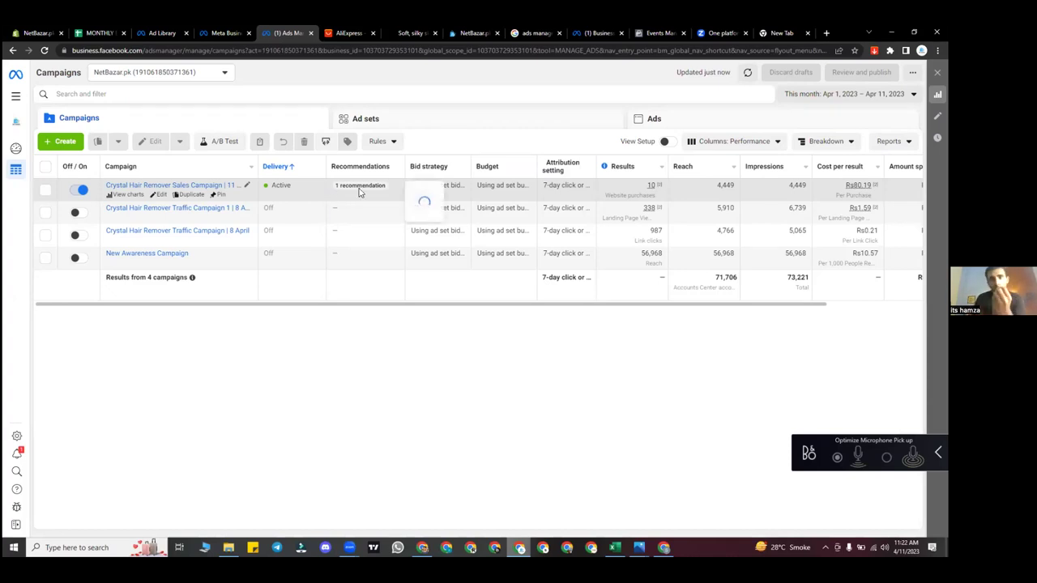
- Check the Sales campaign's 10 website purchases in its conversions breakdown
mouse_move(362, 190)
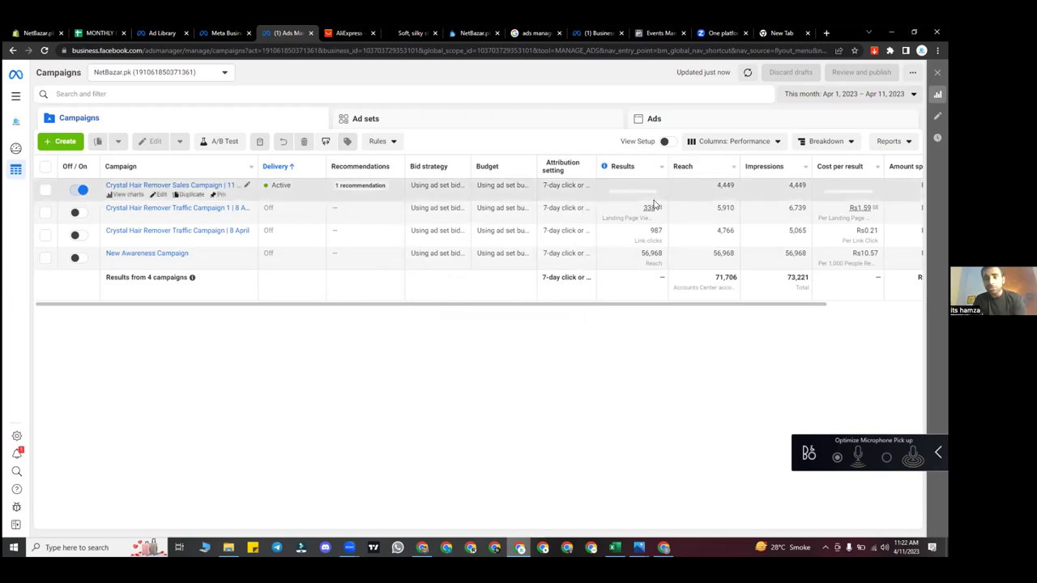
mouse_move(650, 192)
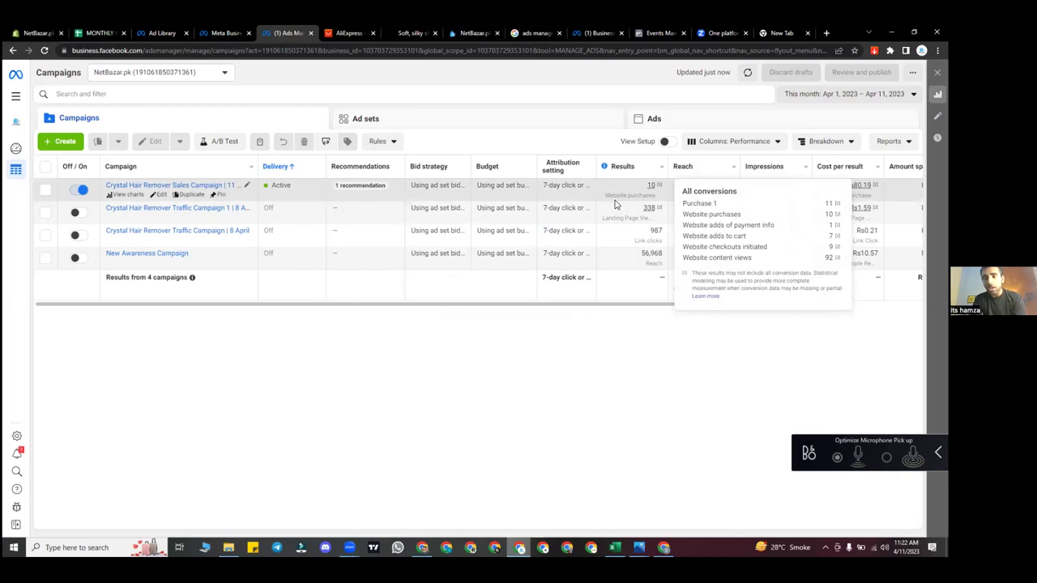
triple_click(651, 186)
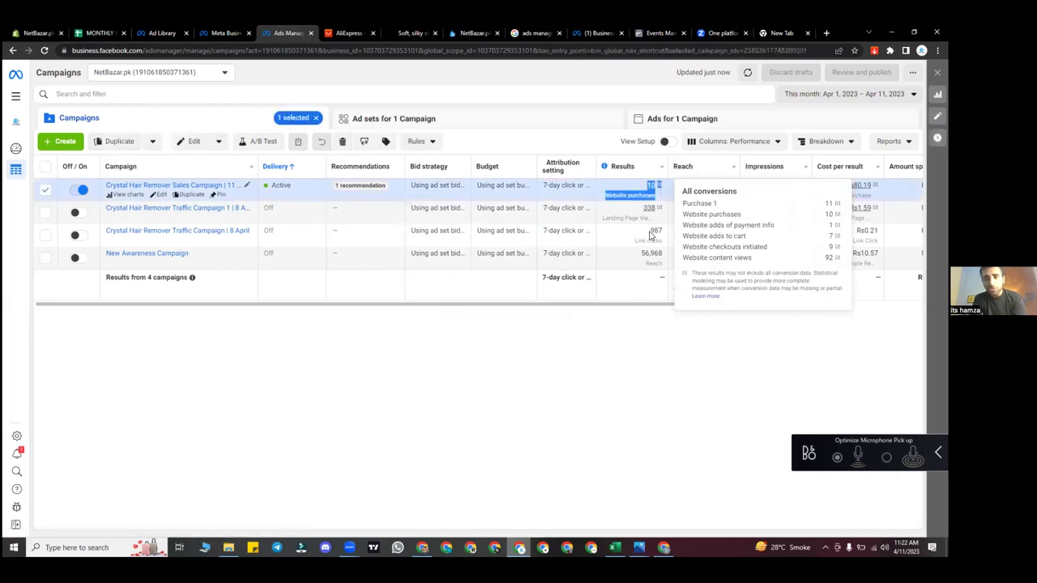
click(616, 352)
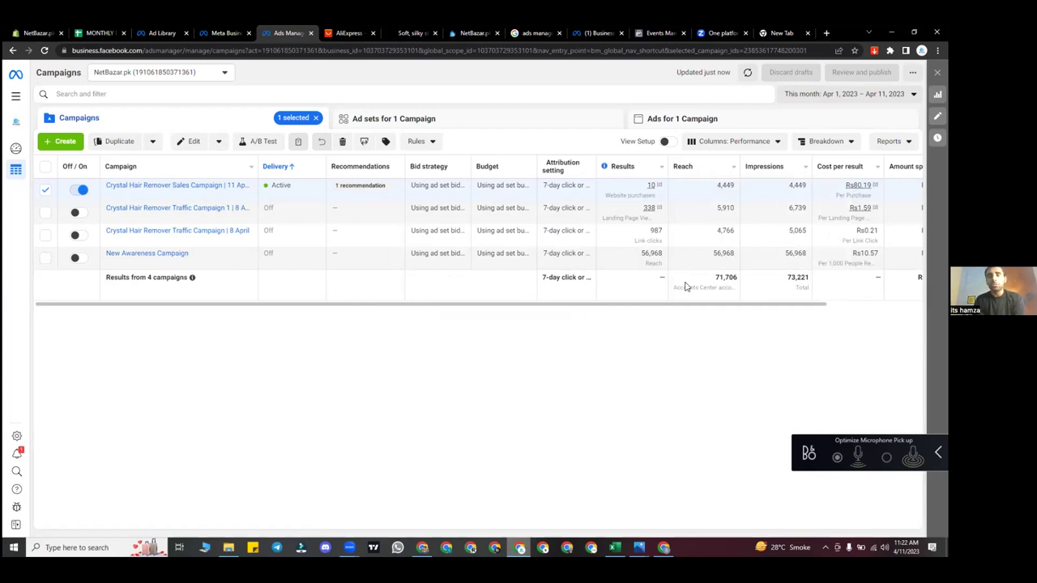
- Pick out the Sales campaign's Rs801.95 amount spent figure
drag(708, 305, 755, 312)
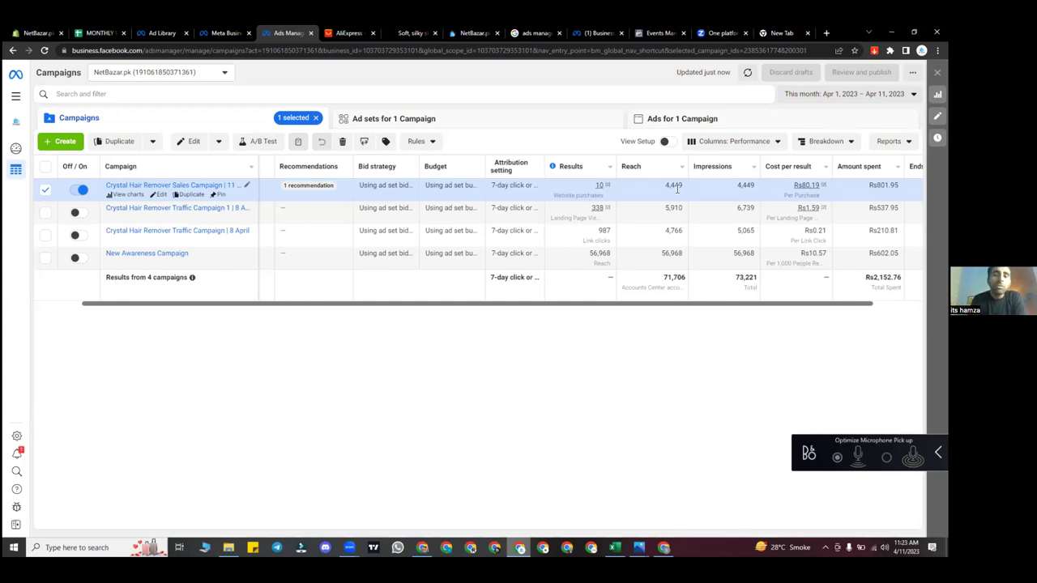
mouse_move(601, 195)
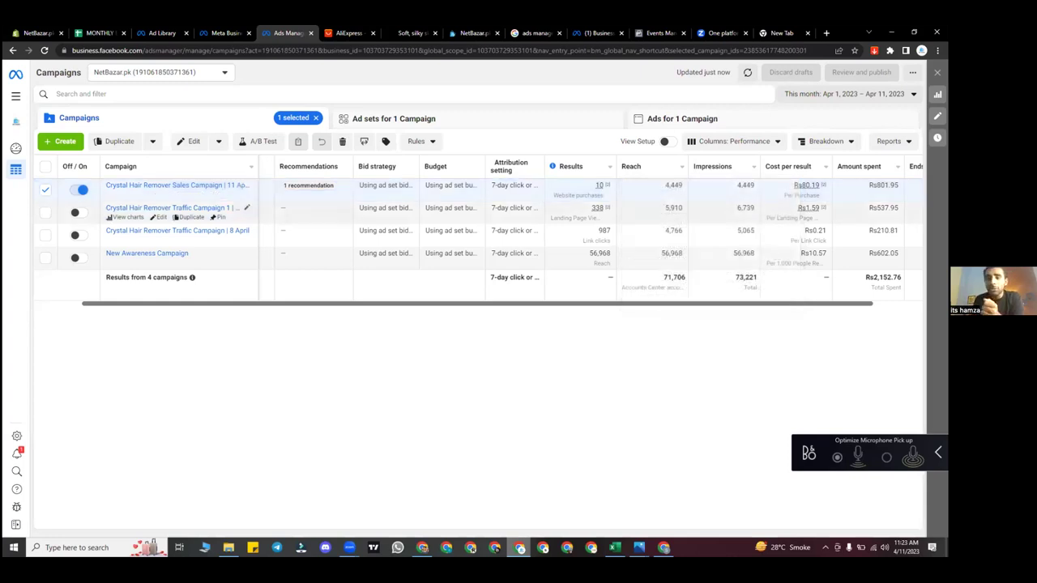
double_click(883, 185)
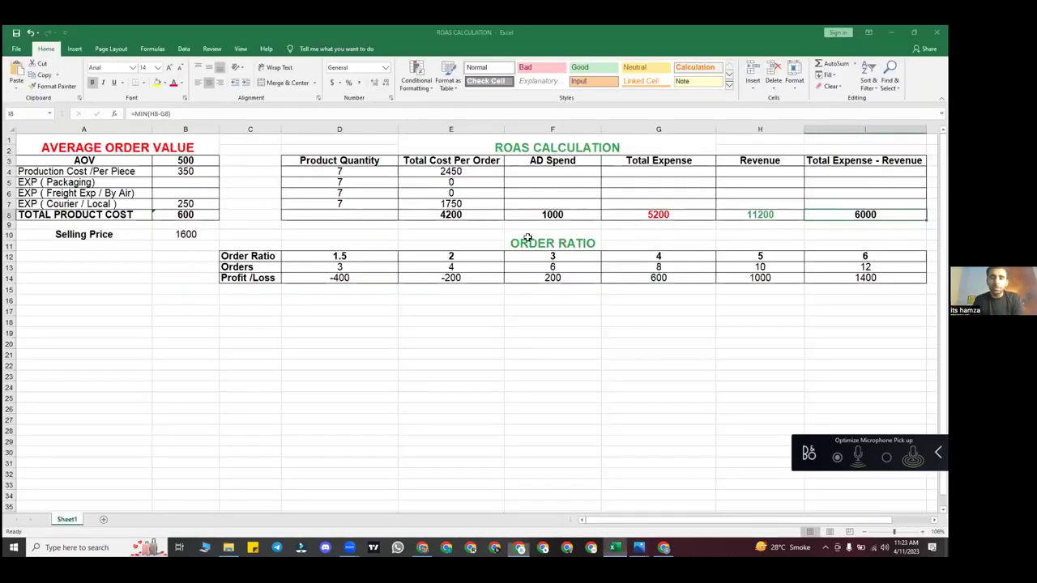
- Test an 800 ad spend in F8 and overwrite the I8 difference cell
click(543, 214)
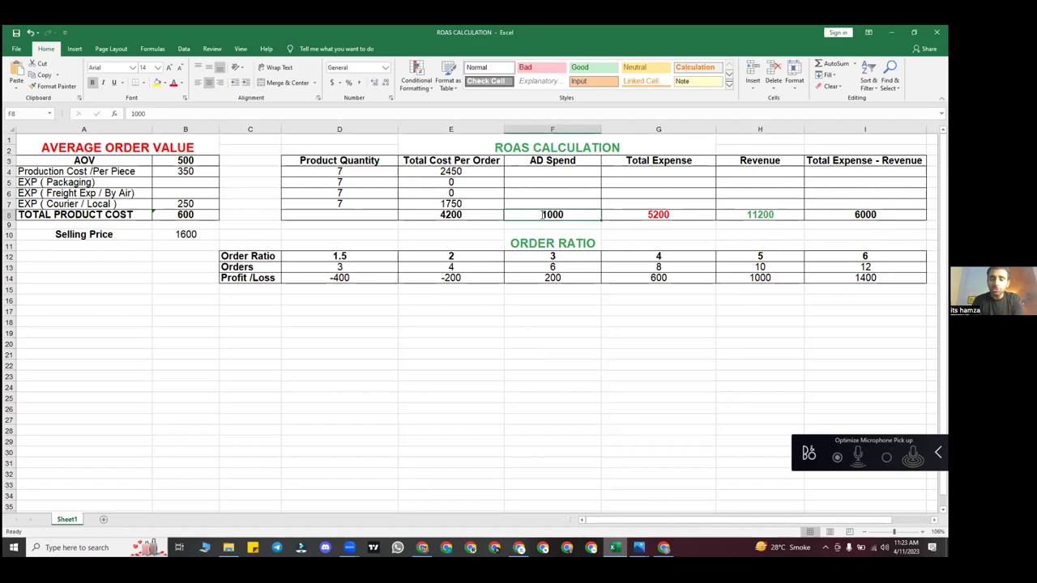
text(800)
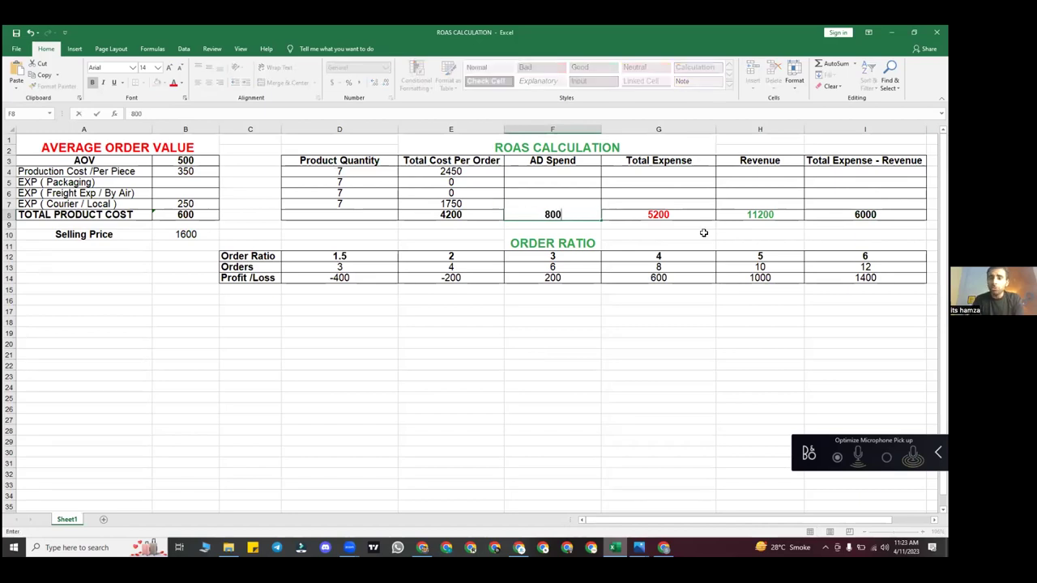
click(864, 204)
click(864, 226)
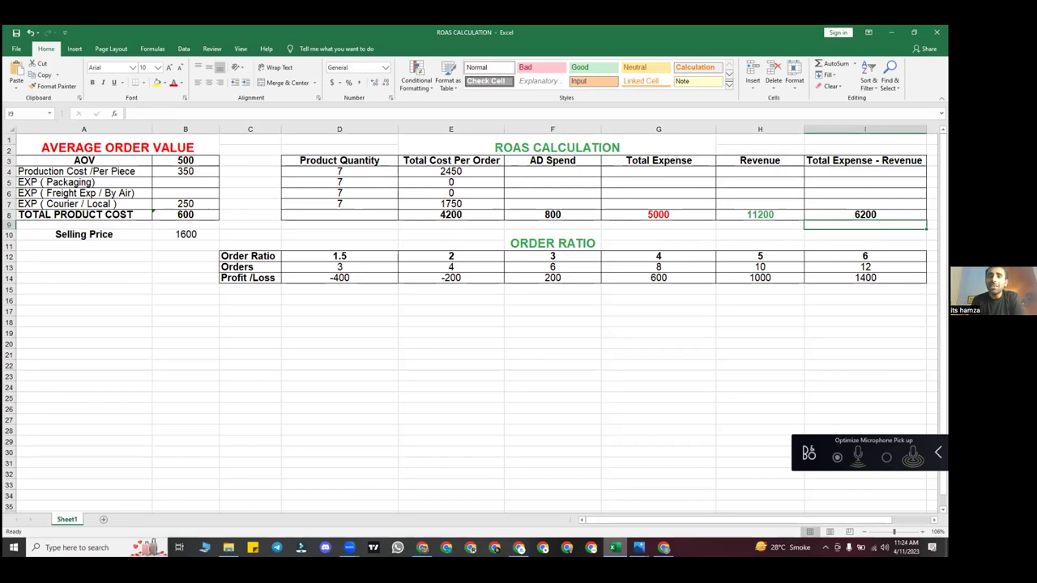
click(865, 214)
text(6-)
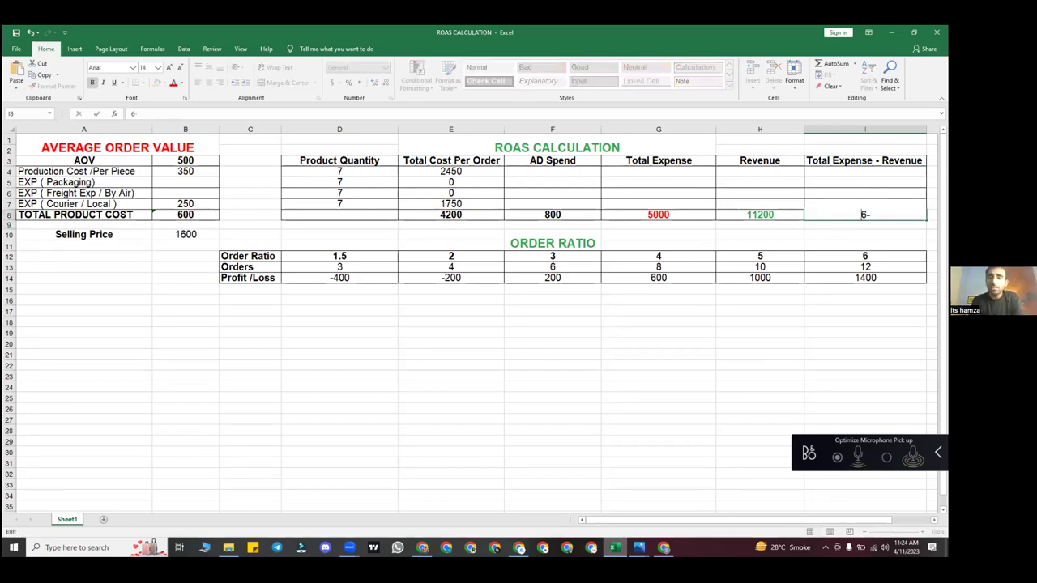
click(570, 215)
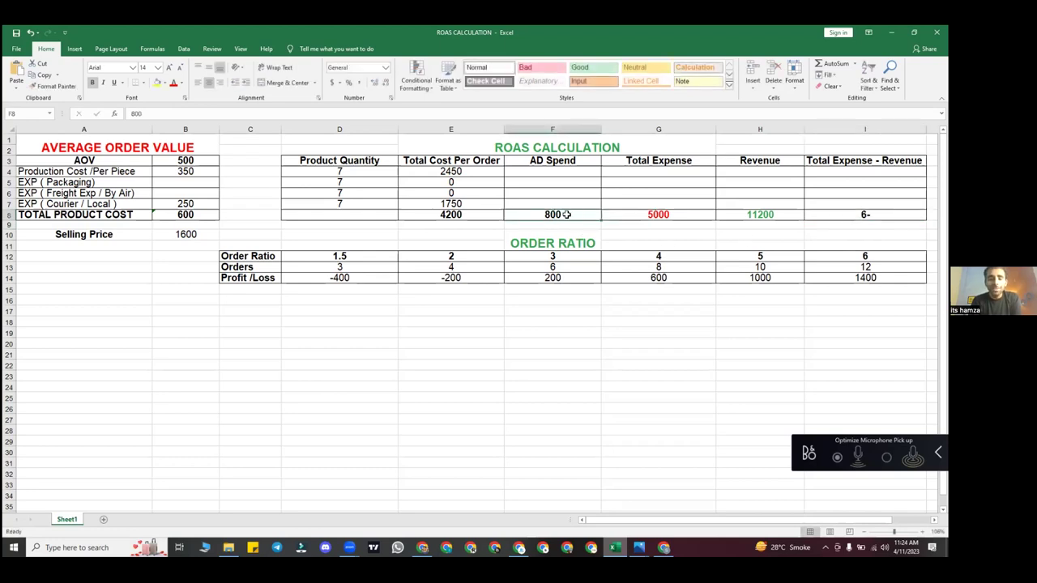
- Restore 1000 ad spend in F8 and 6000 in I8, then return to Shopify orders
text(1000)
click(761, 197)
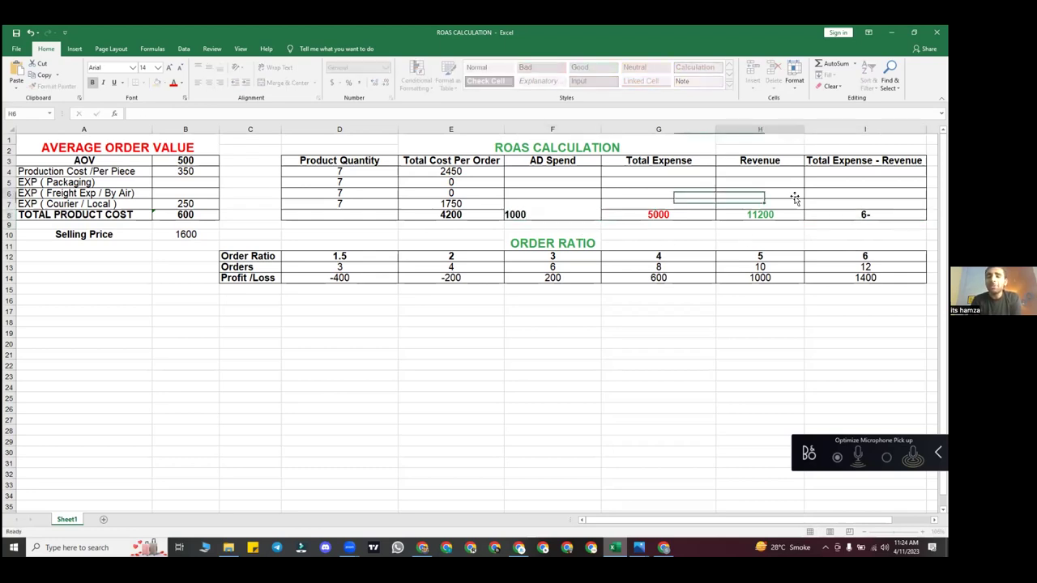
click(841, 217)
text(6)
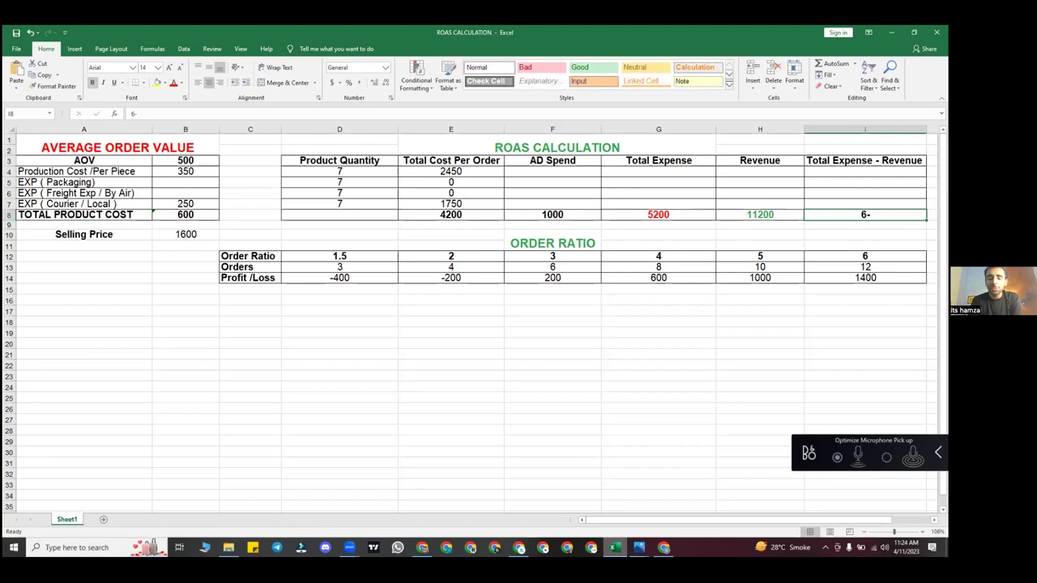
text(000)
click(800, 247)
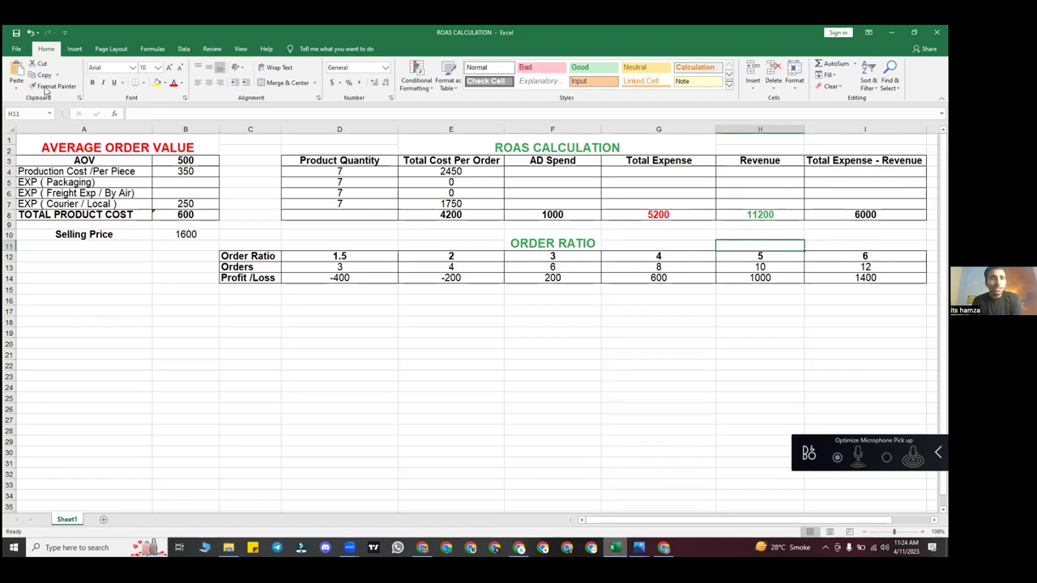
key(alt+Tab)
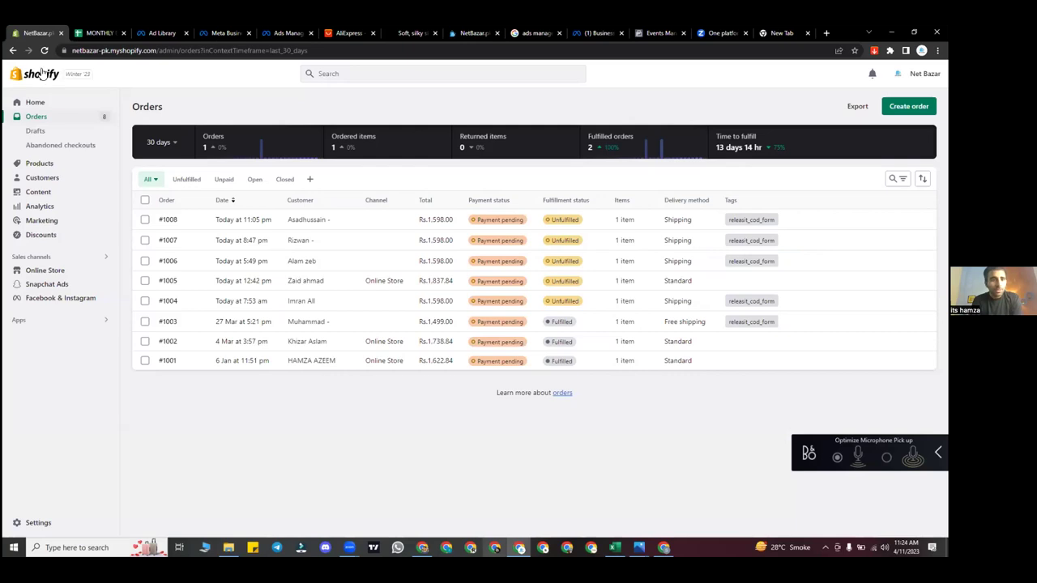
- Reload the Shopify orders list, then bring up the diversity.pk Kids Section window
click(43, 50)
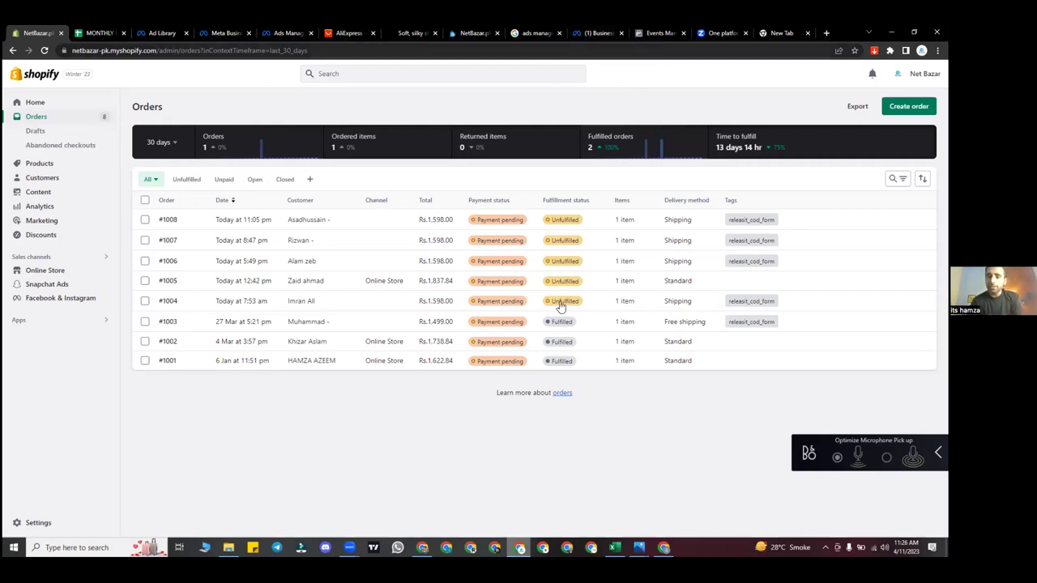
click(663, 548)
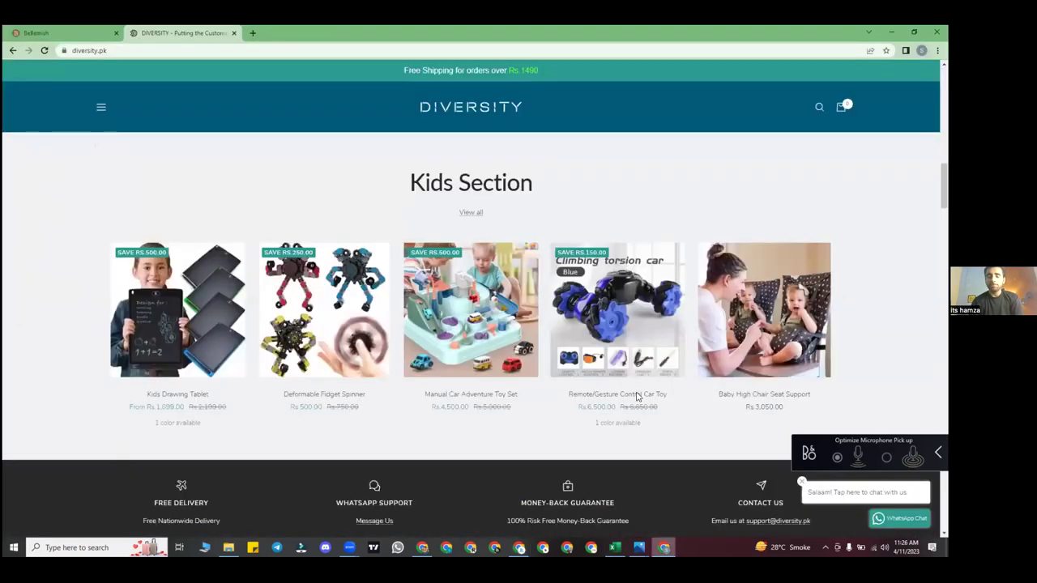
- Close the DIVERSITY and Bellemish tabs, clear the address bar, and close that browser window
click(252, 32)
click(227, 33)
click(232, 34)
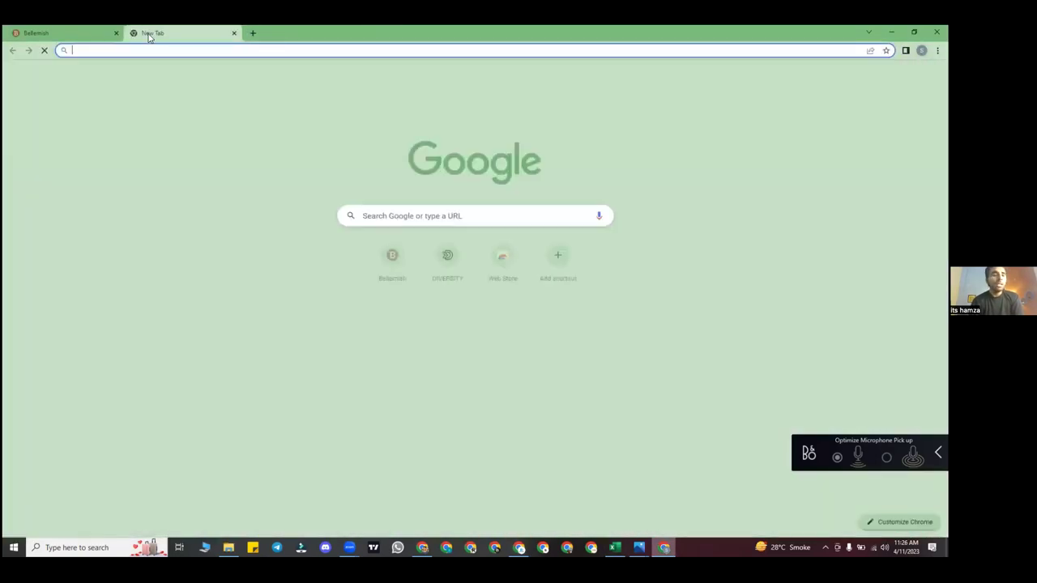
click(116, 32)
click(116, 51)
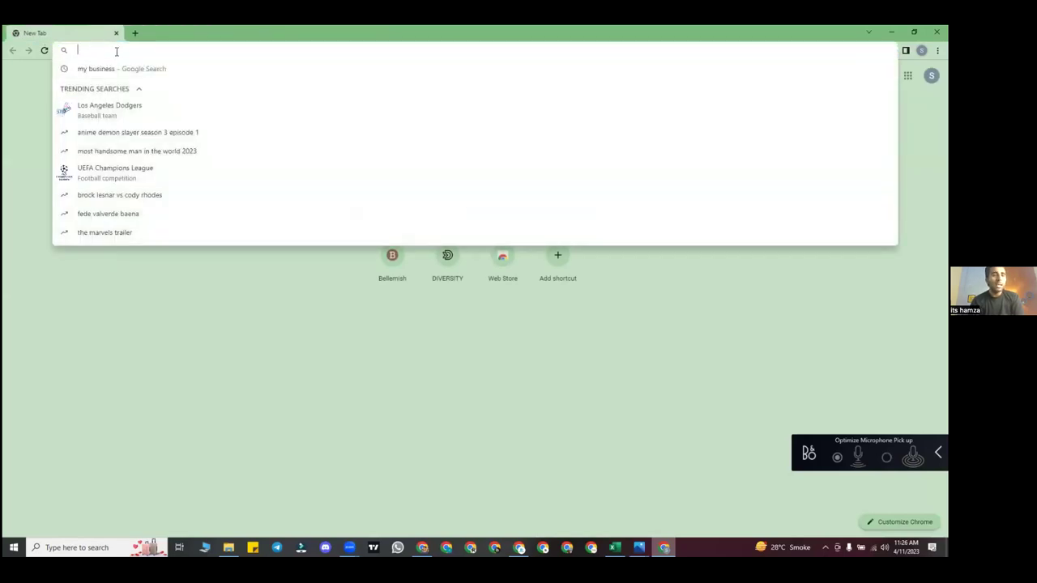
text(dara)
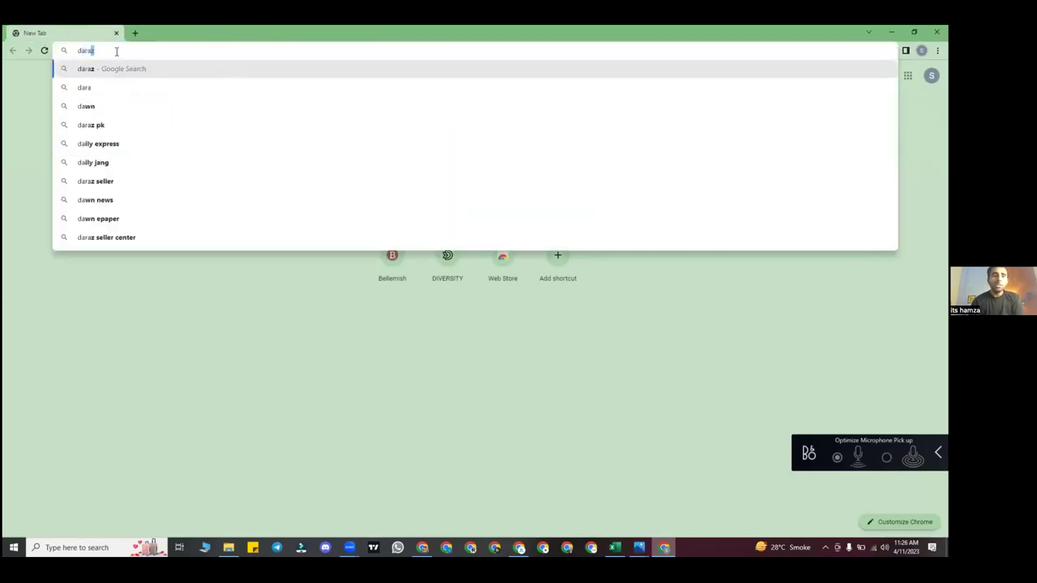
key(BackSpace)
key(BackSpace)
key(BackSpace)
key(BackSpace)
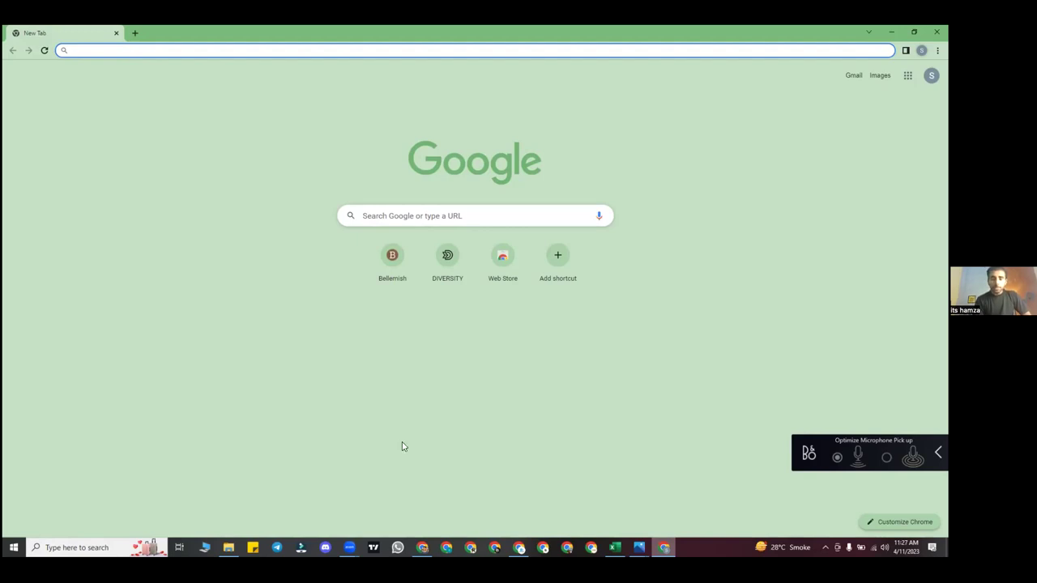
key(ctrl+w)
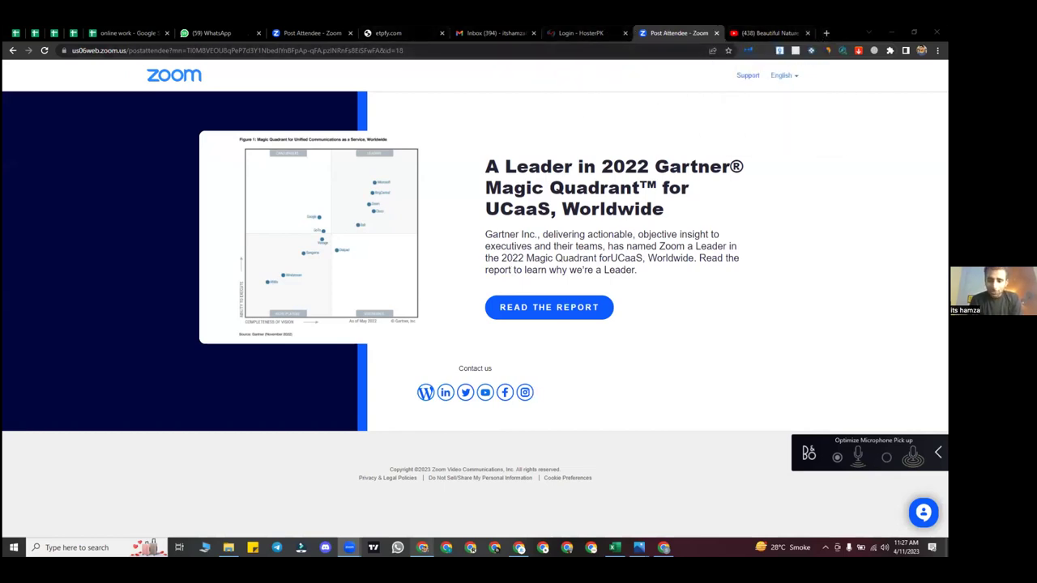
- Switch from the Zoom post-attendee page back to the Shopify orders window
key(alt+Tab)
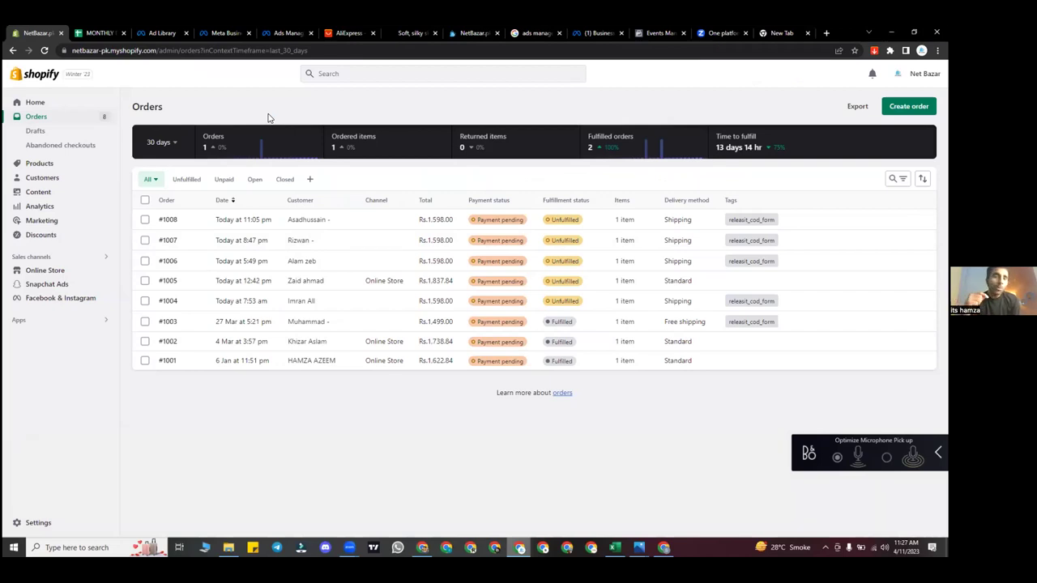
click(47, 50)
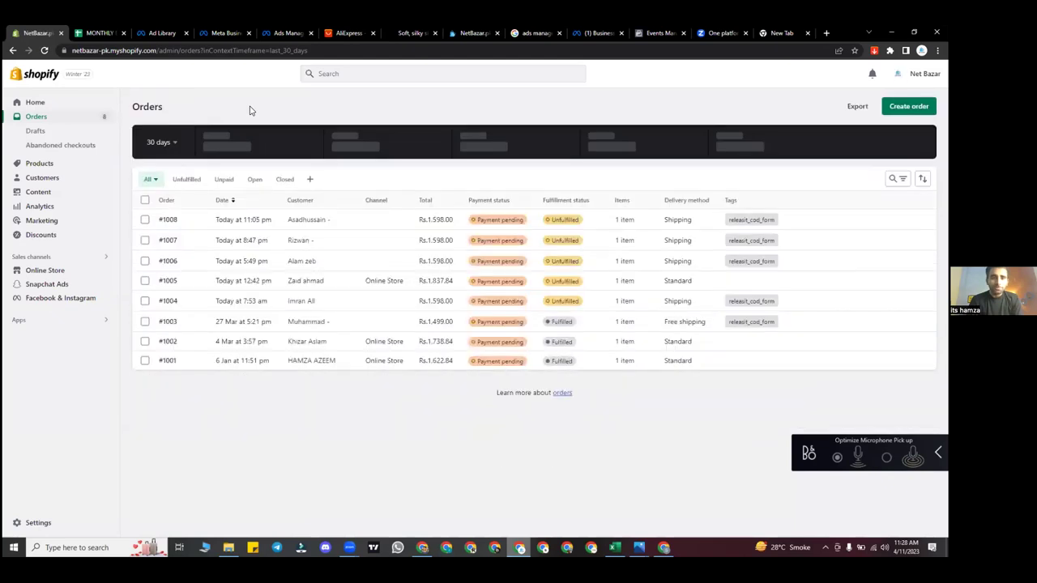
- Open the newest Rs 1,598.00 Cash on Delivery order and follow its CRYSTAL HAIR REMOVER link
click(247, 219)
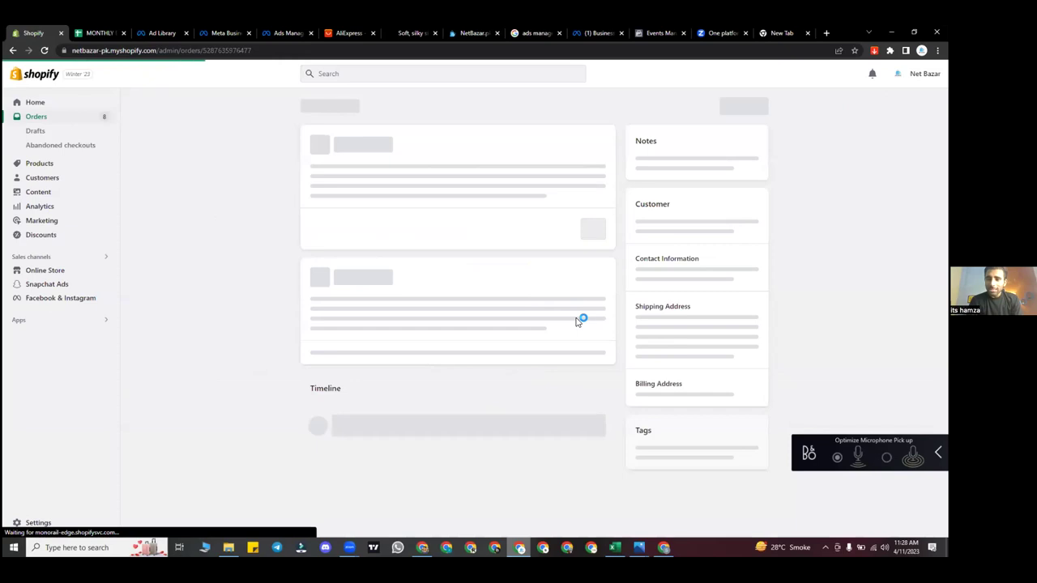
scroll(648, 336, down, 3)
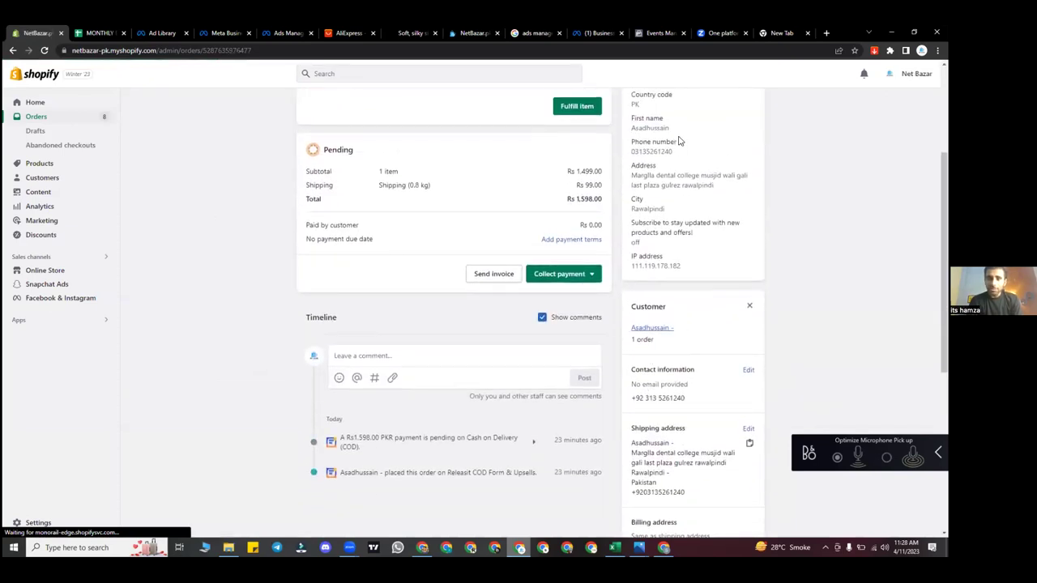
scroll(680, 146, up, 1)
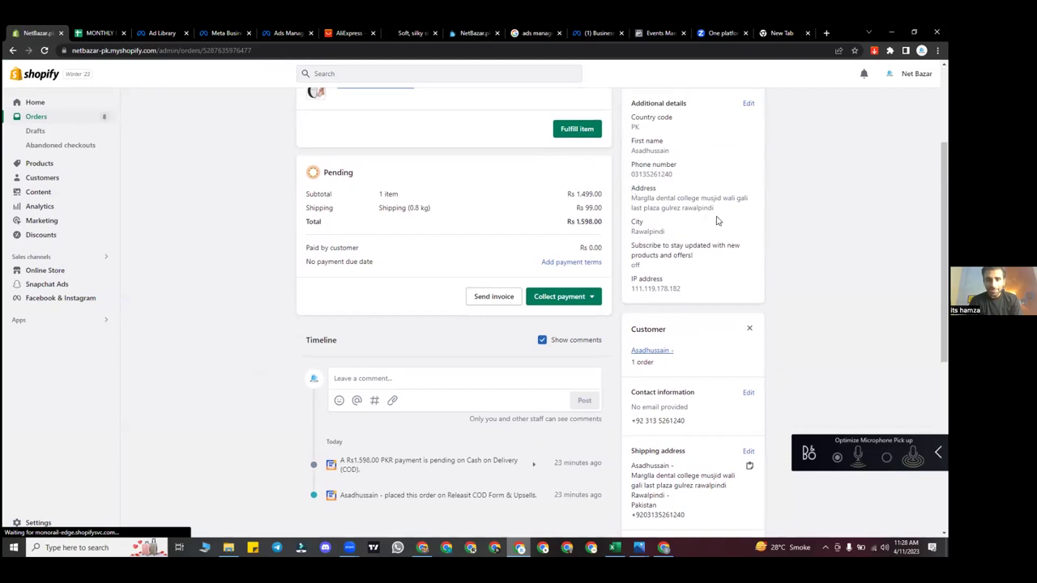
scroll(551, 195, up, 1)
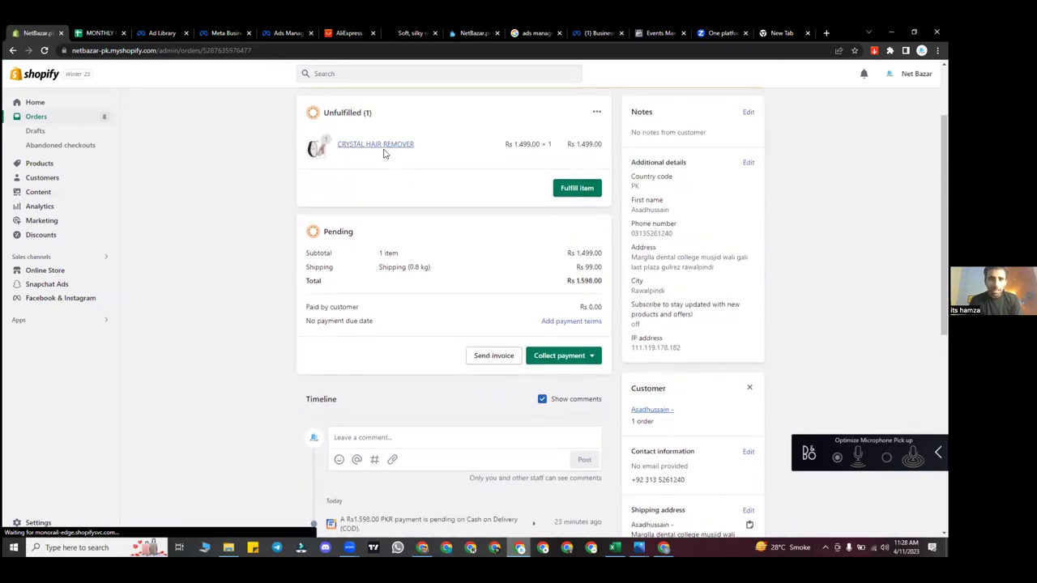
click(377, 146)
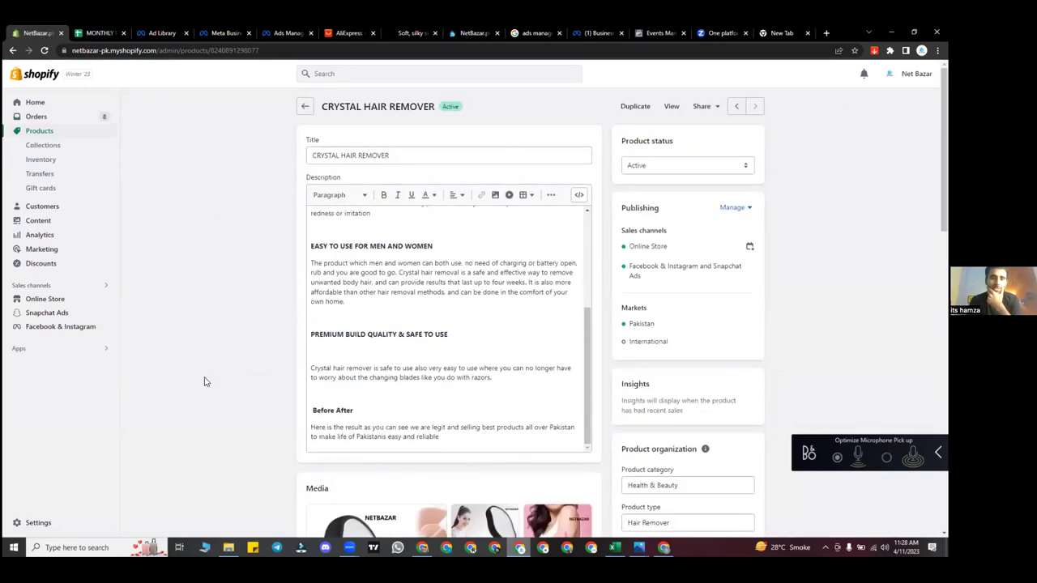
- Go back through order #1008 to the Orders list, then switch to the Ads Manager tab
scroll(204, 382, down, 4)
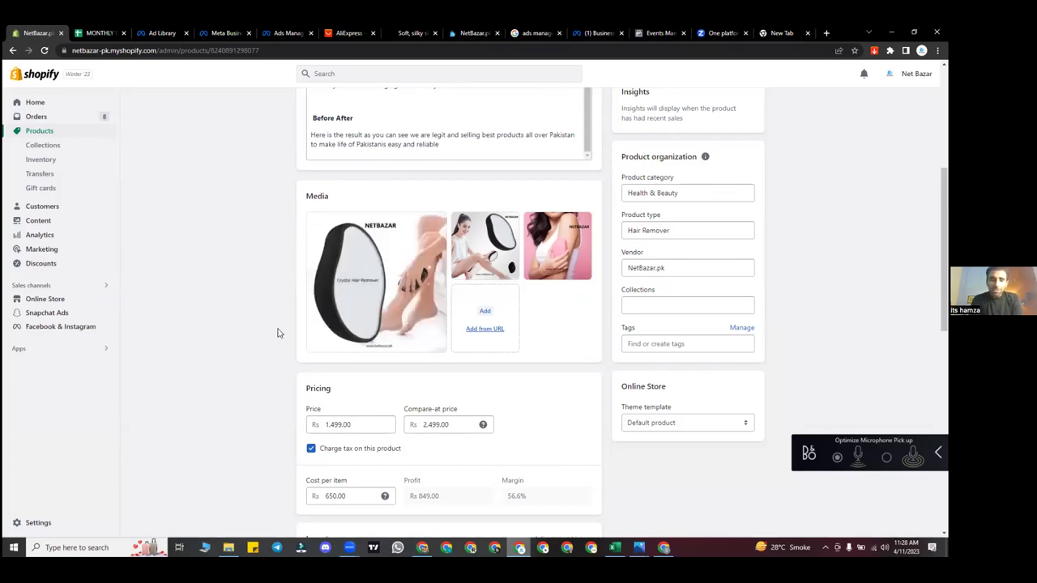
key(alt+Left)
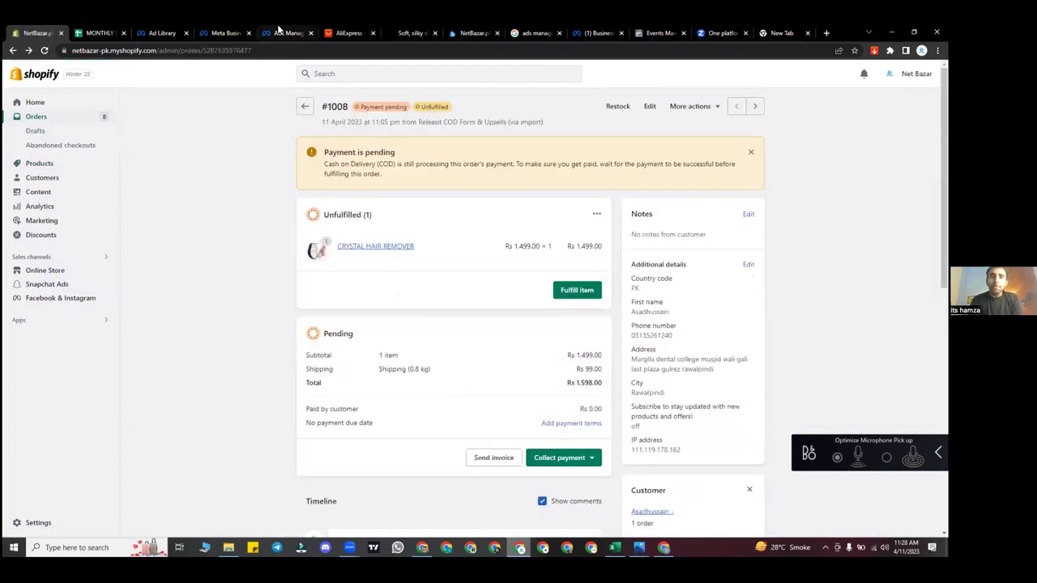
key(alt+Left)
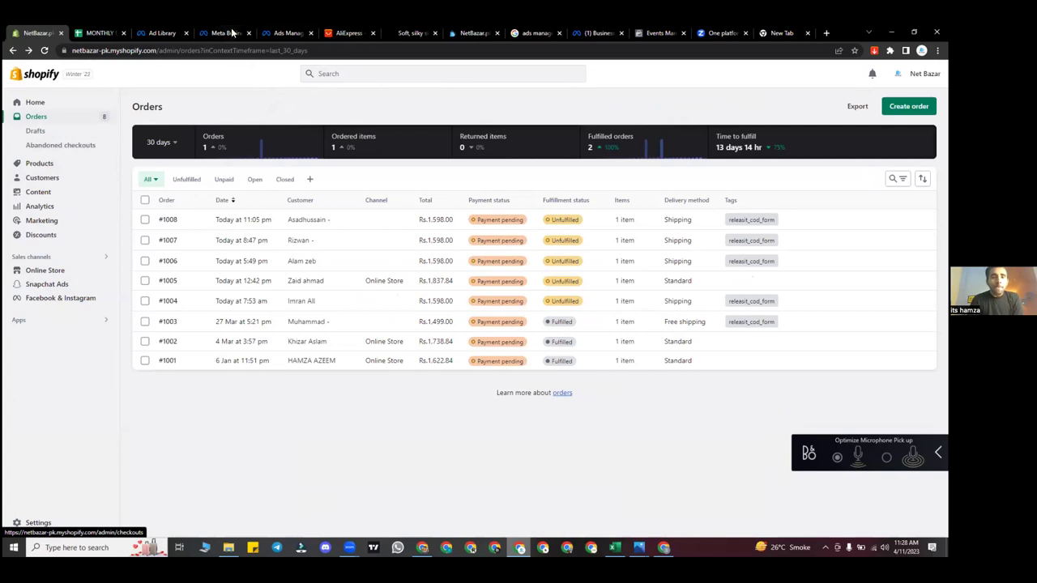
click(284, 32)
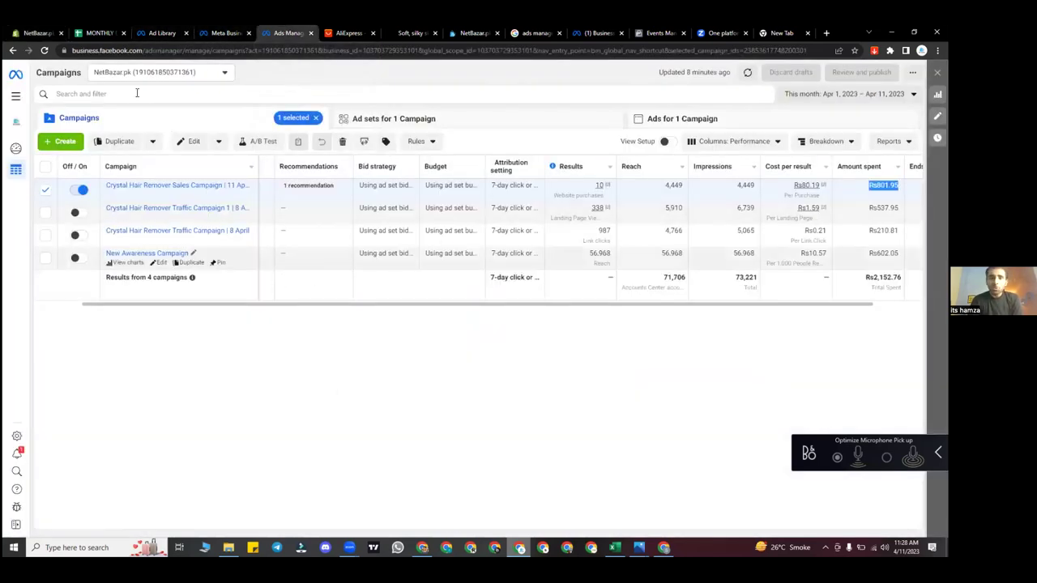
- Reload Ads Manager, glance at Shopify and Ad Library, and view the Sales campaign's 11 purchases
click(44, 51)
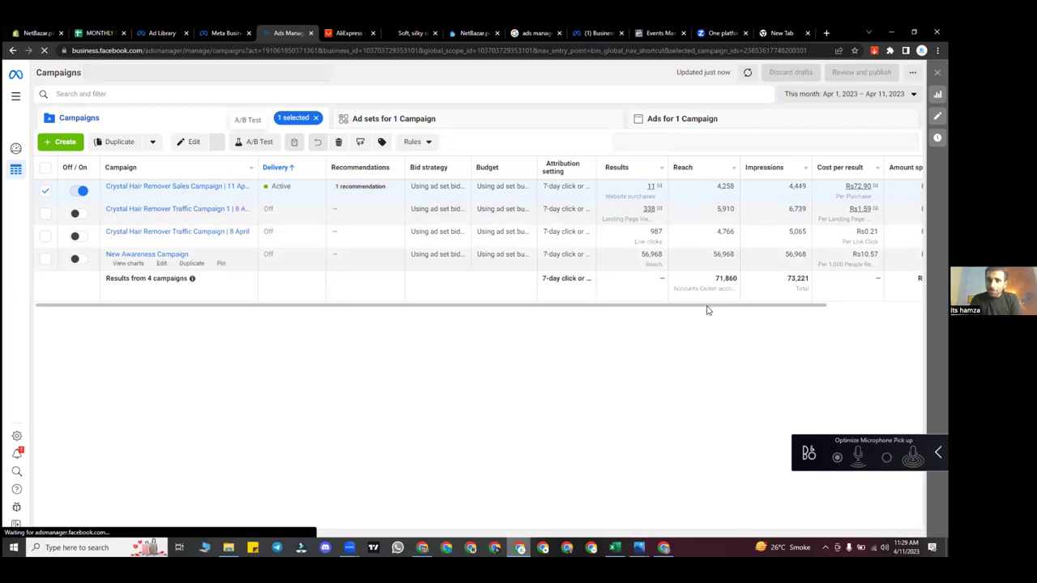
click(4, 30)
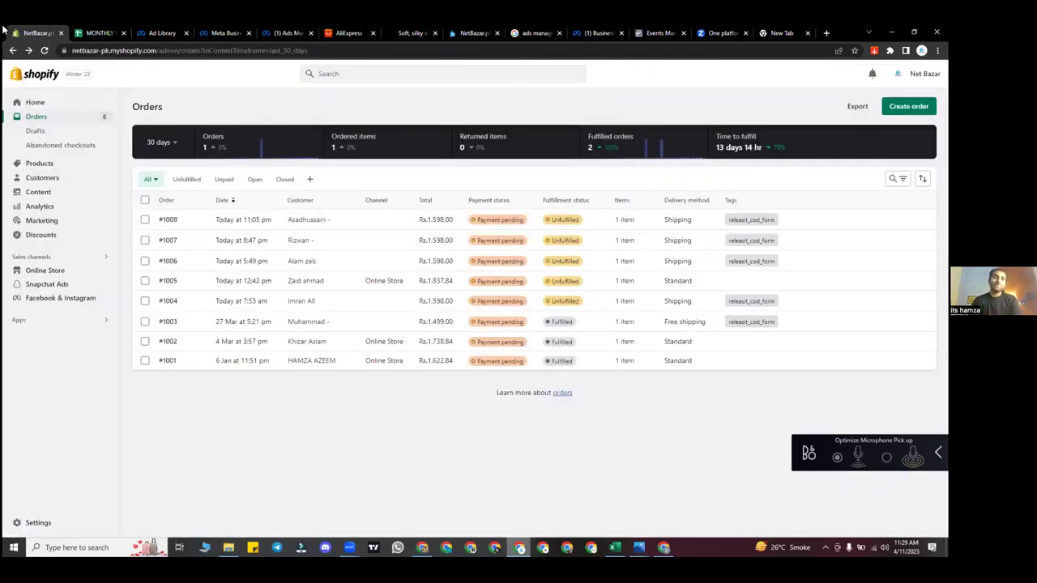
click(162, 33)
click(272, 33)
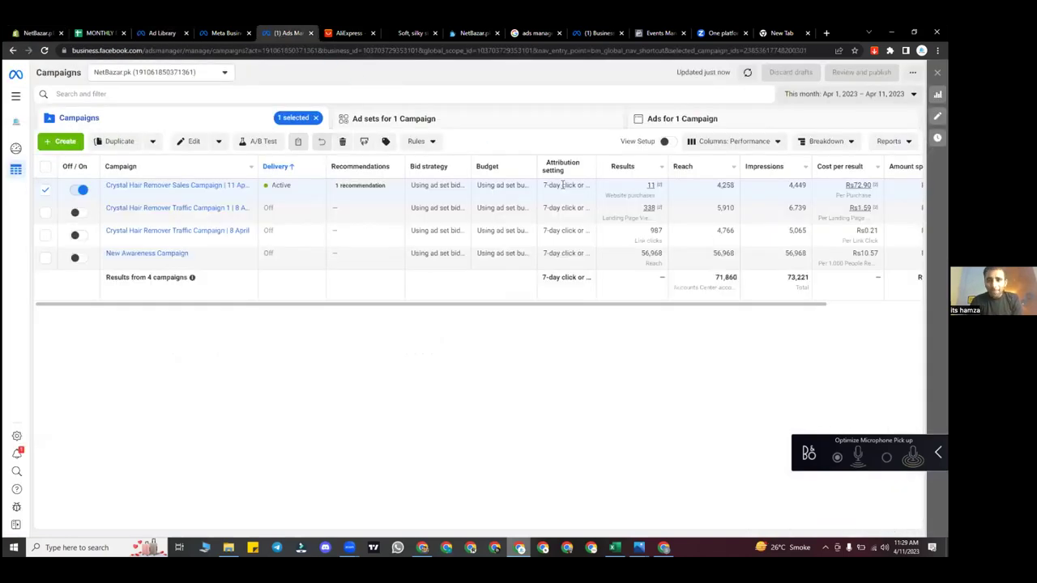
mouse_move(651, 183)
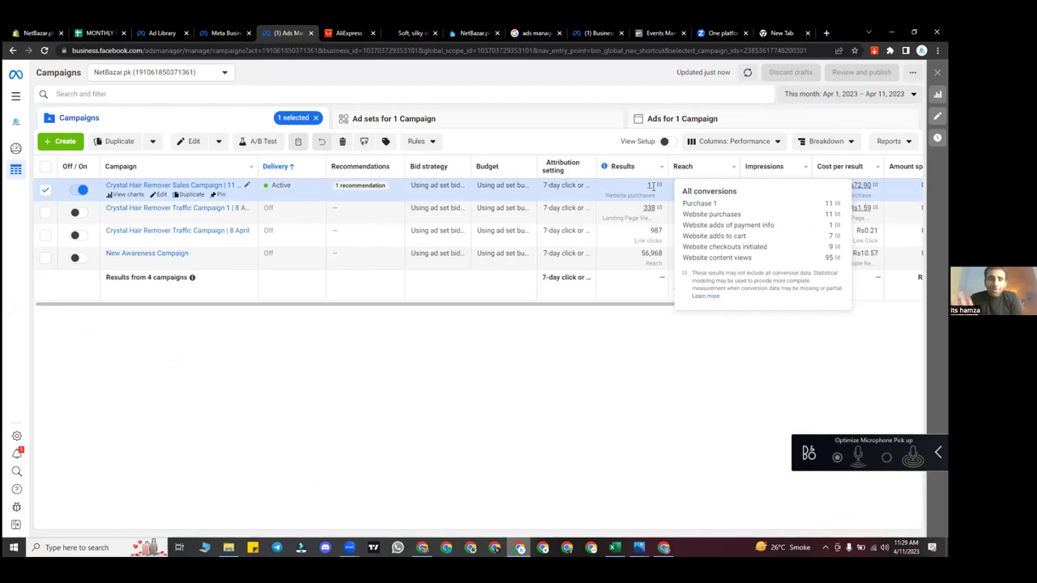
click(10, 32)
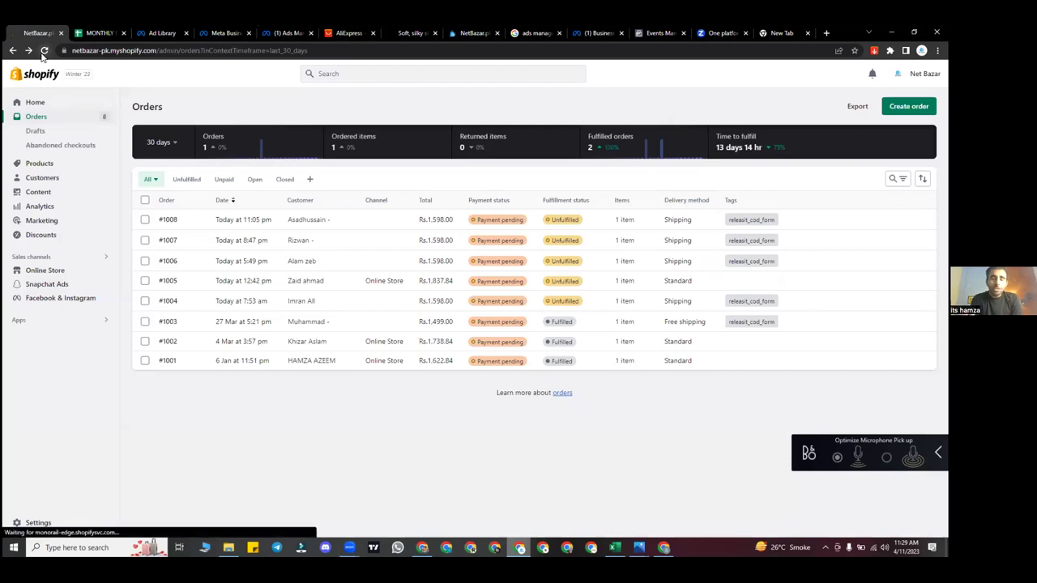
click(43, 53)
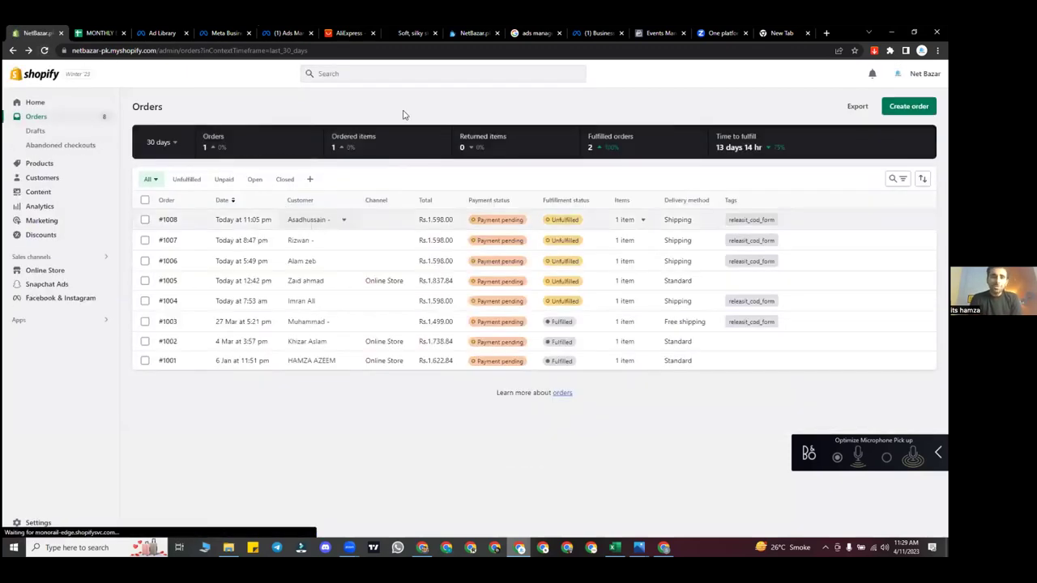
click(578, 29)
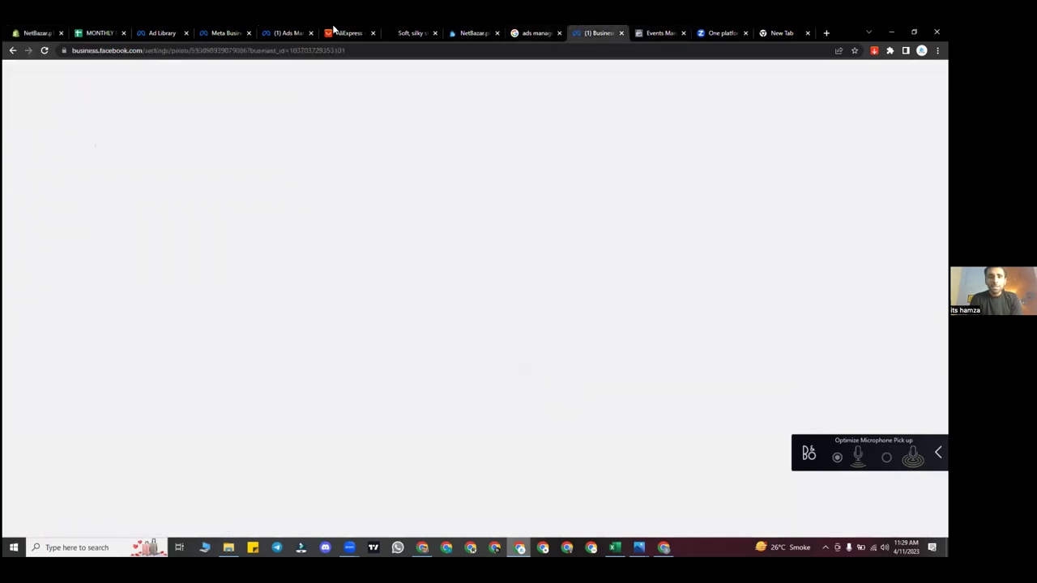
click(233, 29)
click(280, 31)
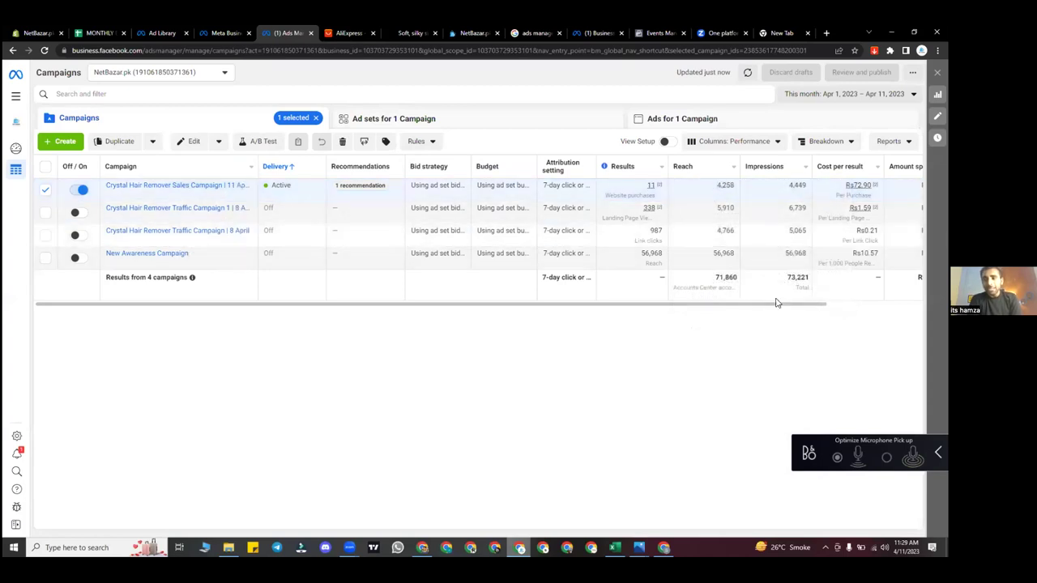
drag(789, 303, 840, 303)
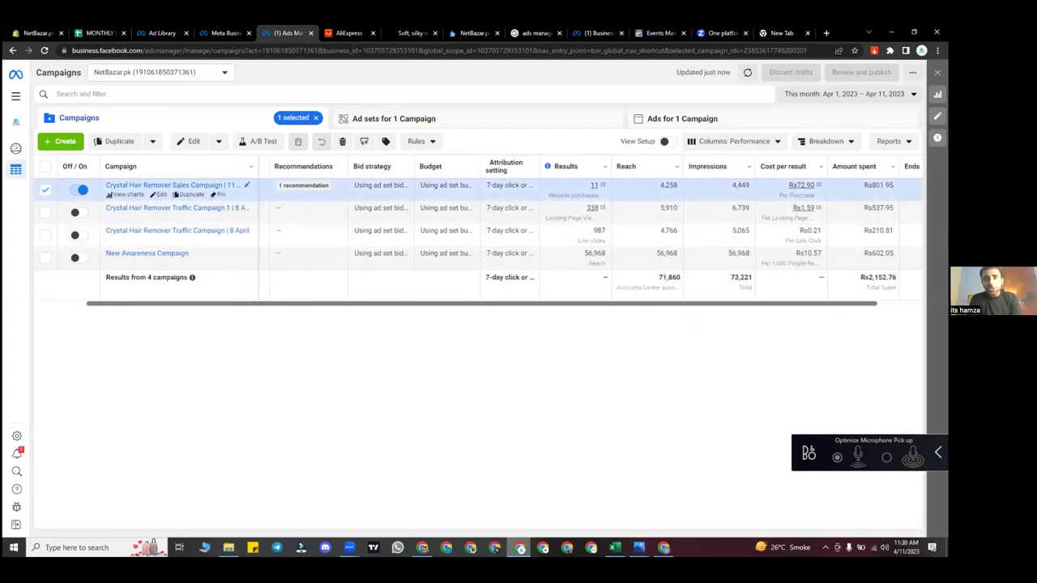
double_click(593, 186)
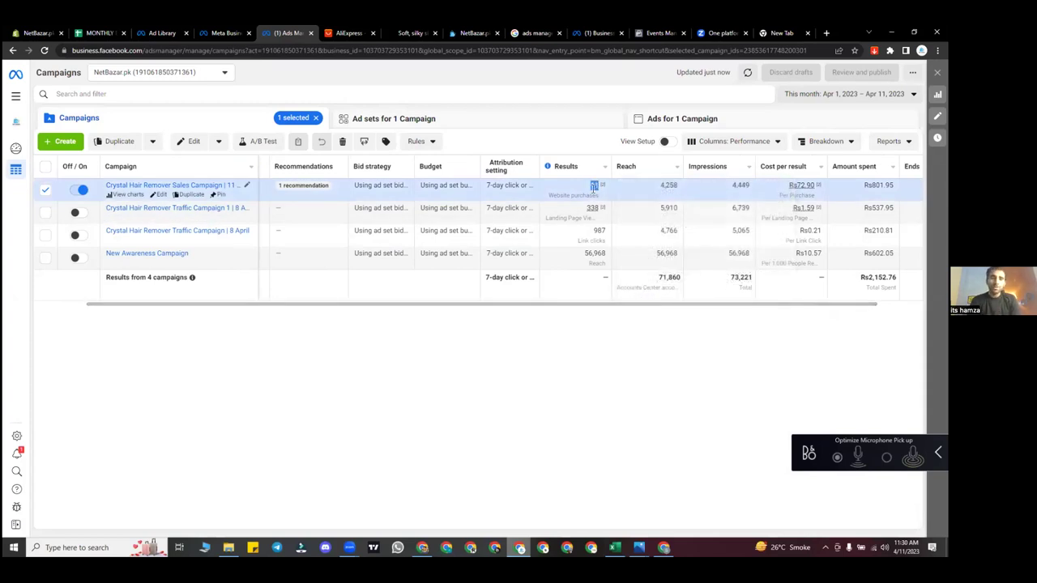
click(646, 348)
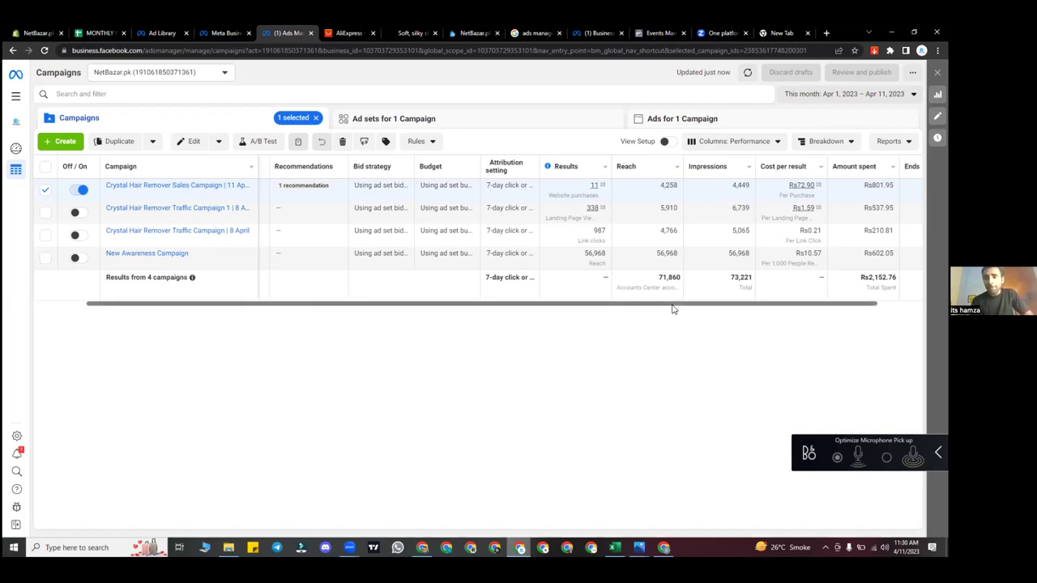
drag(672, 307, 736, 299)
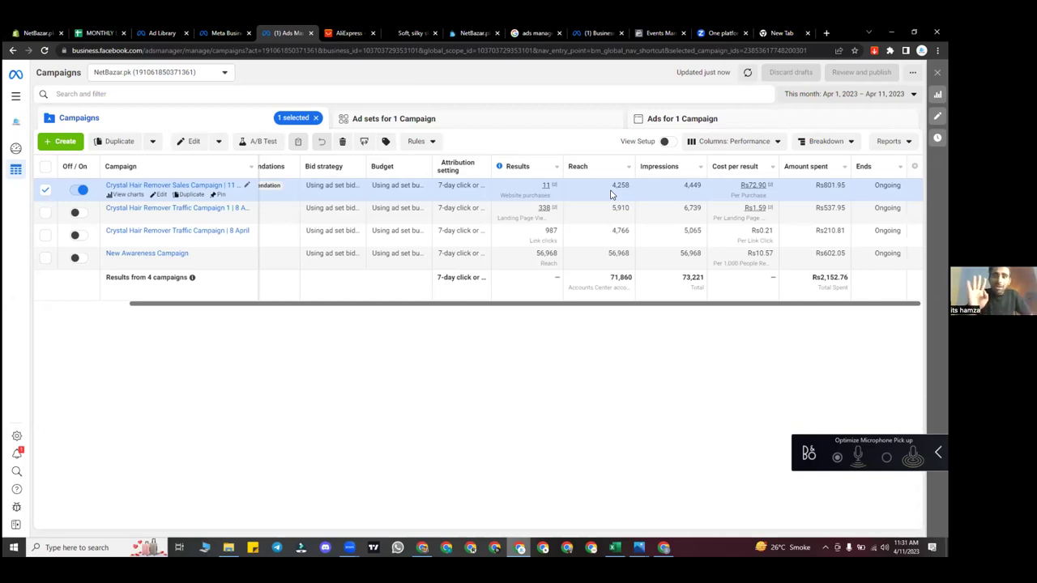
mouse_move(557, 190)
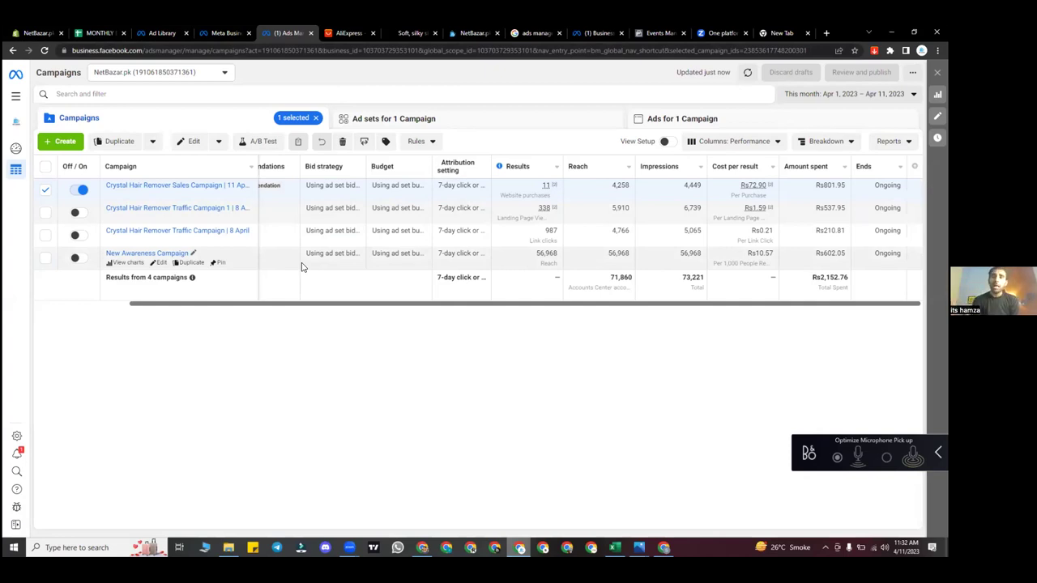
click(302, 266)
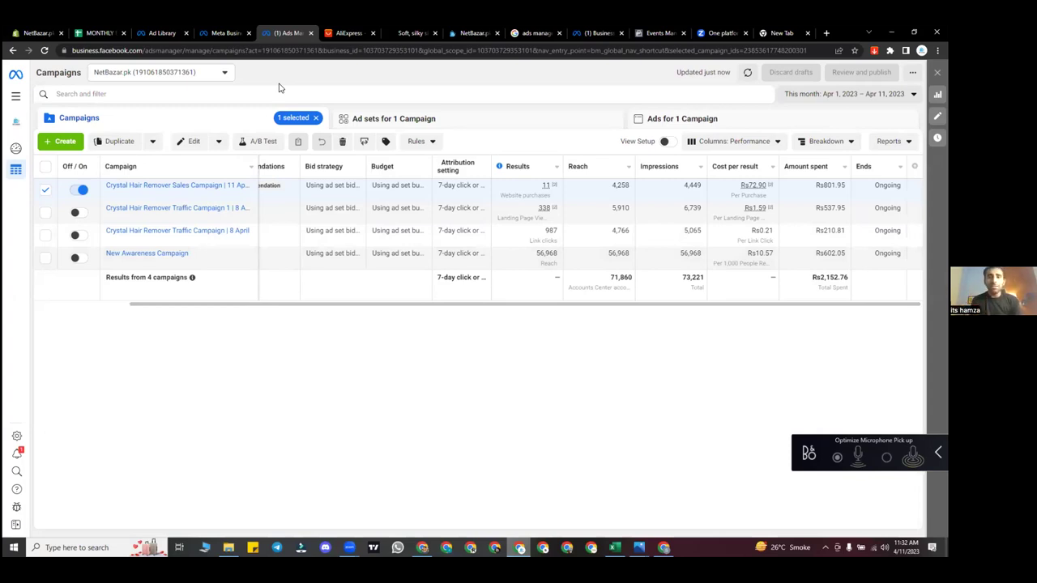
- Reload the NetBazar Shopify Orders list to confirm it still shows eight orders, newest #1008
click(49, 32)
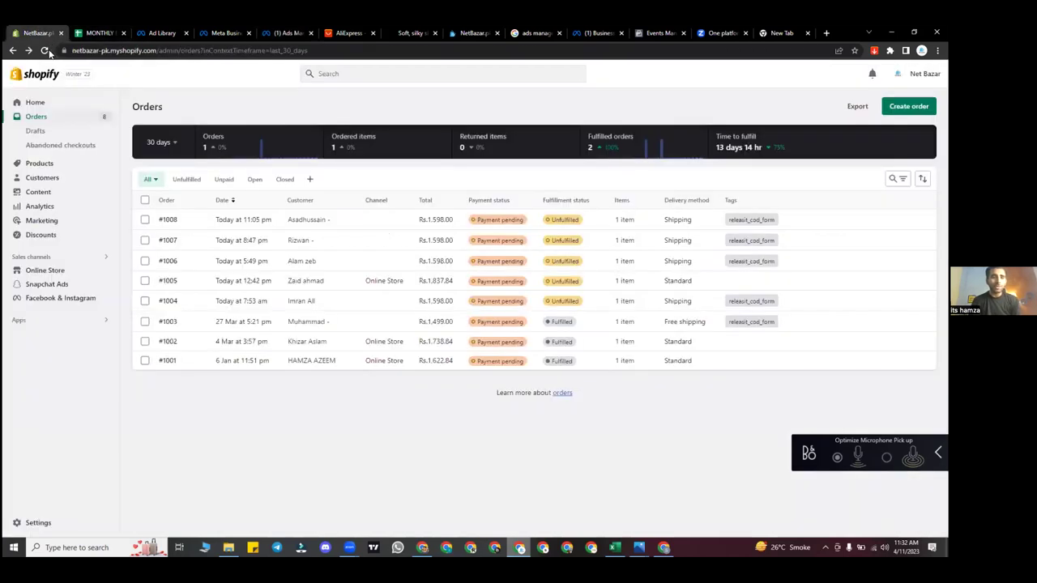
click(46, 50)
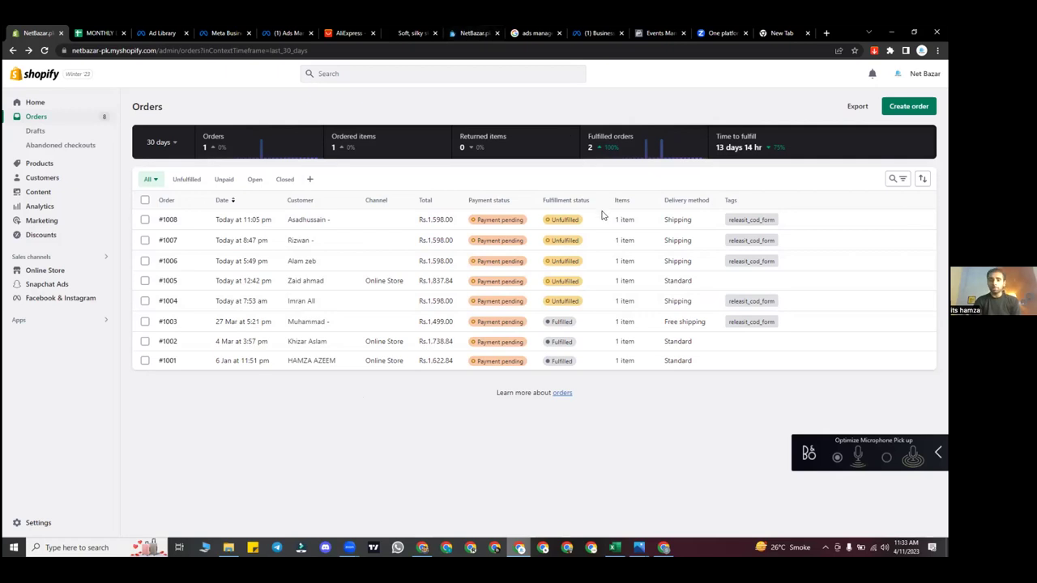
- Search Google for 'crystal lamp' and scroll down to the product image results
key(alt+Tab)
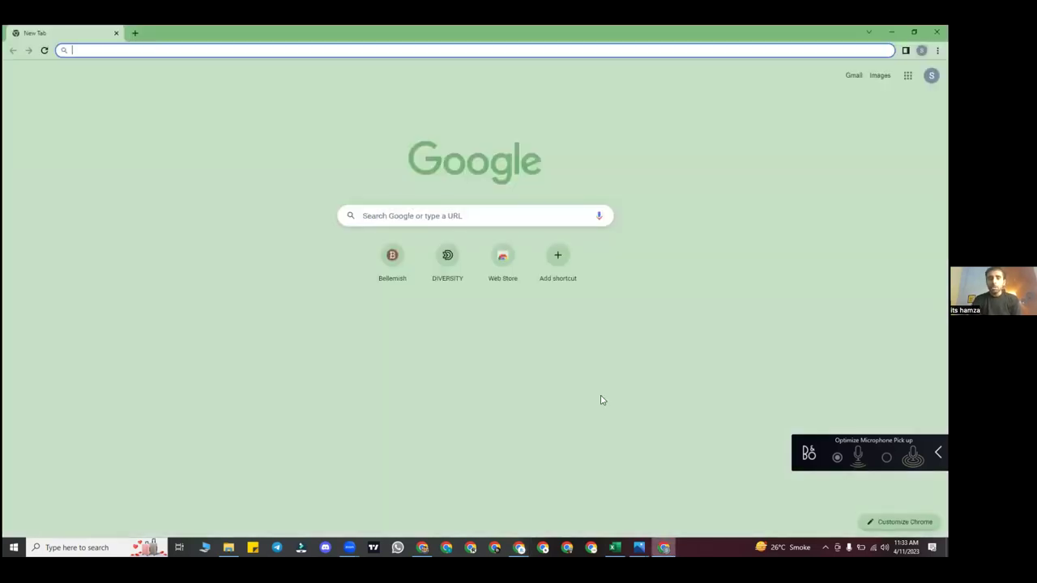
click(602, 400)
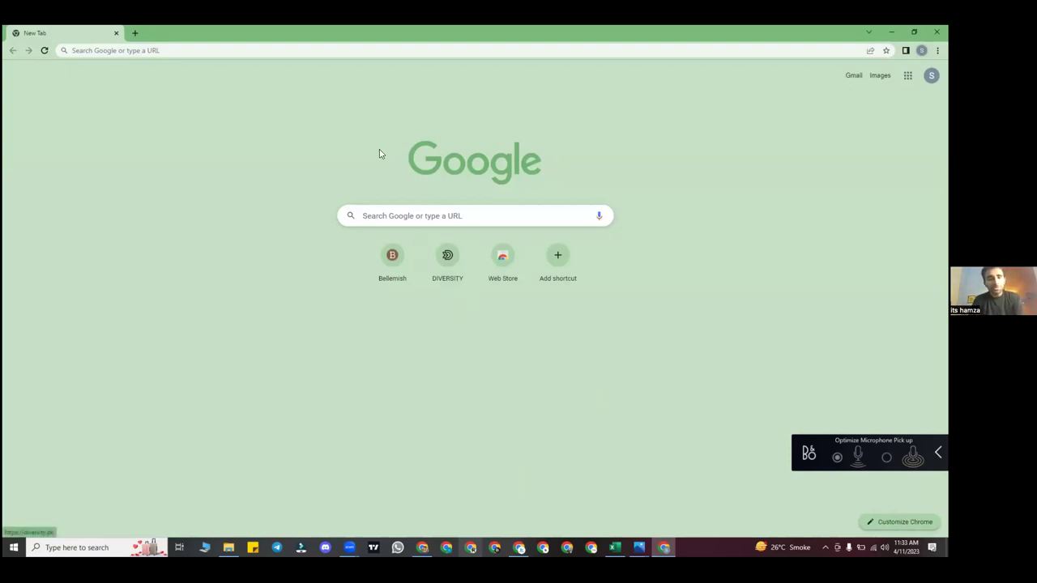
key(ctrl+l)
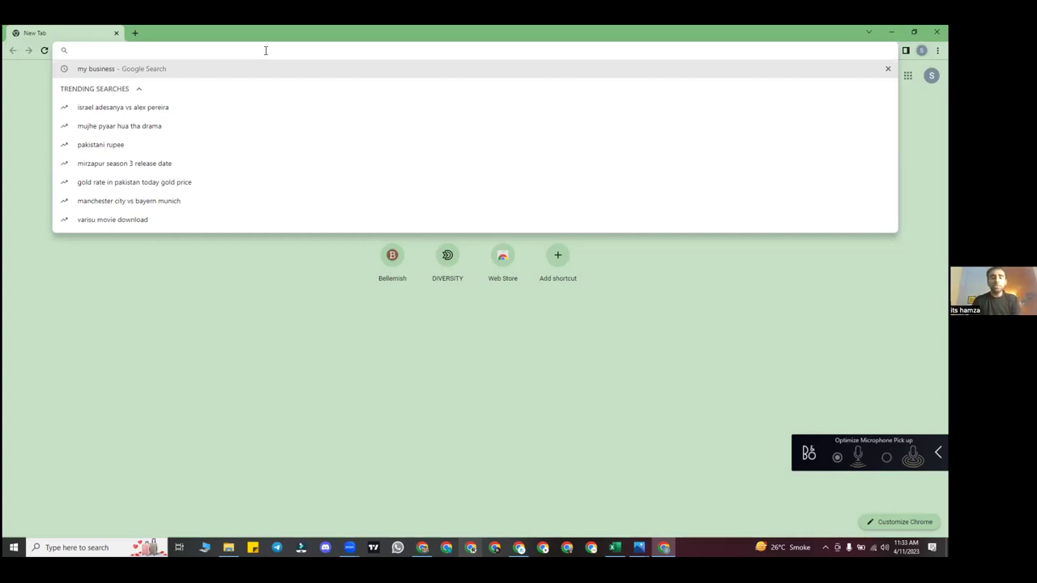
text(c)
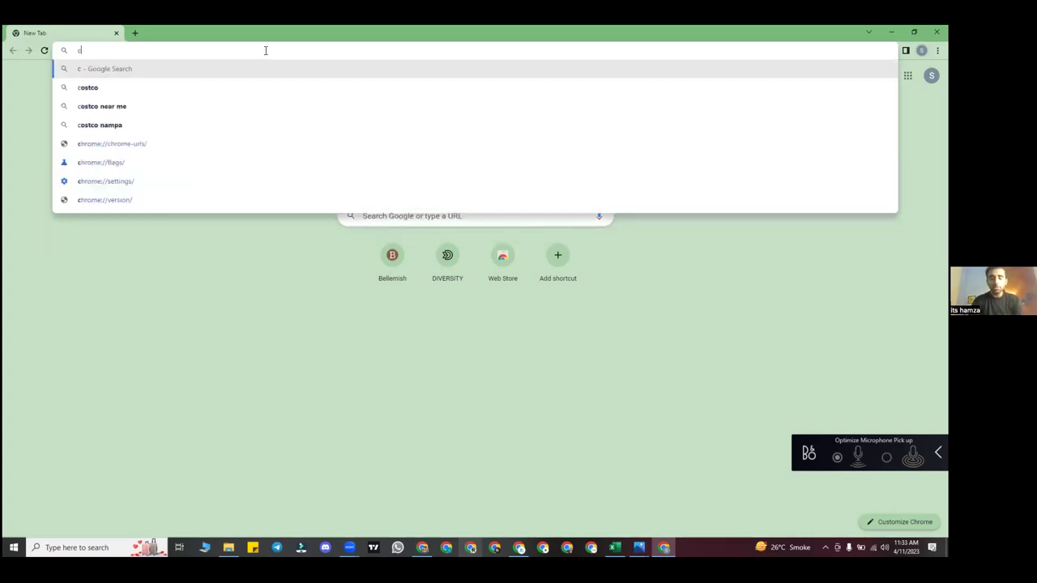
text(rystal lamp)
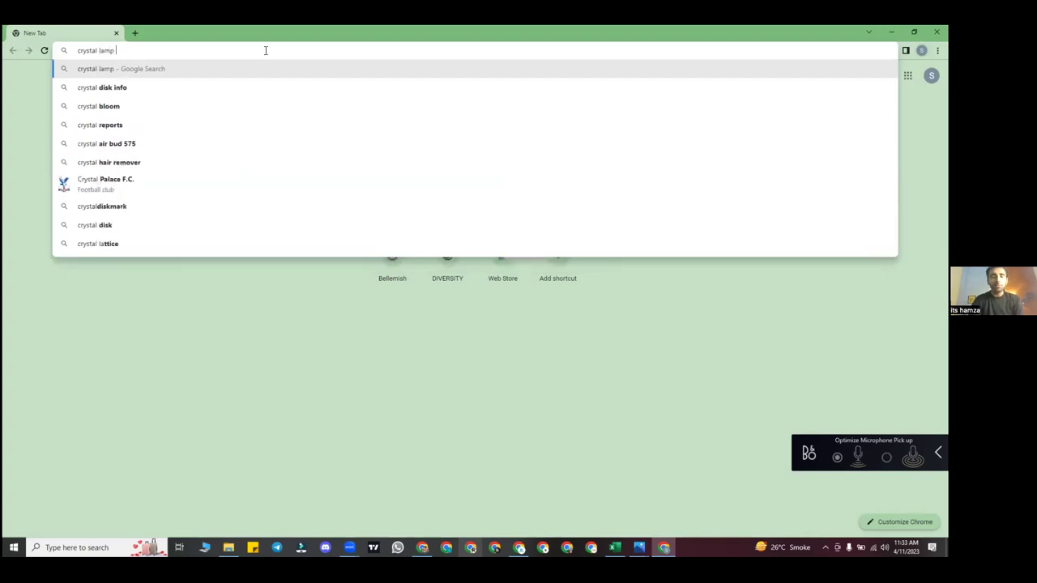
key(Return)
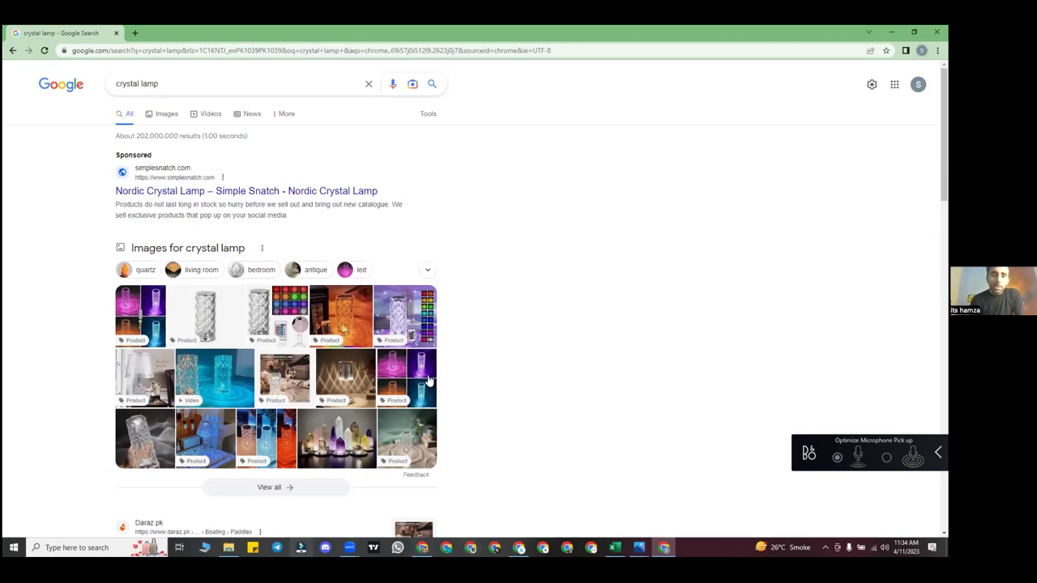
scroll(430, 295, down, 1)
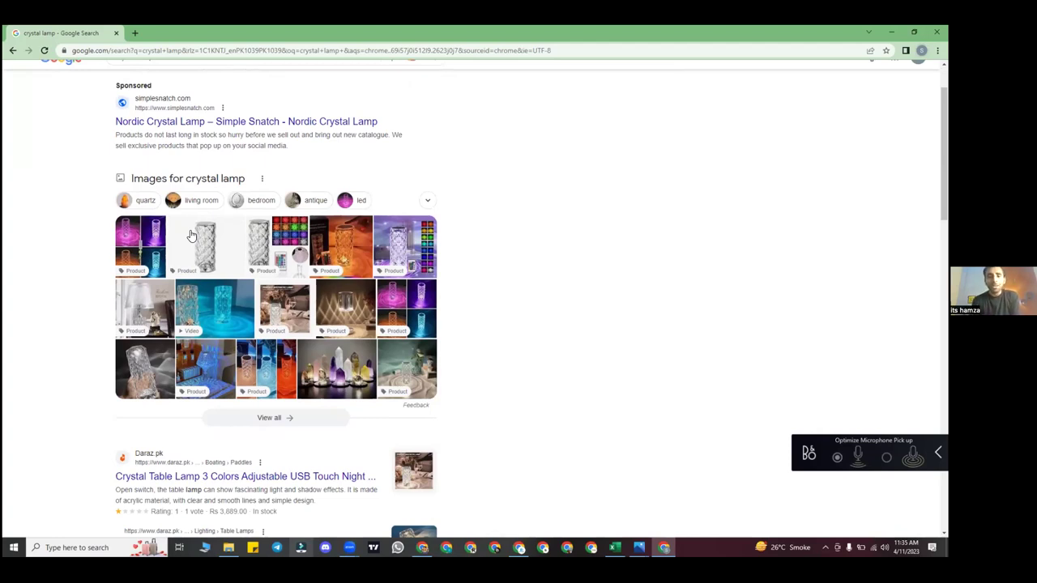
- Preview the $18.88 Xubialo rose crystal lamp, open its Amazon listing, then close that tab
click(401, 250)
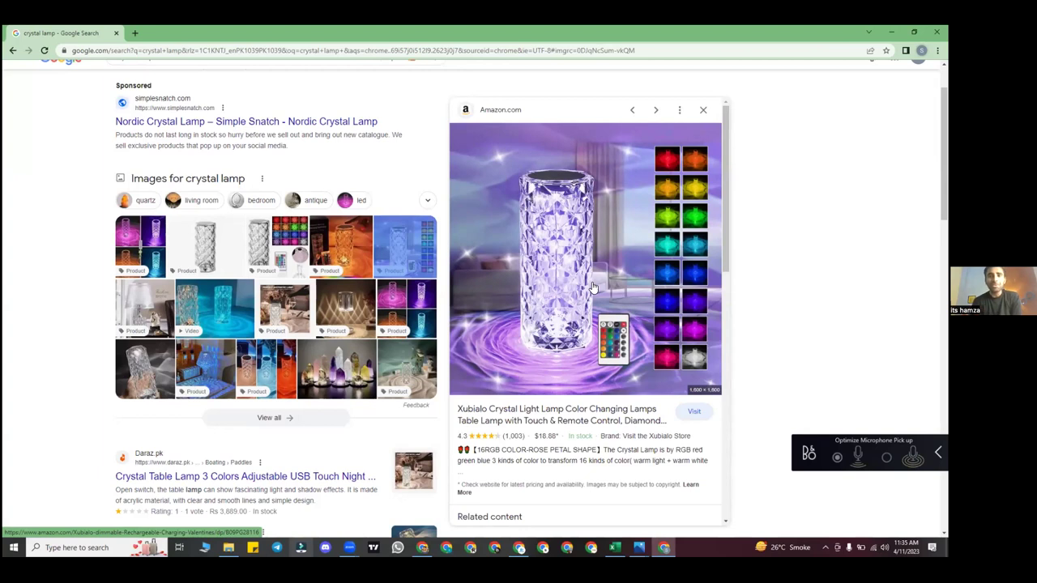
click(592, 288)
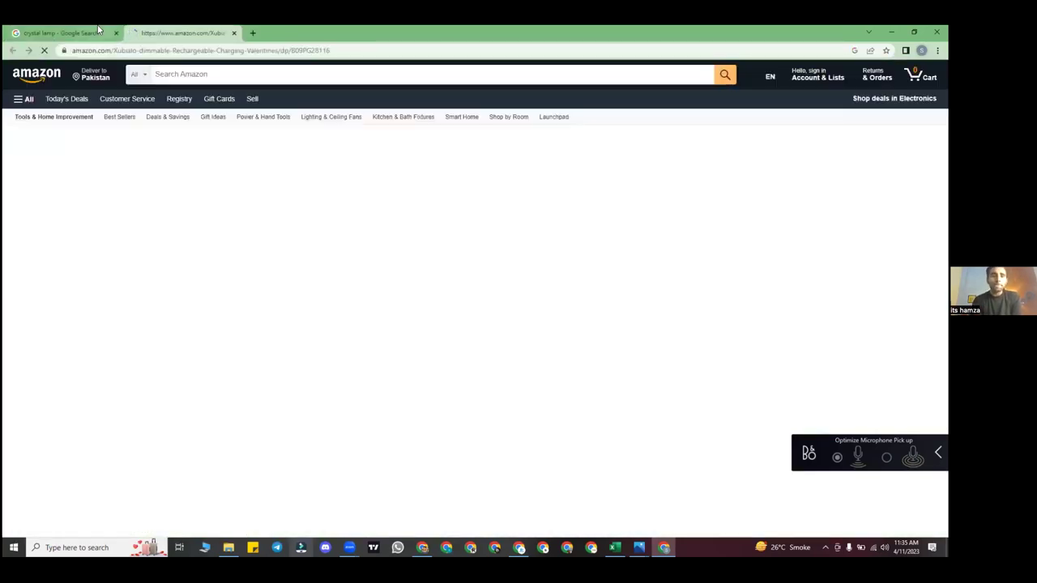
click(99, 32)
click(233, 34)
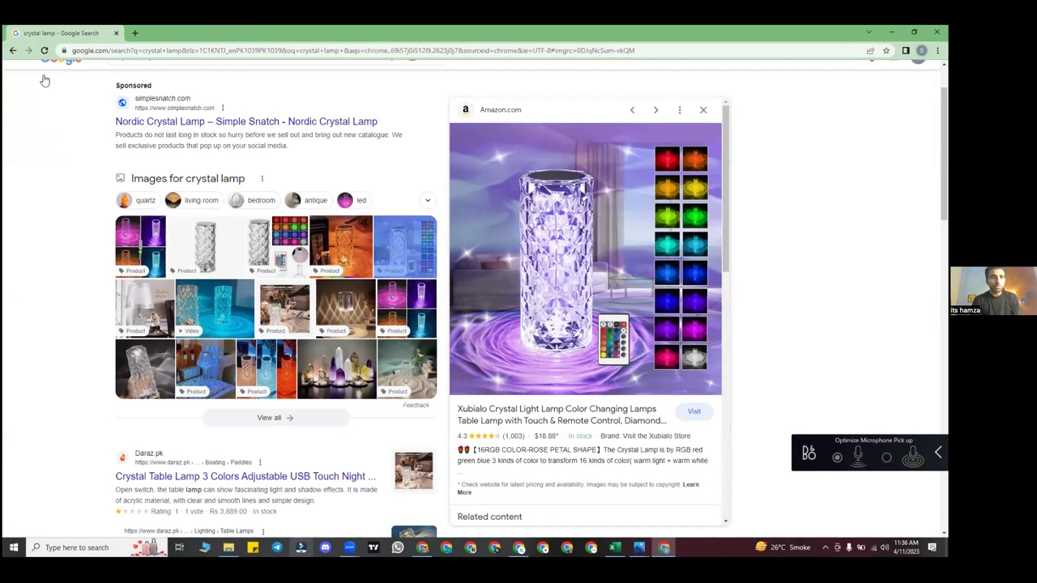
key(alt+Tab)
- In a new tab, search Google Images for 'diversity.pk' and browse the results
click(776, 33)
click(544, 48)
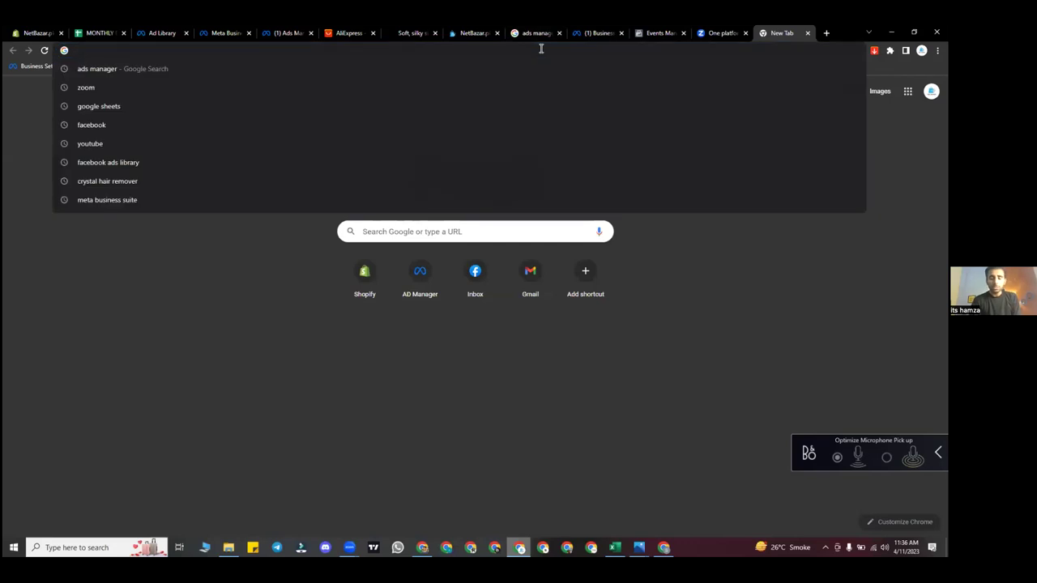
text(diversity)
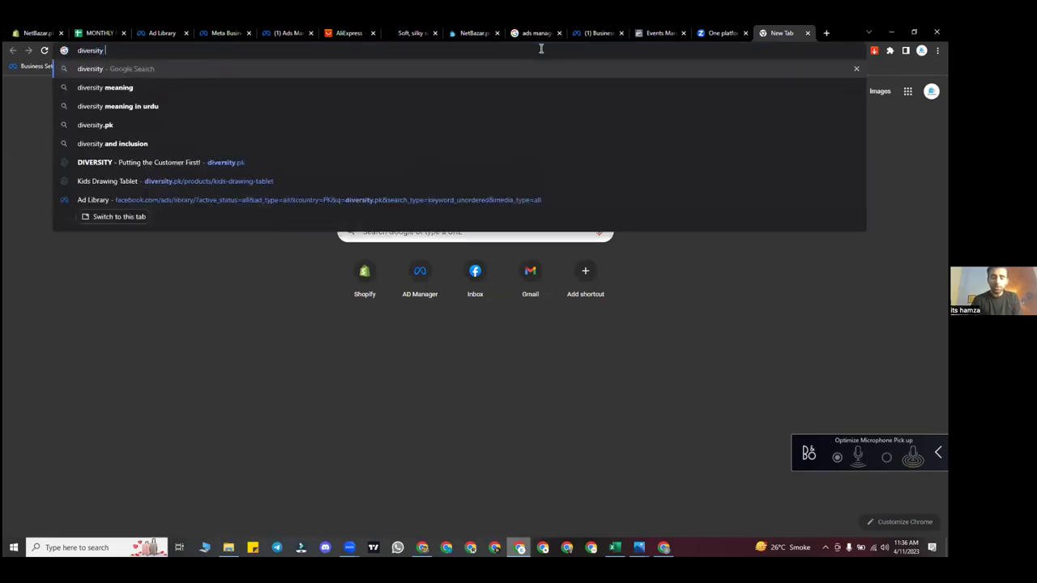
key(Return)
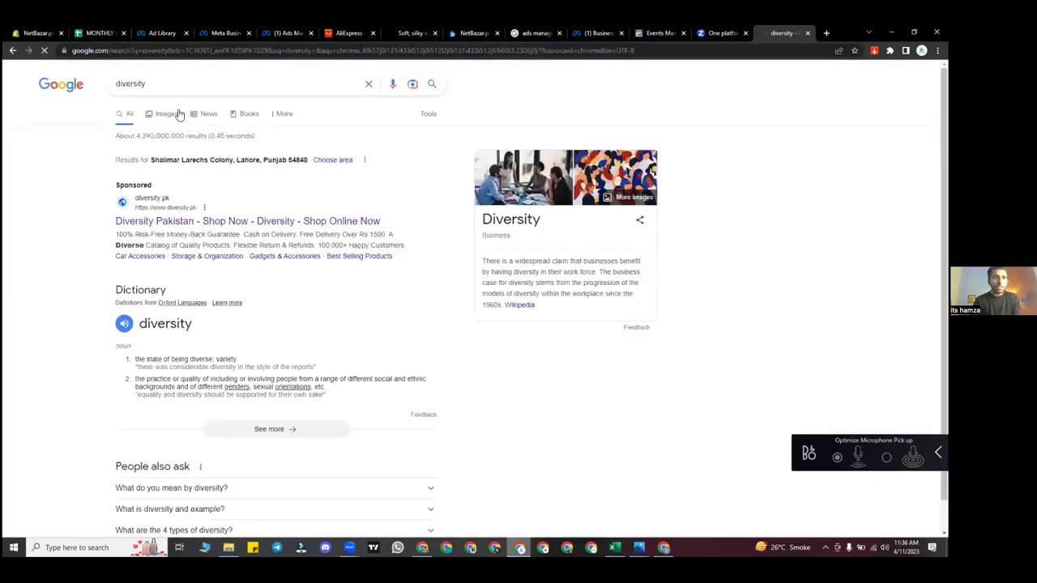
click(180, 114)
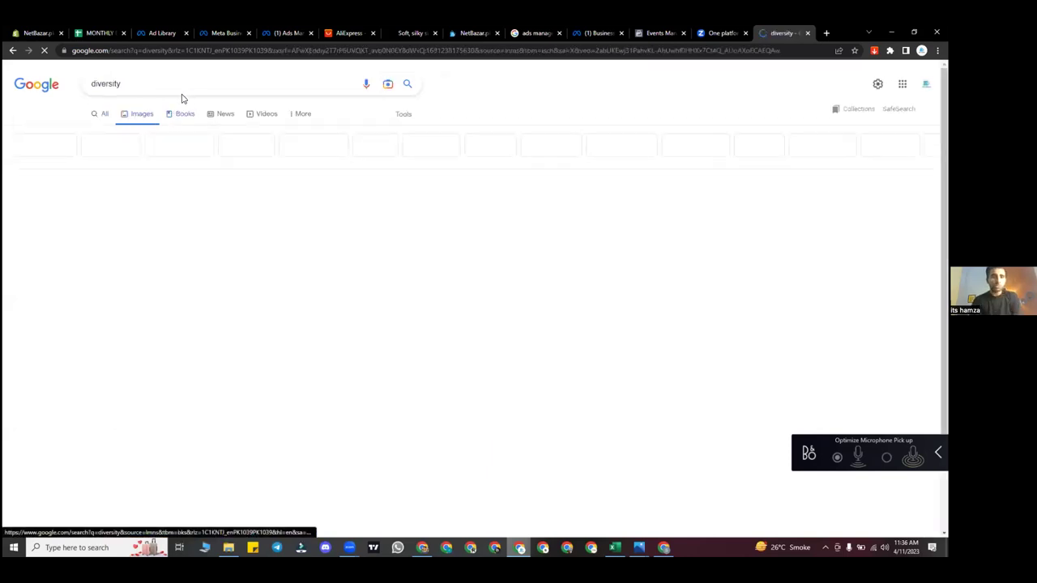
click(174, 86)
text(.pk)
key(Return)
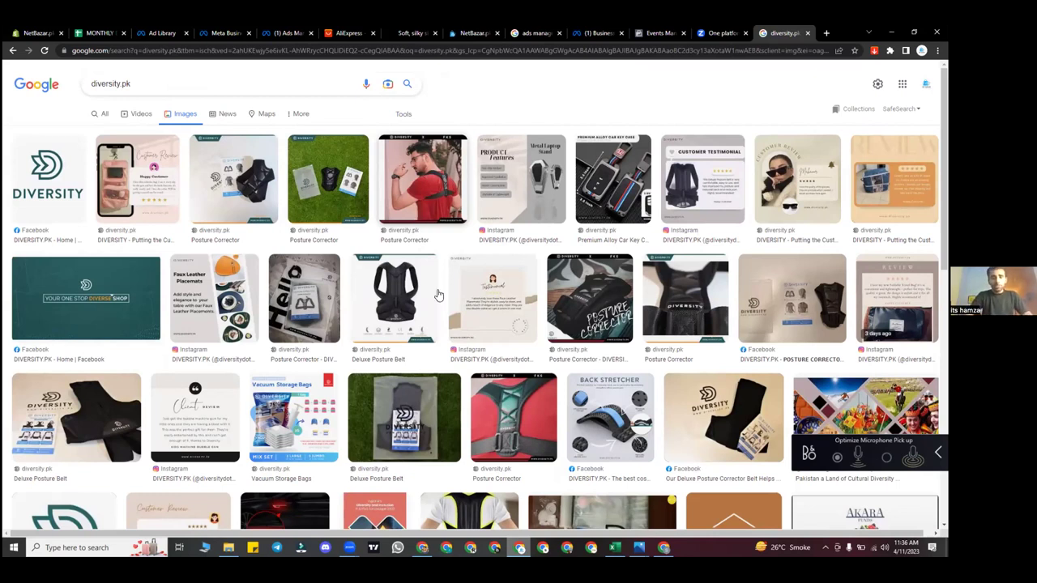
scroll(486, 201, down, 2)
scroll(491, 199, down, 3)
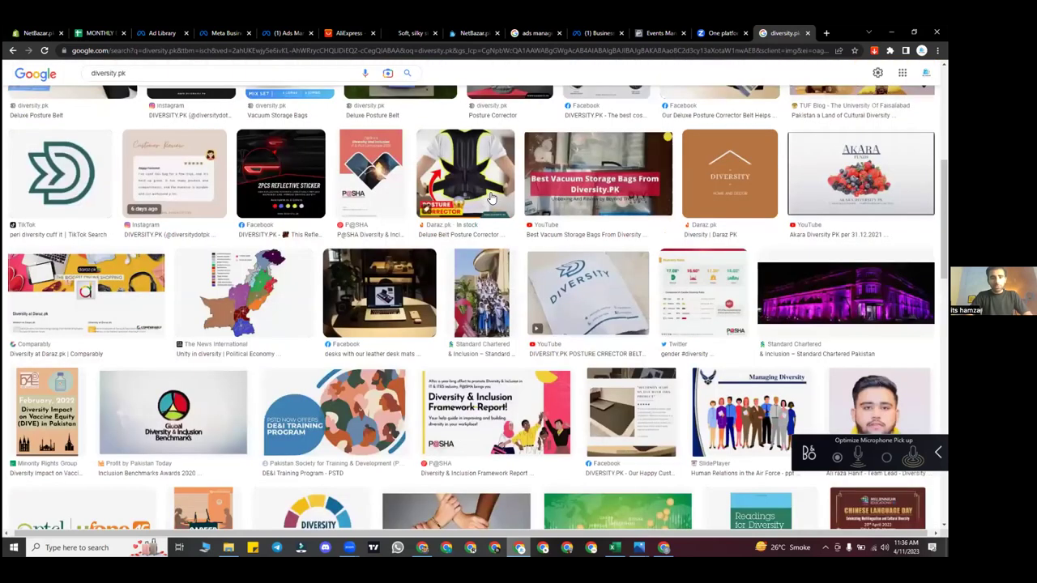
scroll(486, 202, up, 1)
scroll(422, 300, down, 2)
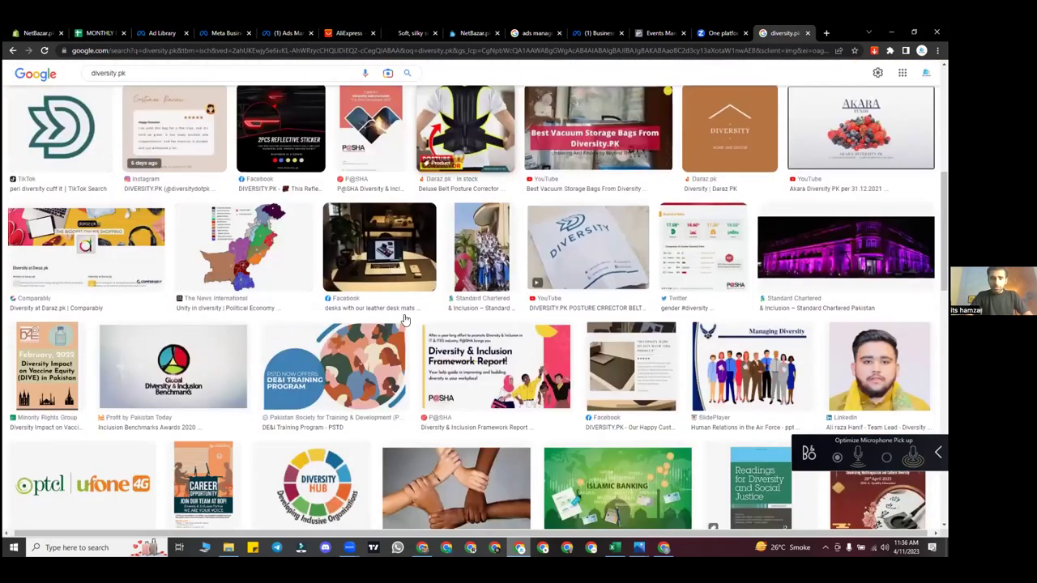
scroll(405, 320, down, 1)
scroll(395, 357, down, 3)
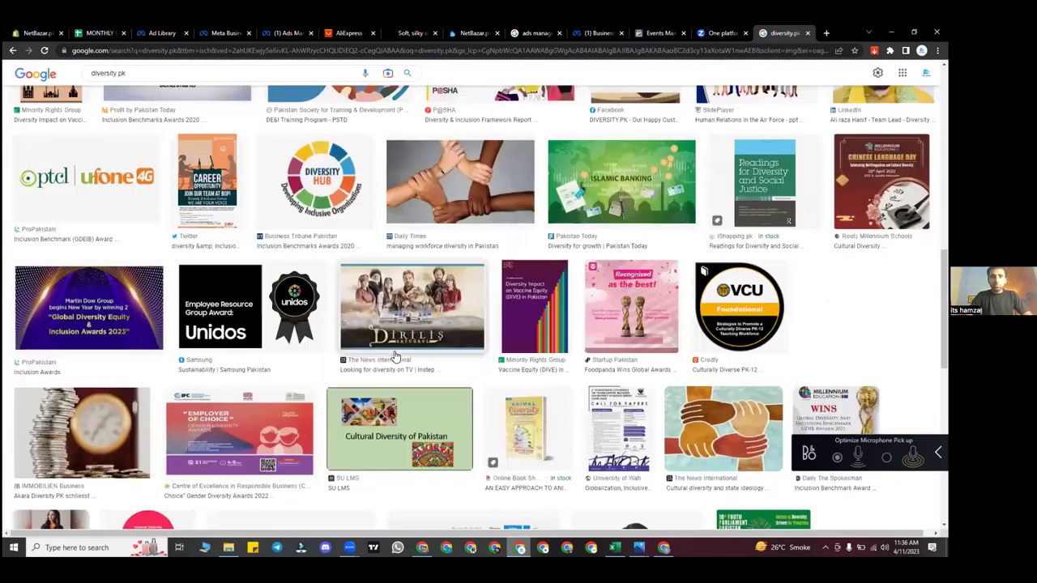
scroll(395, 357, up, 7)
scroll(219, 113, up, 2)
- Refine the image search to 'diversity.pk by influencer', browse it, then close the tab
click(208, 85)
text(by influe)
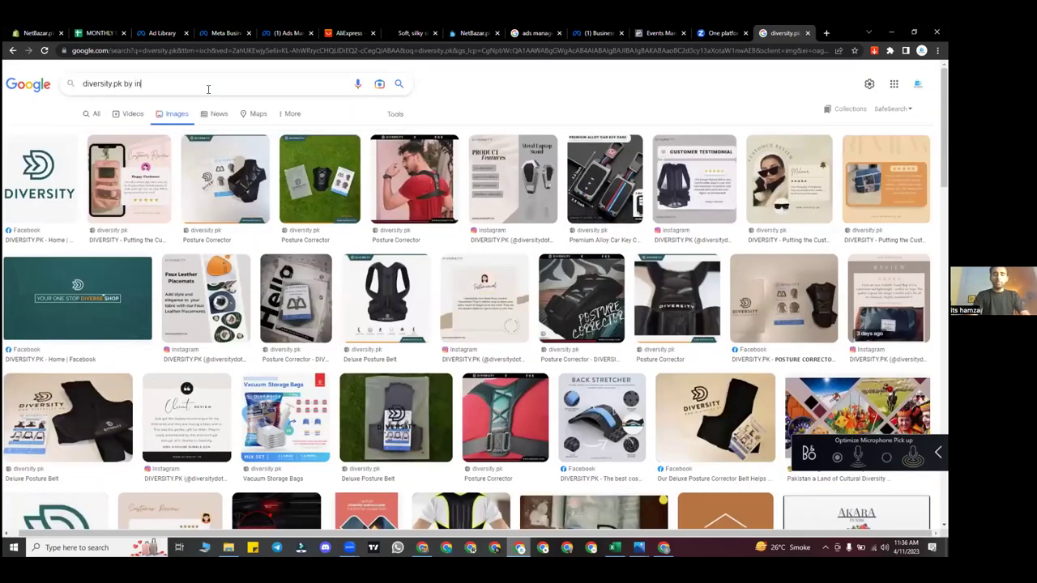
text(ncer)
key(Return)
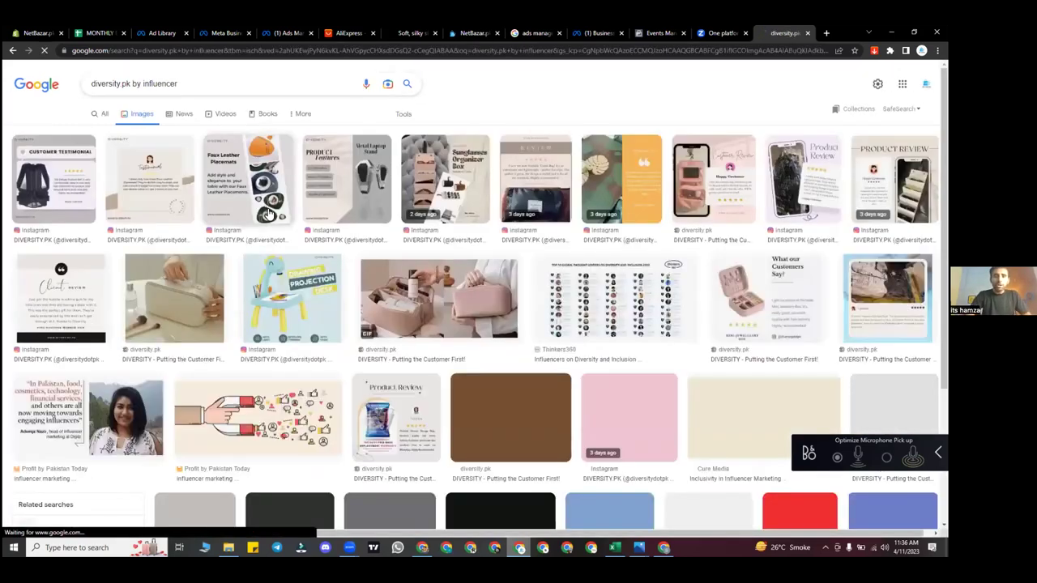
scroll(268, 213, down, 2)
scroll(268, 213, down, 1)
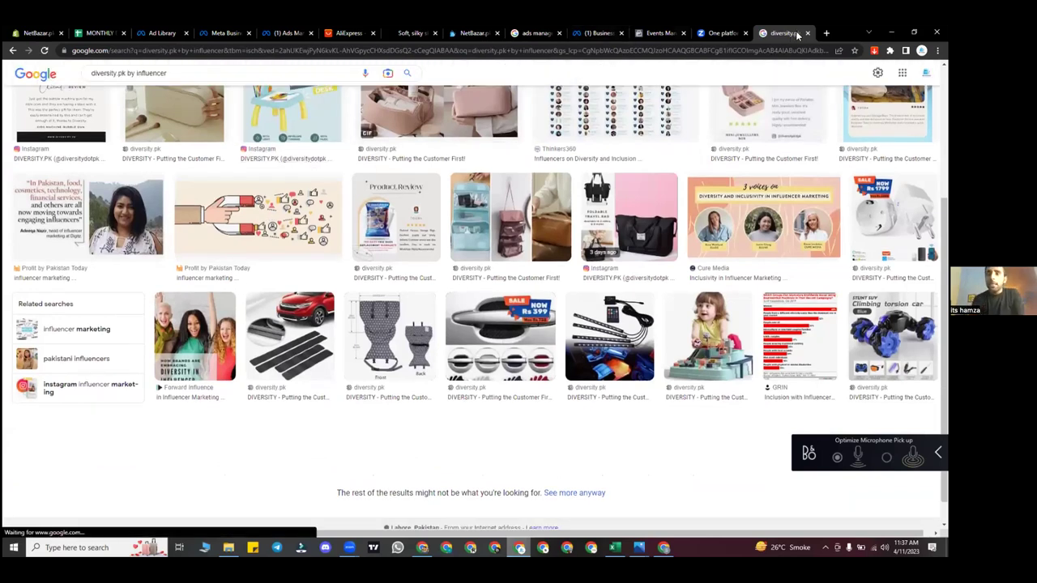
key(ctrl+w)
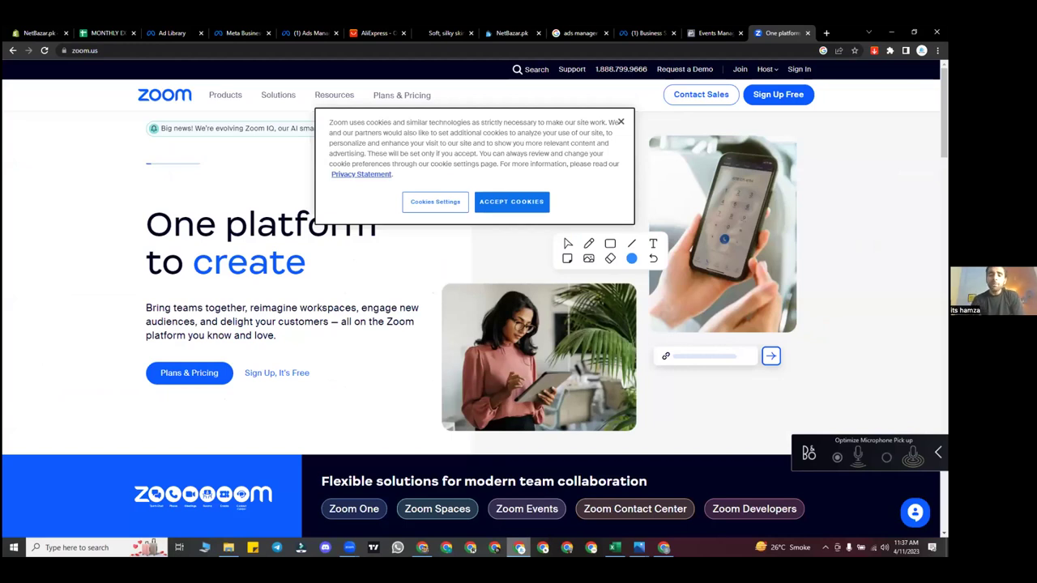
- Switch to the Chrome window holding the crystal lamp search
key(alt+Tab)
key(alt+Tab)
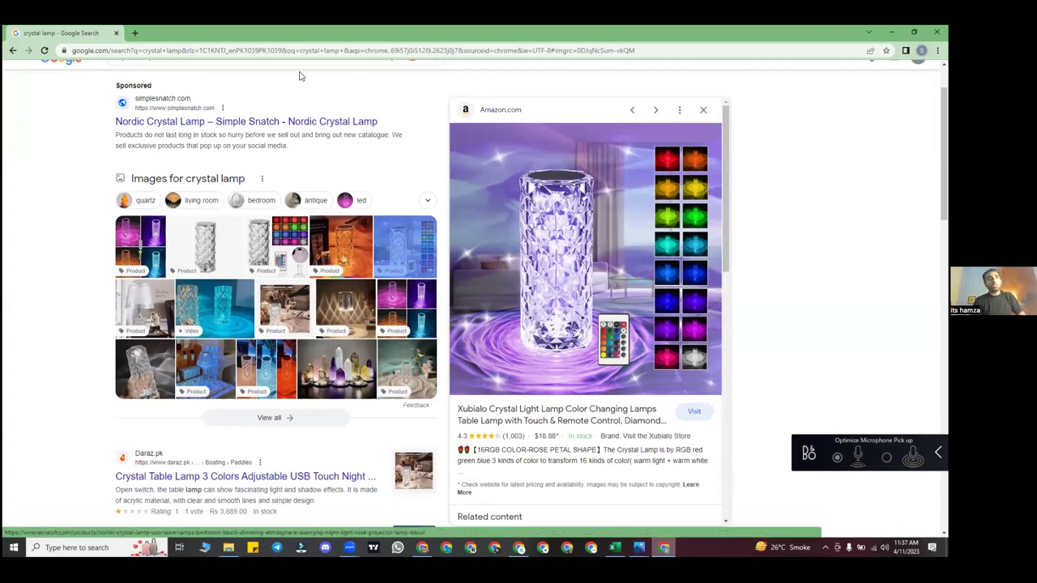
- Open a blank Google new tab and close the crystal lamp search tab
click(136, 31)
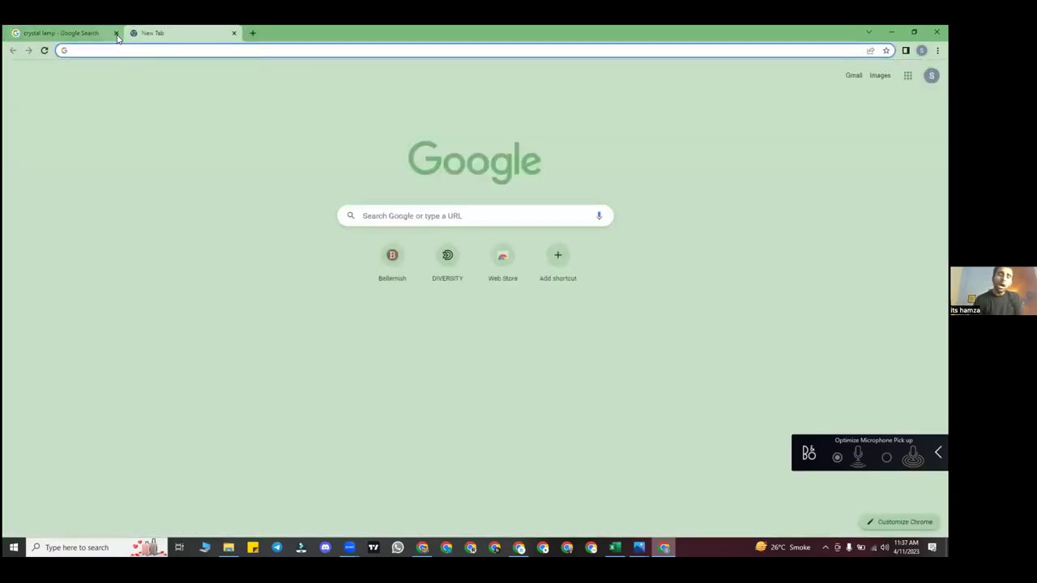
click(116, 34)
click(123, 51)
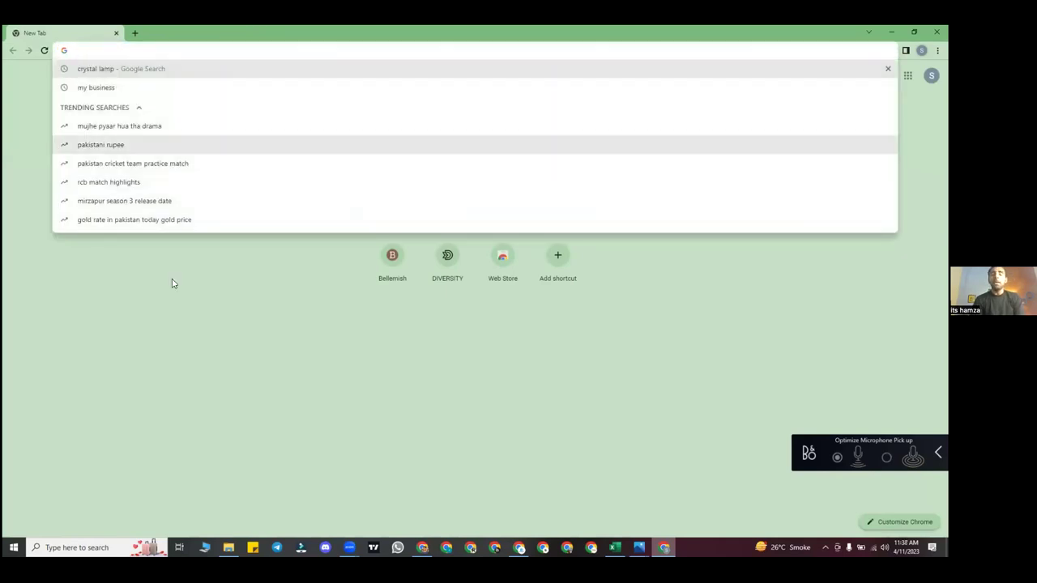
click(174, 284)
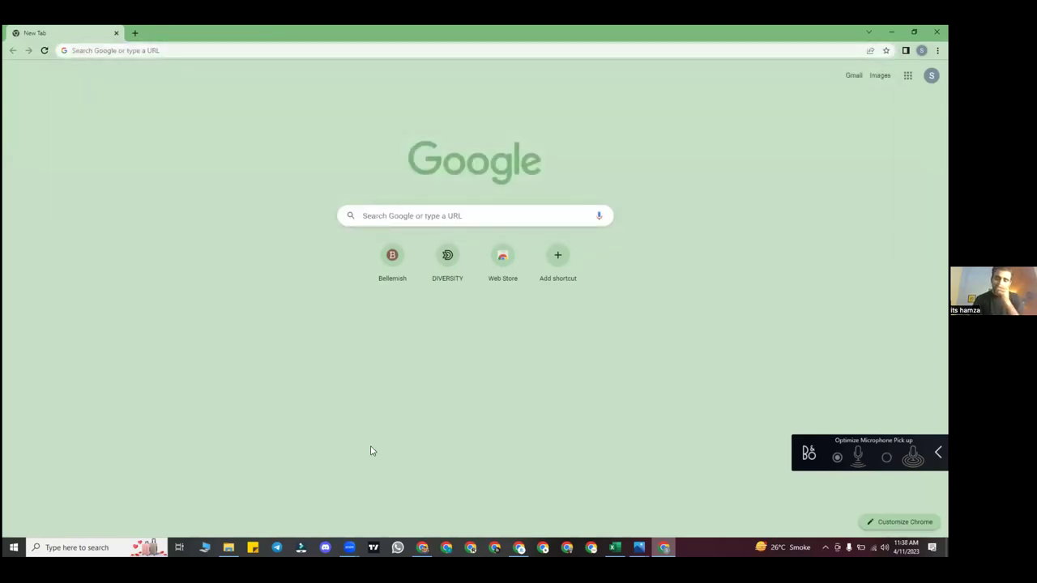
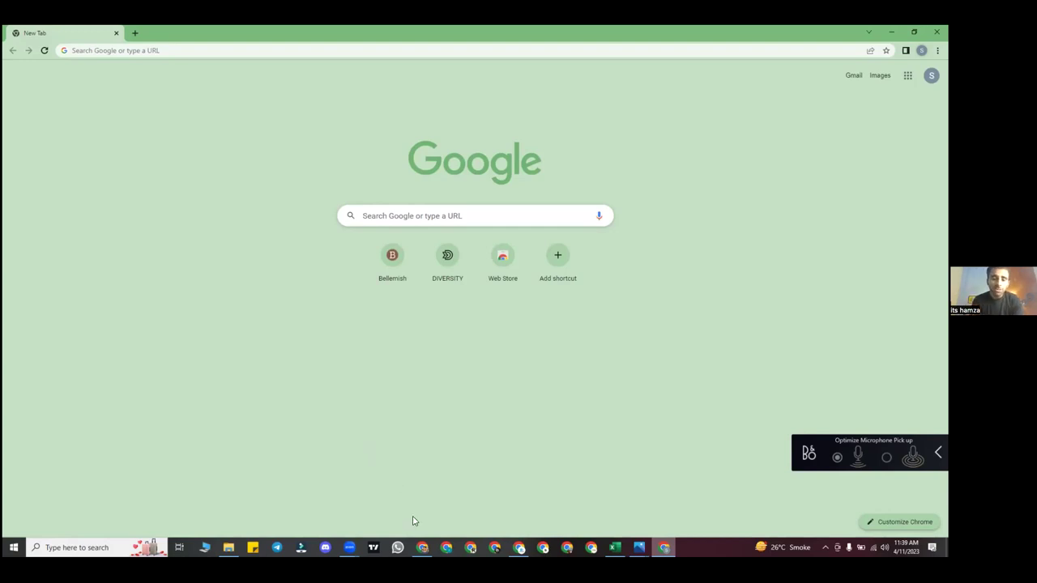
- Switch to the NetBazar.pk Shopify tab and reload the eight-order Orders list twice
key(alt+Tab)
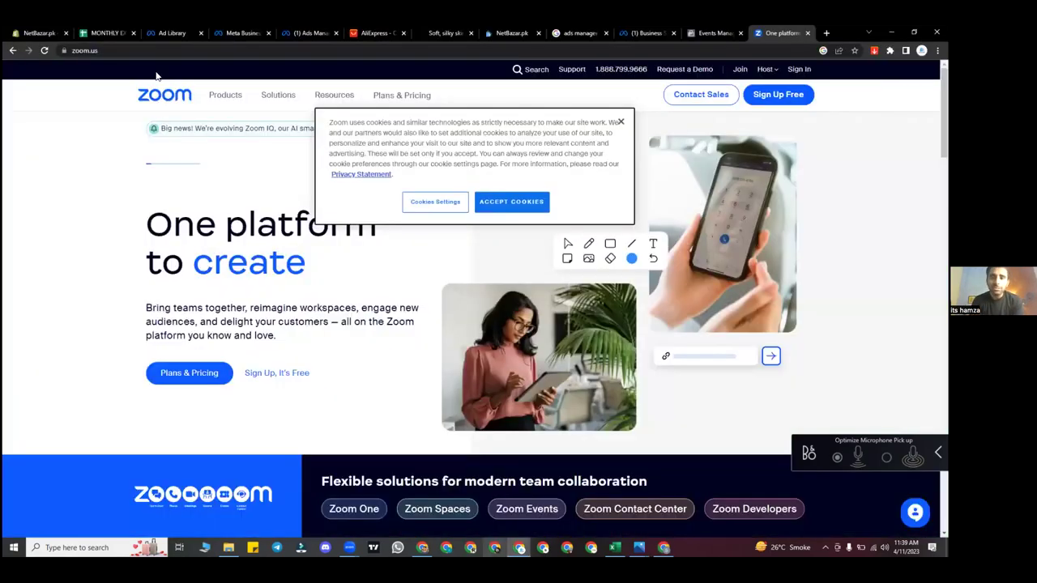
click(39, 32)
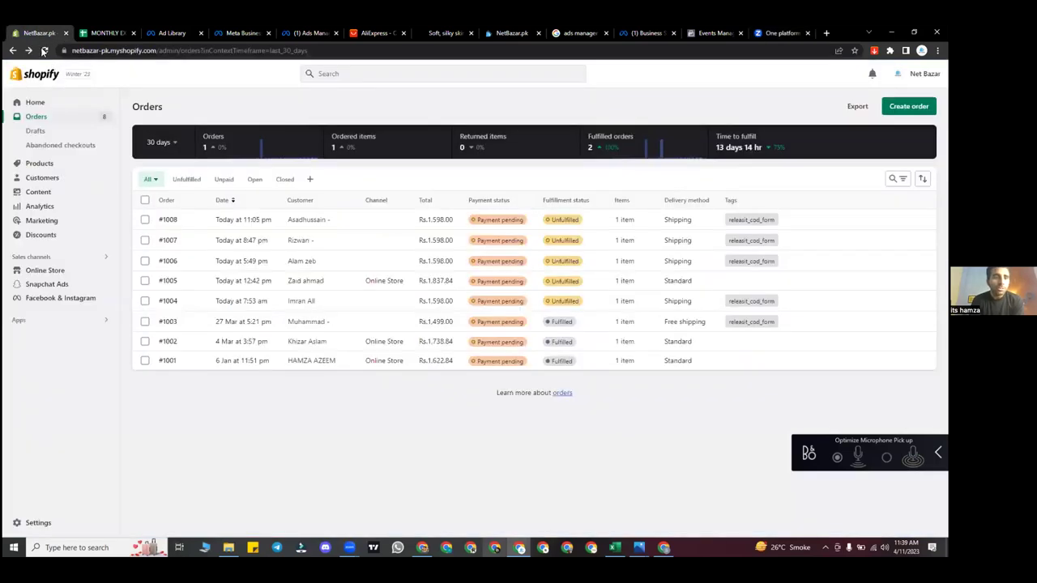
click(43, 50)
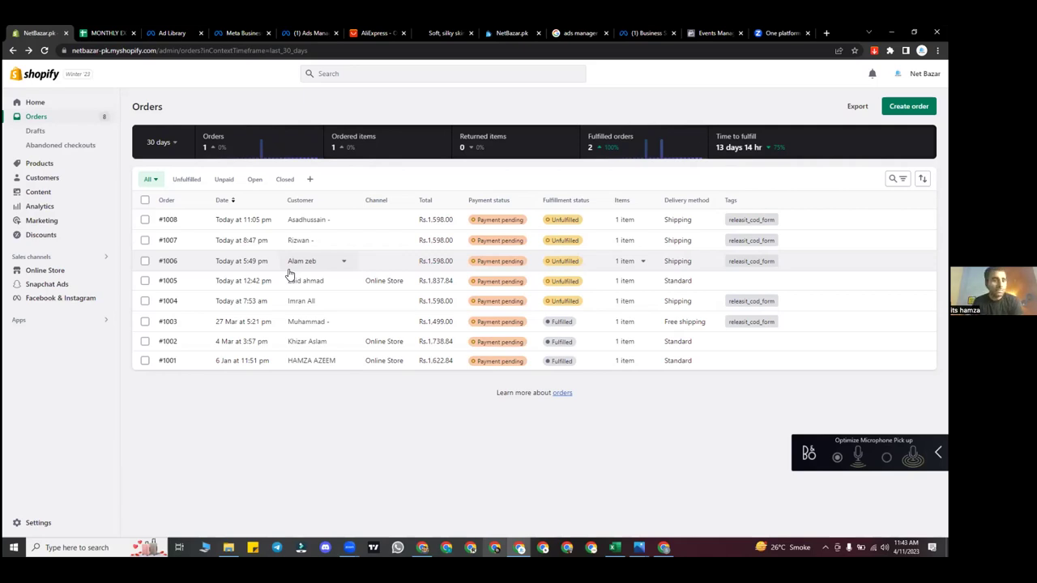
click(42, 51)
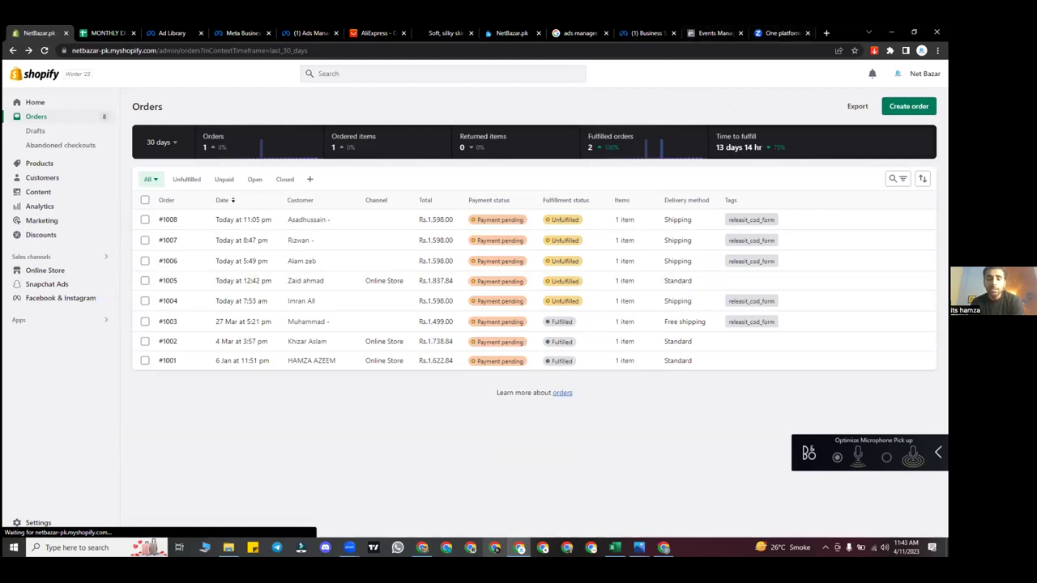
- Bring the blank New Tab browser window to the front from the taskbar
click(661, 546)
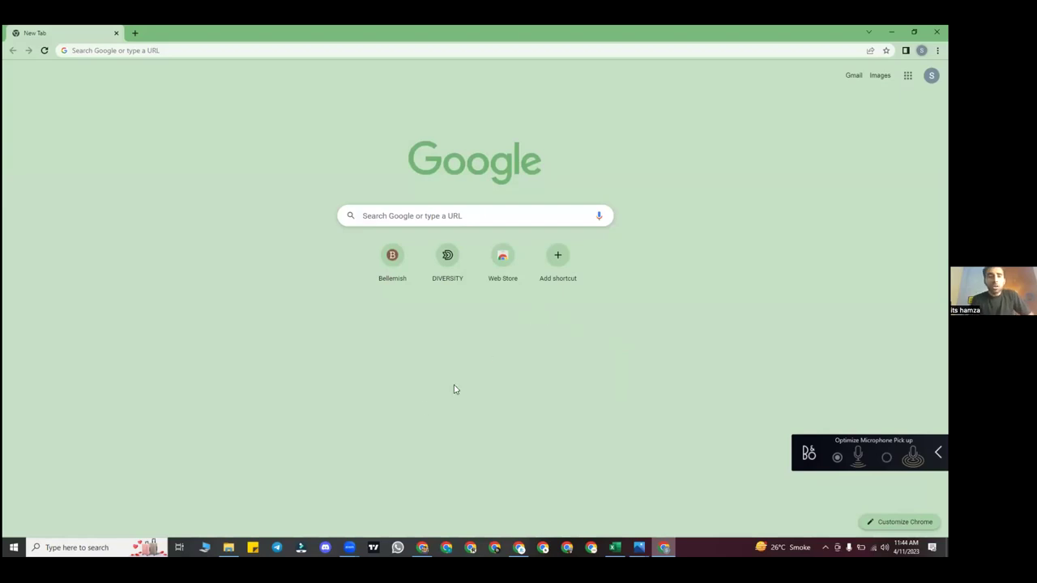
- Search Google for 'facebook' and open the 'Facebook - log in or sign up' result
click(374, 217)
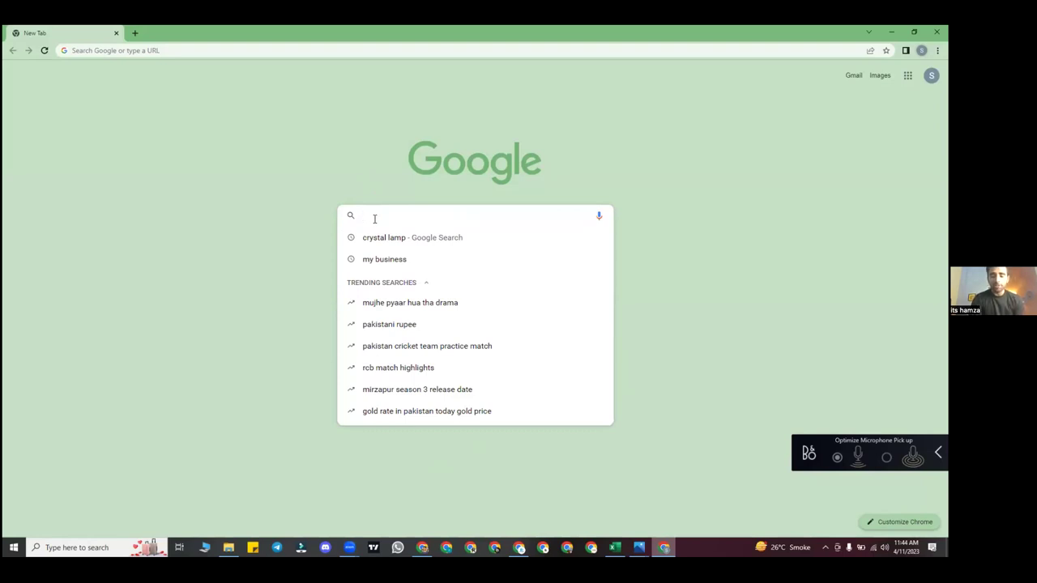
text(facebook)
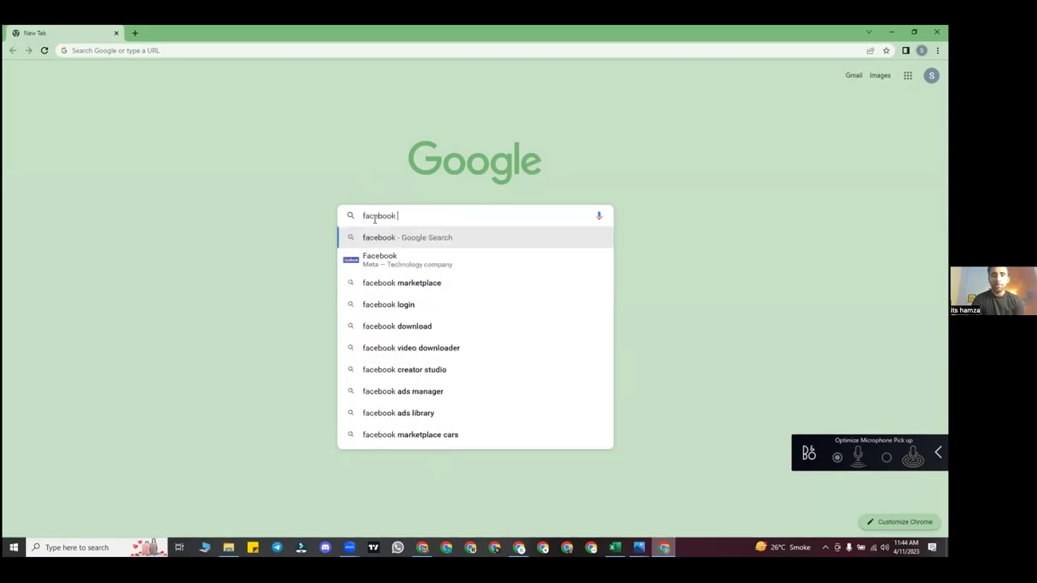
key(Return)
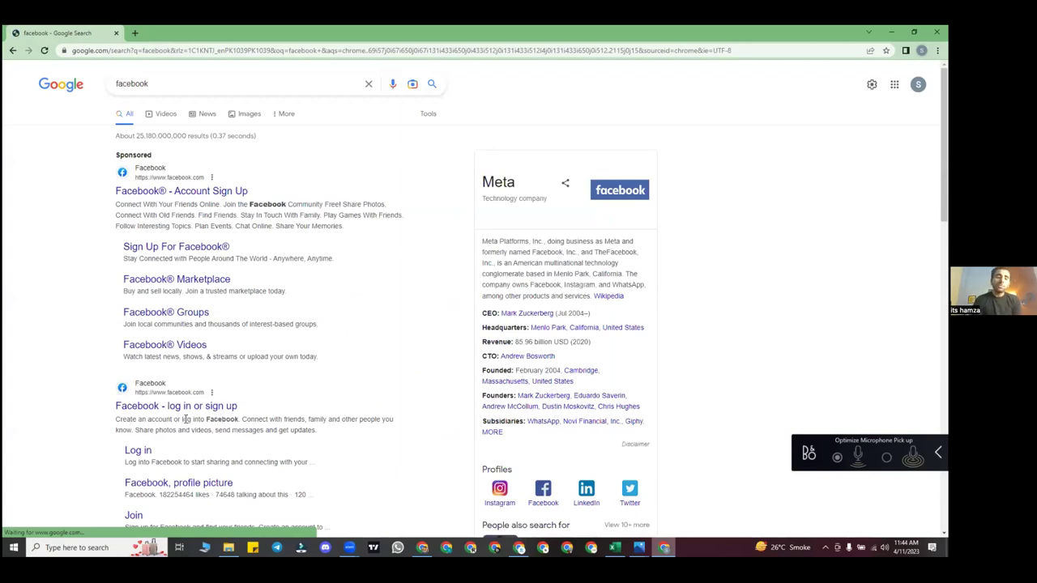
click(175, 407)
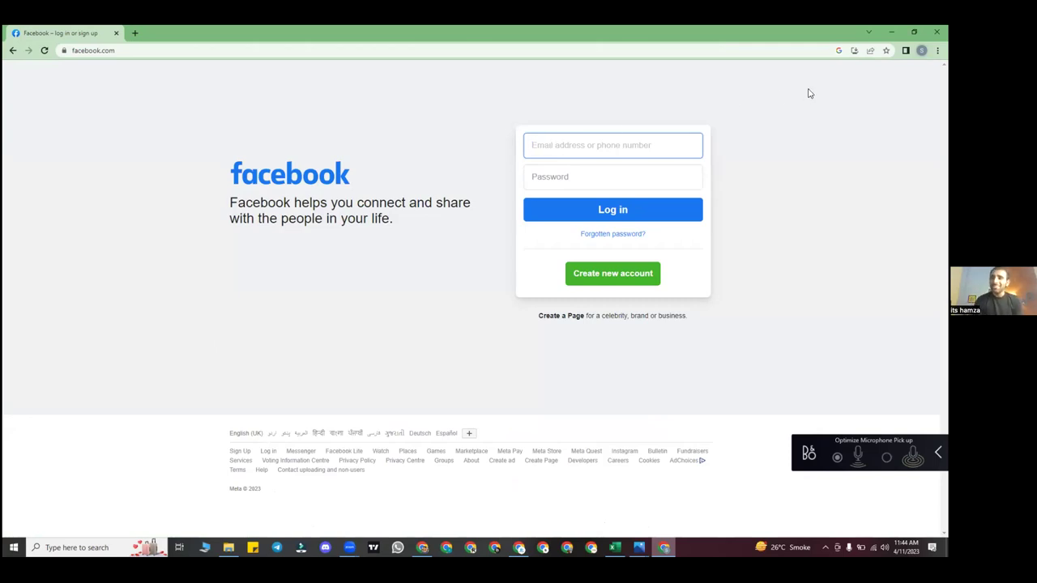
- Fill in the store account's e-mail address on the Facebook login form
click(921, 50)
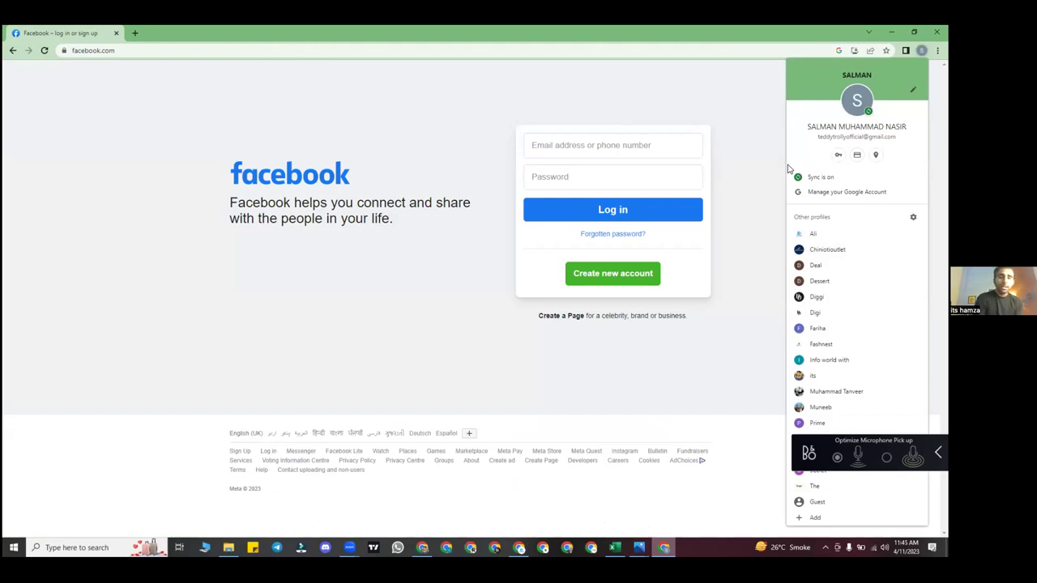
click(581, 148)
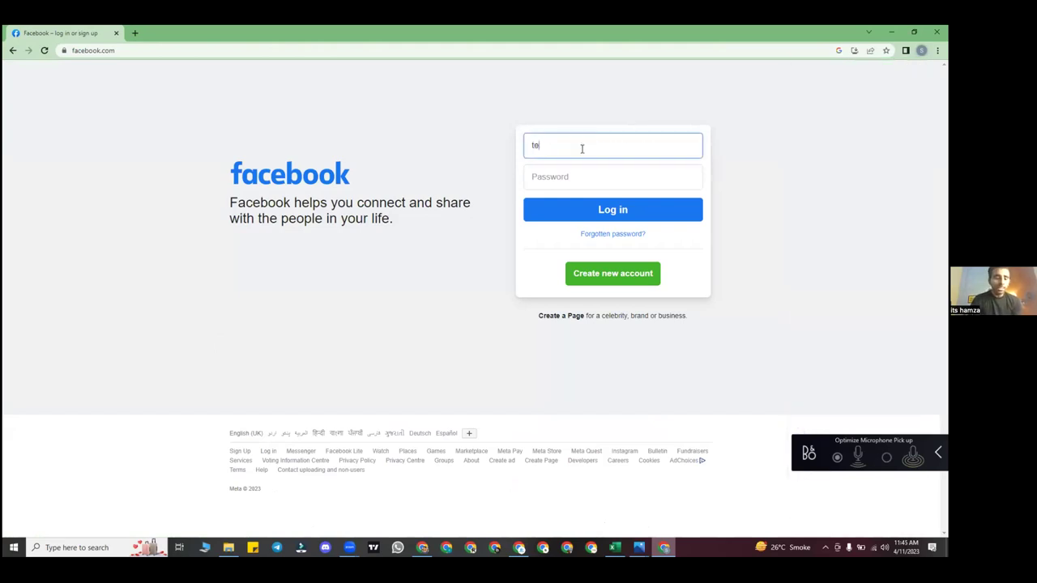
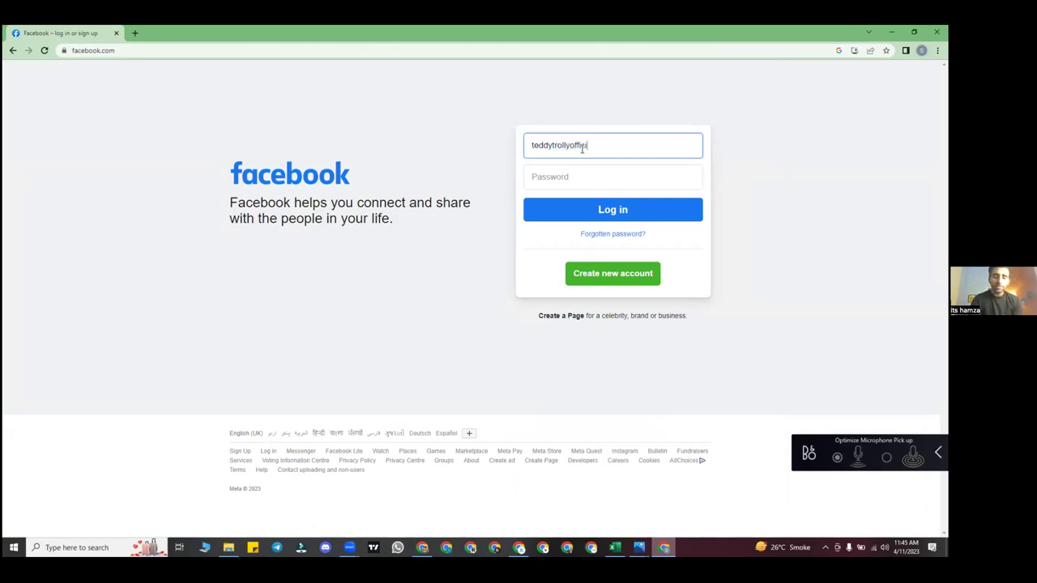
click(577, 166)
- Enter the account password and log in, then retype it after Facebook rejects it
click(574, 176)
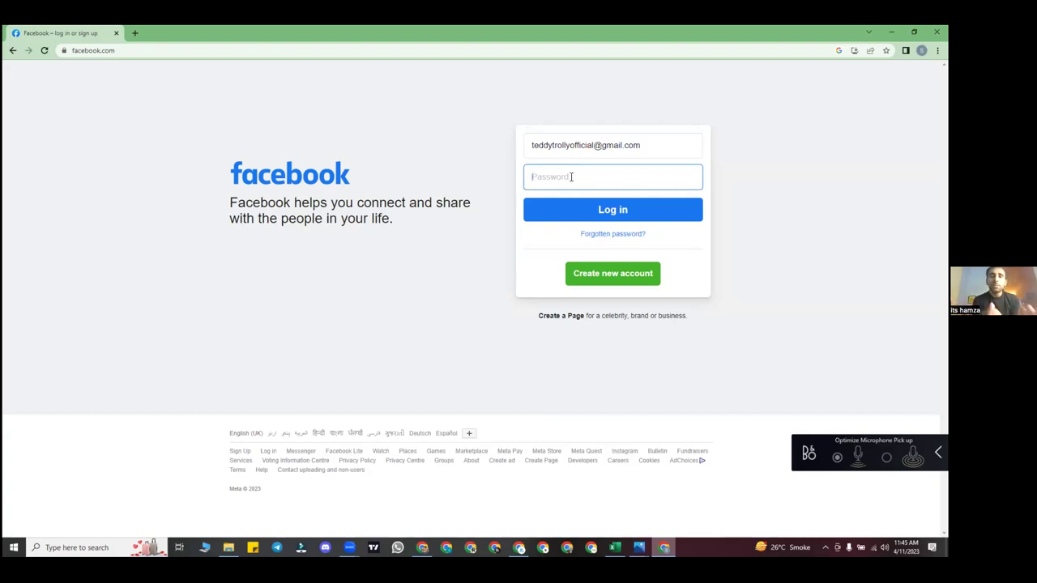
text(*******)
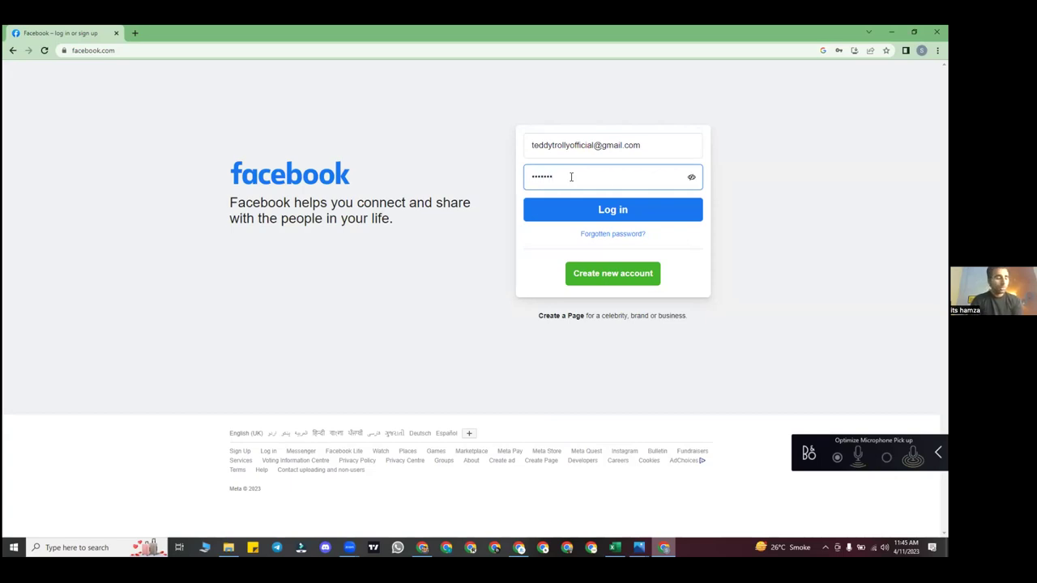
text(***)
click(577, 210)
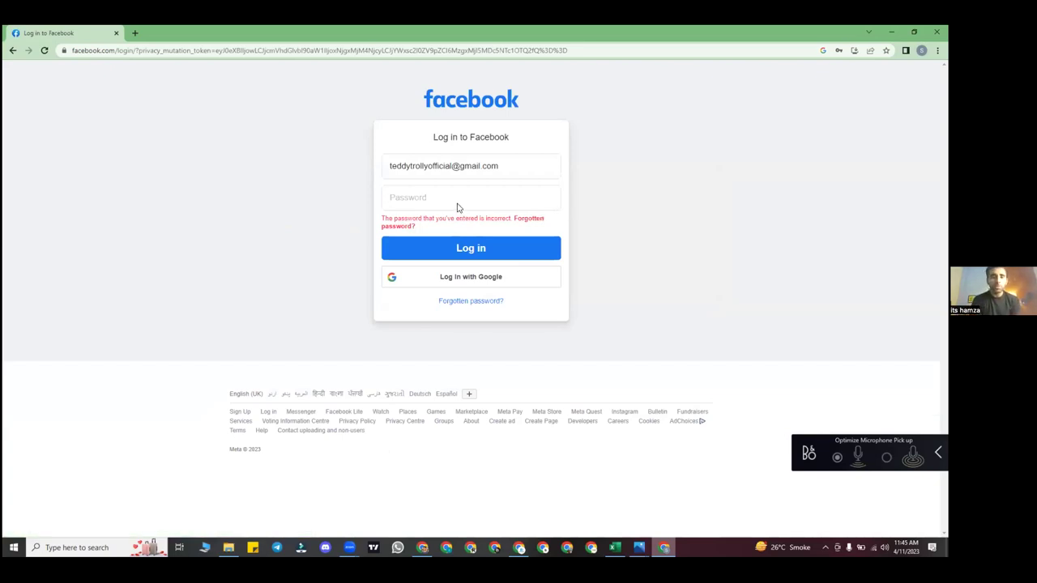
text(•••••••)
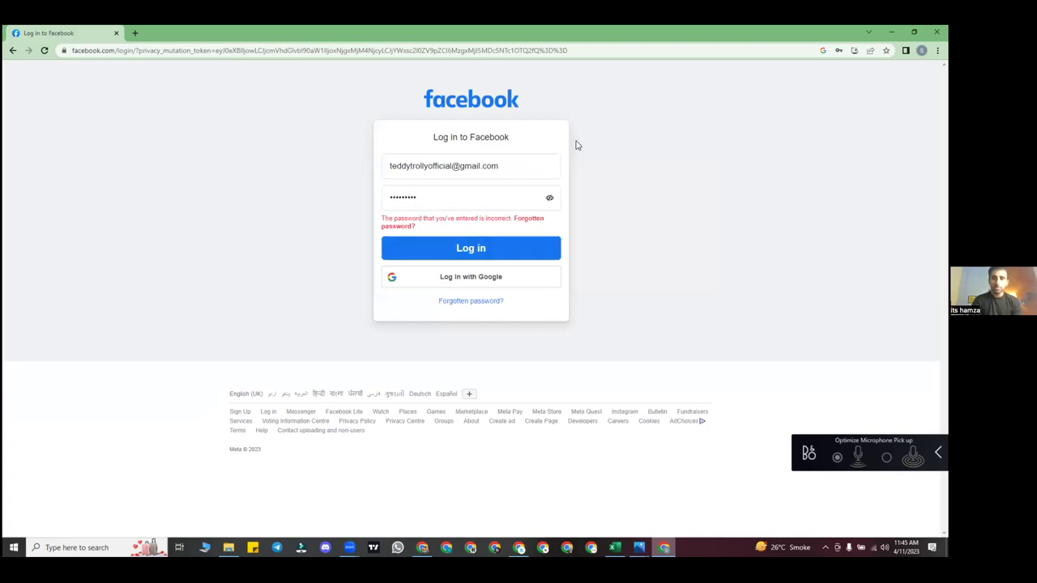
- Clear the rejected Password field, re-type the account password and submit the Facebook login again
key(ctrl+a)
key(BackSpace)
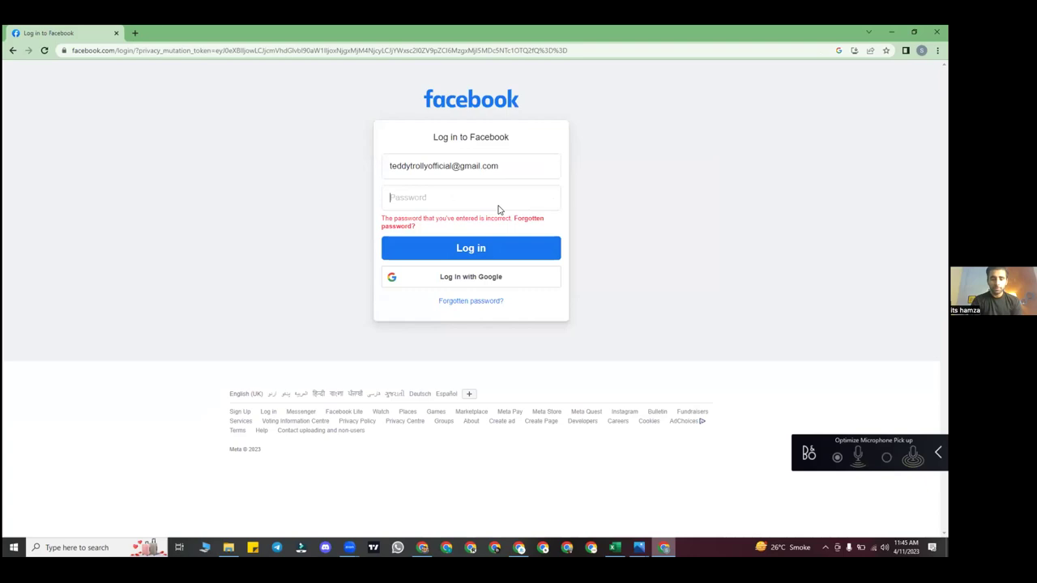
text(•••••••••)
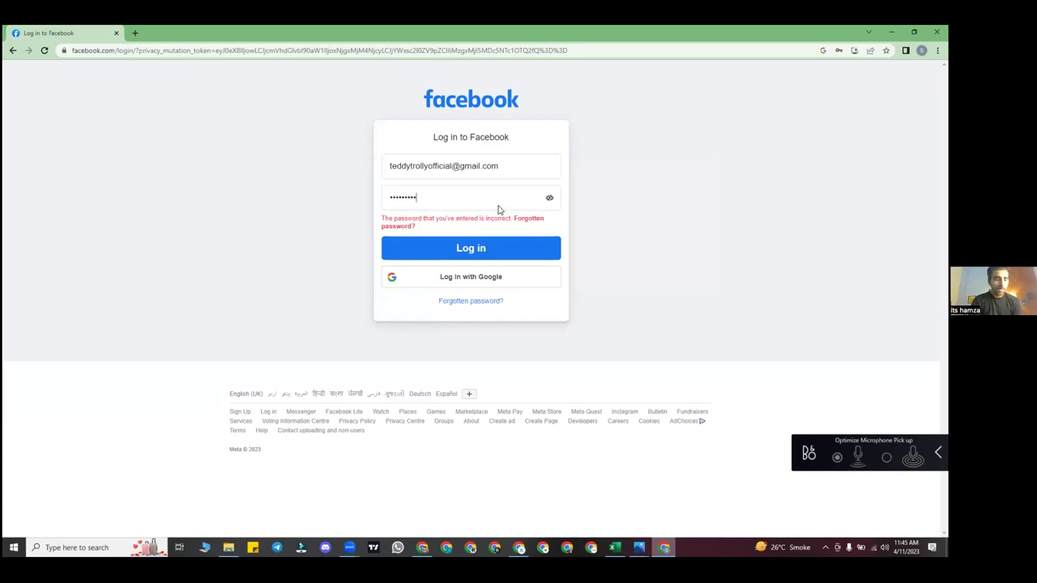
text(•)
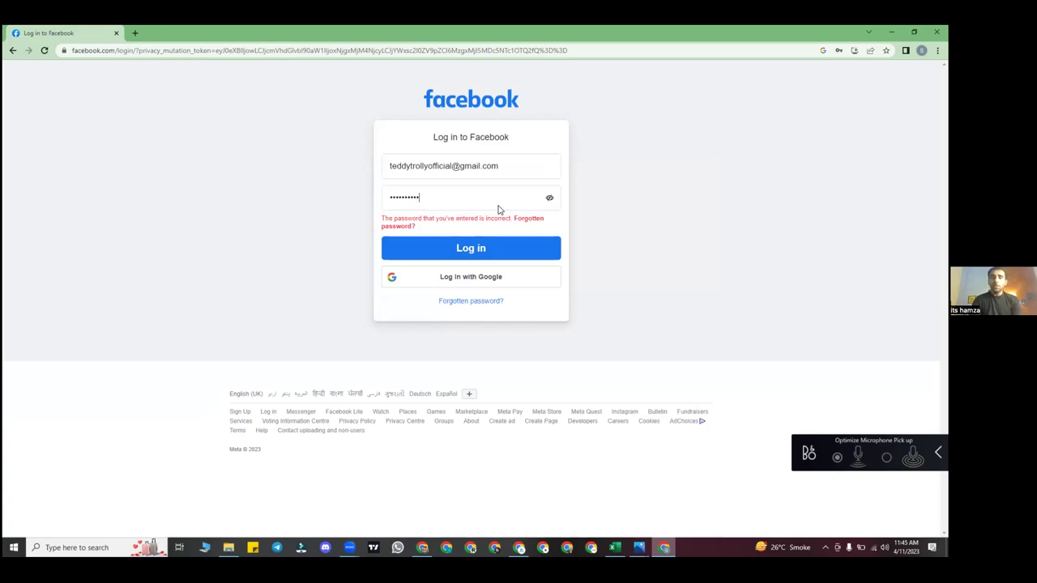
key(Return)
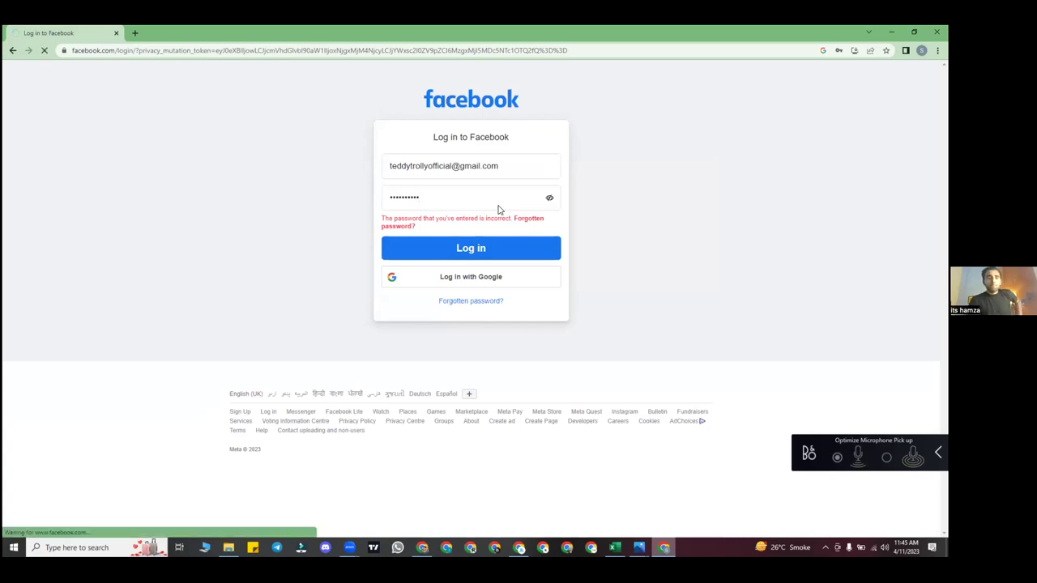
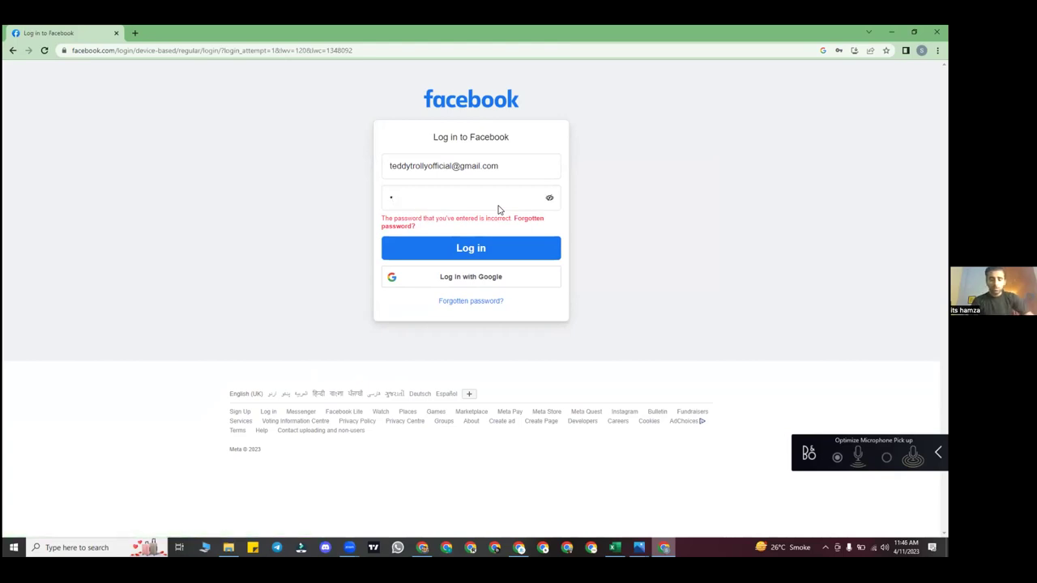
- Type the account password again into the login page's Password field after the rejection
text(••••••••)
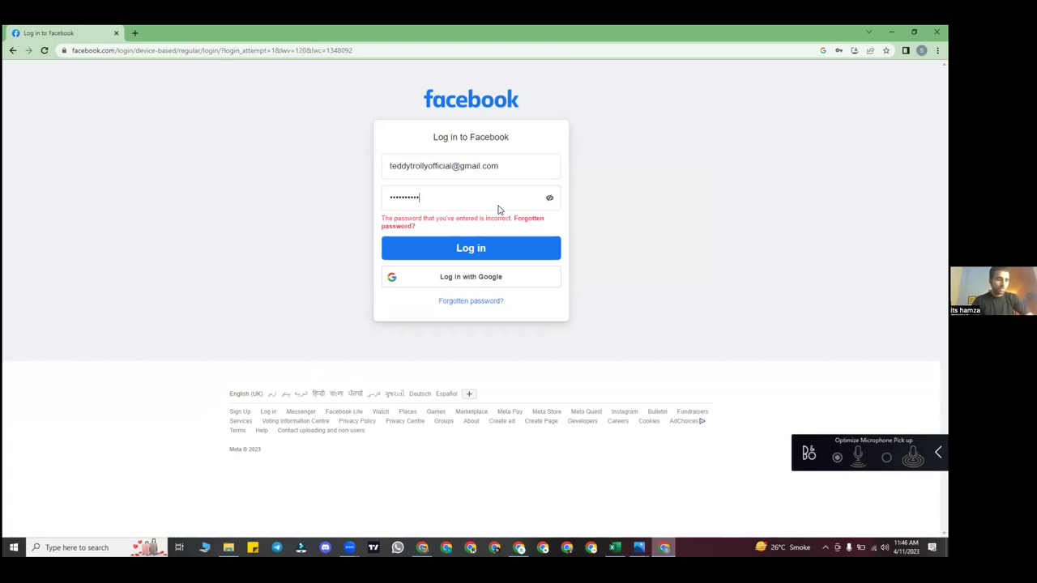
- Submit the login, re-enter the account password and resubmit, then begin typing the password again
key(Return)
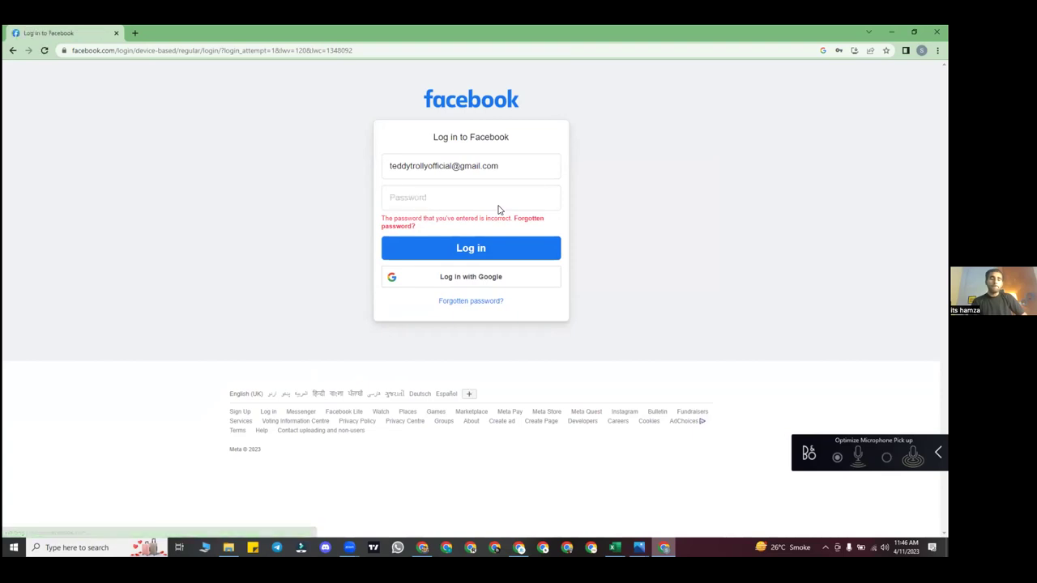
text(*******)
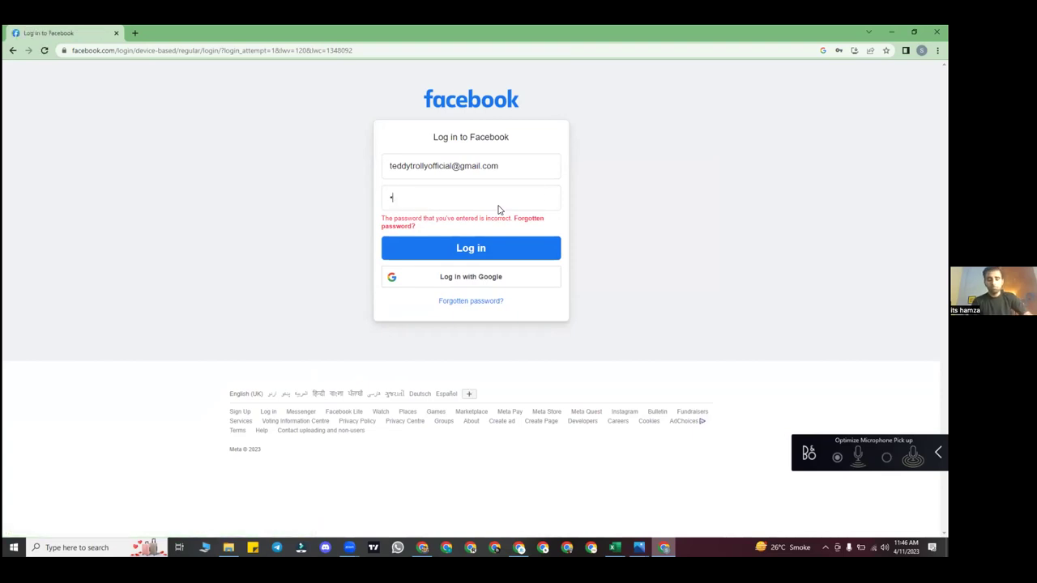
text(***)
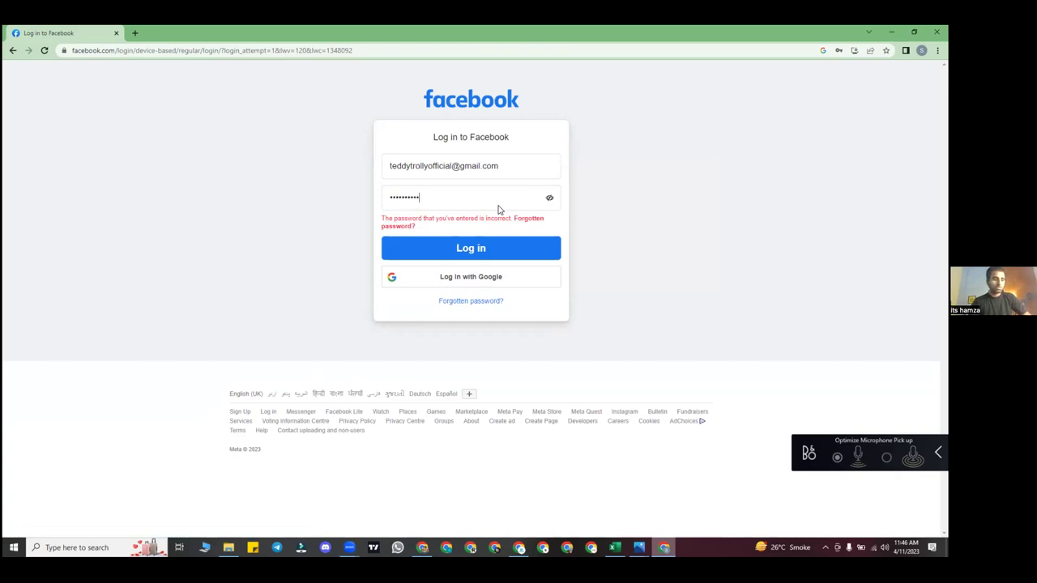
key(Return)
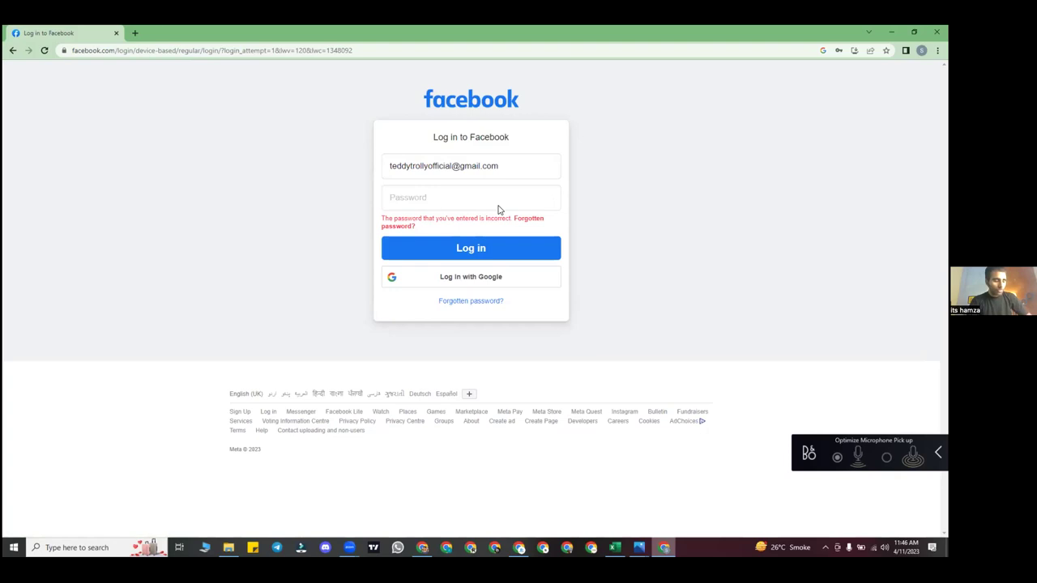
text(*)
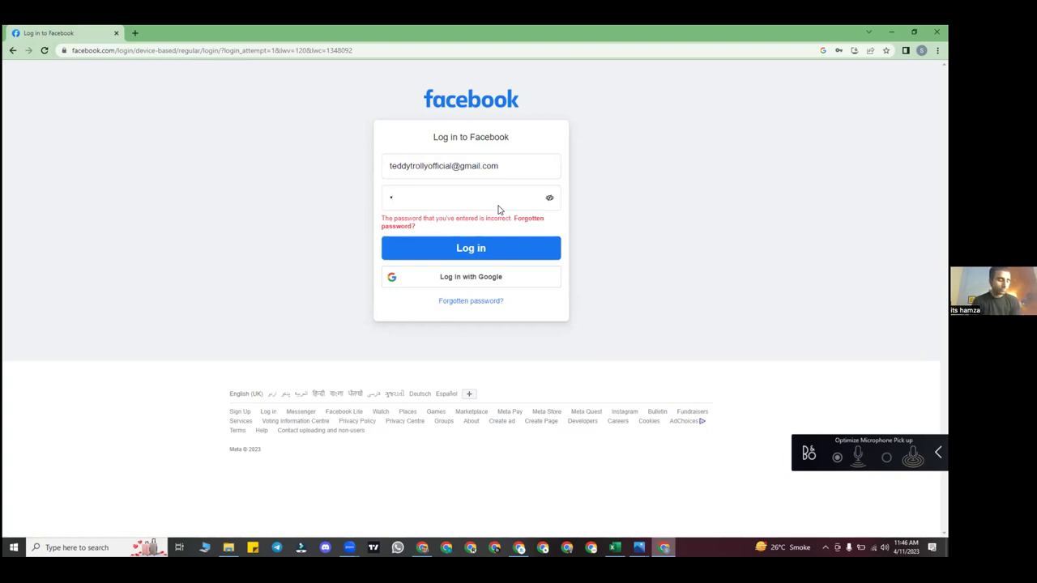
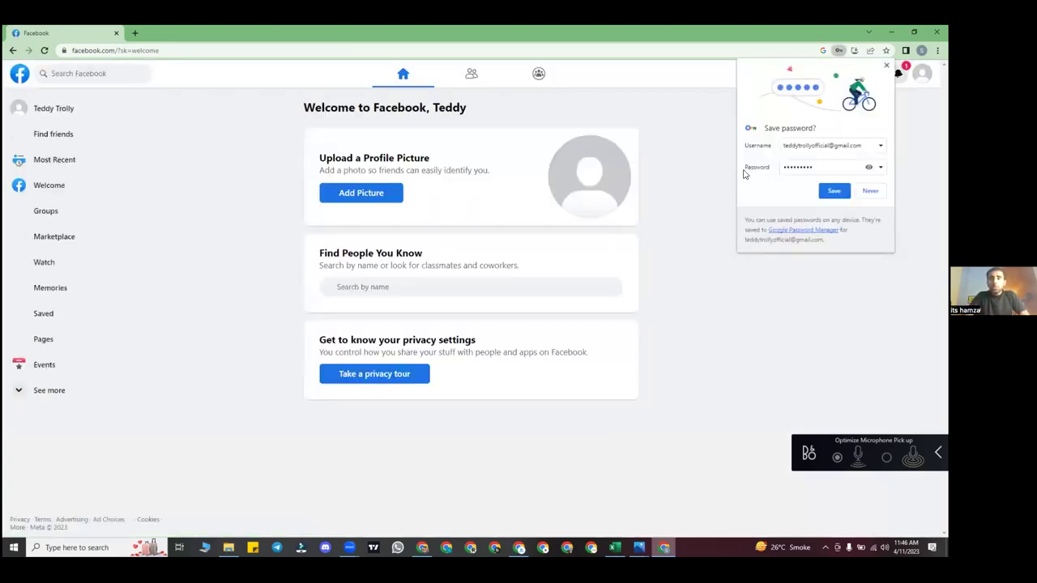
- Save the Facebook login password in Chrome and allow the site's notifications
click(833, 191)
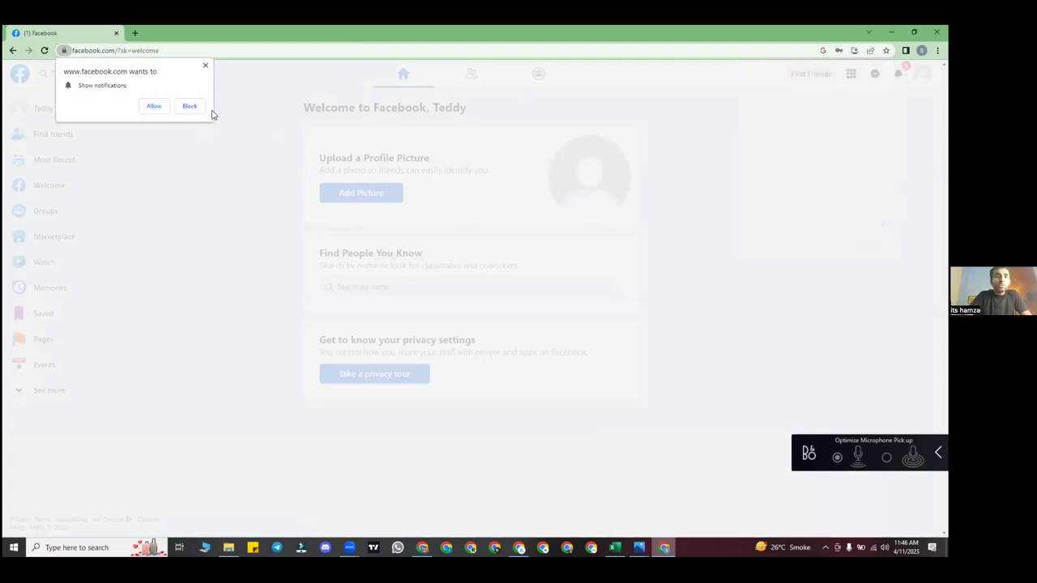
click(154, 106)
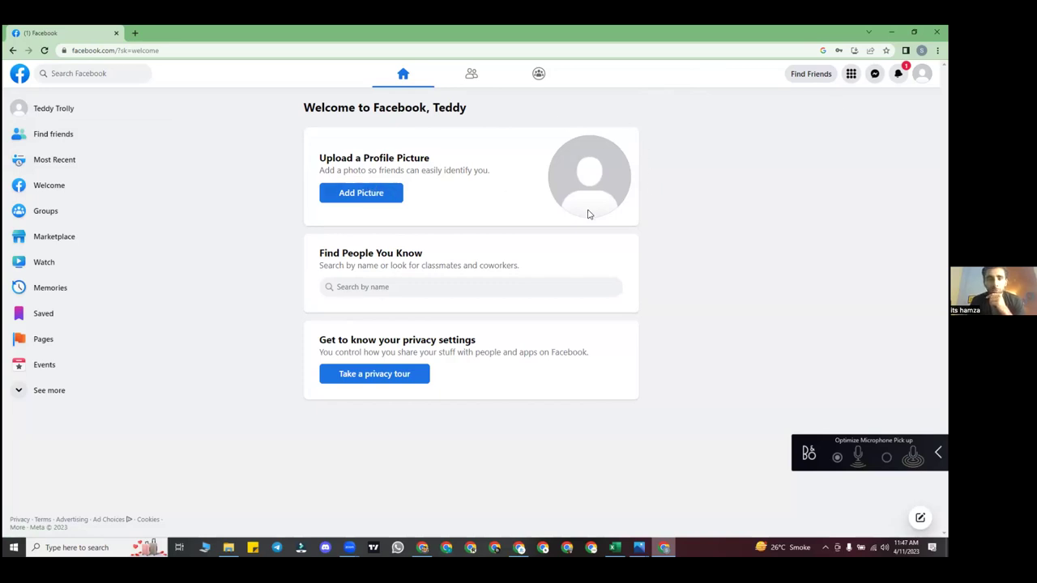
click(922, 74)
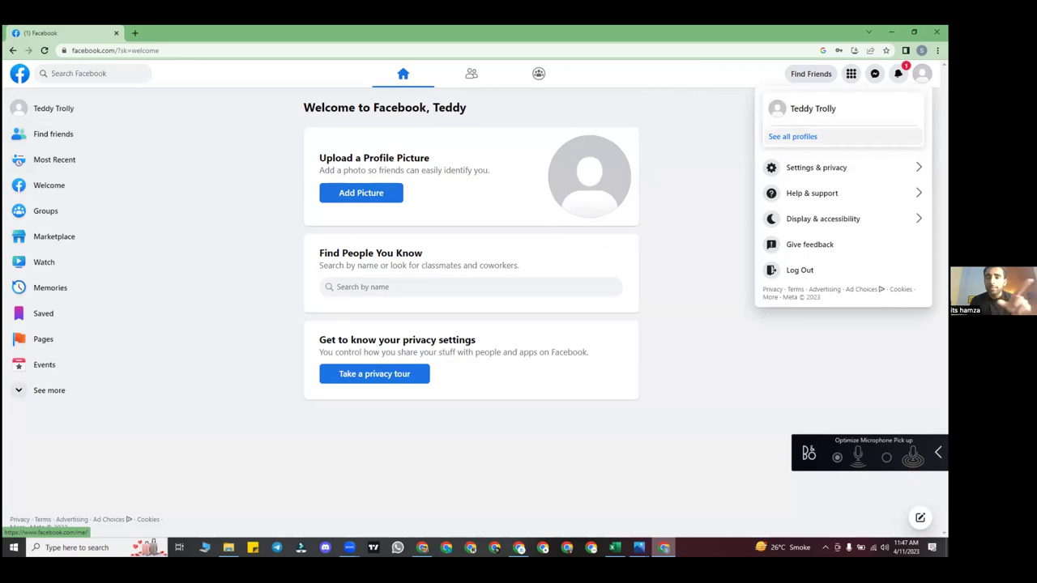
click(843, 167)
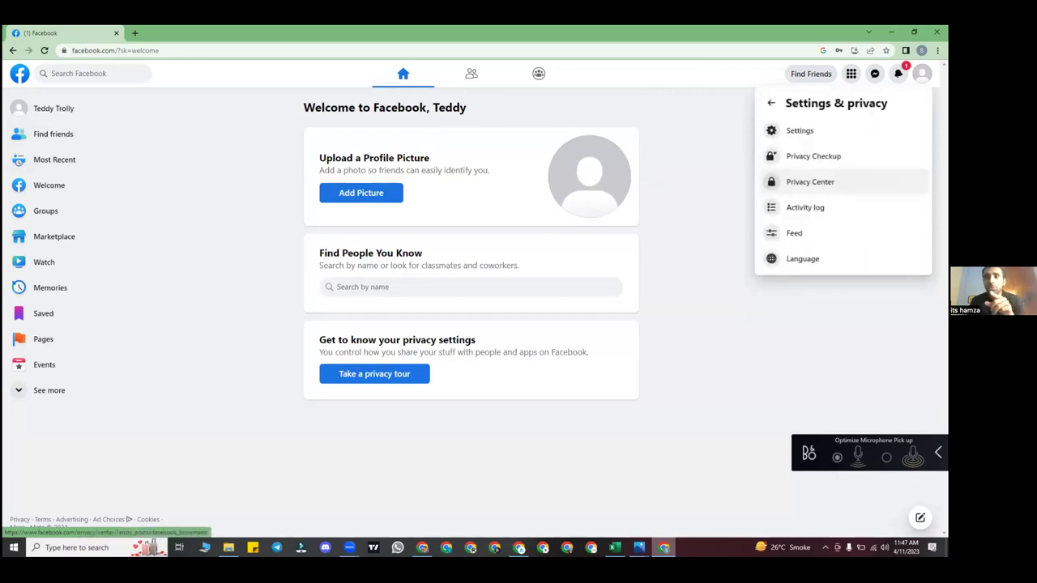
click(825, 131)
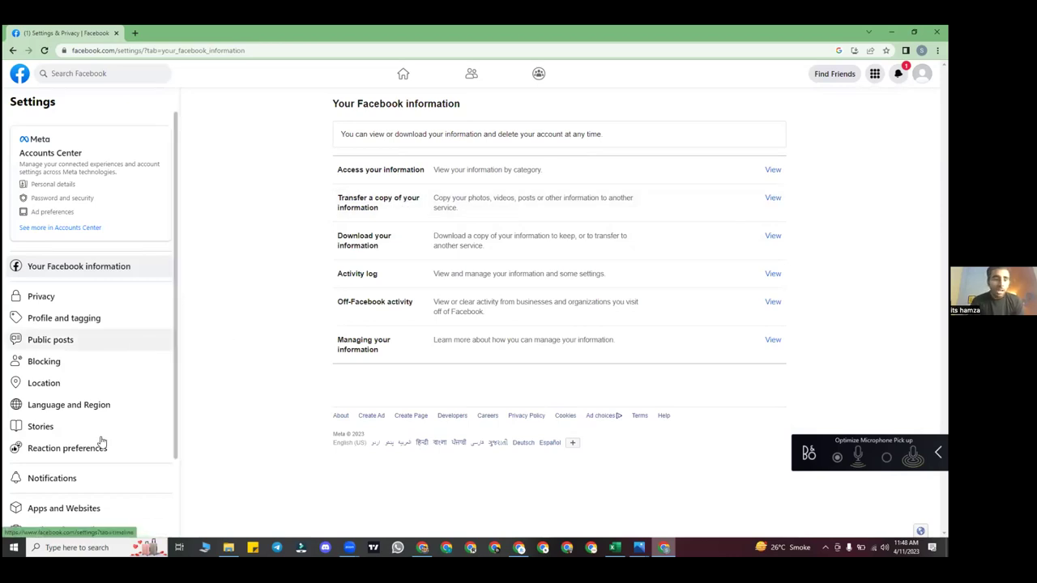
- Go from the Settings page to the Meta Accounts Center via 'See more in Accounts Center'
scroll(102, 442, down, 1)
scroll(102, 442, up, 1)
scroll(102, 442, down, 1)
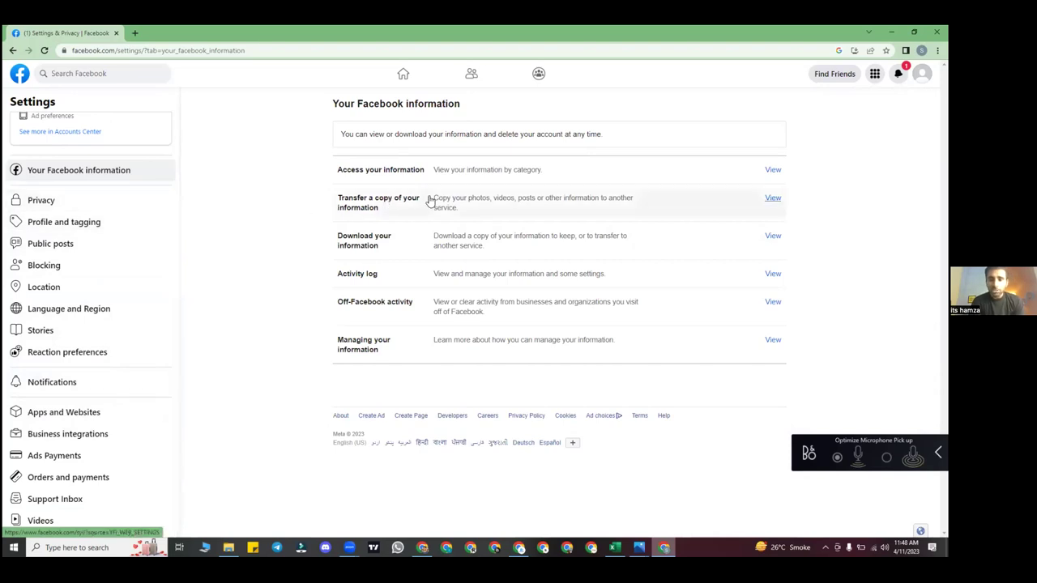
scroll(93, 277, up, 1)
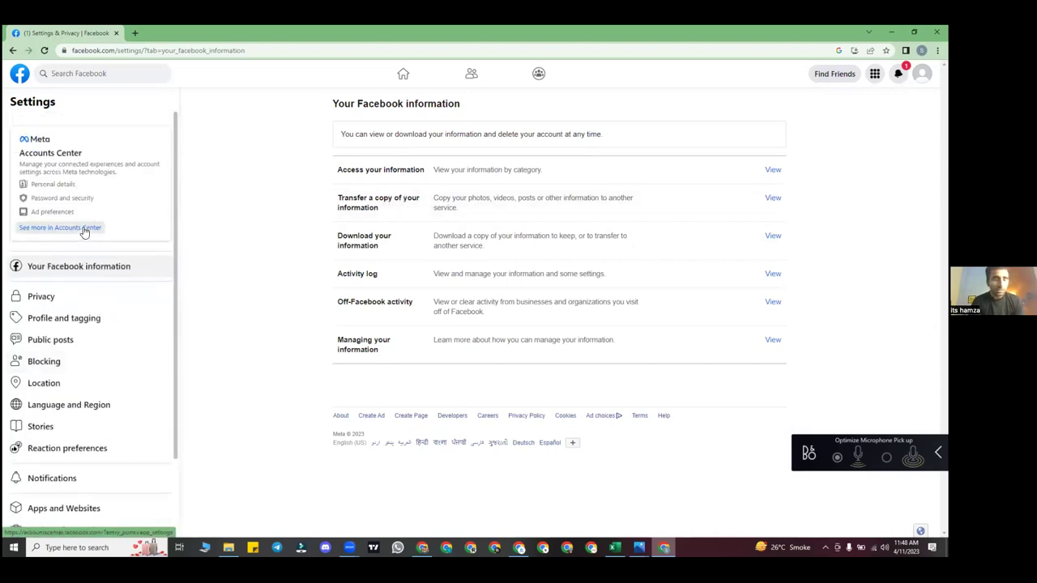
click(84, 229)
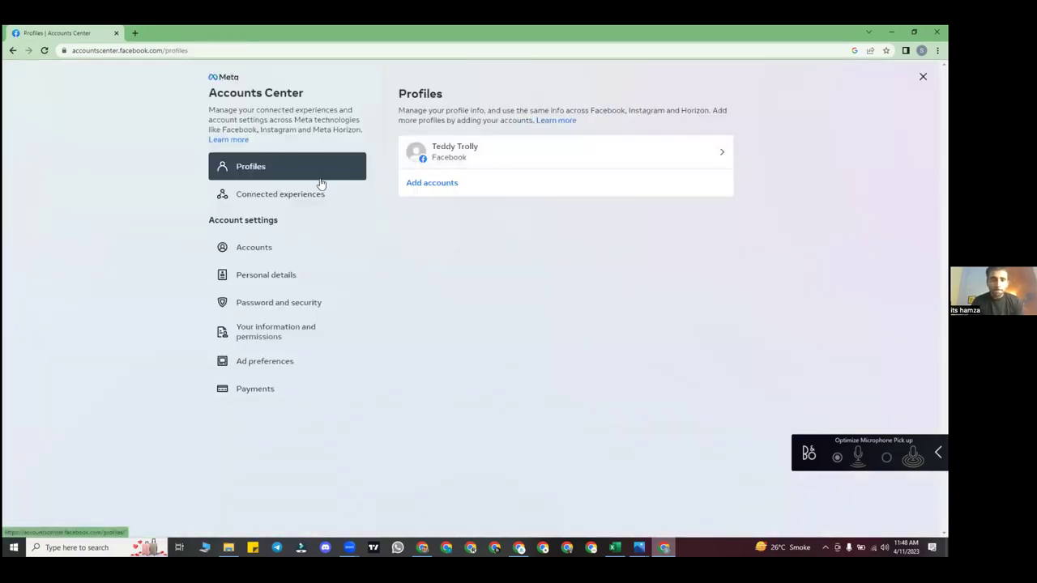
- Review the linked accounts and the account's Personal details in Accounts Center
click(308, 247)
click(306, 287)
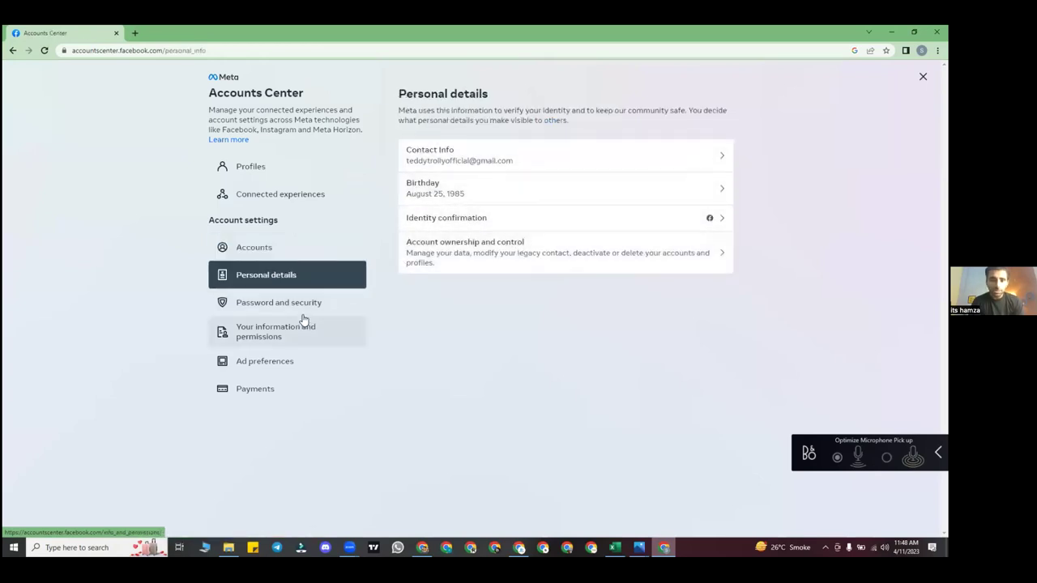
click(317, 247)
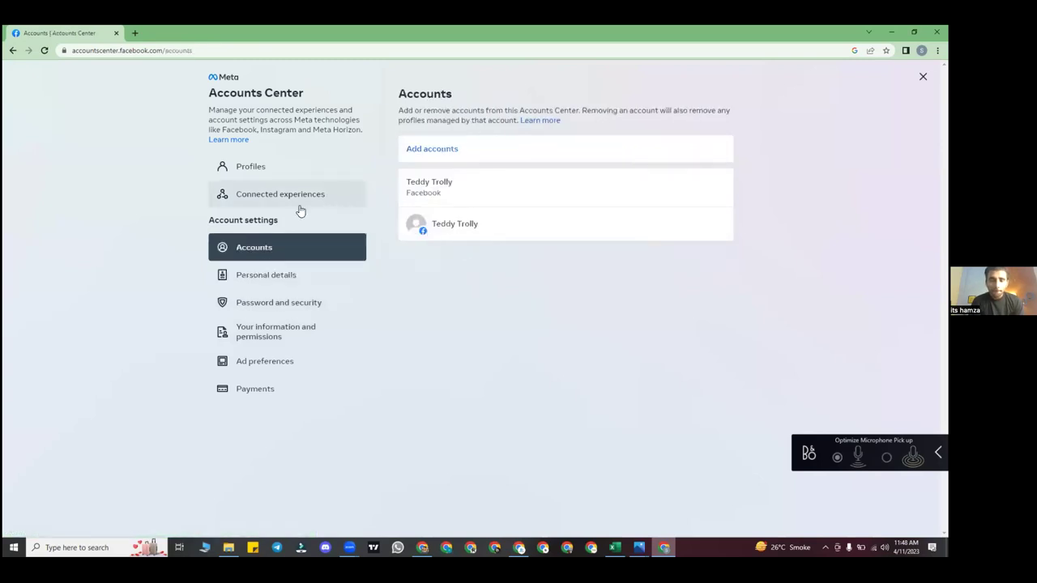
- Inspect the Facebook profile's name settings, then close them and return to the Facebook welcome page
click(303, 167)
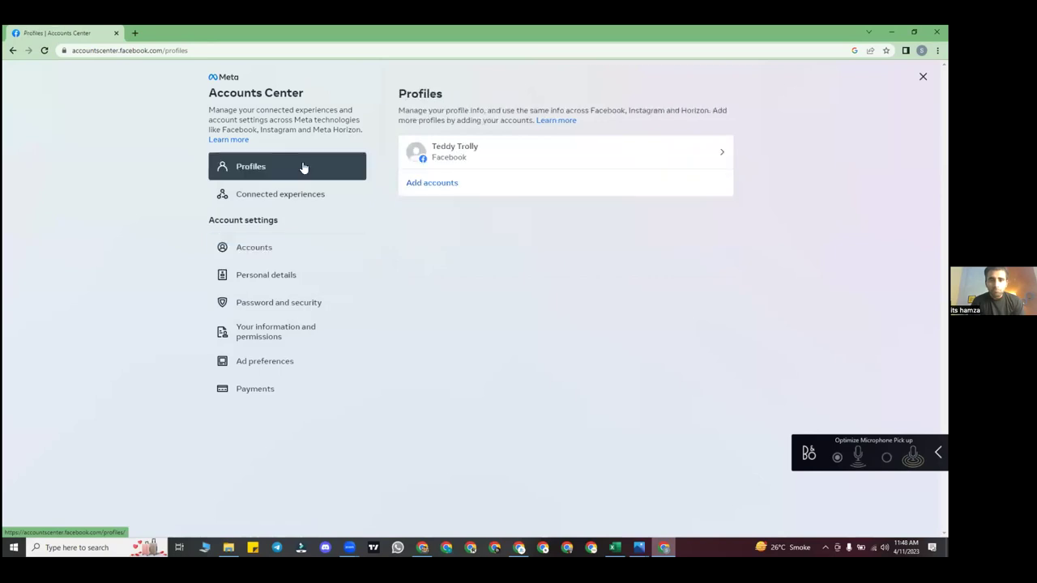
click(521, 153)
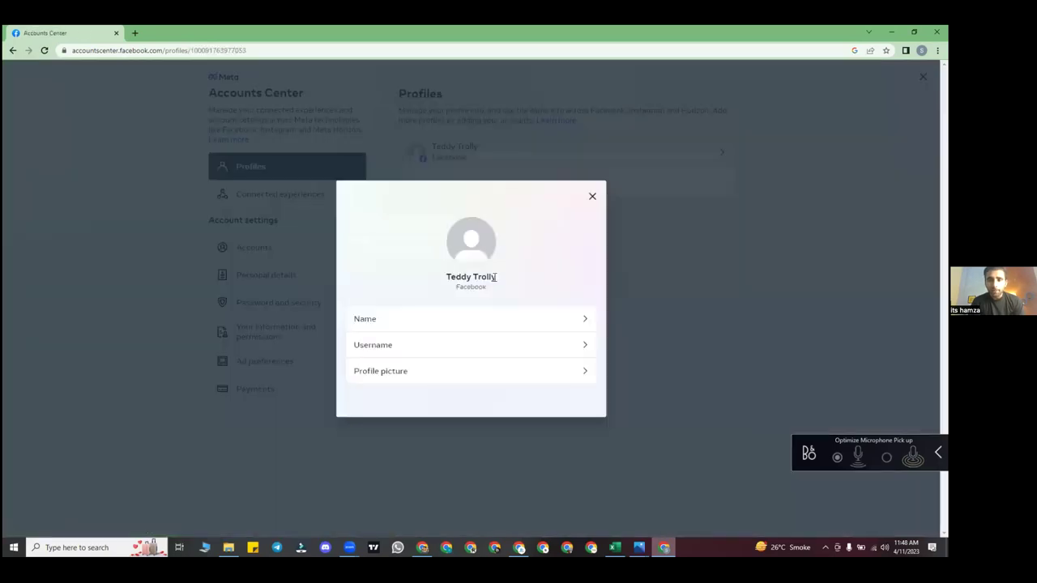
click(455, 324)
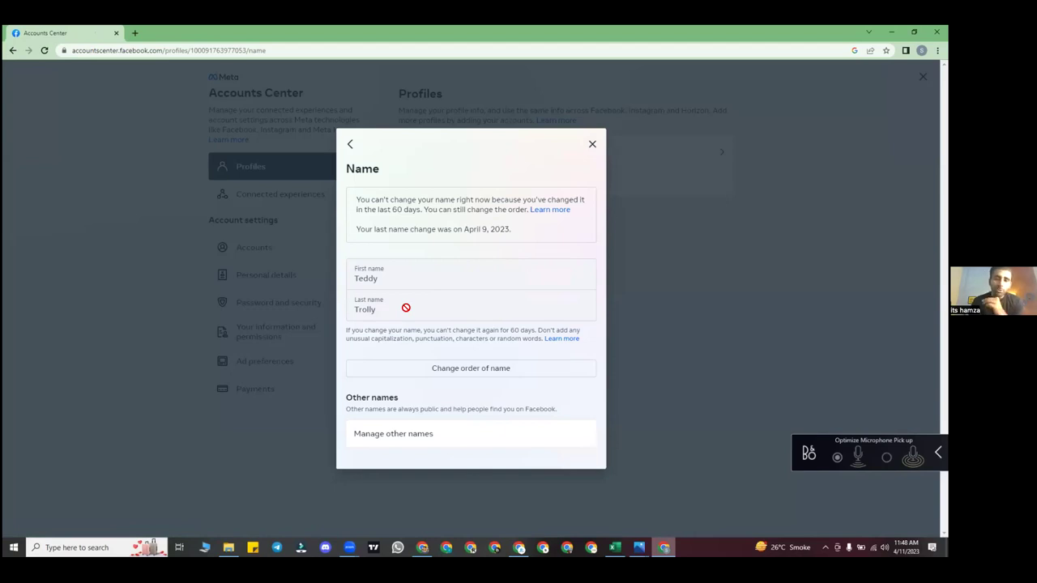
click(589, 145)
scroll(395, 233, left, 10)
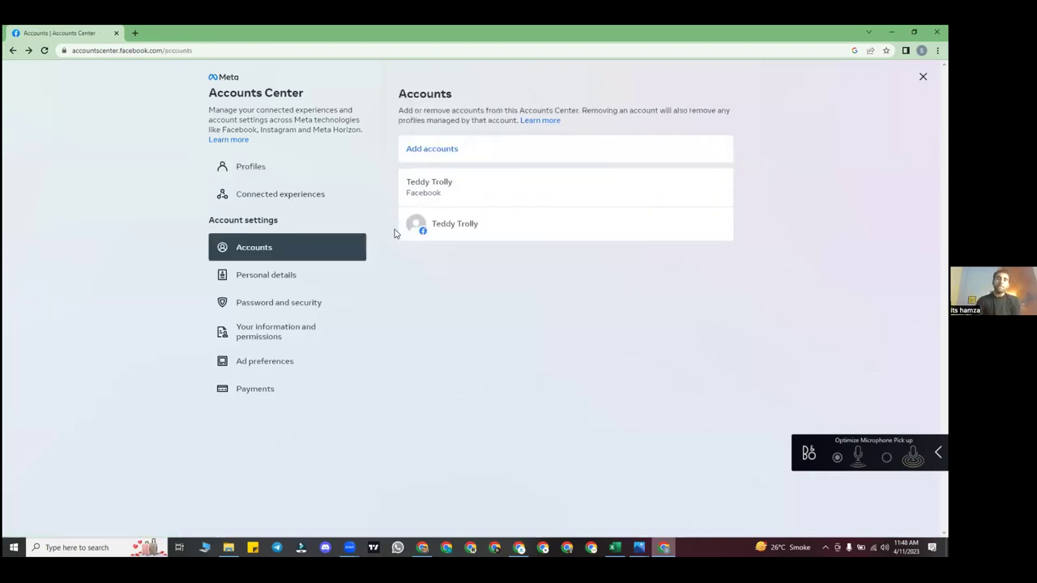
scroll(395, 273, right, 10)
scroll(394, 271, left, 10)
scroll(369, 272, left, 10)
scroll(369, 274, left, 10)
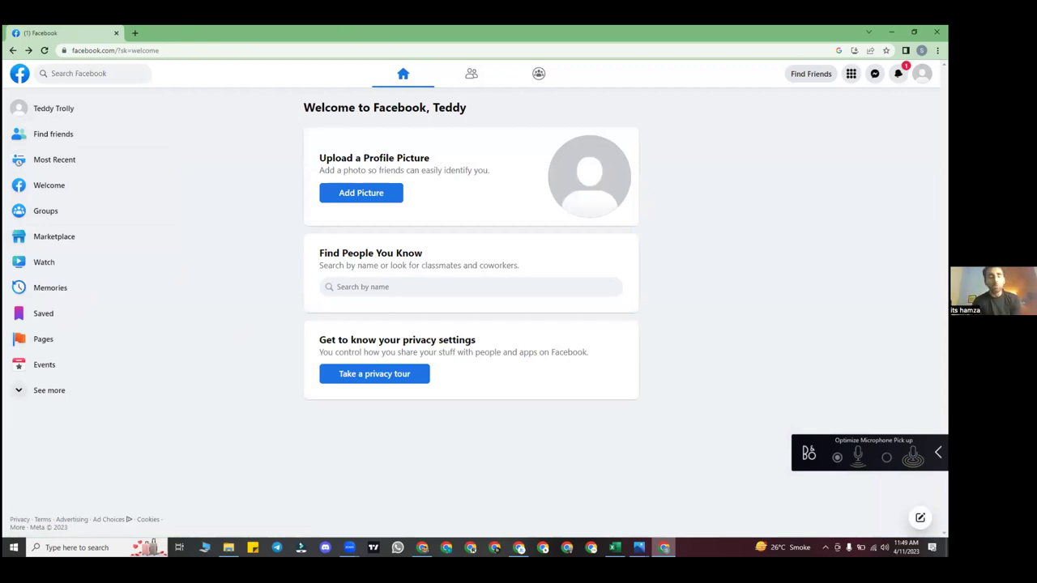
- Log out of the current Facebook account from the profile avatar dropdown
click(922, 74)
click(667, 243)
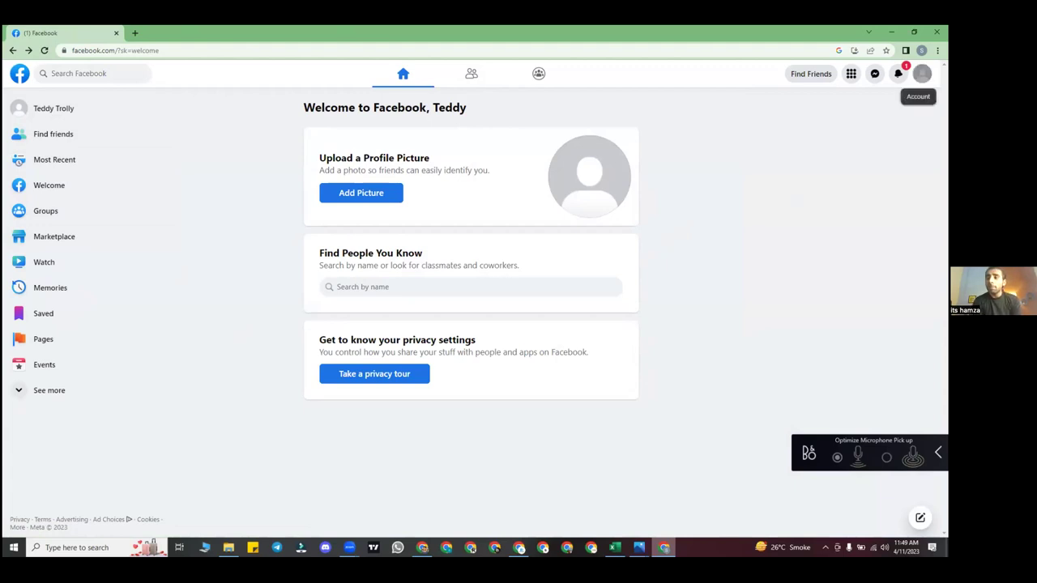
click(922, 75)
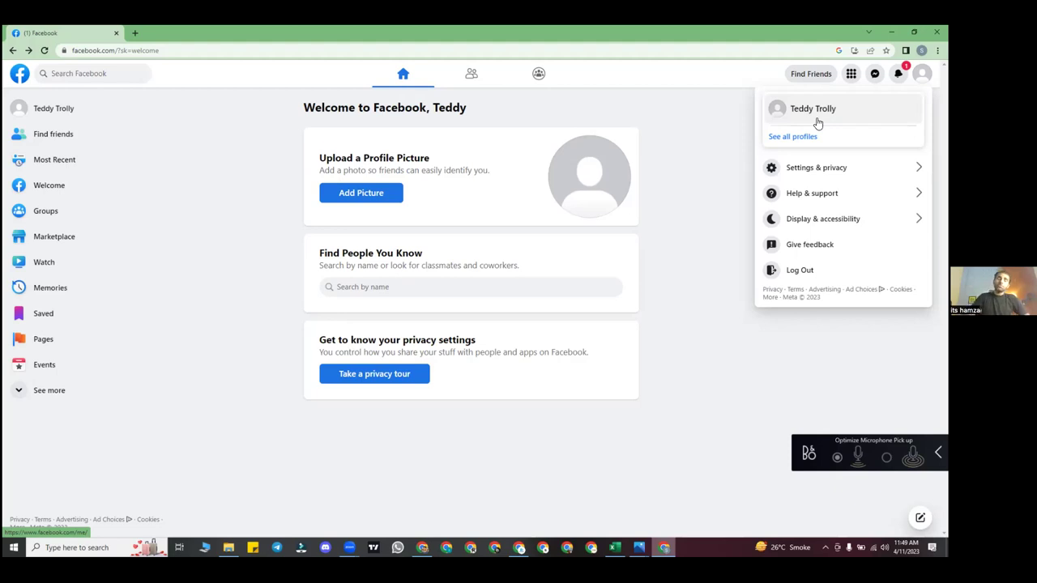
click(198, 256)
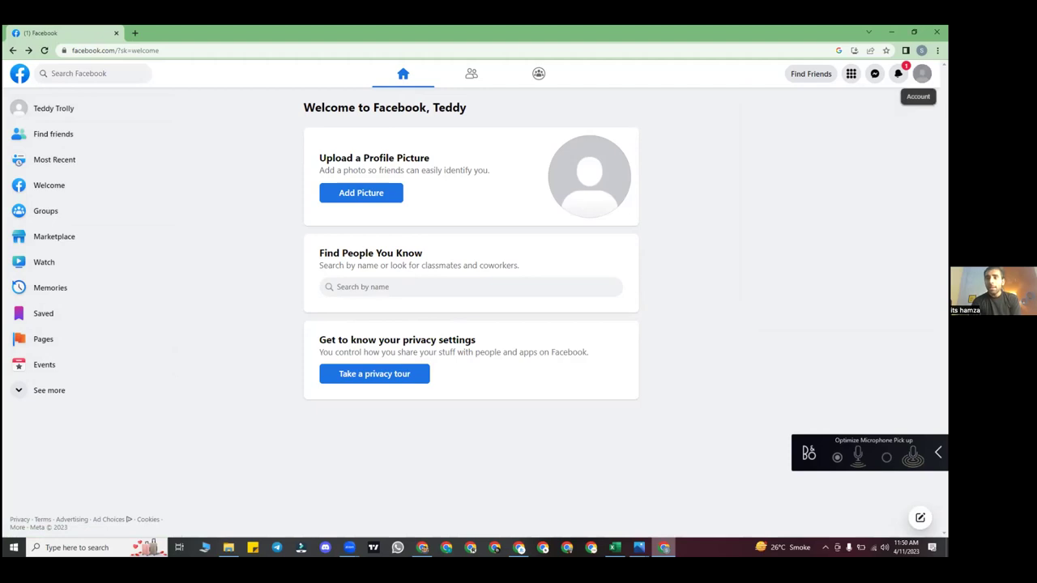
click(922, 73)
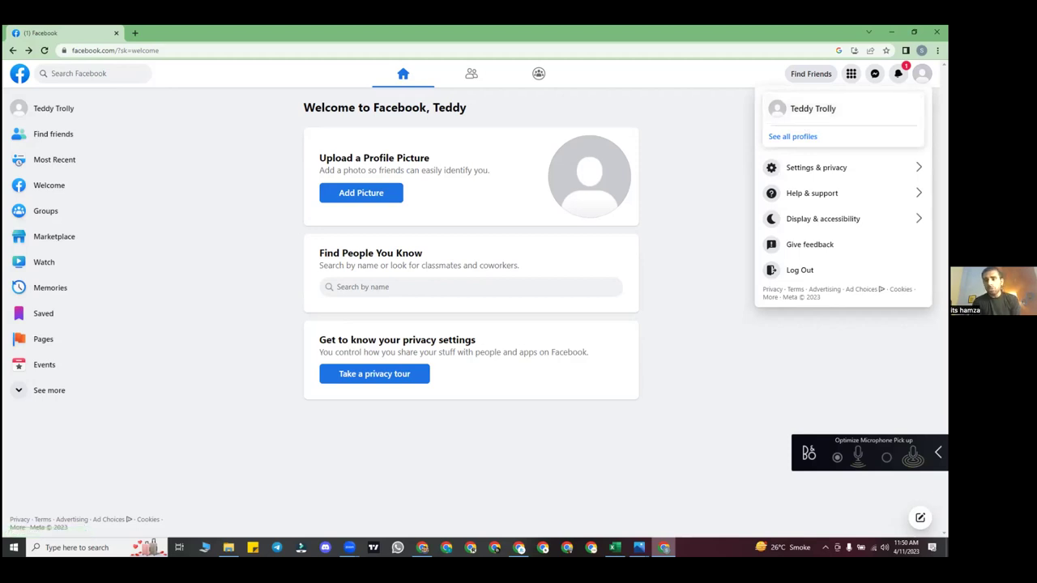
click(922, 74)
click(922, 73)
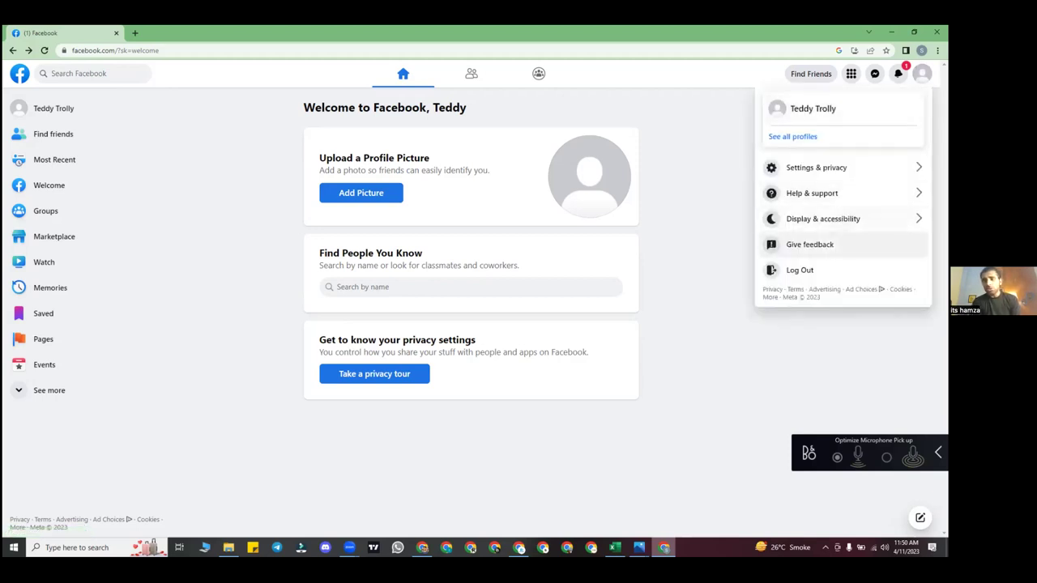
click(799, 270)
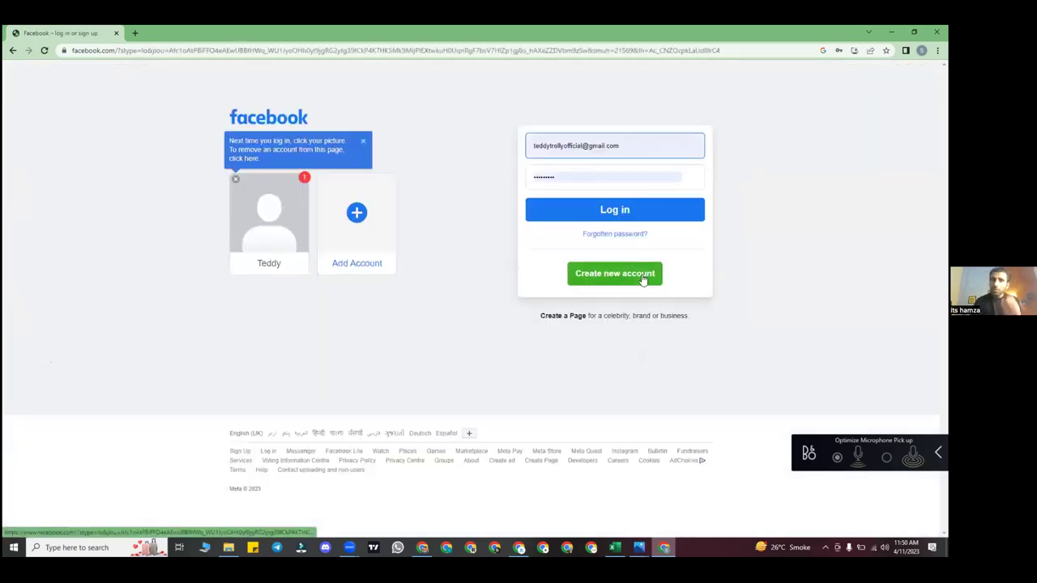
- Remove the saved account tile and enter the other account's e-mail address and password
click(235, 179)
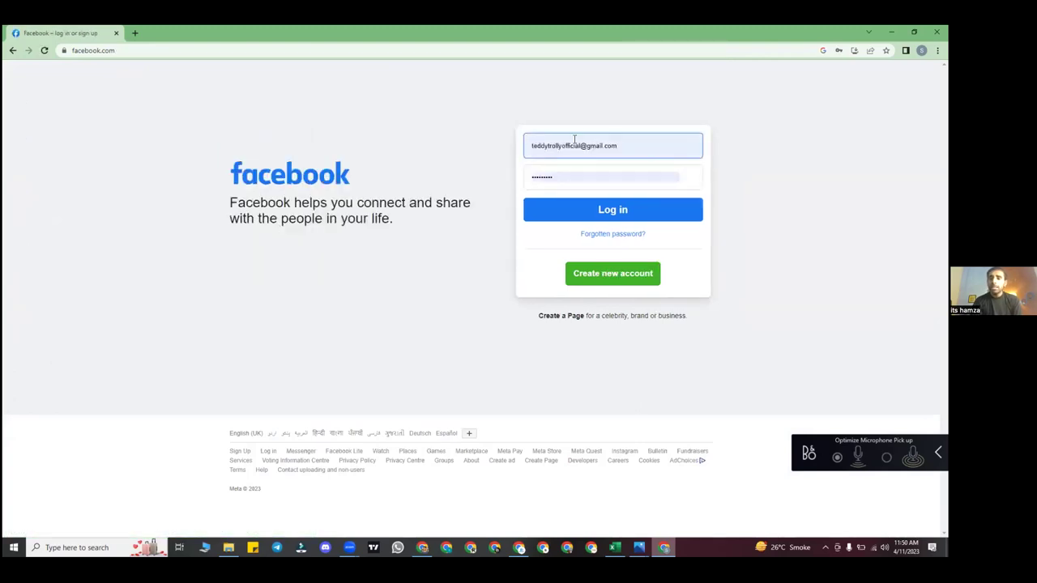
click(634, 153)
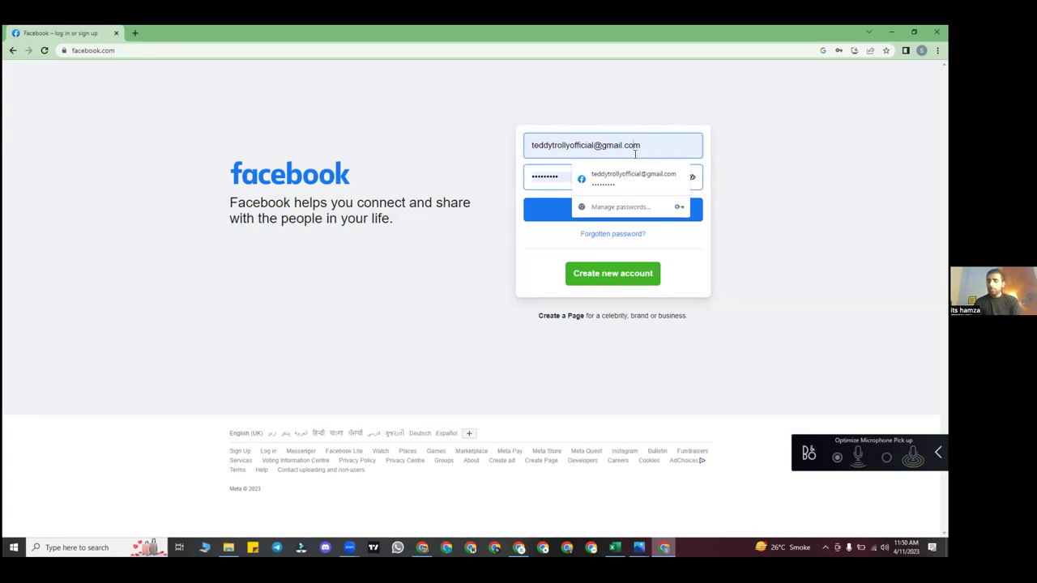
key(ctrl+a)
key(BackSpace)
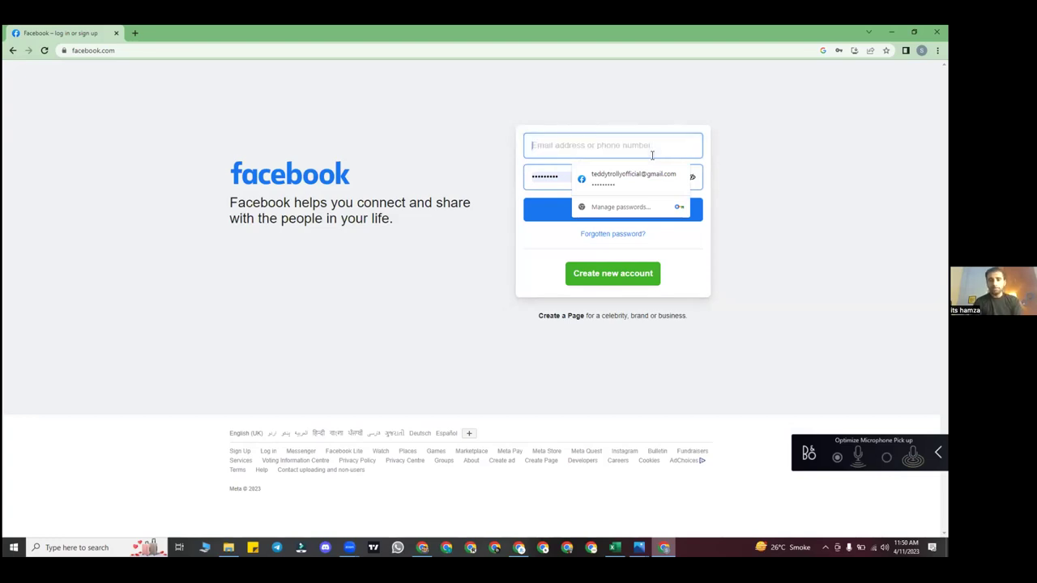
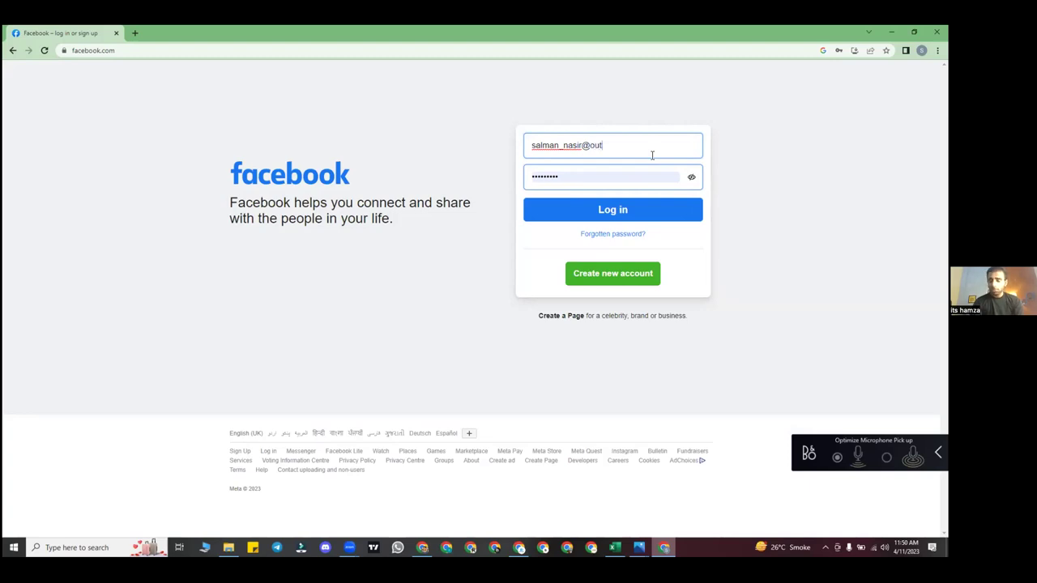
key(Tab)
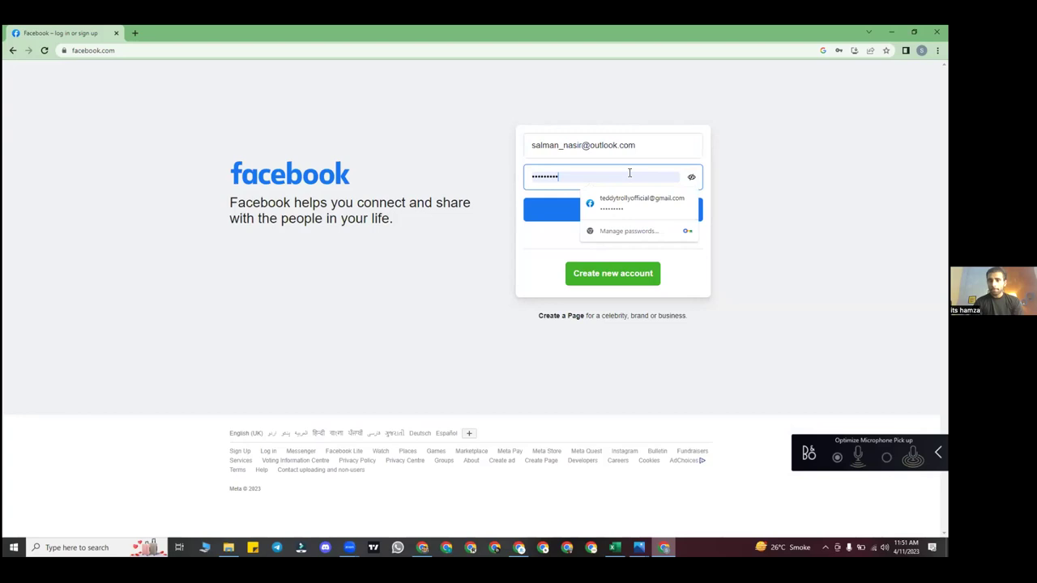
key(BackSpace)
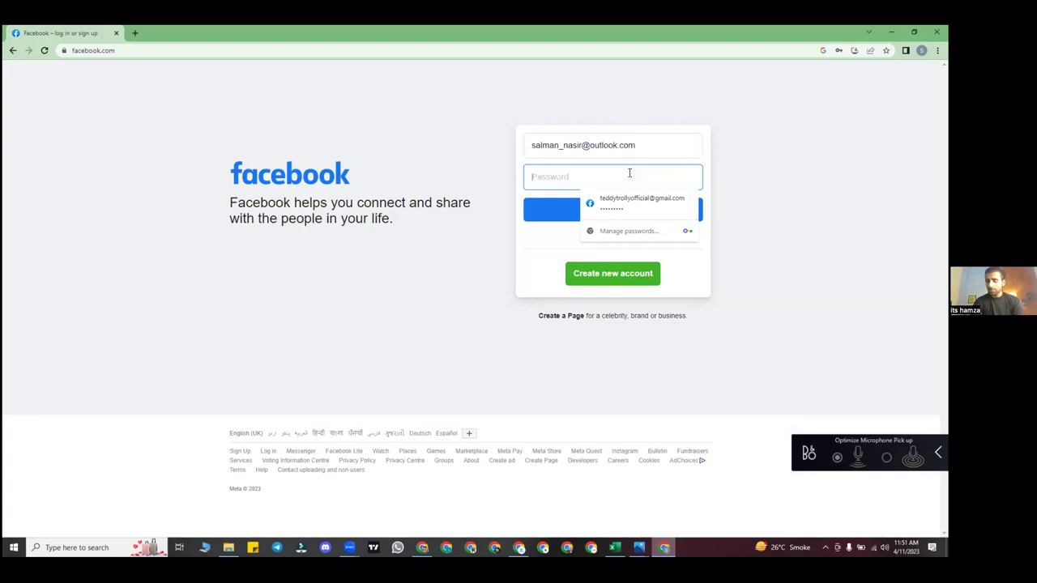
text(******)
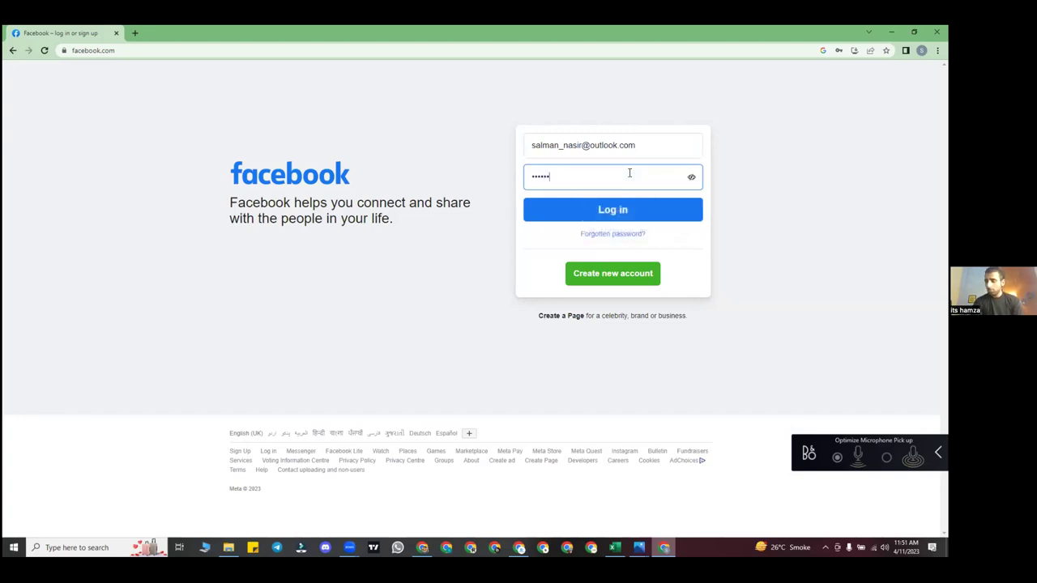
text(***)
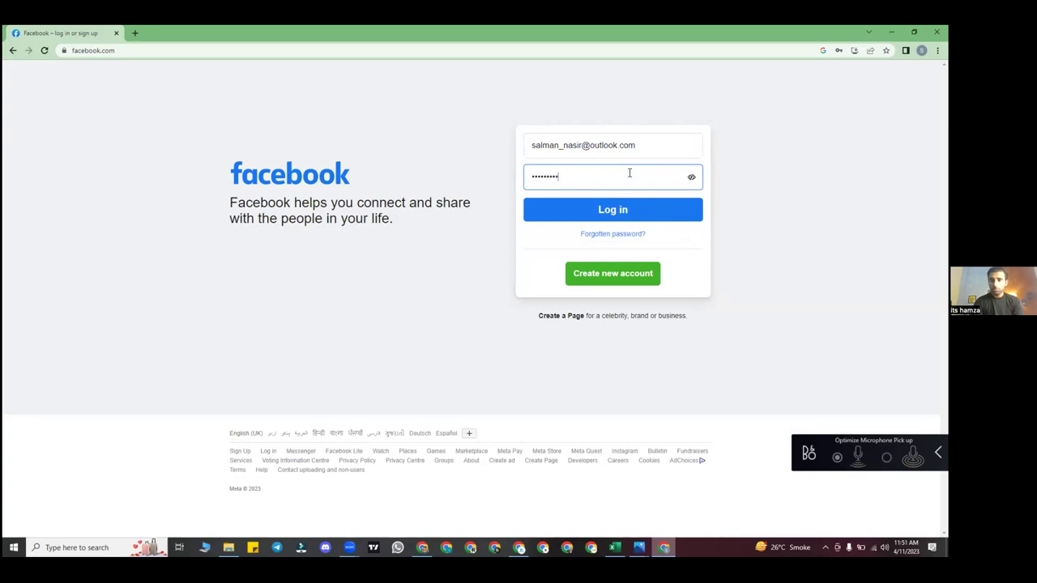
- Submit the login, then re-enter the password after the incorrect-password error
click(621, 211)
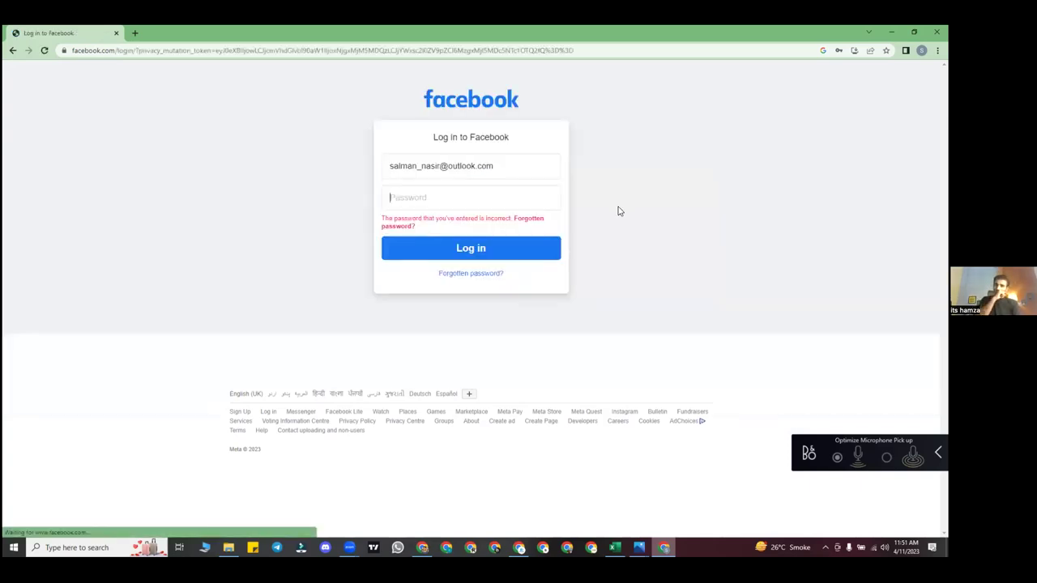
click(508, 199)
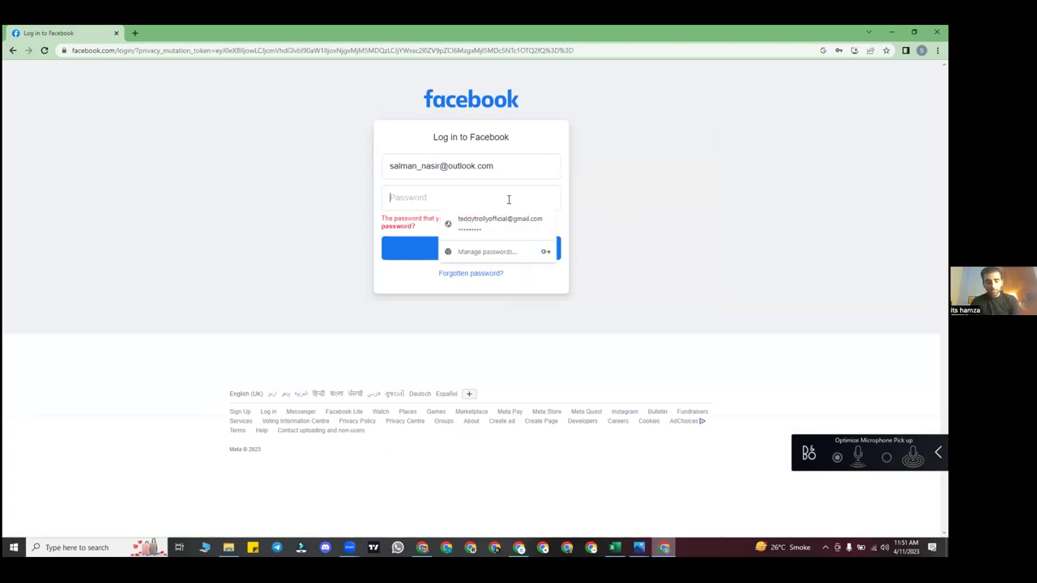
text(******)
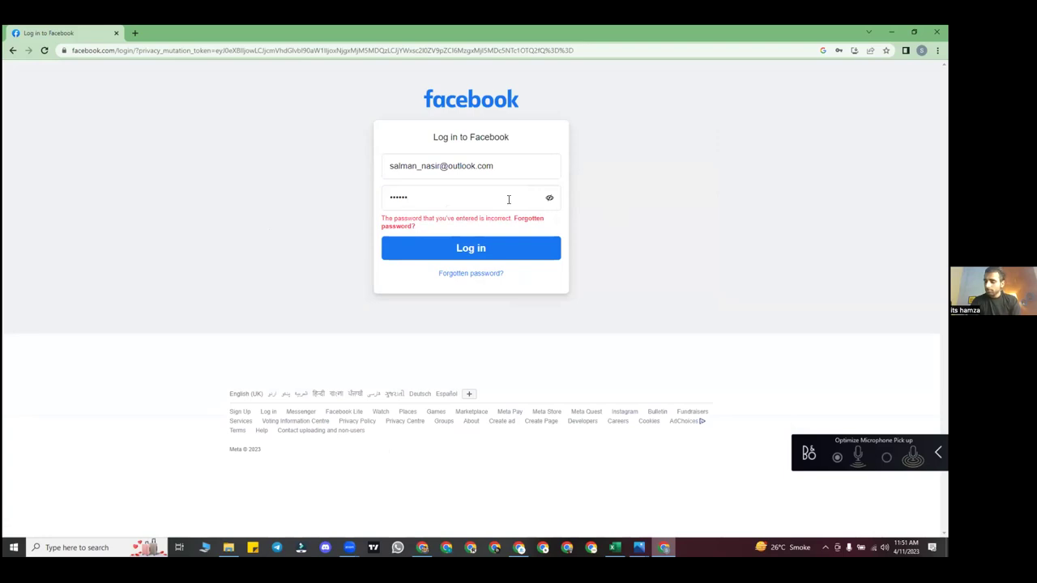
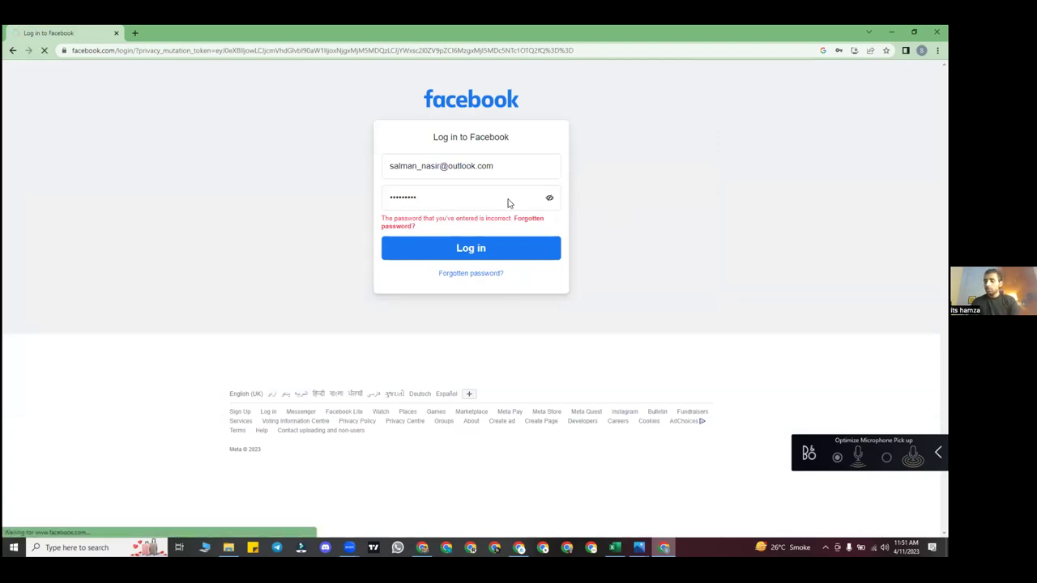
- Resubmit the login with a retyped password, then enter the password again after the incorrect-password error
text(*********)
key(Return)
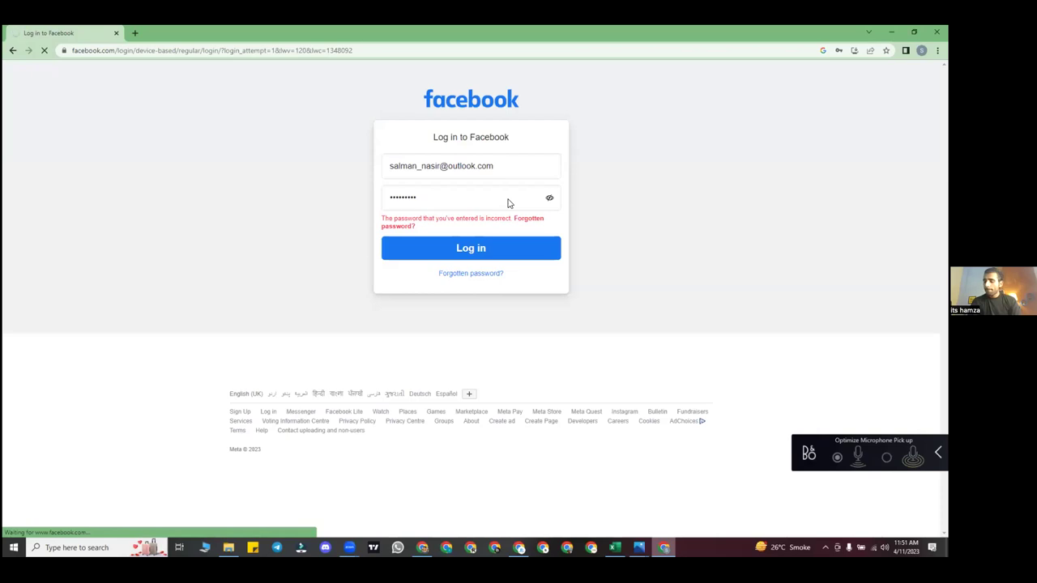
text(********)
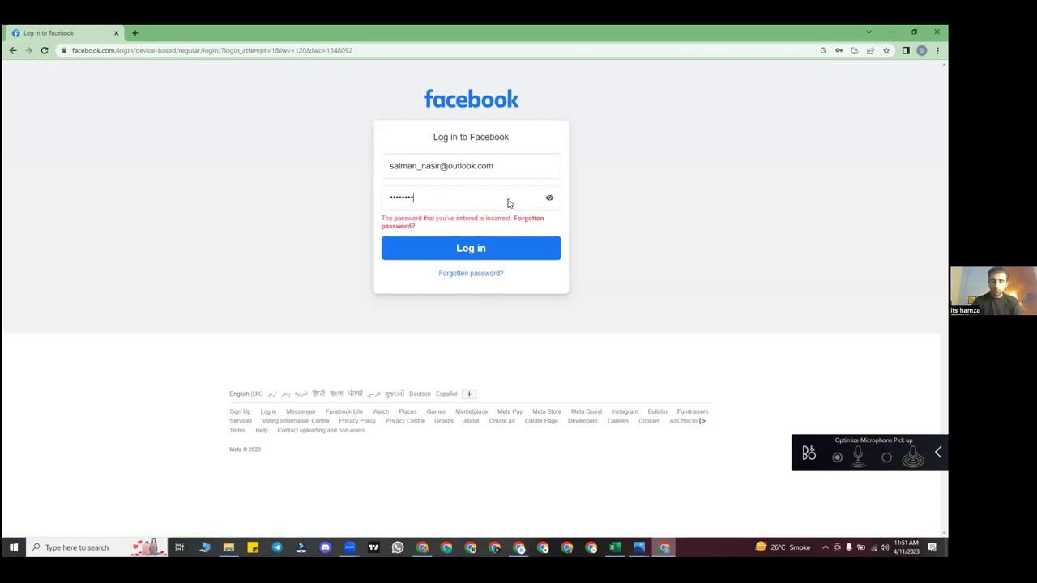
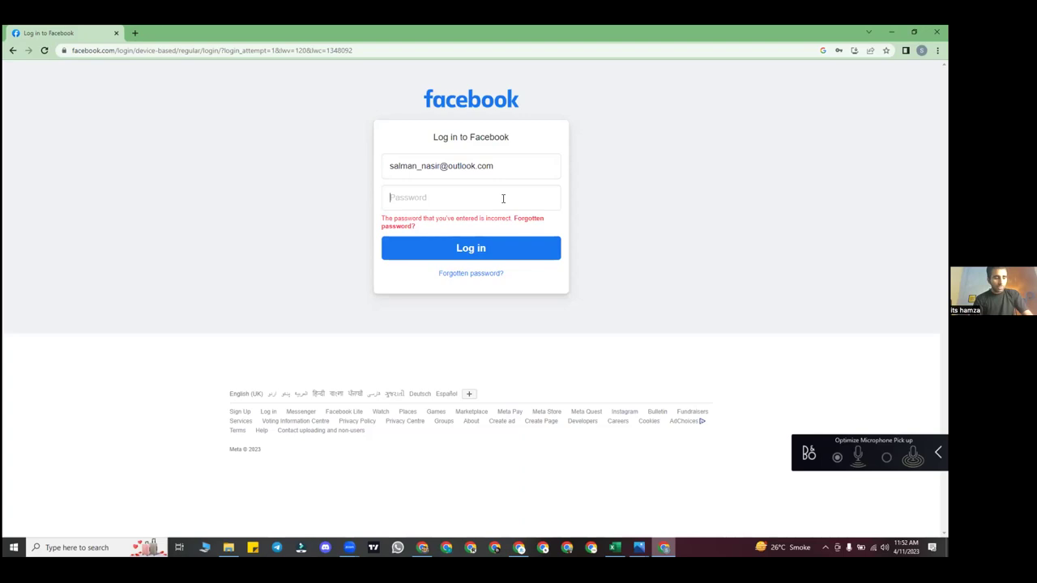
- Enter the account password and log in, then retype it after the incorrect-password error
click(486, 202)
text(••••••)
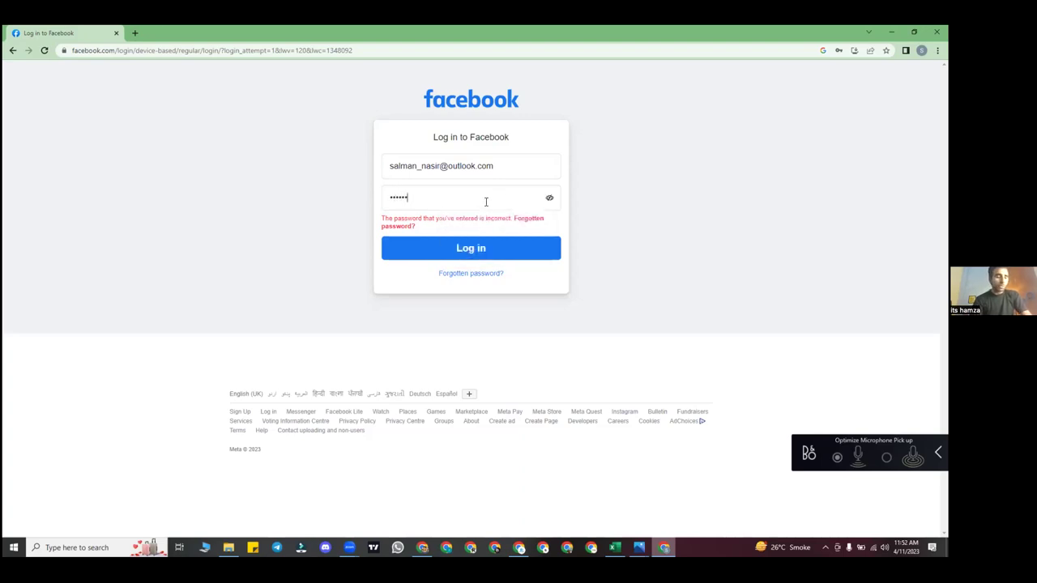
text(•••)
click(493, 257)
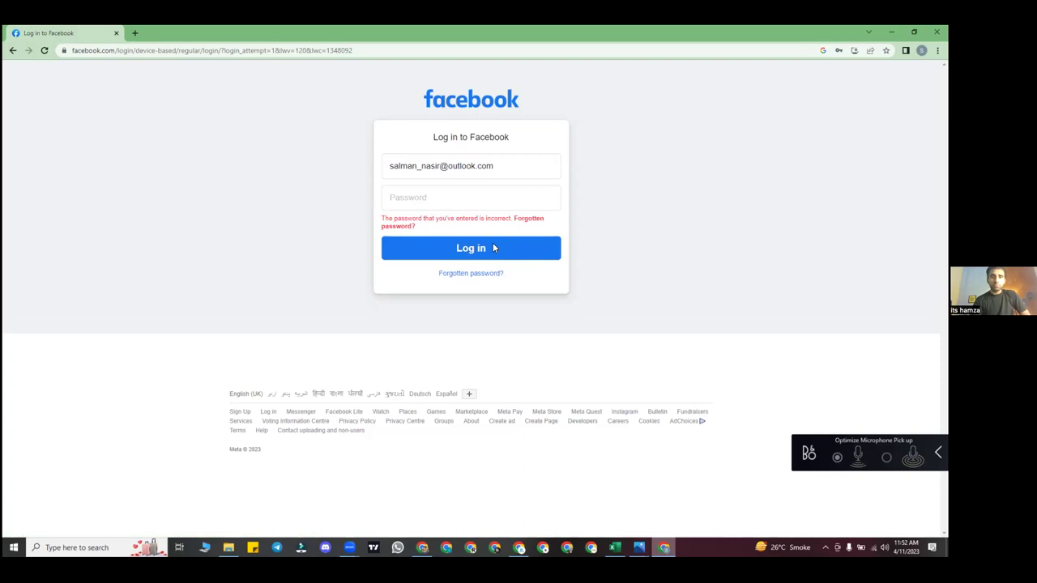
click(462, 194)
text(••••••)
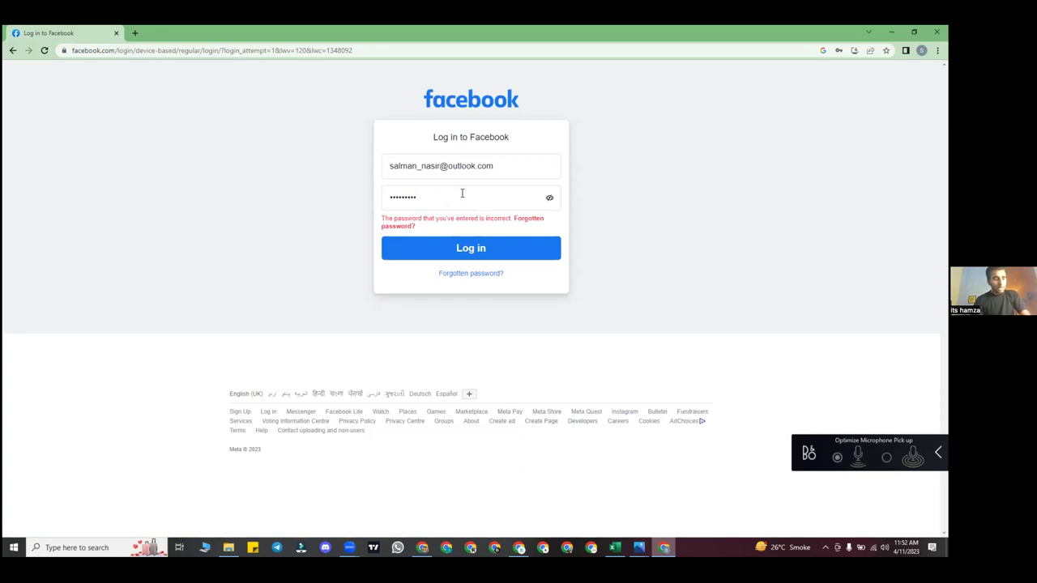
- Submit the login, then retype the account password in the Password field after the error
click(405, 248)
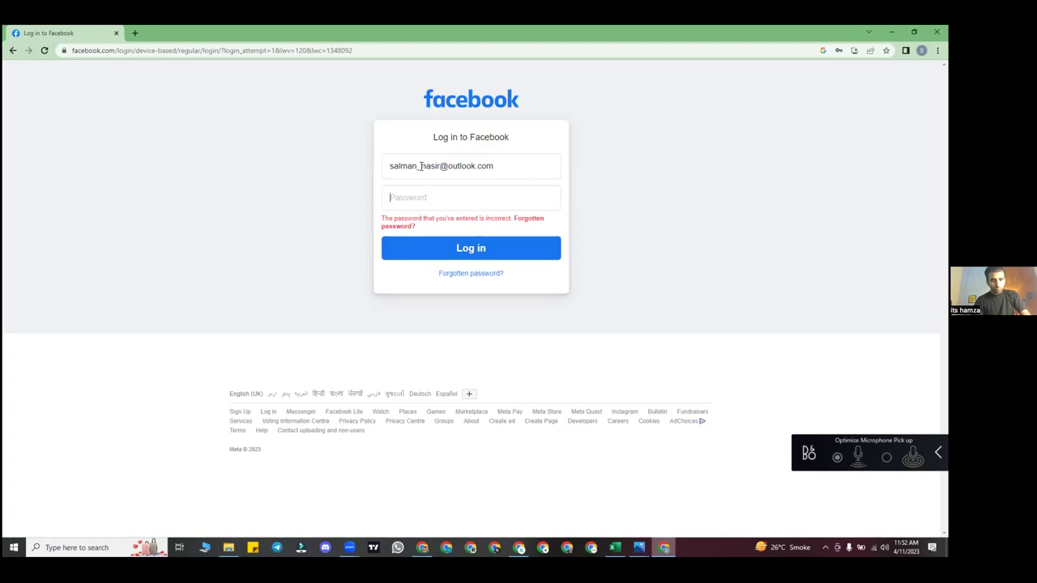
click(455, 195)
text(••••••)
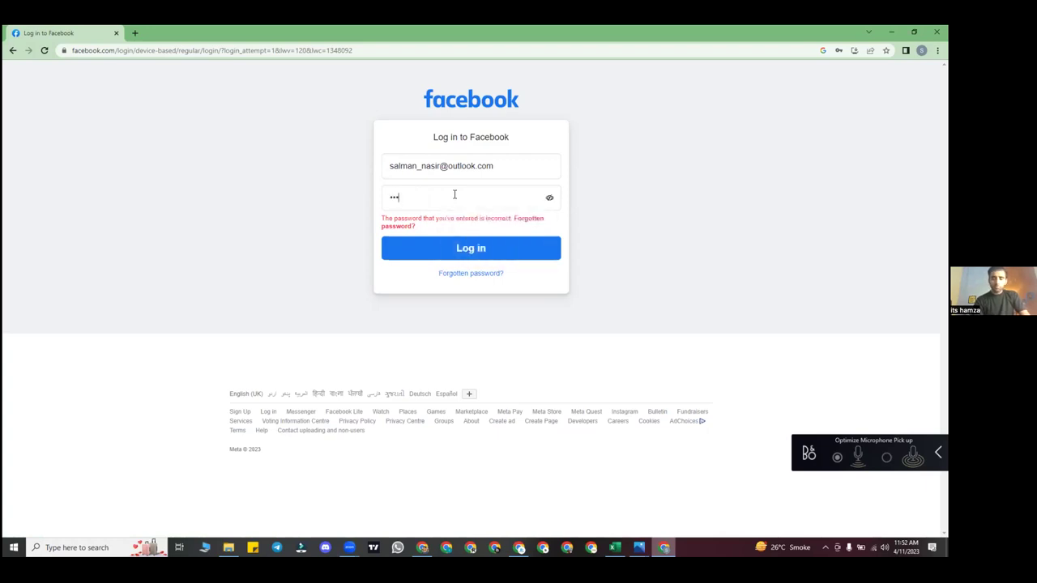
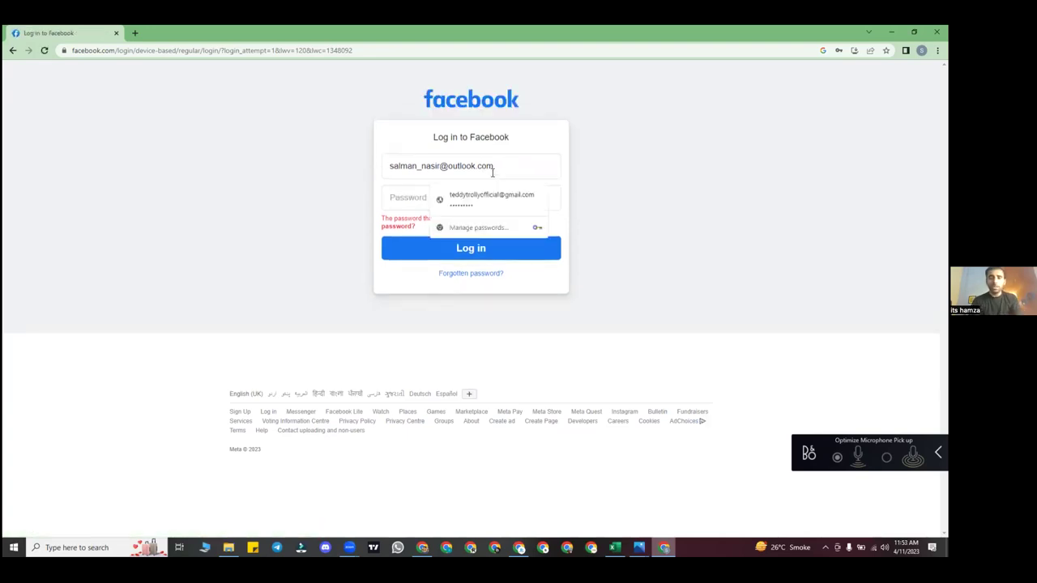
- Sign in to Facebook using Chrome's saved login for the business account
click(484, 199)
click(446, 254)
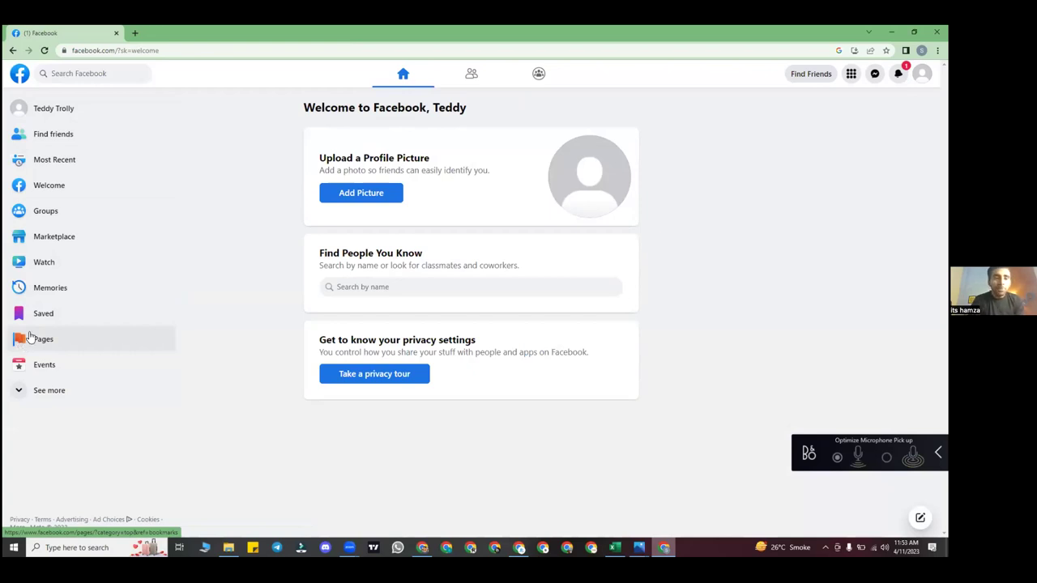
- Start a new Page named Teddytrolly.pk, then abandon the draft with Leave Page
click(32, 339)
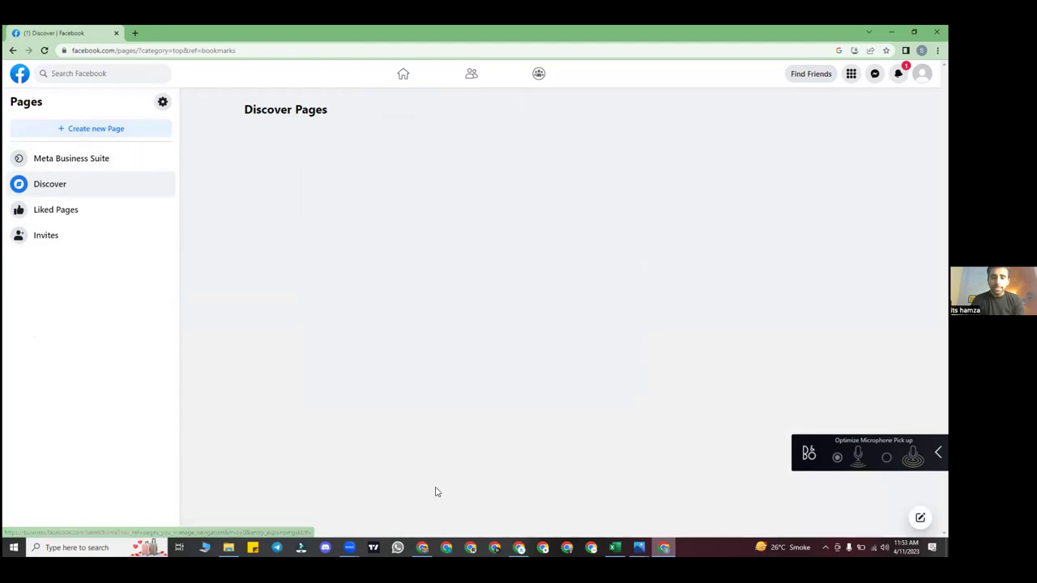
click(92, 132)
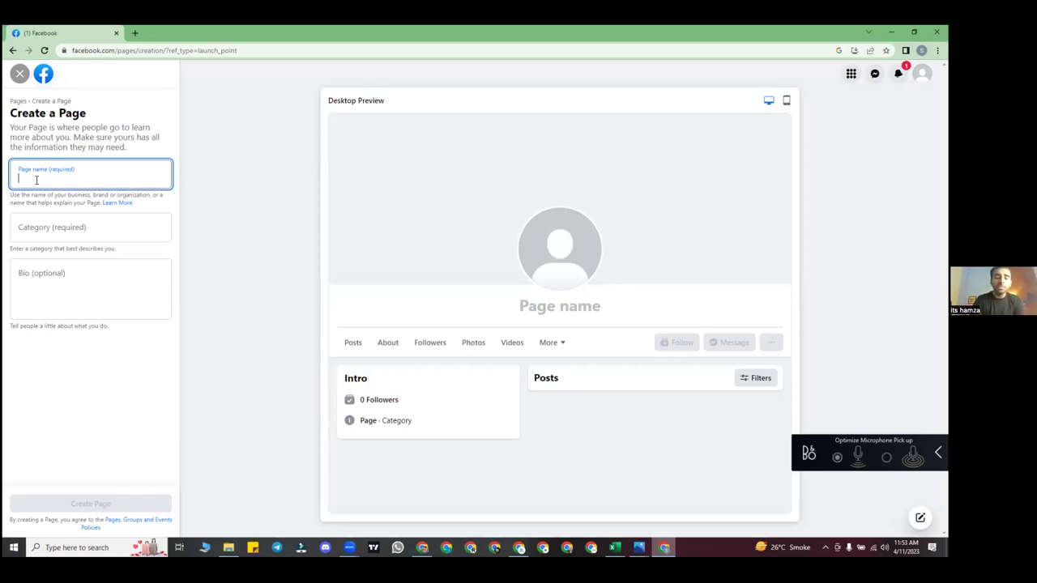
text(teddy)
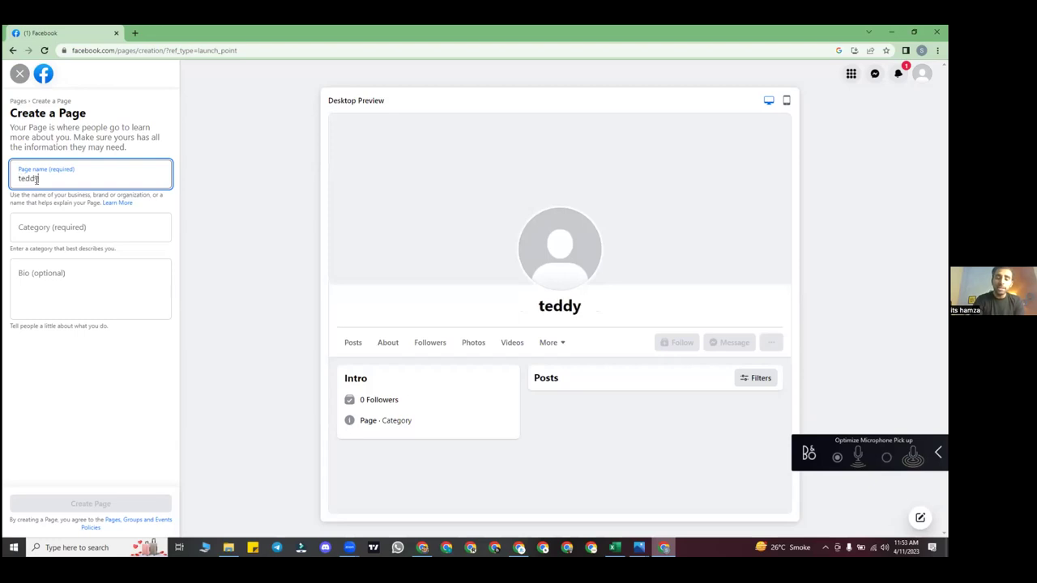
text(tro)
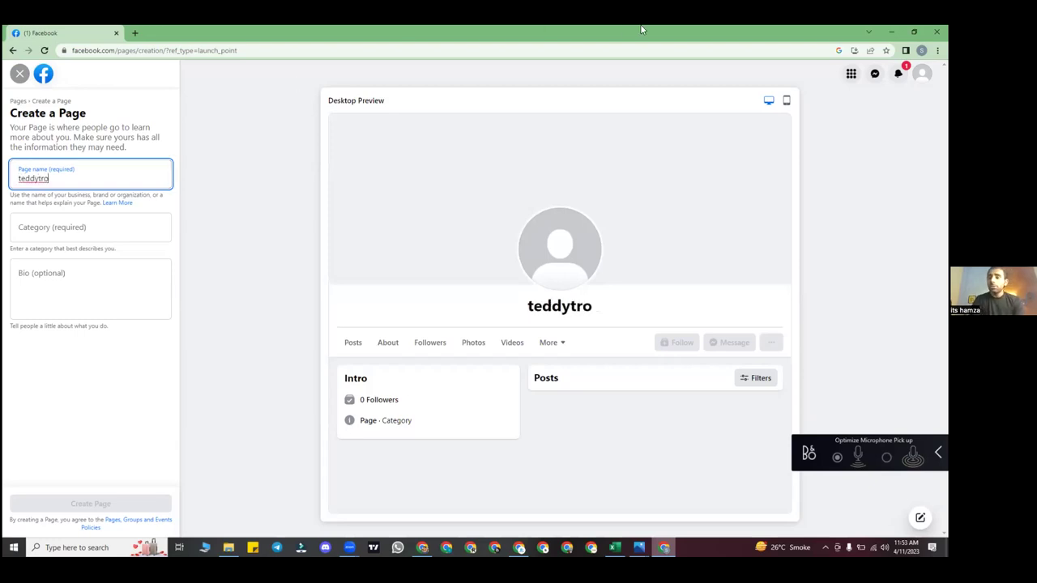
click(921, 50)
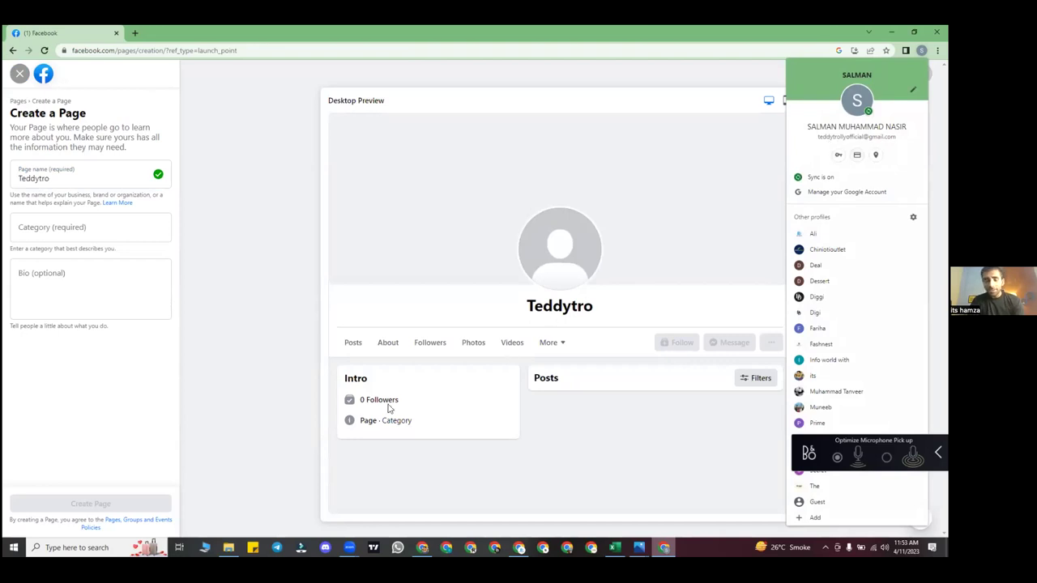
click(67, 184)
text(lly.pk)
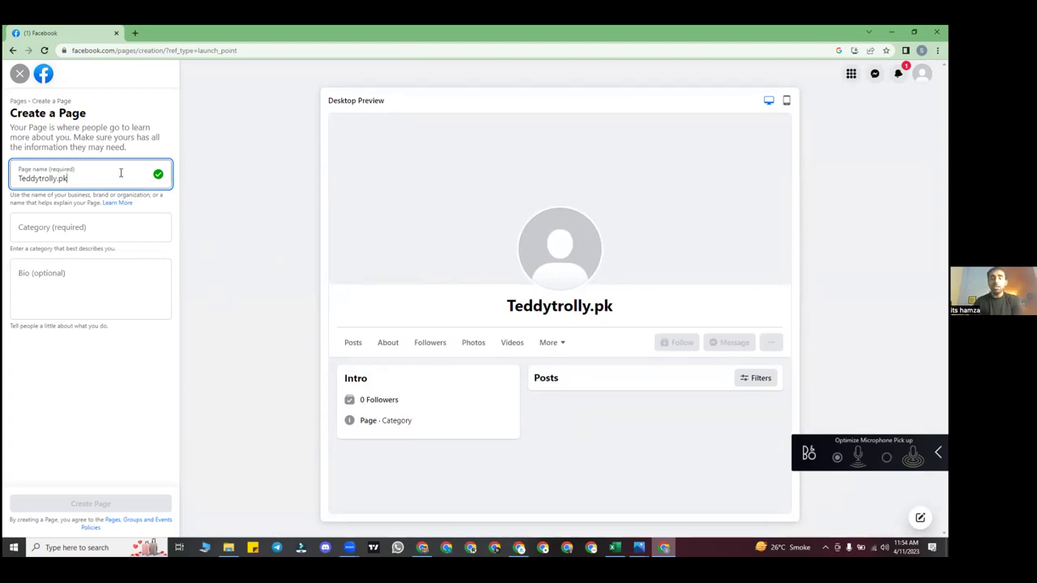
click(20, 74)
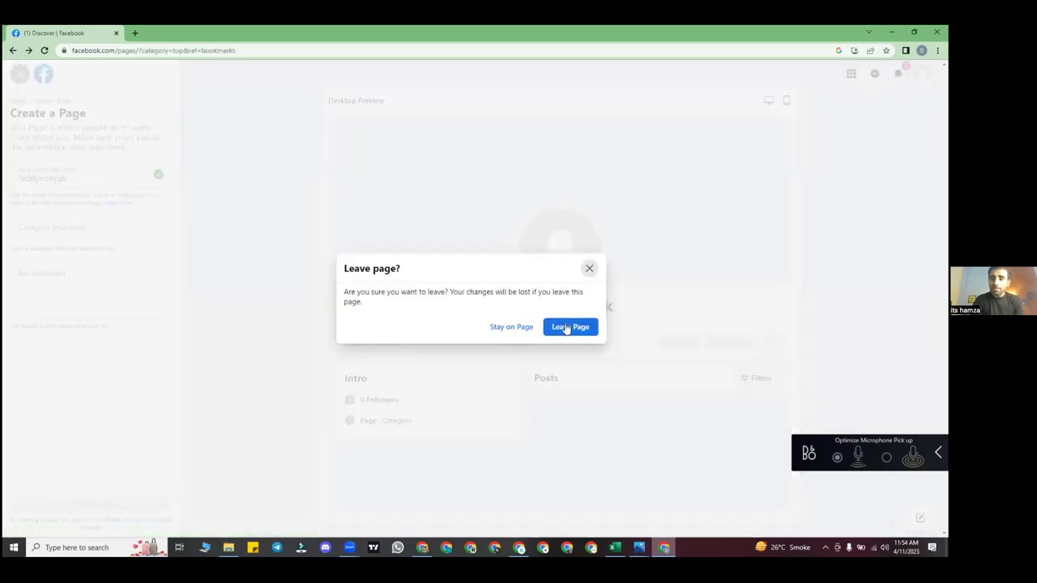
click(567, 329)
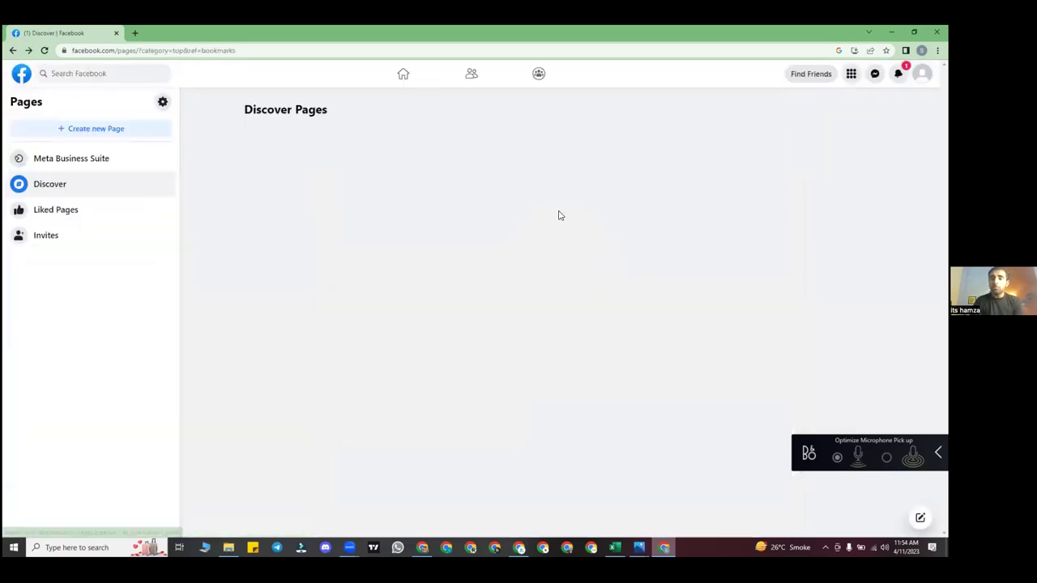
- Start a new Page named Teddytrolly.pk with the category Shopping Mall
click(12, 51)
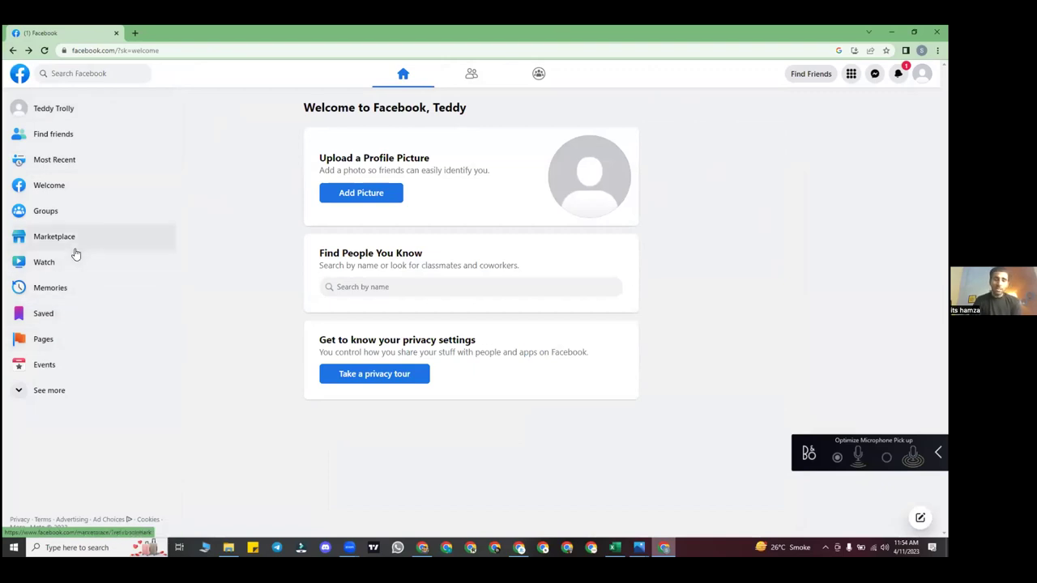
click(66, 338)
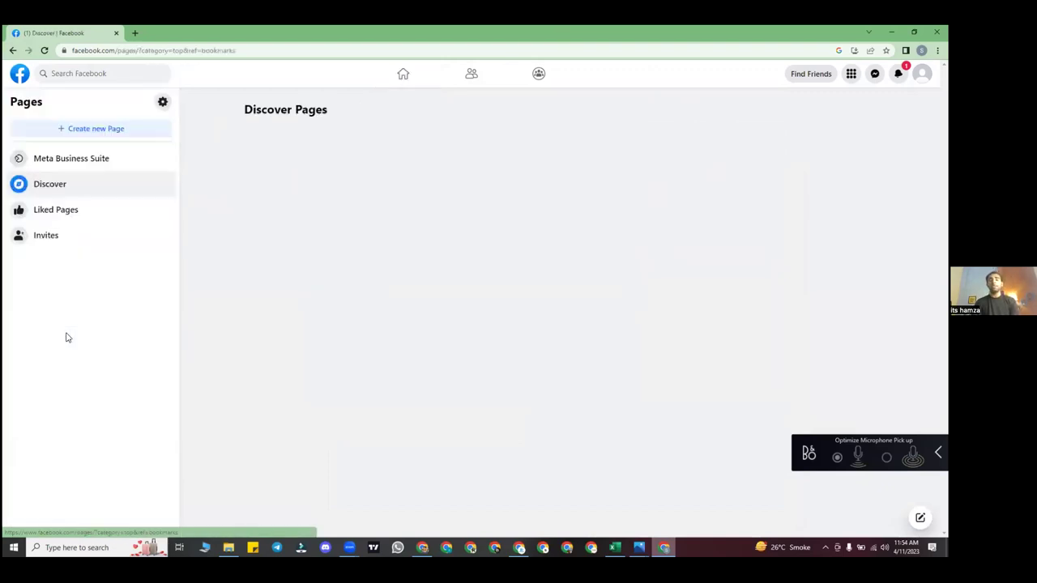
click(105, 130)
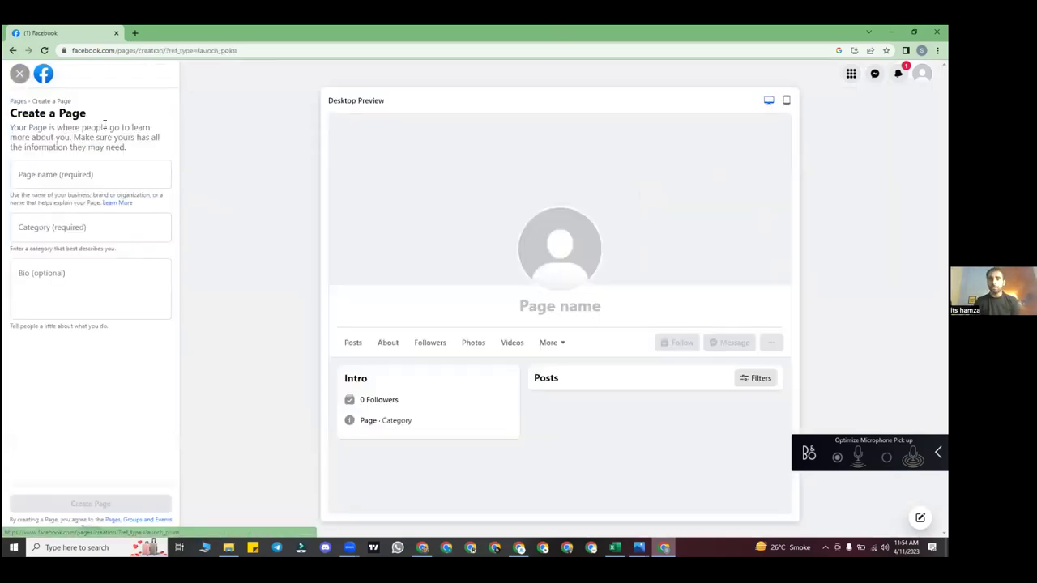
click(134, 184)
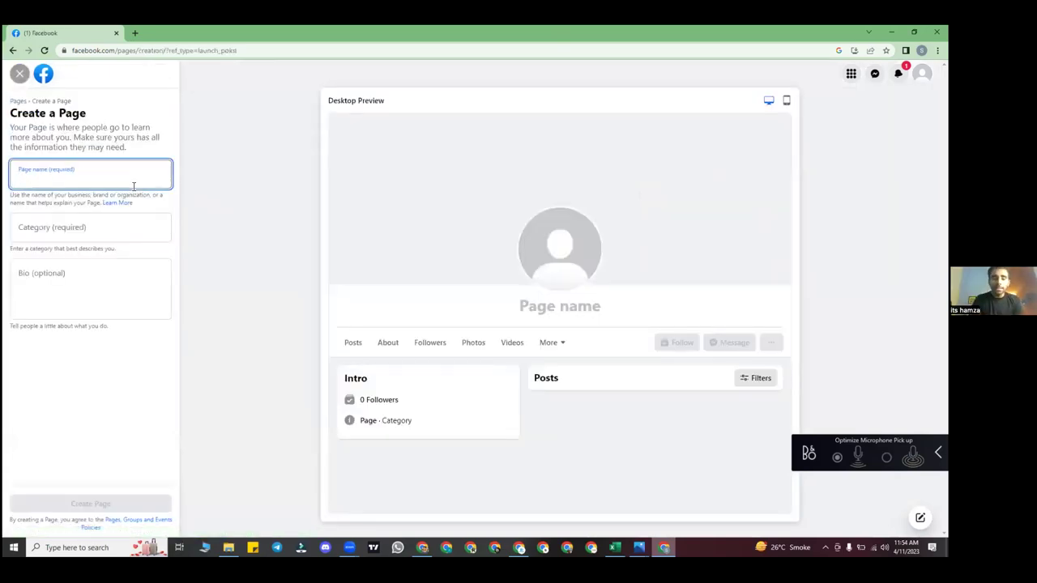
text(Teddy)
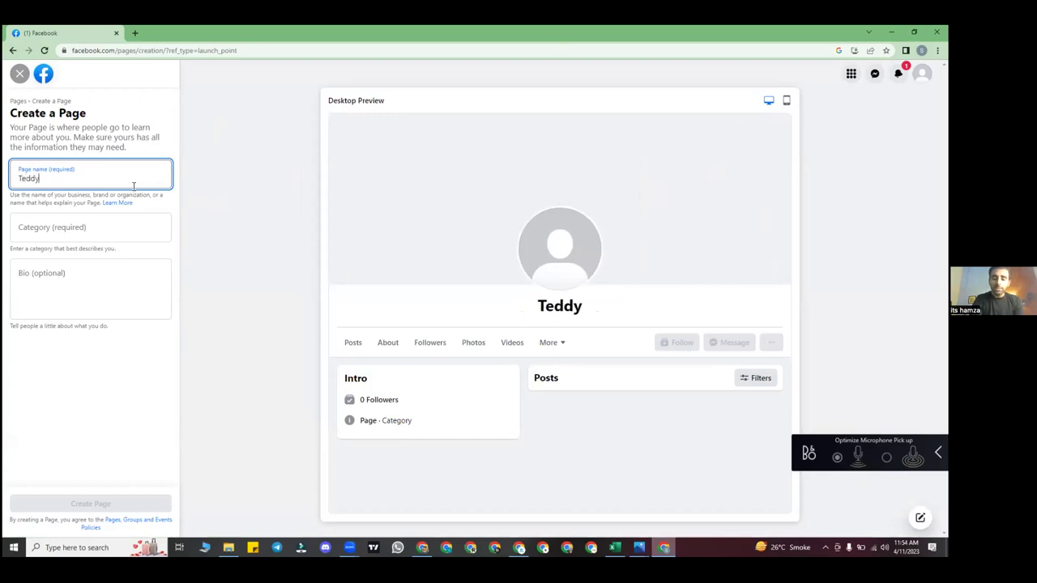
text(trolly)
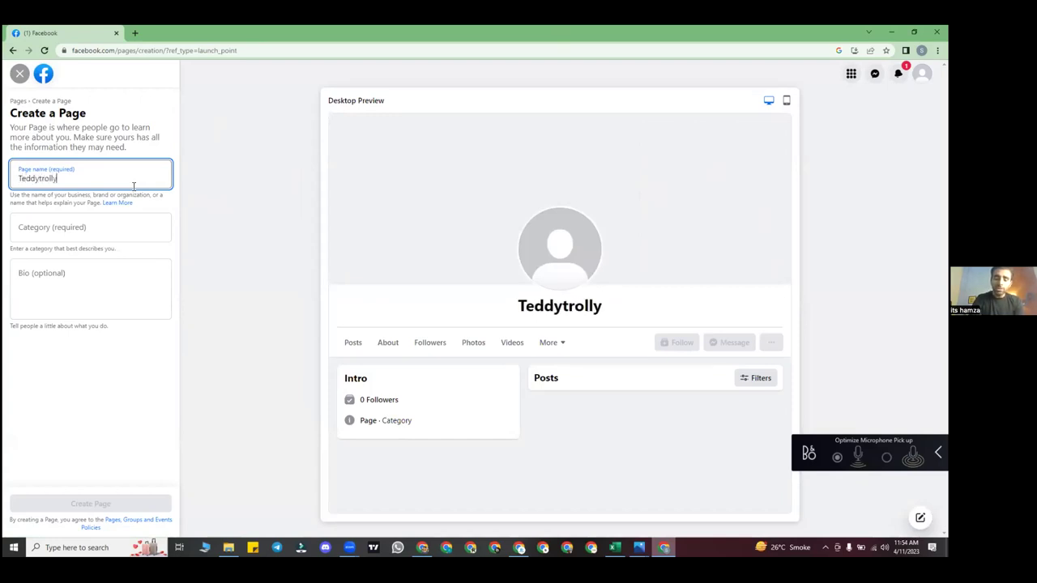
text(.pk)
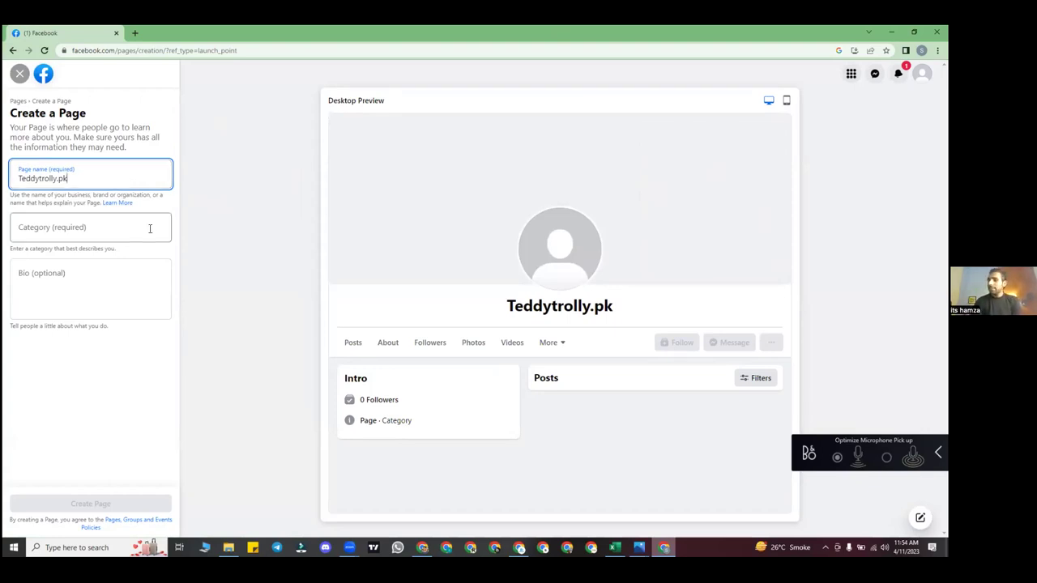
click(150, 228)
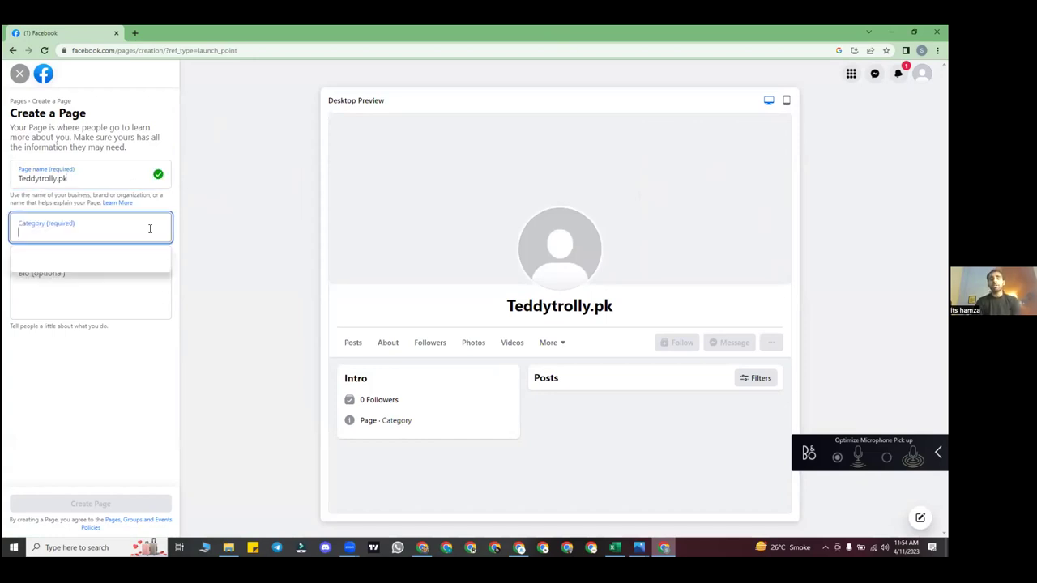
text(shopping)
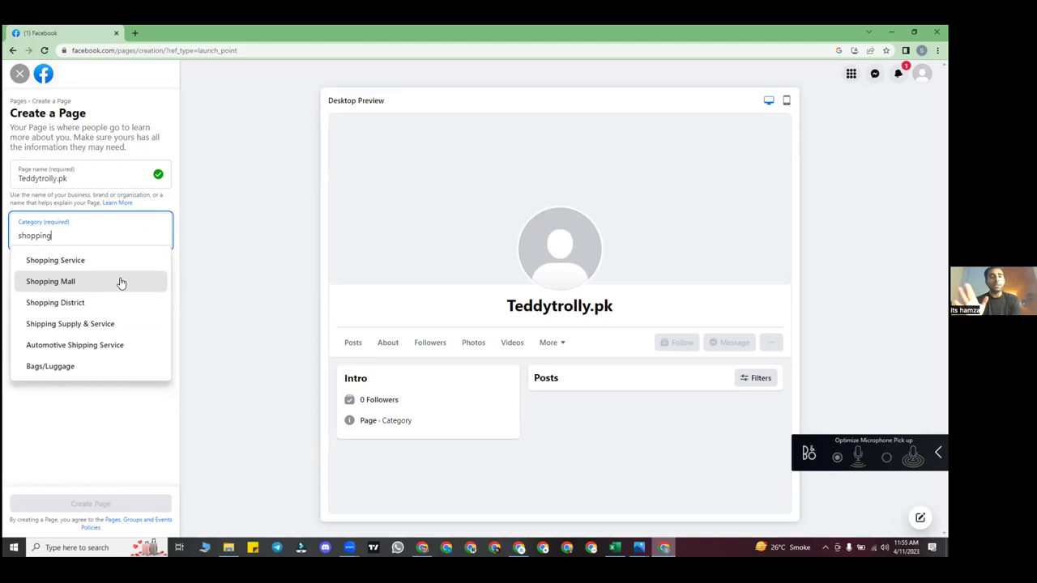
click(120, 282)
- Write the Page bio 'THE LARGEST E-COMMERCE BRAND OF PAKISTAN'
click(79, 302)
text(T)
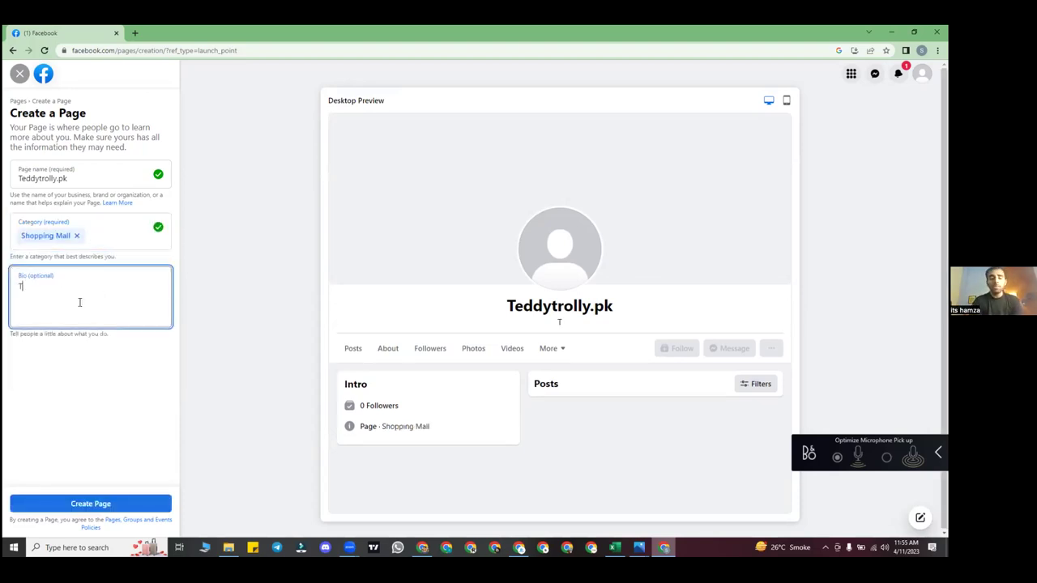
text(HE LARGEST EC)
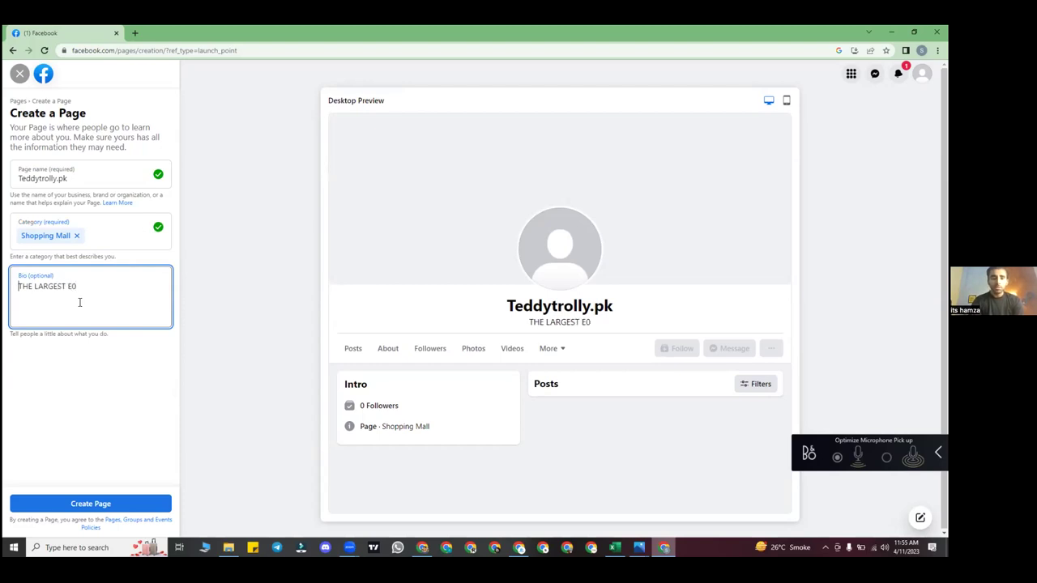
key(Home)
text(-)
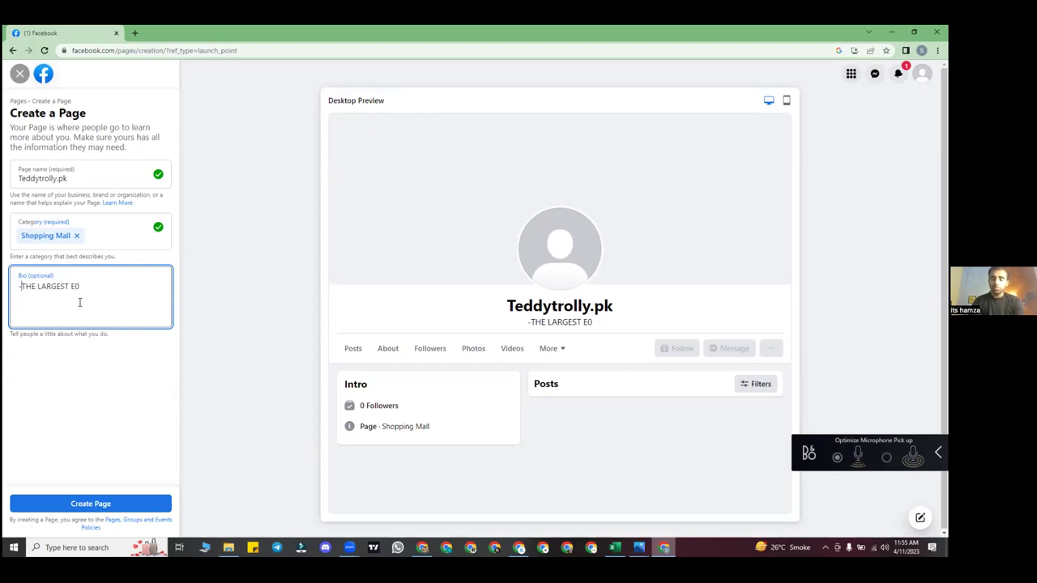
key(BackSpace)
key(BackSpace)
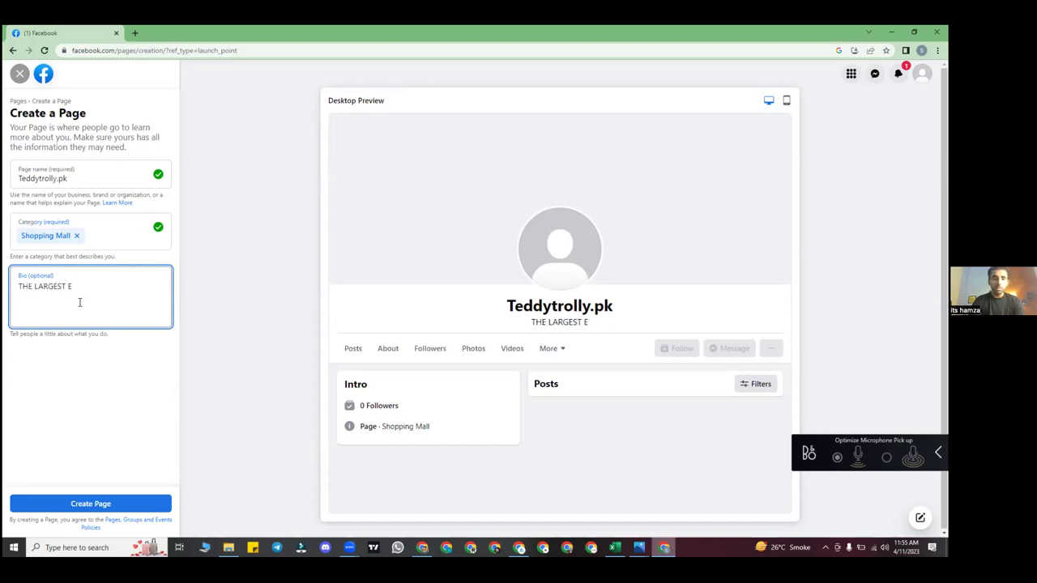
text(-COMME)
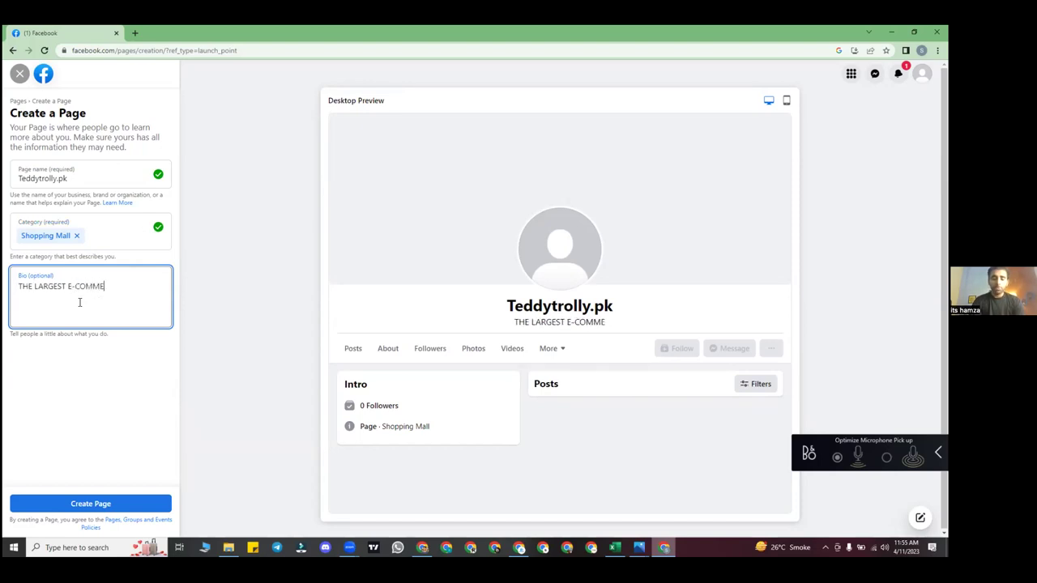
text(RCE)
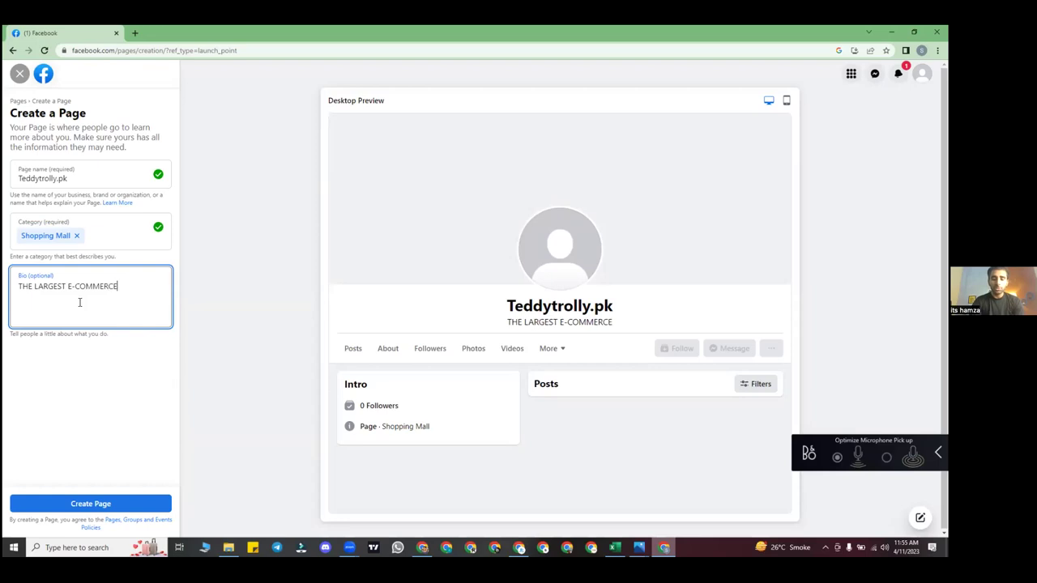
text( BRAND OF PAKISTAN)
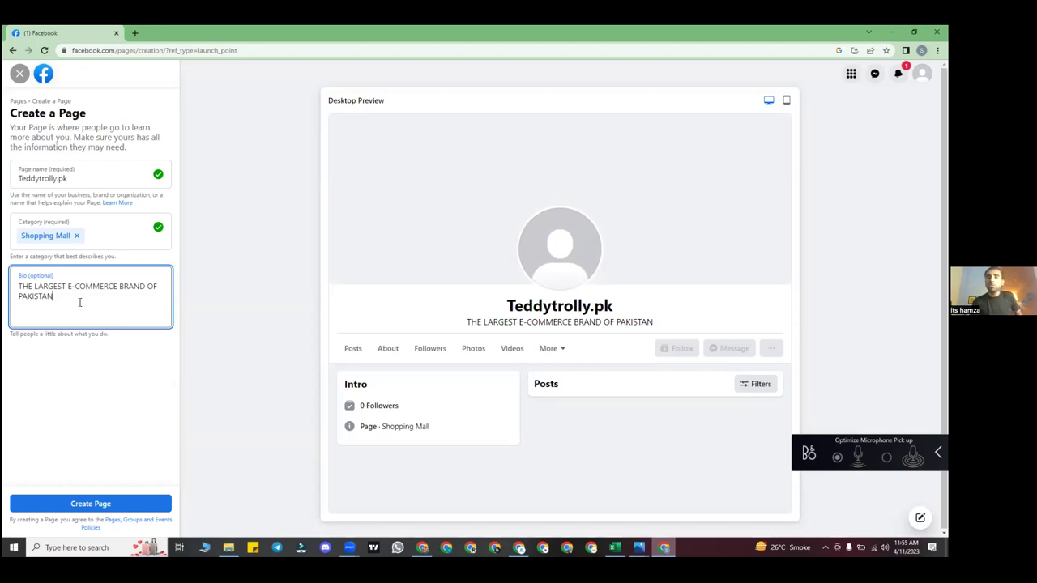
click(103, 504)
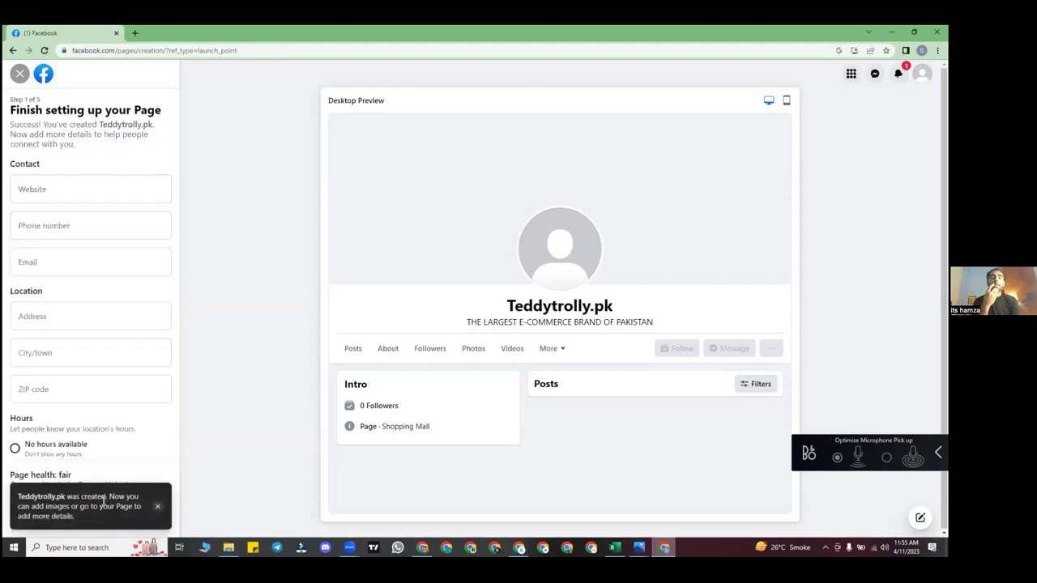
click(70, 189)
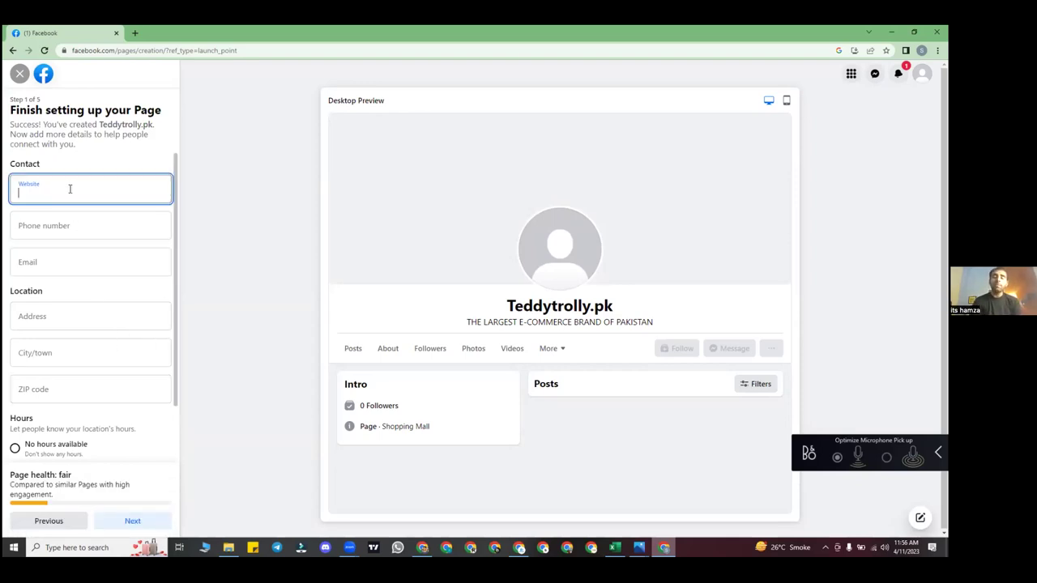
text(www)
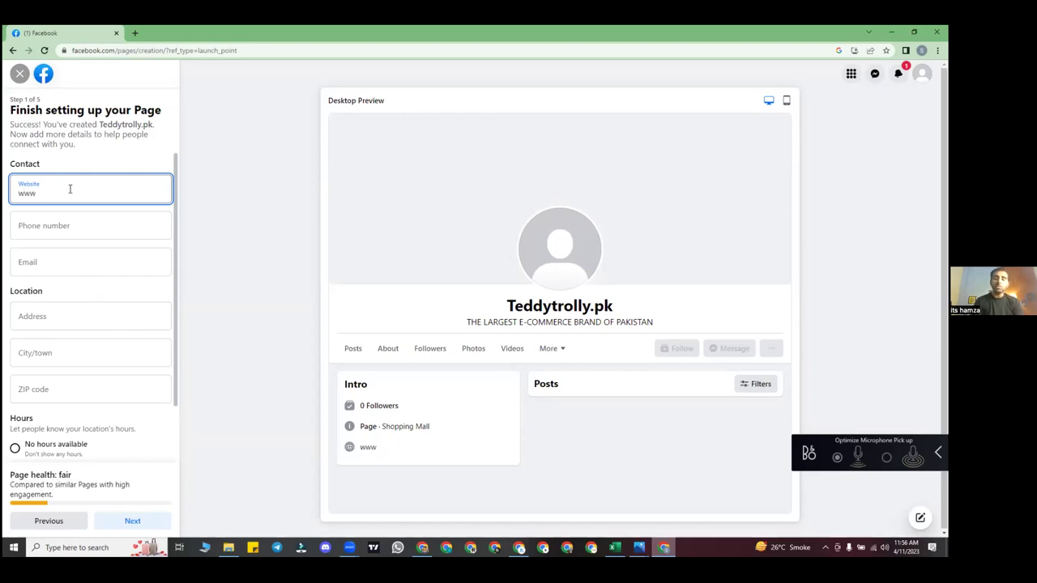
text(.teddytrolly.pk)
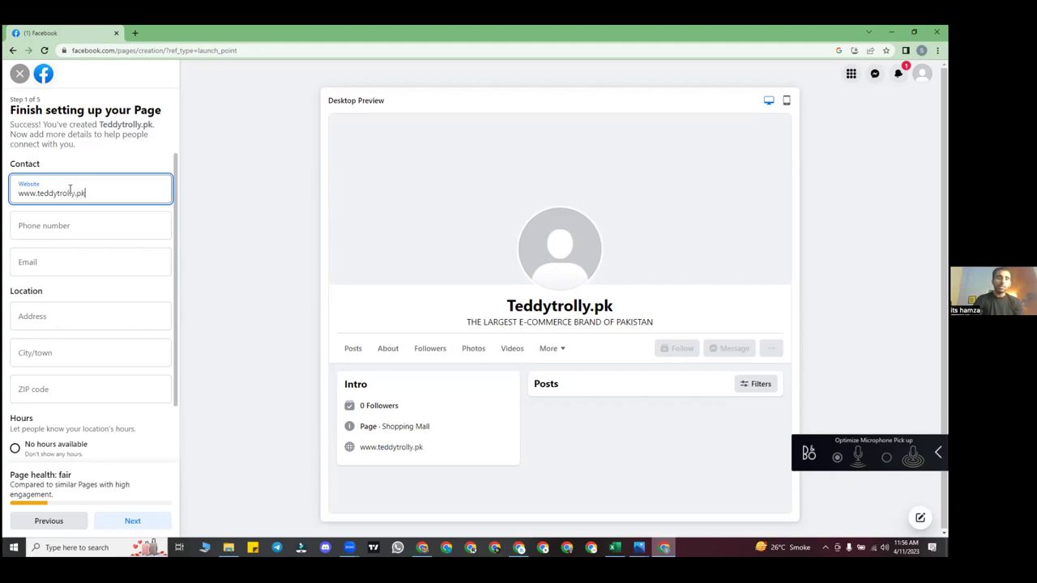
key(BackSpace)
key(BackSpace)
text(com)
- Move to the phone number and contact e-mail fields, checking the signed-in browser profile
click(94, 220)
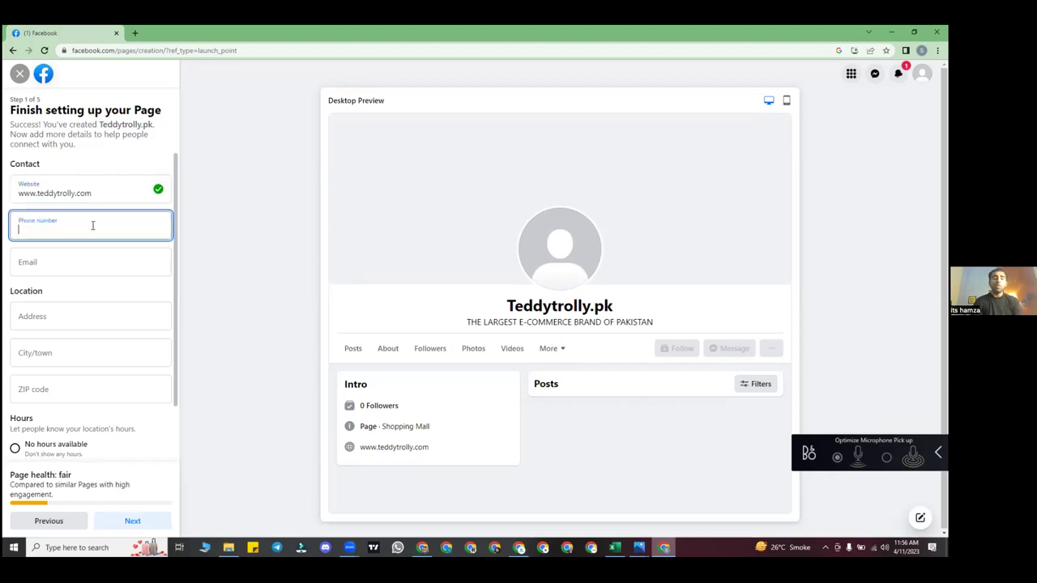
scroll(92, 225, down, 1)
click(100, 199)
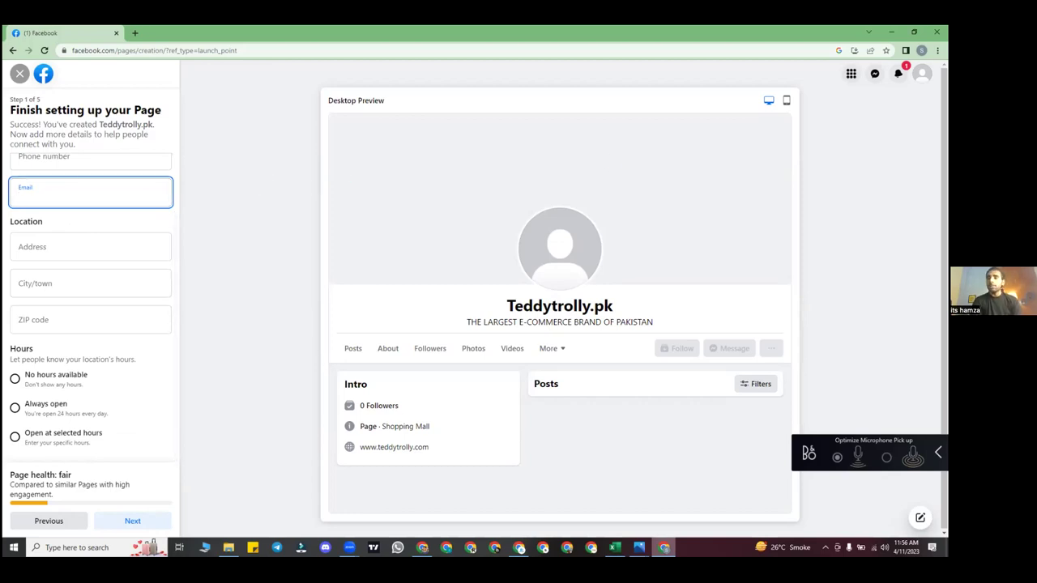
click(921, 51)
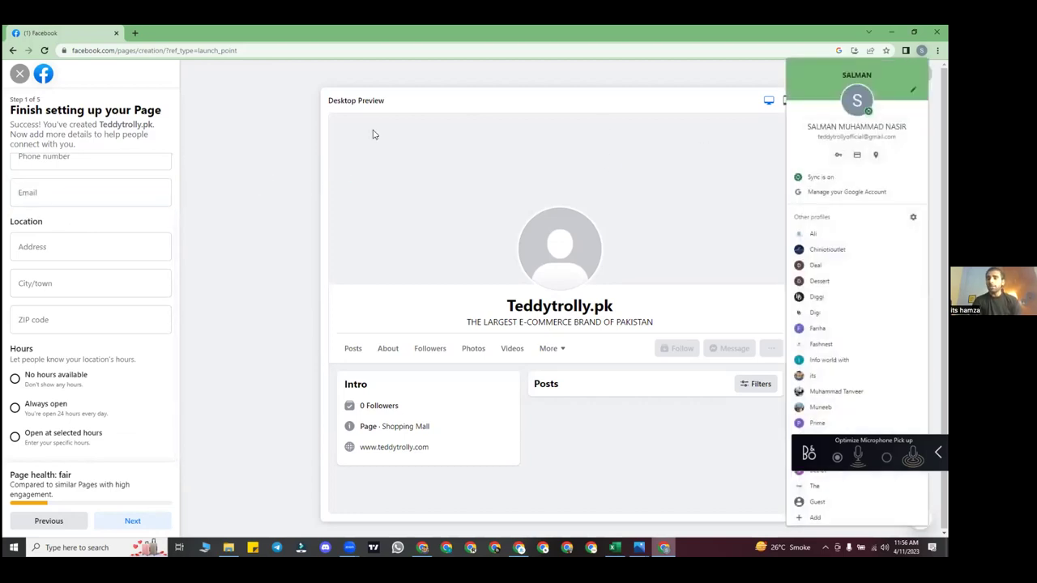
click(96, 188)
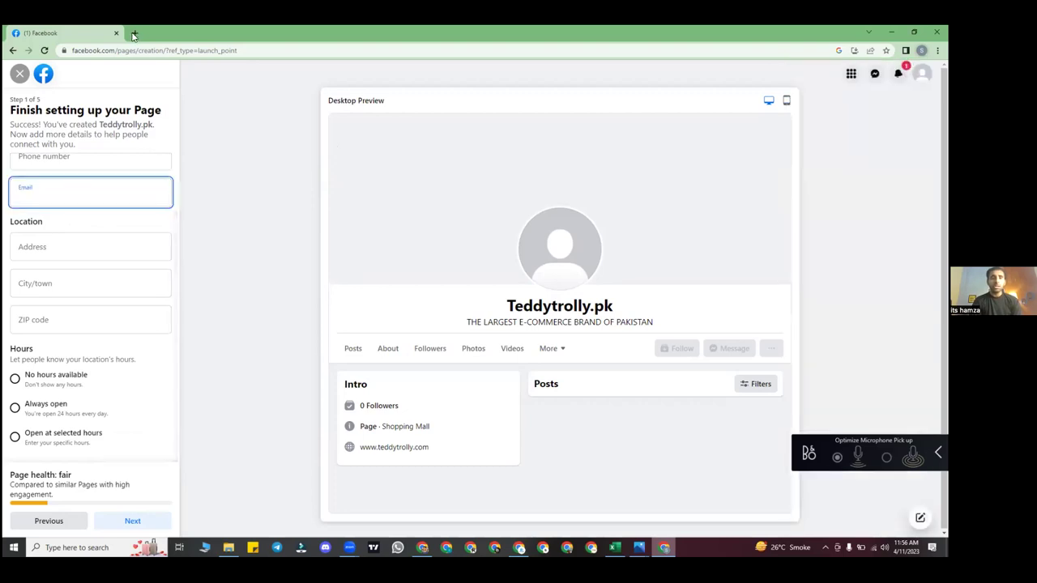
- Copy the Google account e-mail from a new tab and paste it as the Page's contact e-mail
key(ctrl+t)
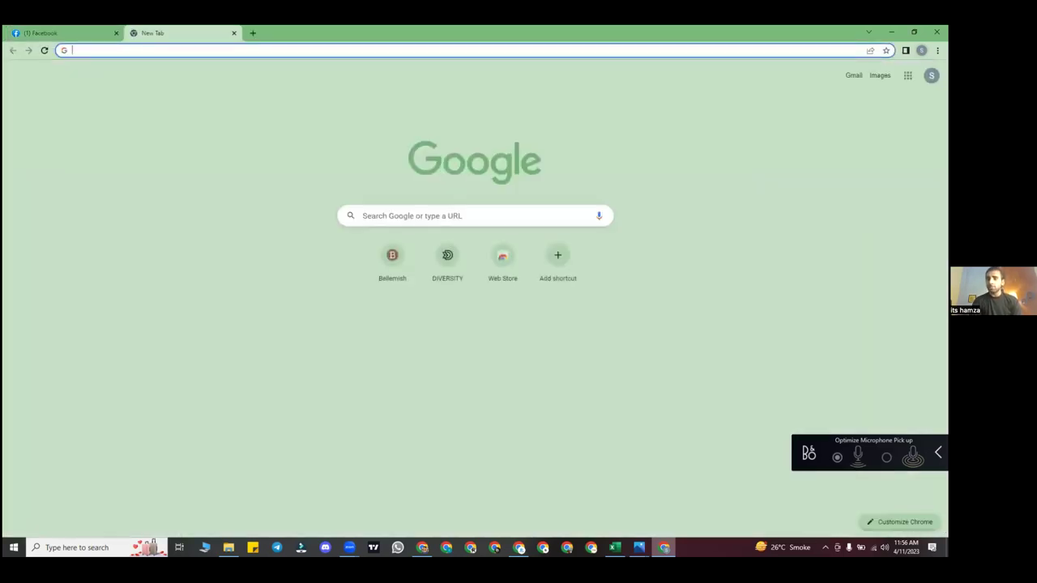
click(931, 76)
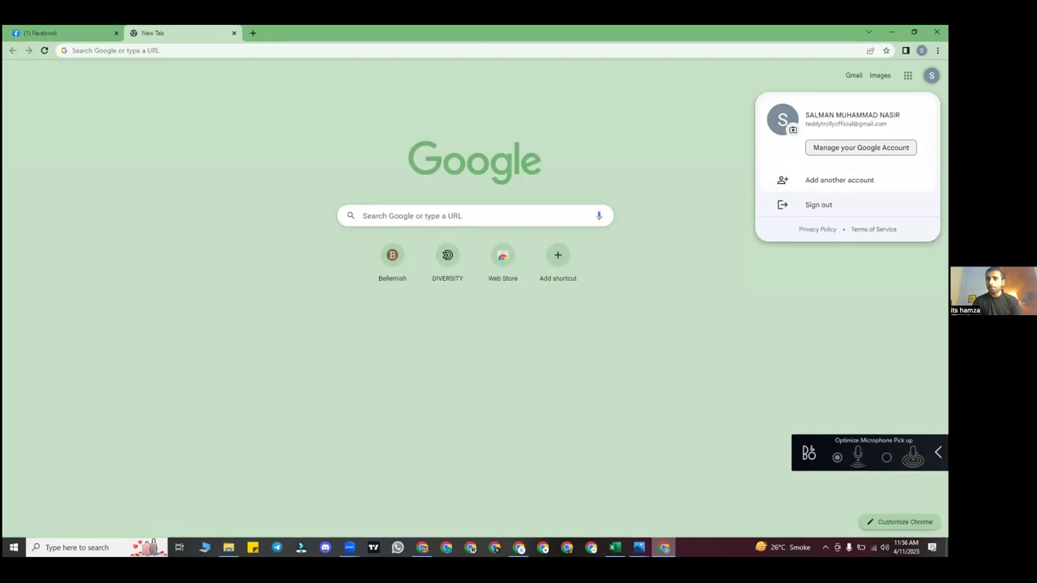
drag(821, 132, 808, 125)
key(ctrl+c)
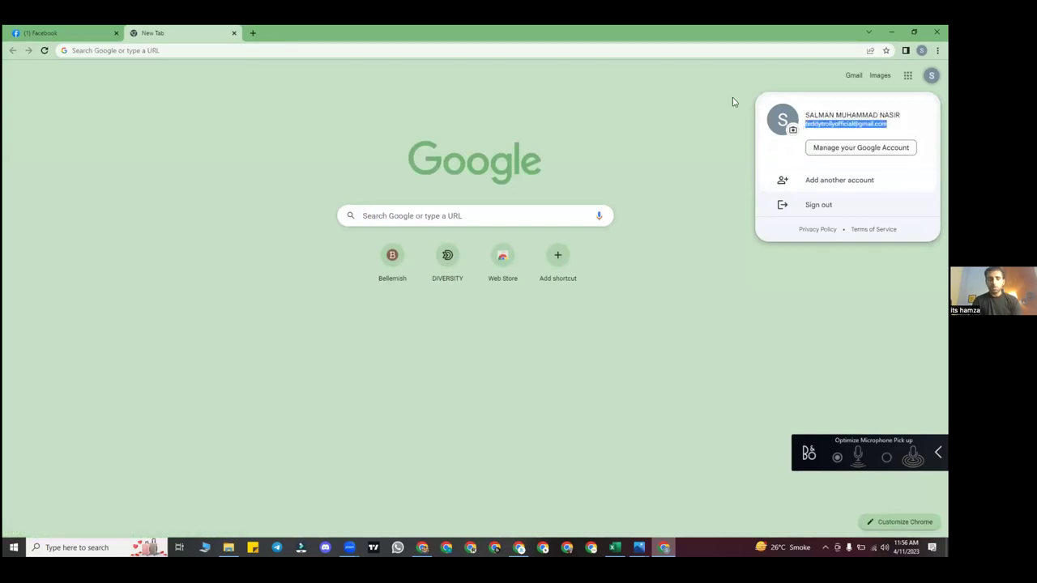
key(ctrl+Tab)
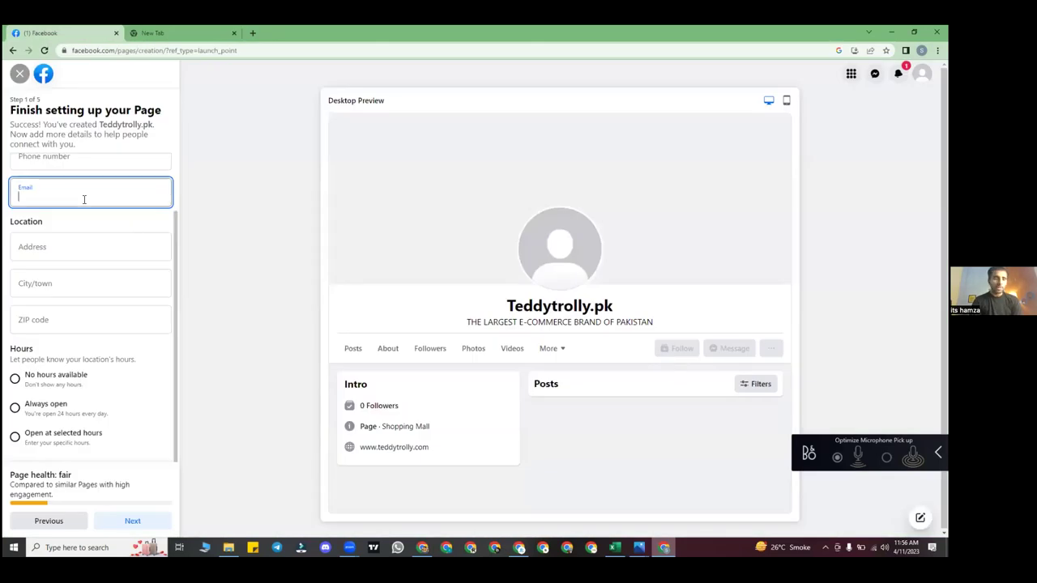
key(ctrl+v)
- Leave the address fields blank, mark the business Always open, and proceed to Customize your Page
click(96, 253)
click(89, 292)
click(84, 318)
click(83, 246)
click(83, 272)
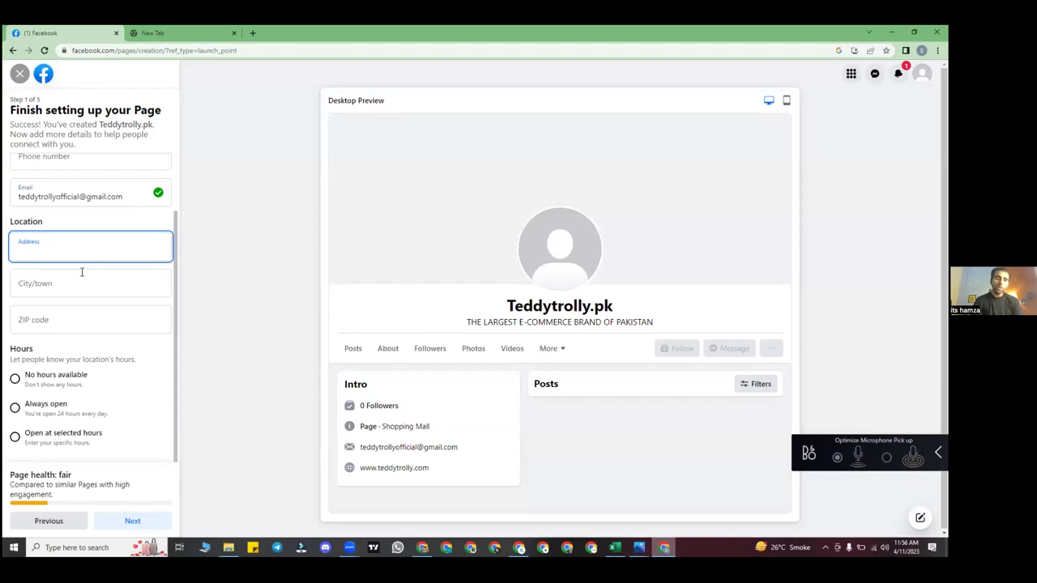
click(83, 254)
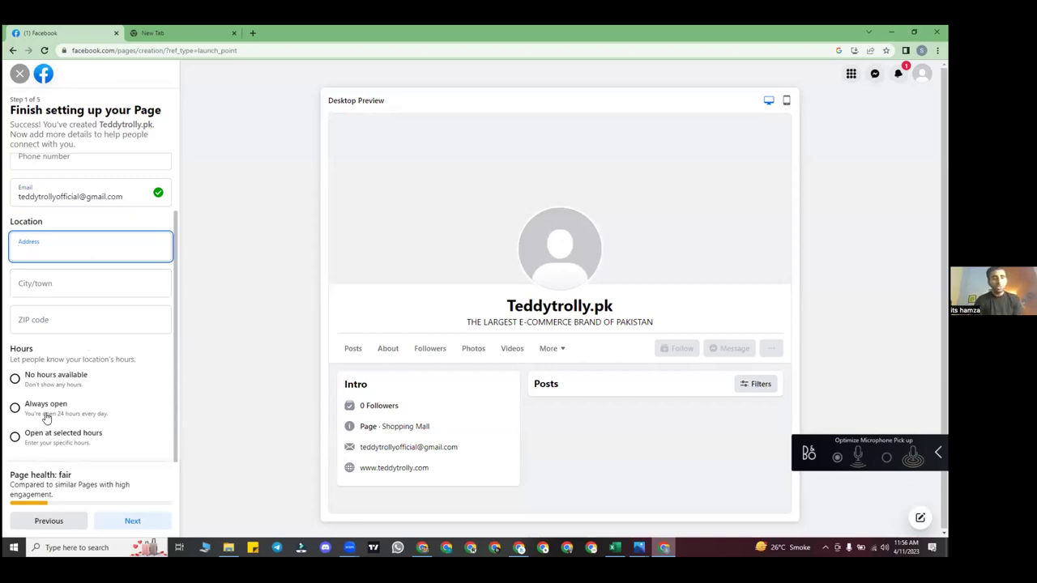
click(46, 296)
click(47, 332)
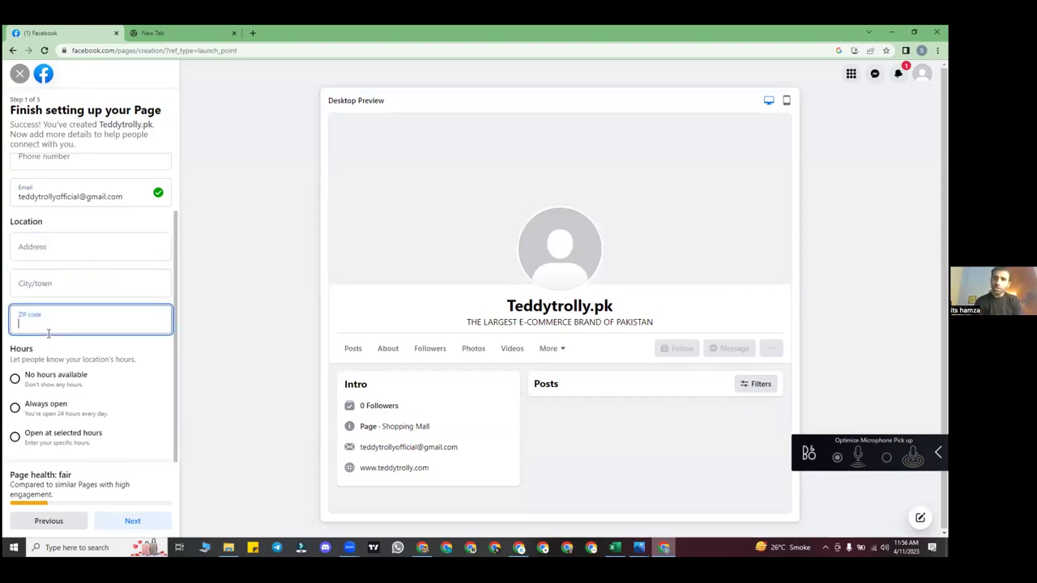
click(17, 410)
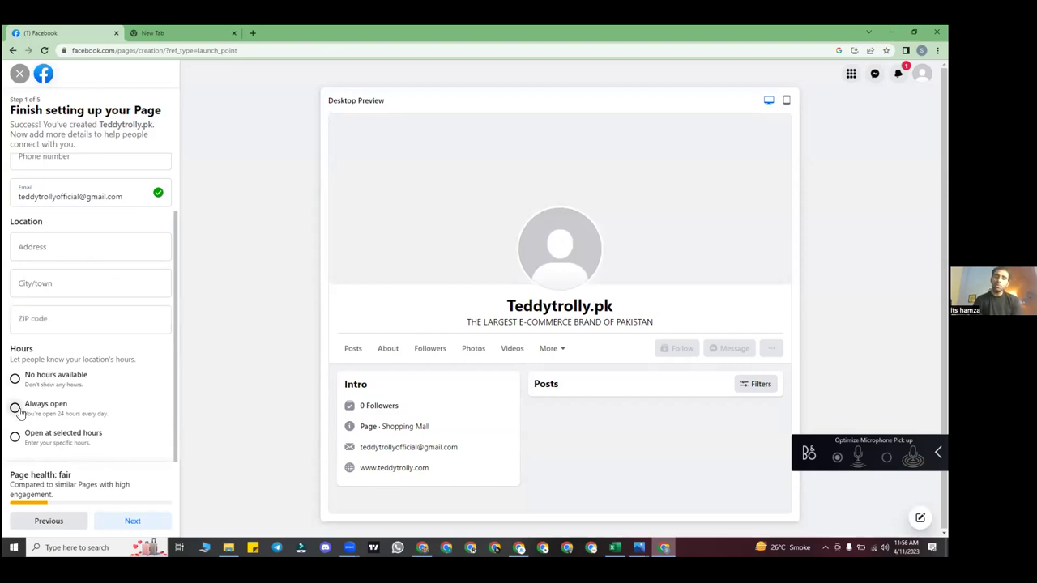
click(126, 519)
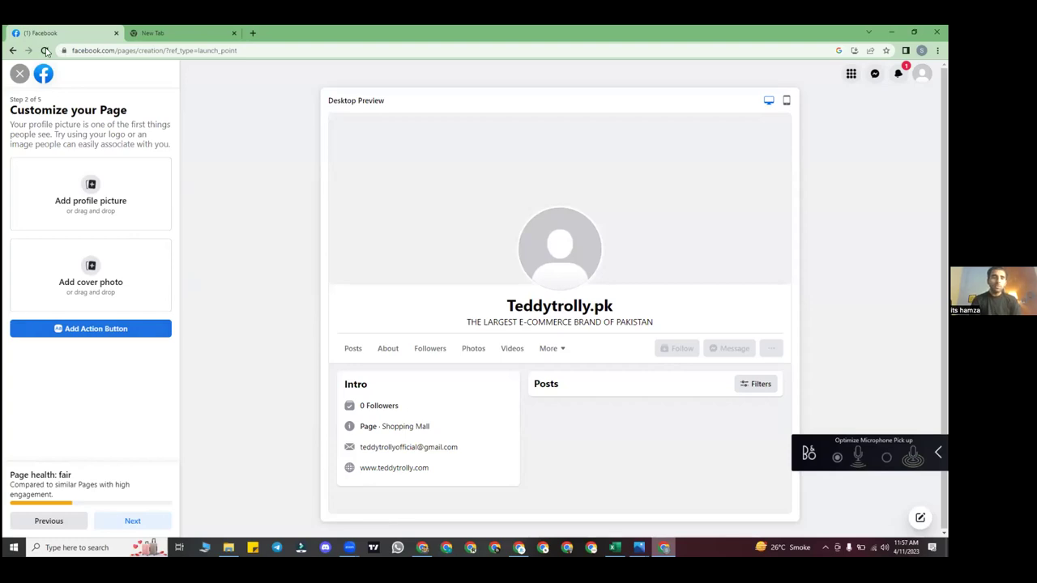
key(alt+Tab)
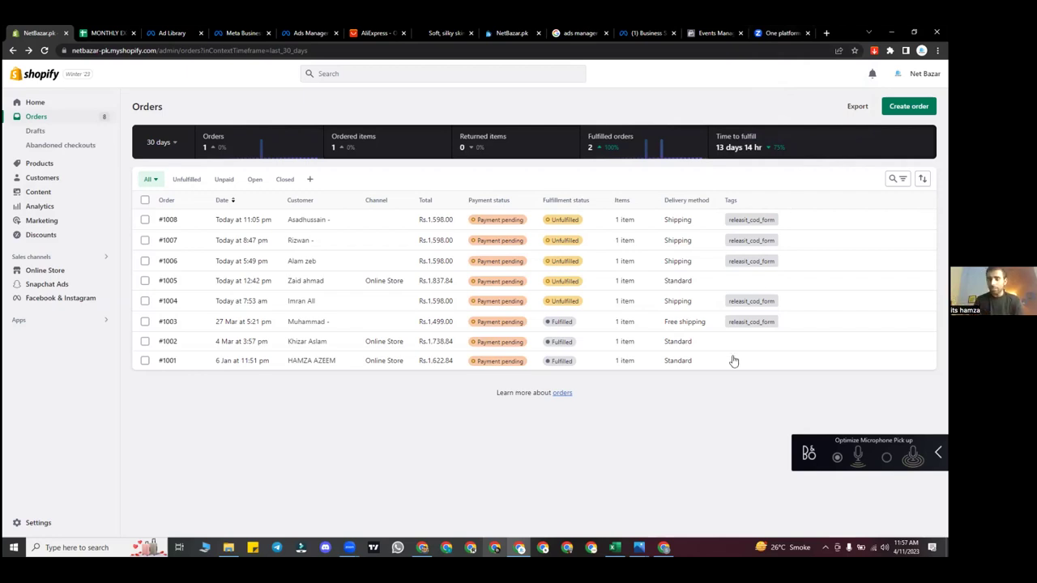
click(657, 495)
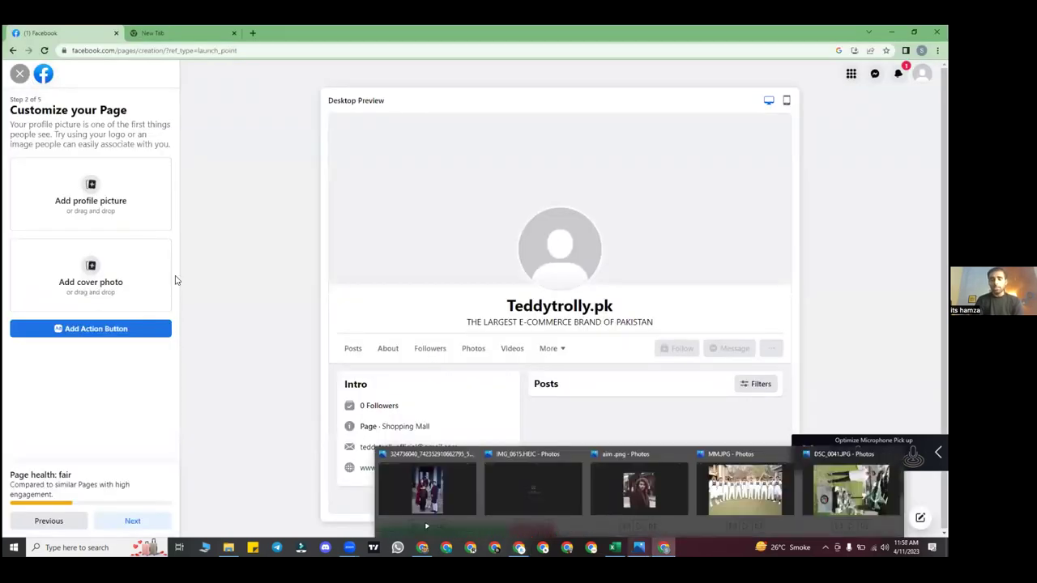
- Close the open Photos windows, including IMG_0615, aim.png, MM.JPG and DSC_0041.JPG
mouse_move(475, 483)
click(471, 454)
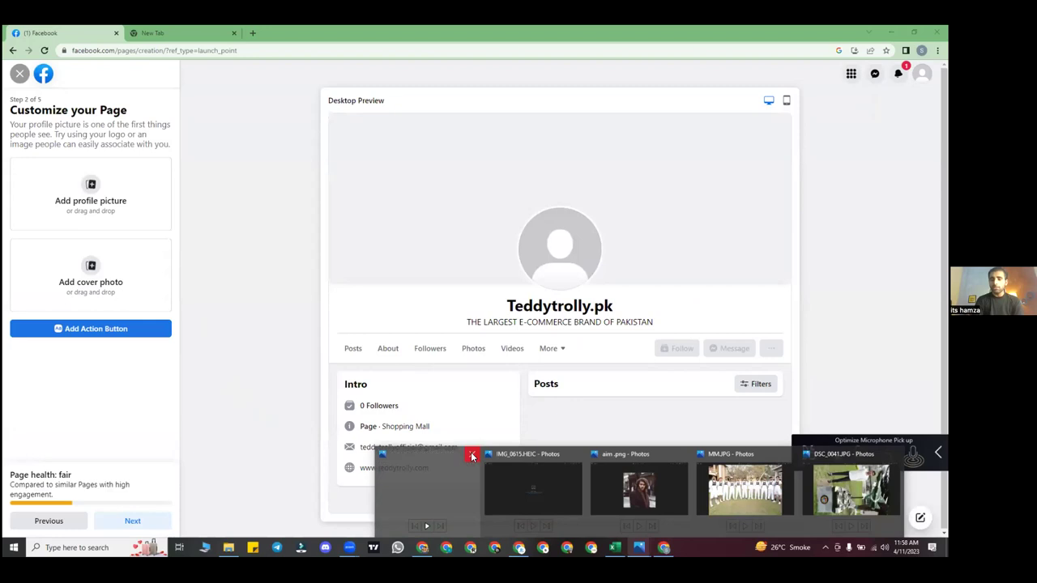
click(525, 455)
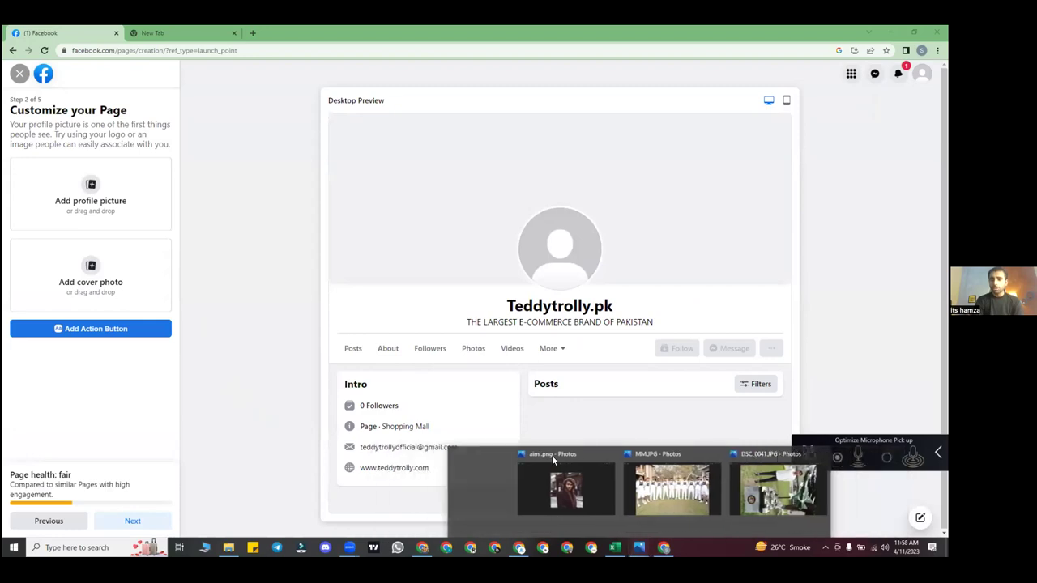
click(576, 458)
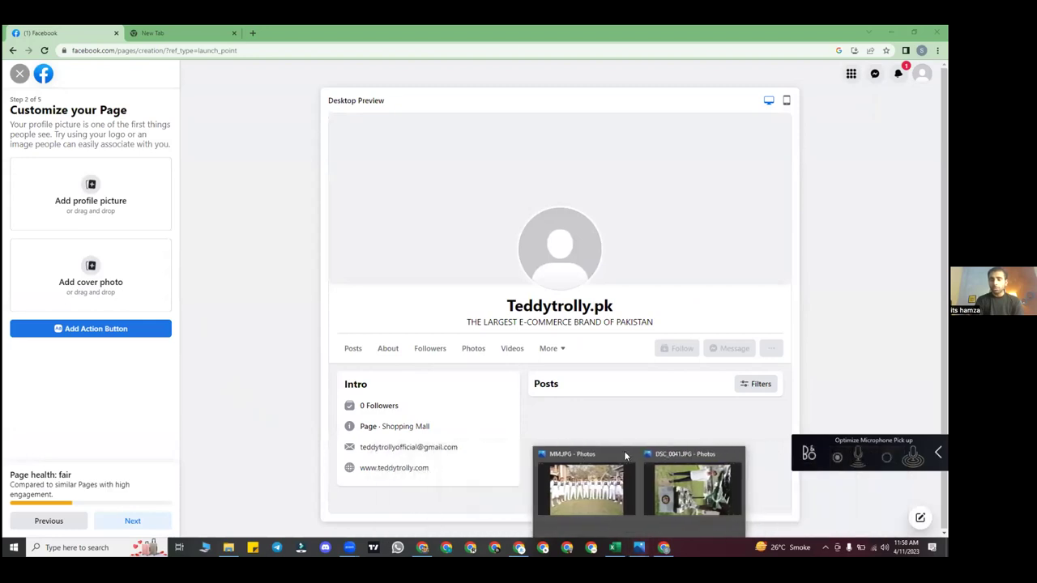
click(631, 456)
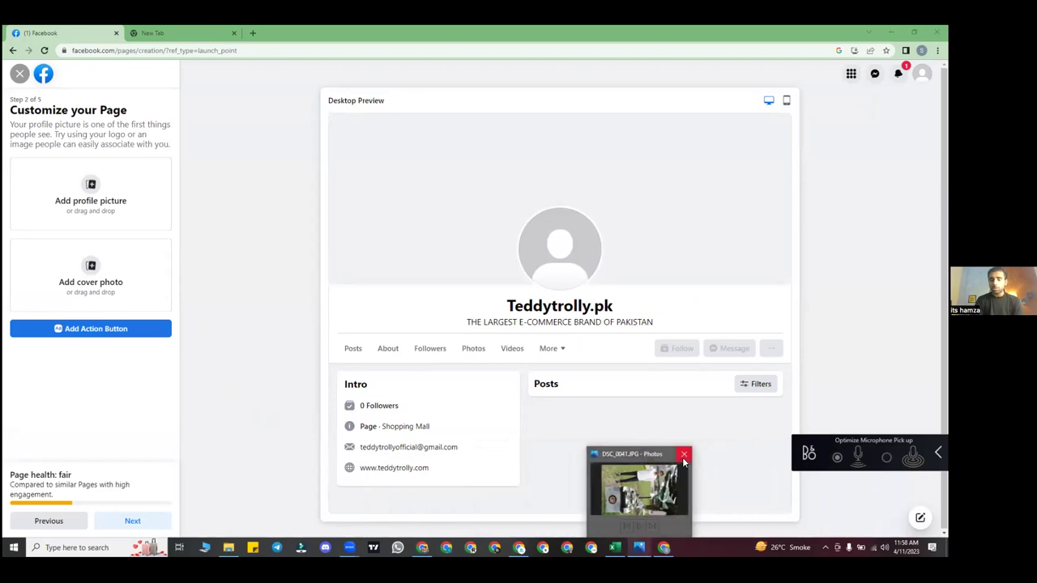
click(684, 456)
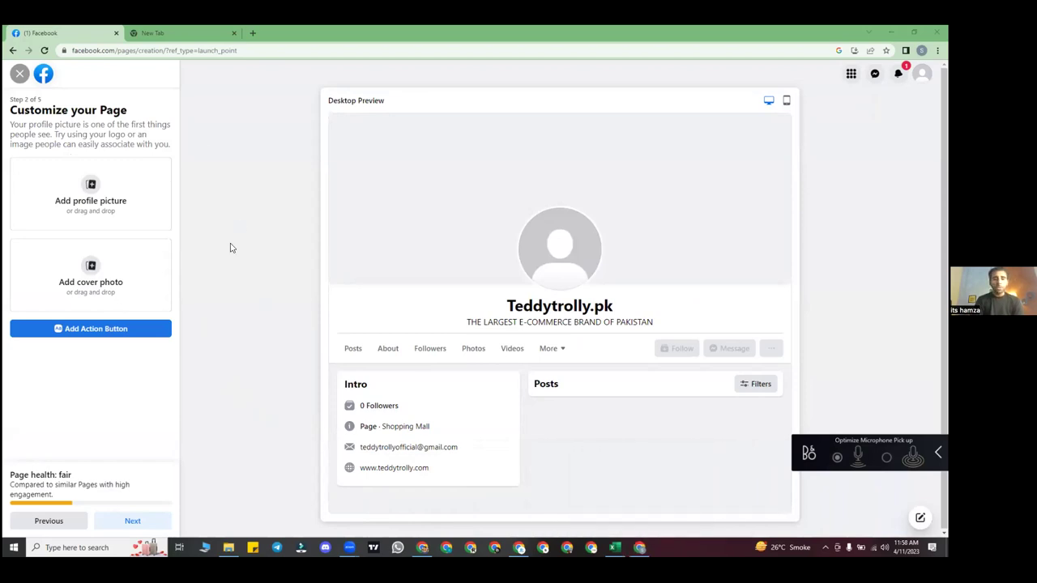
- Browse Downloads for a profile picture, cancel without choosing one, and continue
click(104, 196)
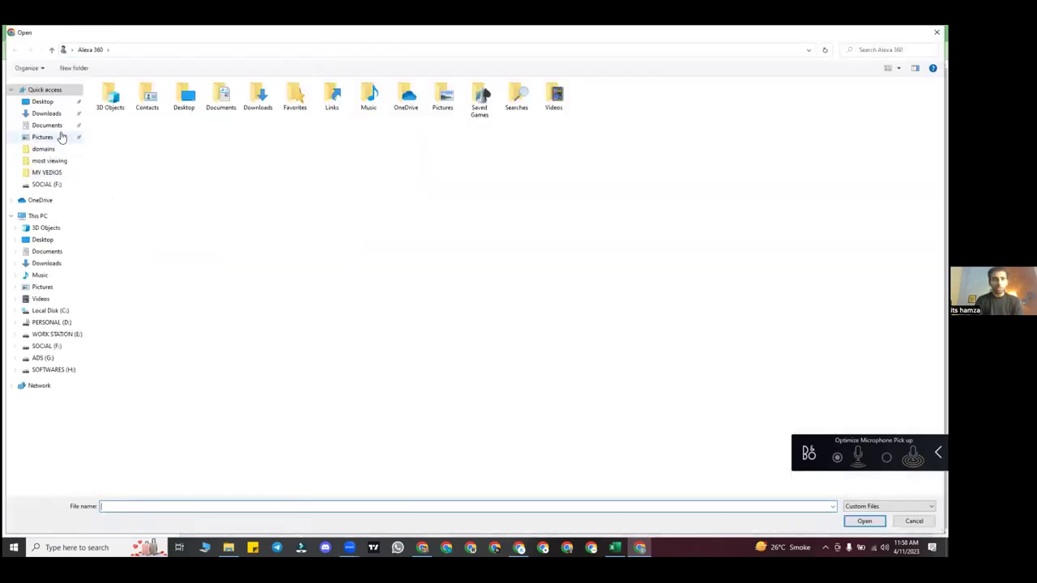
click(46, 114)
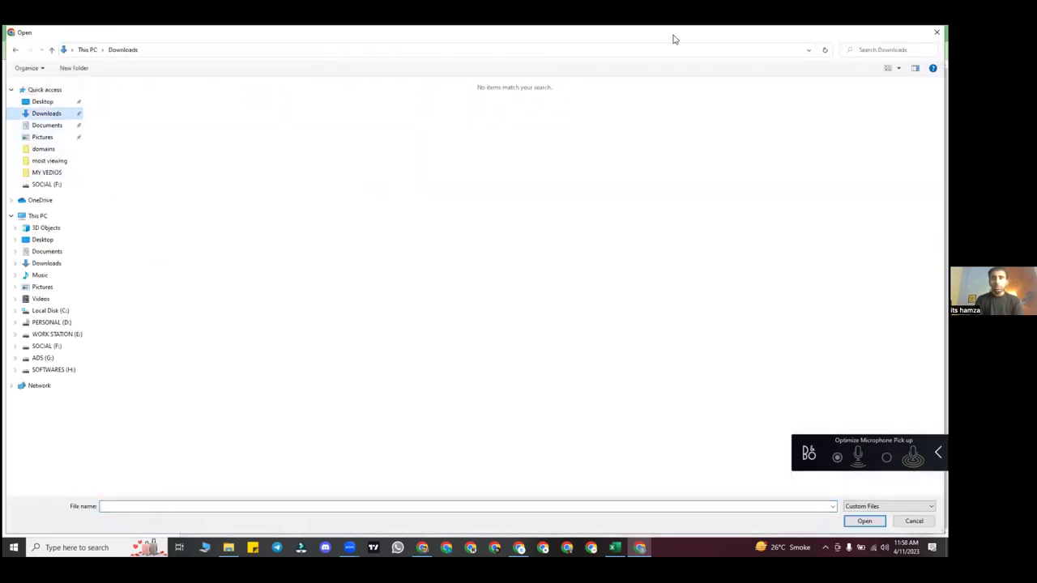
click(937, 33)
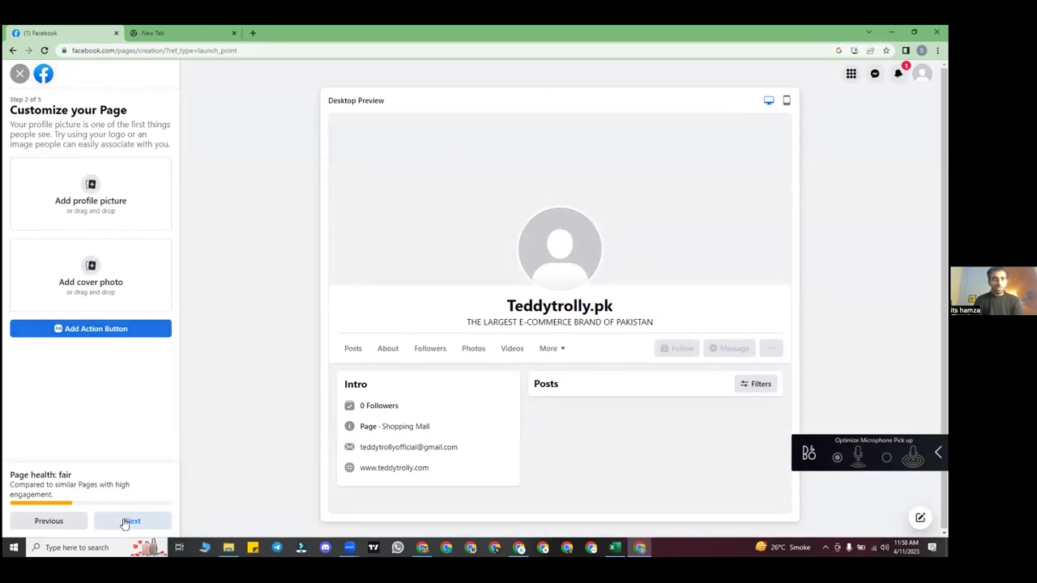
click(130, 521)
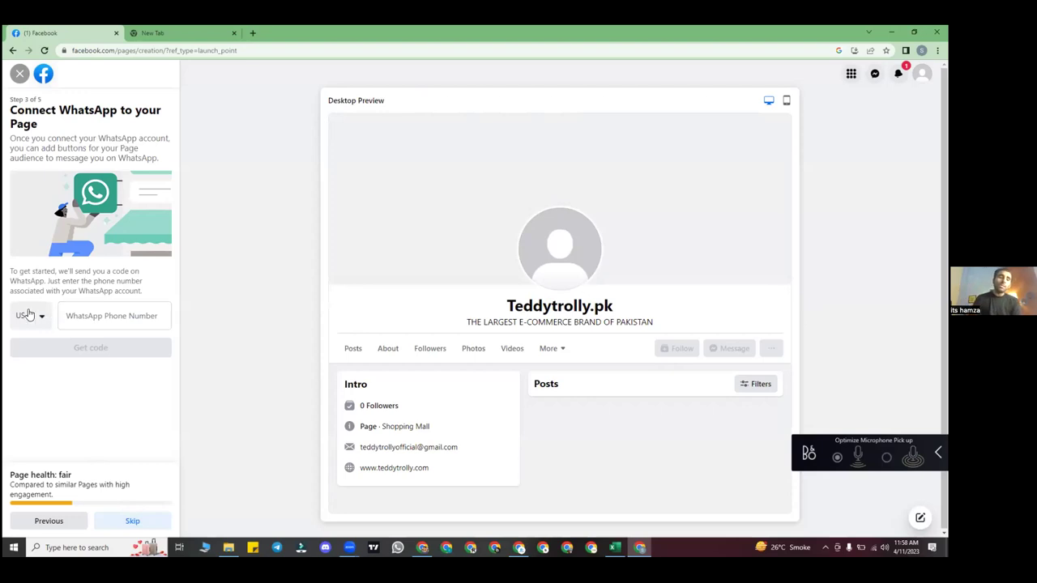
- Leave the WhatsApp country code and number empty and skip the WhatsApp connection
click(100, 327)
click(41, 321)
click(42, 320)
click(43, 321)
click(42, 320)
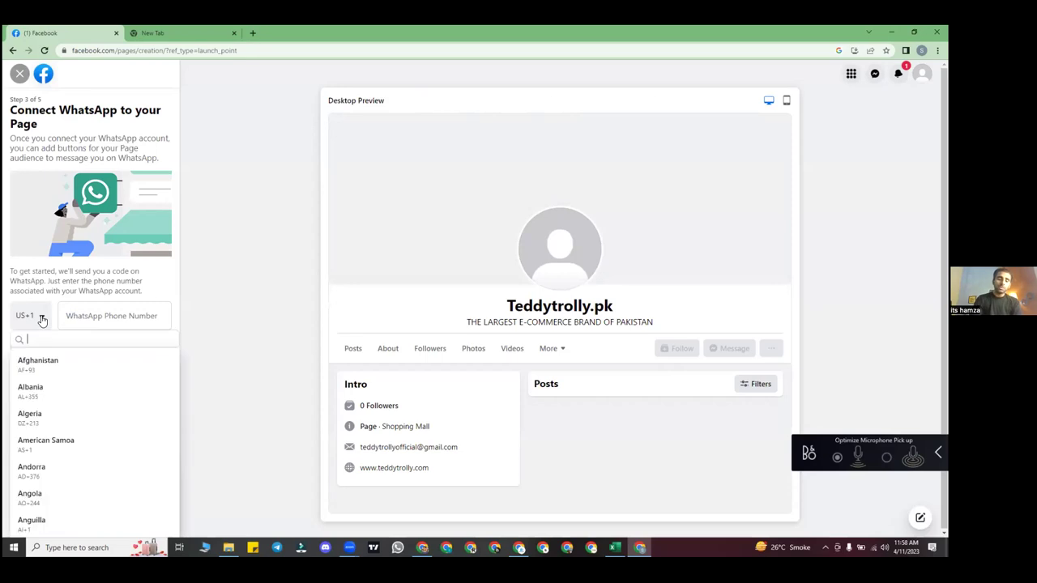
text(d)
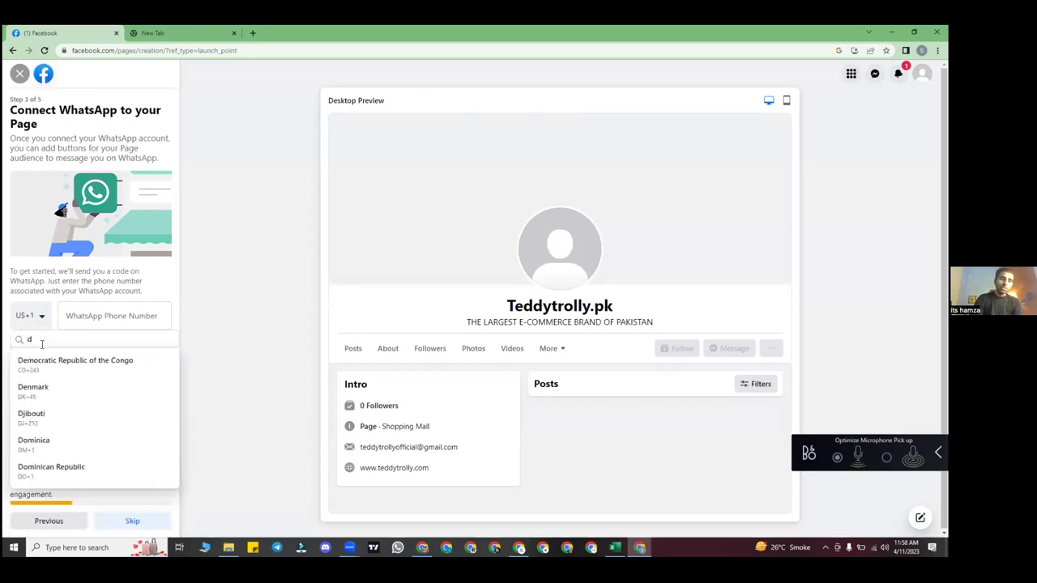
click(254, 477)
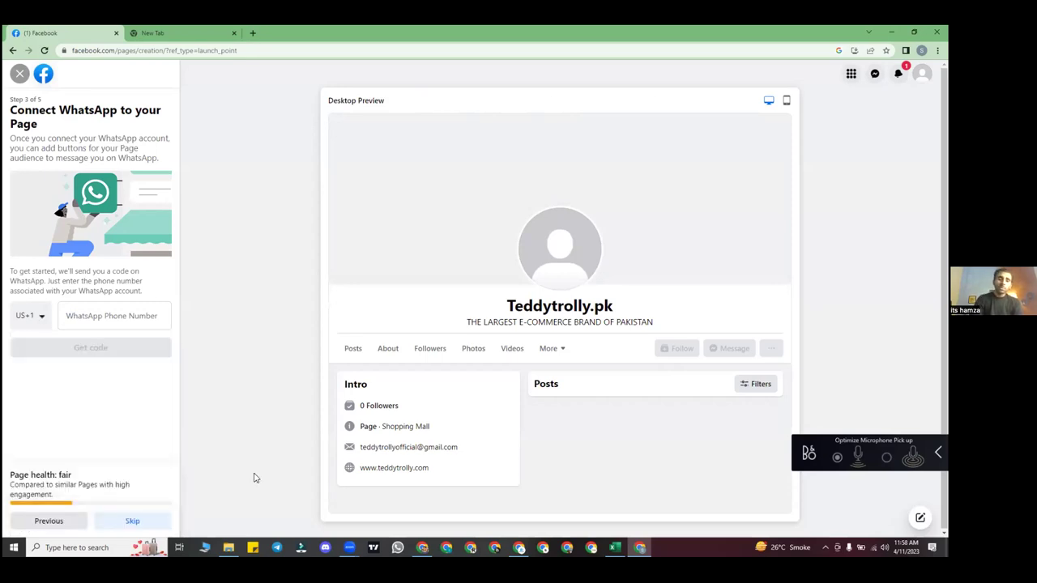
click(104, 325)
click(98, 349)
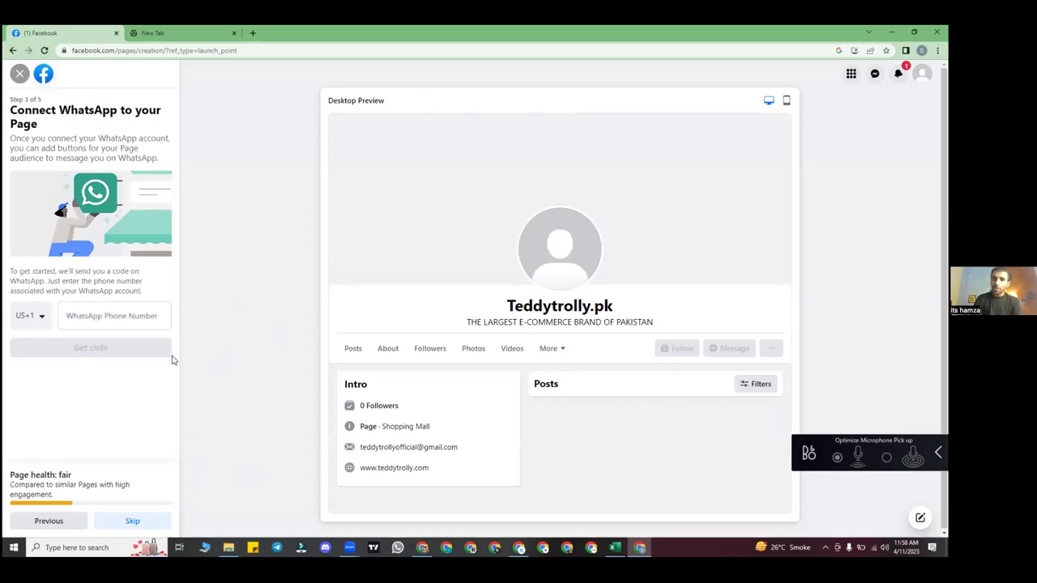
click(132, 523)
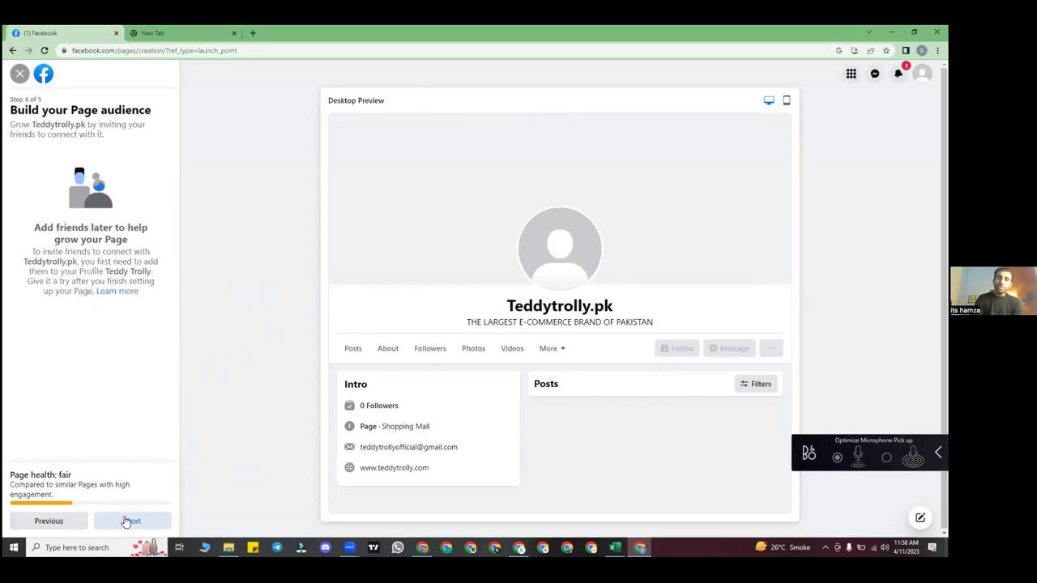
- Finish the last setup steps to create Teddytrolly.pk and close the 'Welcome to your new Page!' message
click(132, 523)
click(120, 523)
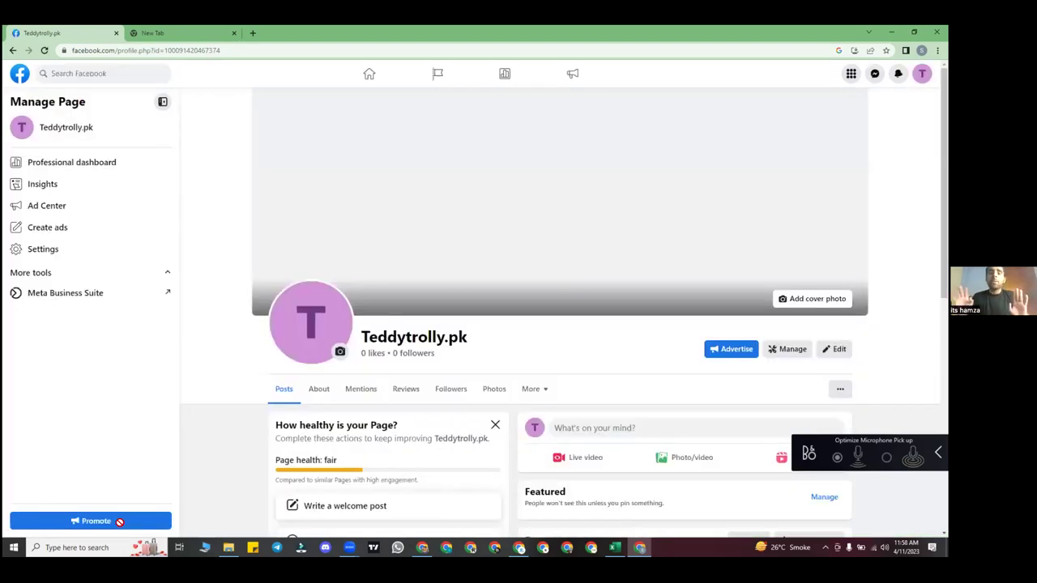
scroll(559, 324, down, 2)
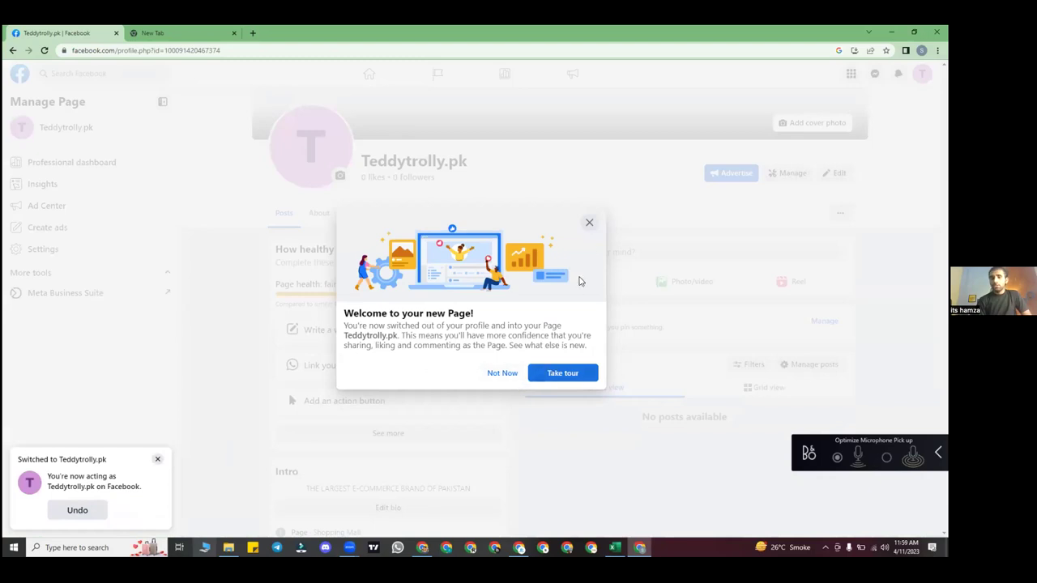
click(589, 223)
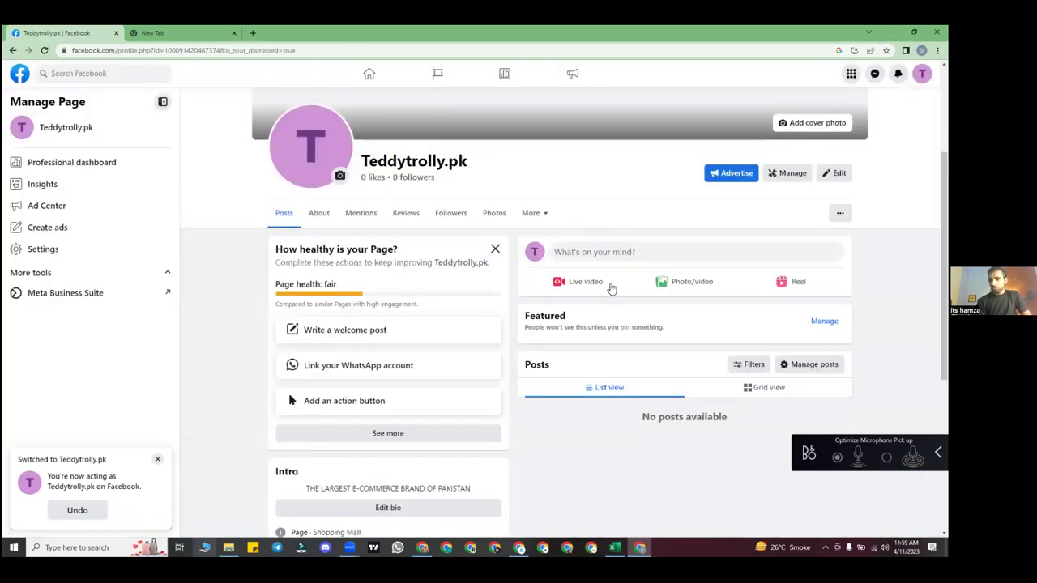
scroll(478, 224, up, 2)
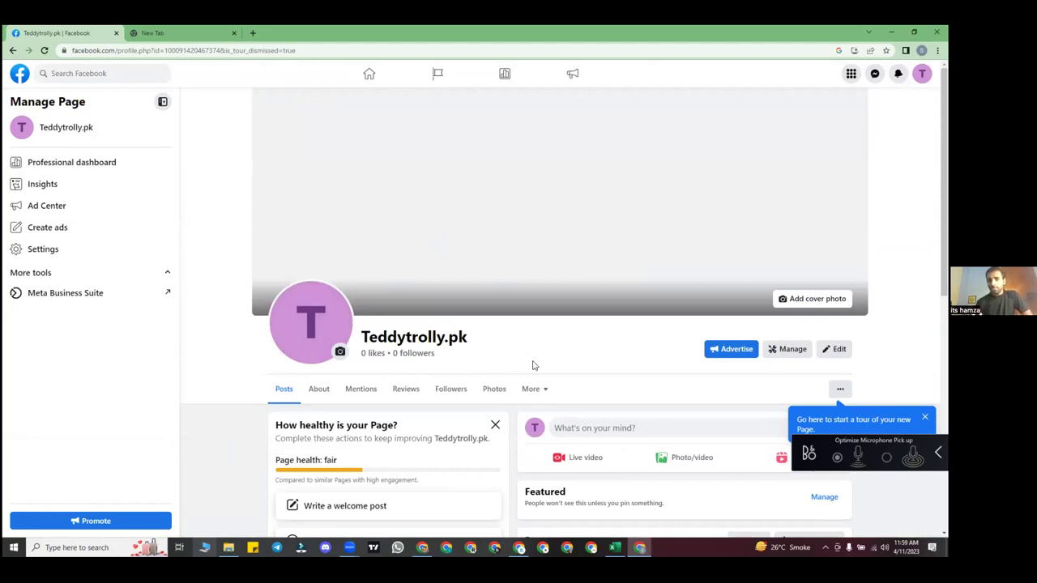
- Search 'insta' in the second tab and open instagram.com's login form
click(176, 31)
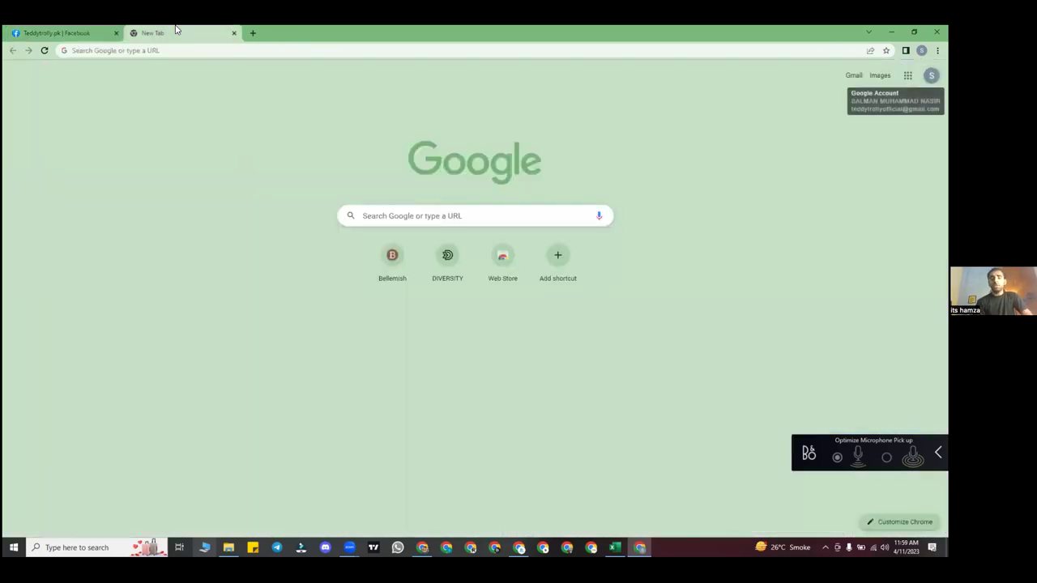
click(165, 51)
text(instg)
key(BackSpace)
text(a)
key(Return)
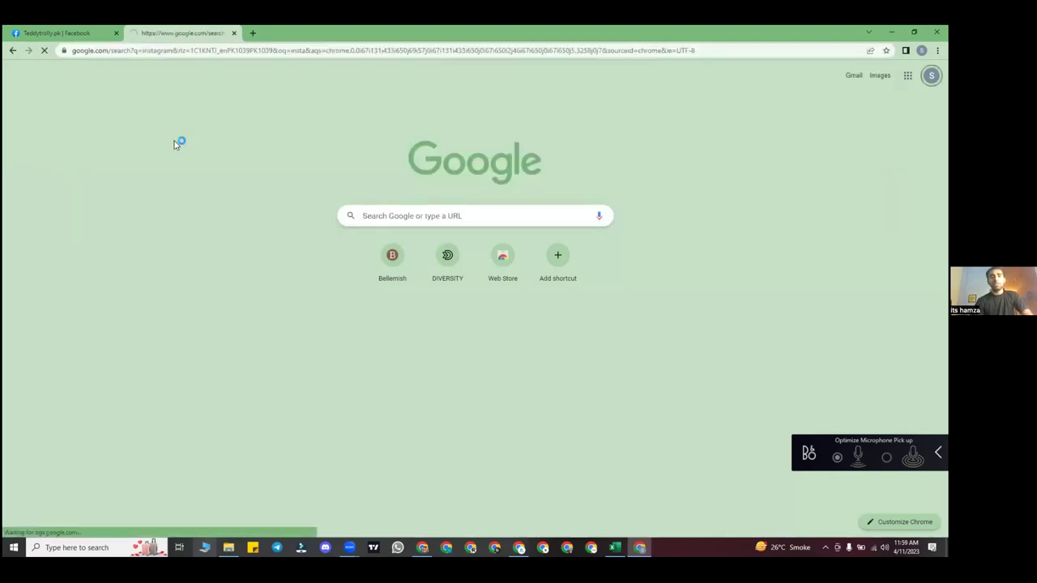
click(150, 178)
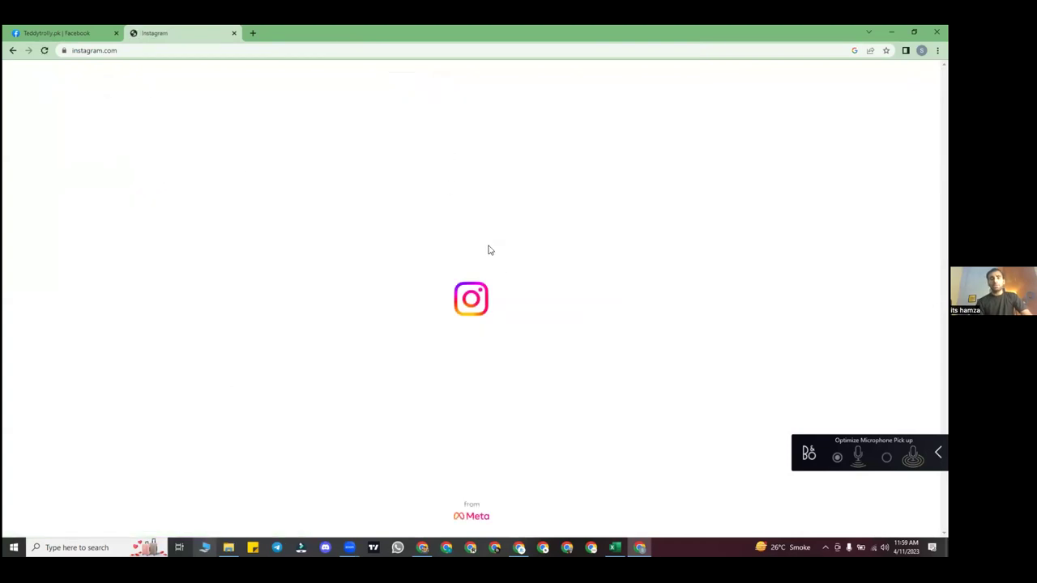
click(552, 209)
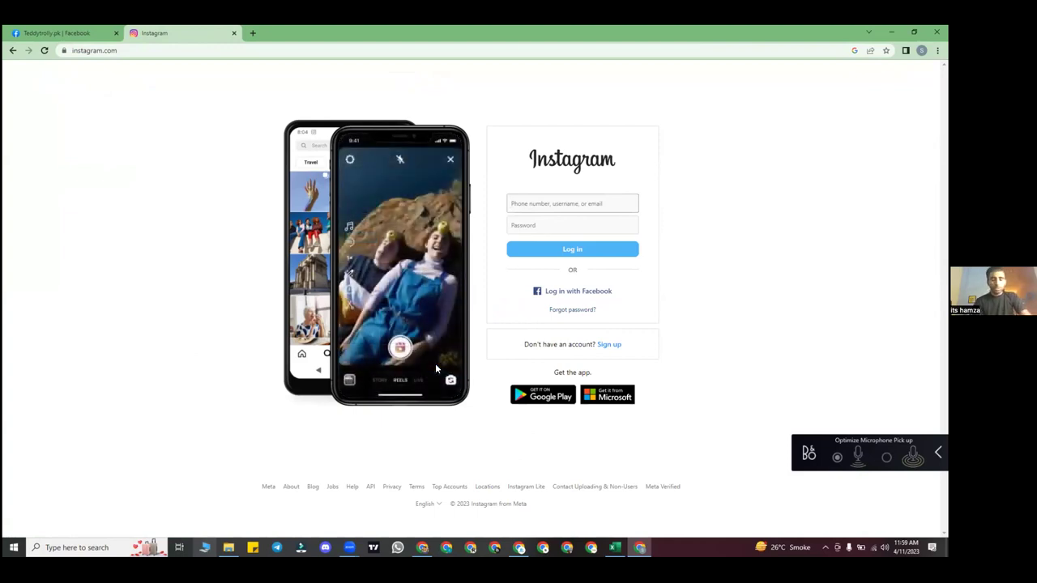
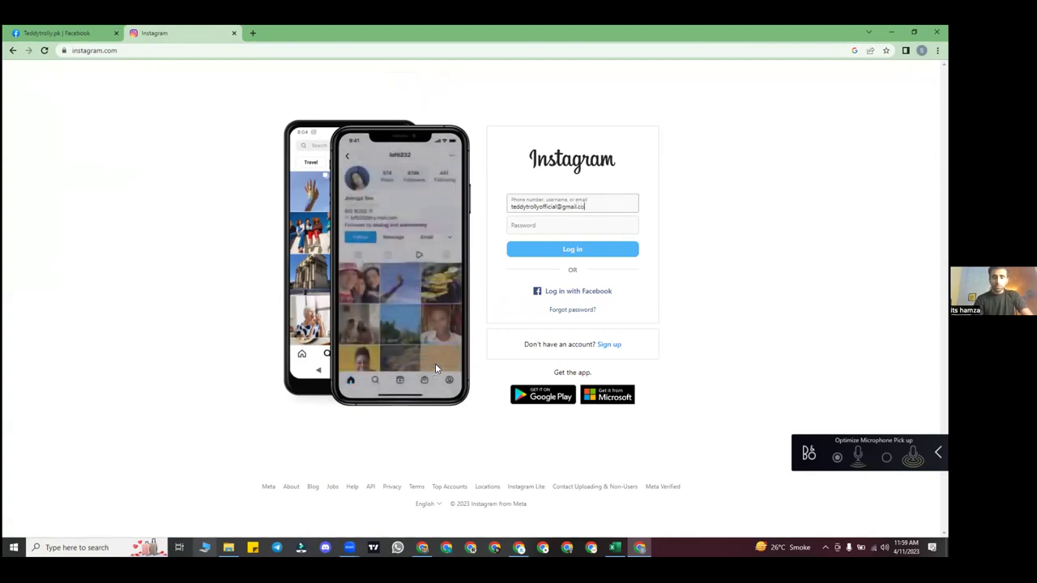
- Log in to Instagram with the shop account's e-mail address and password
key(Tab)
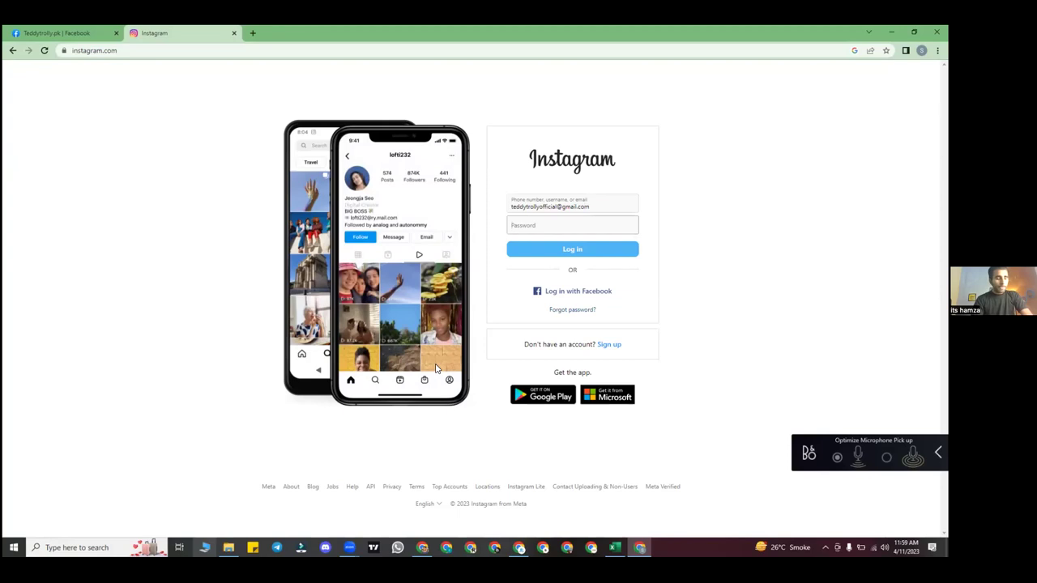
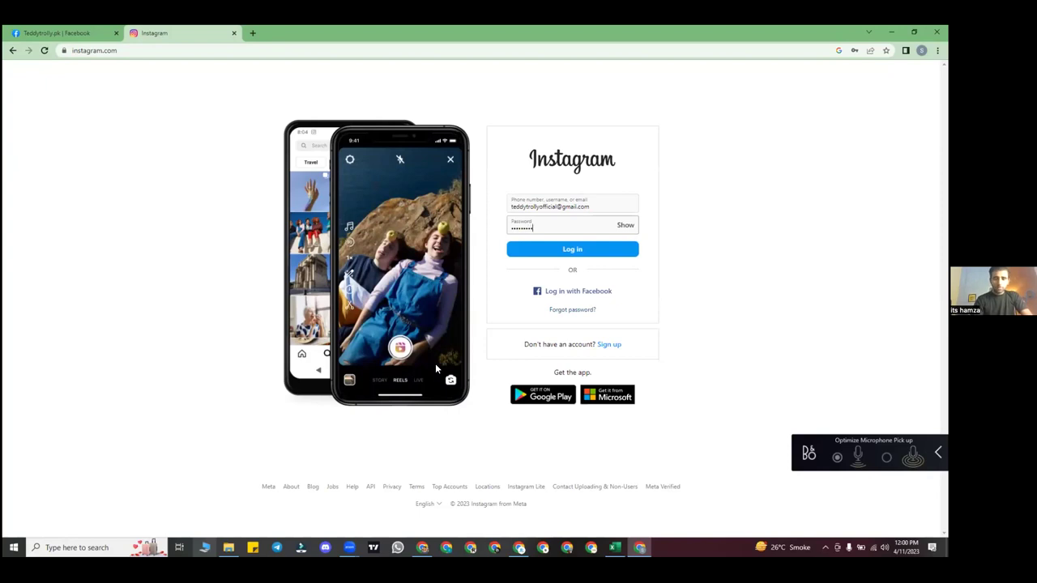
click(560, 250)
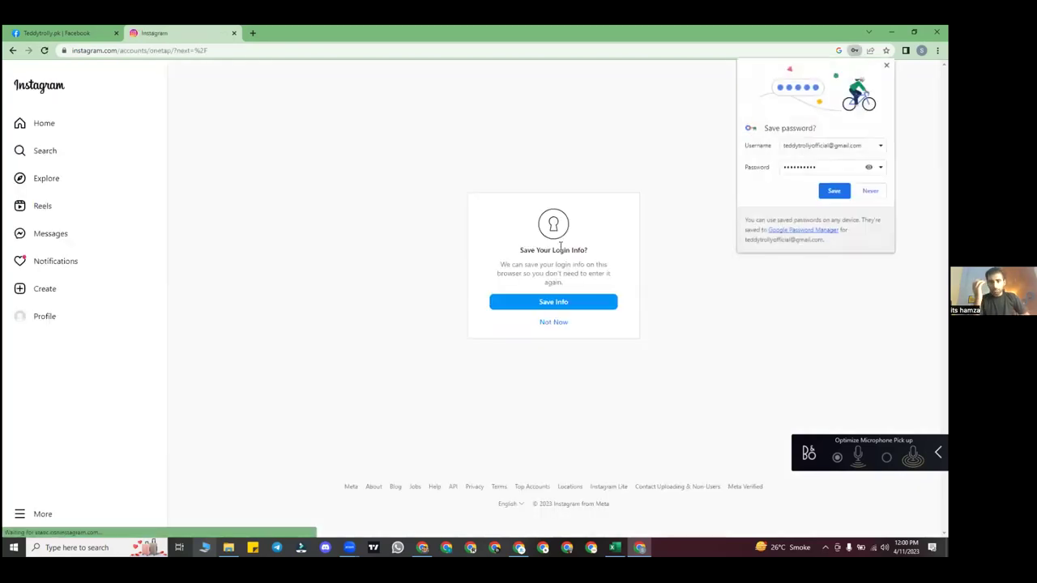
- Save the Instagram login info, turn on notifications, block Chrome notifications and dismiss the password bubble
click(568, 302)
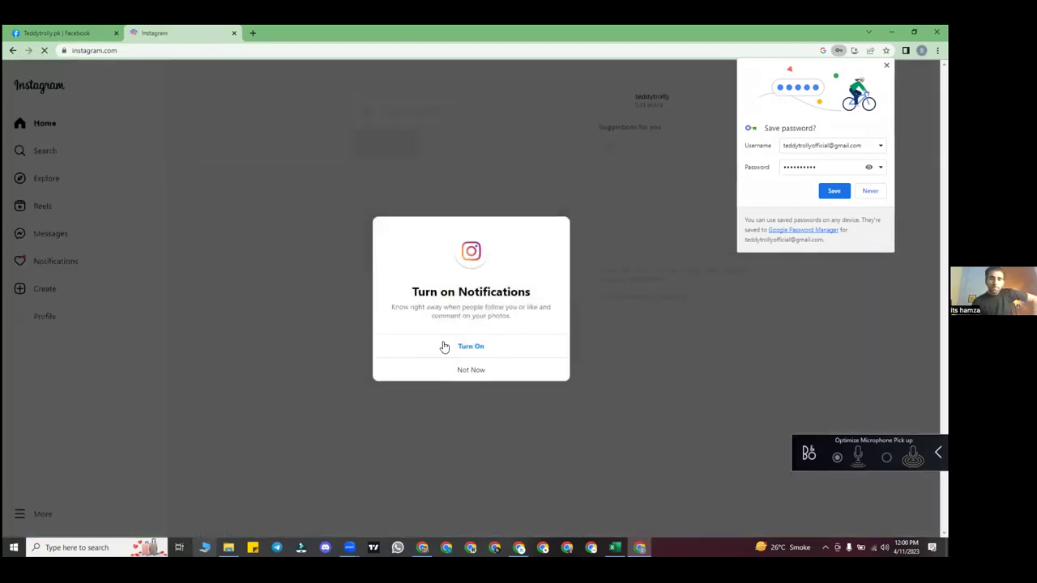
click(449, 348)
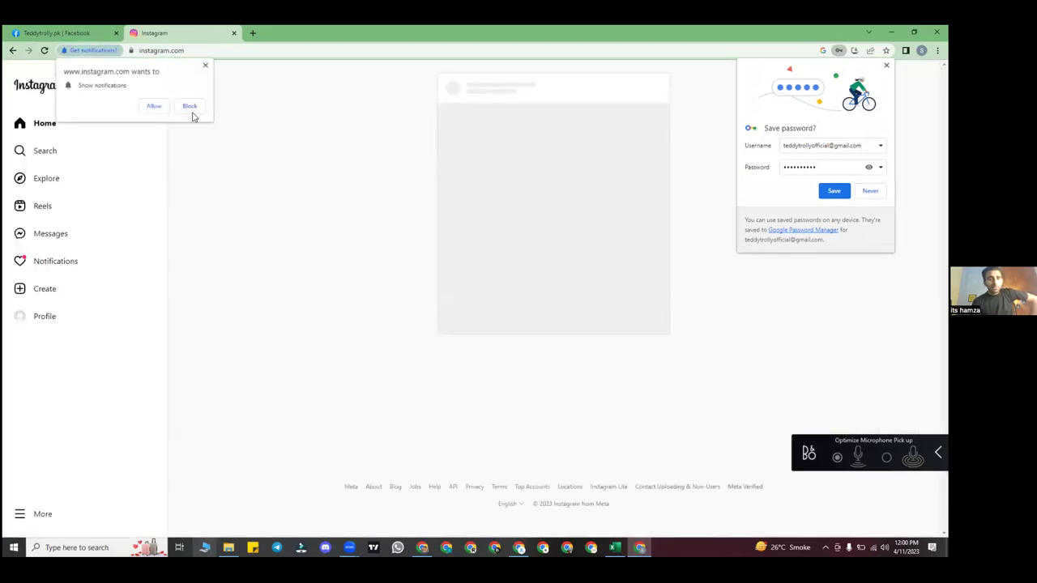
click(154, 106)
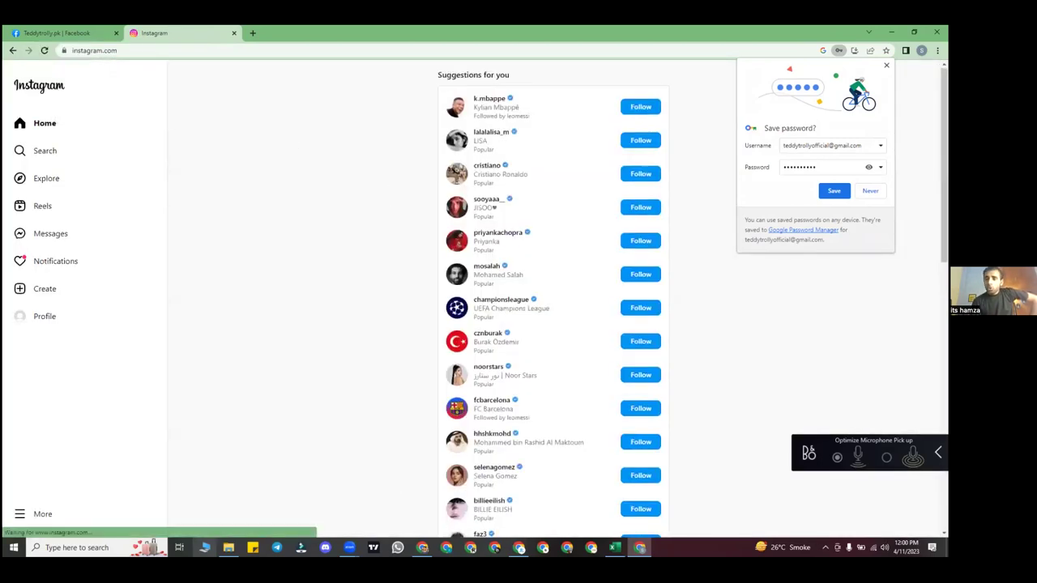
click(870, 191)
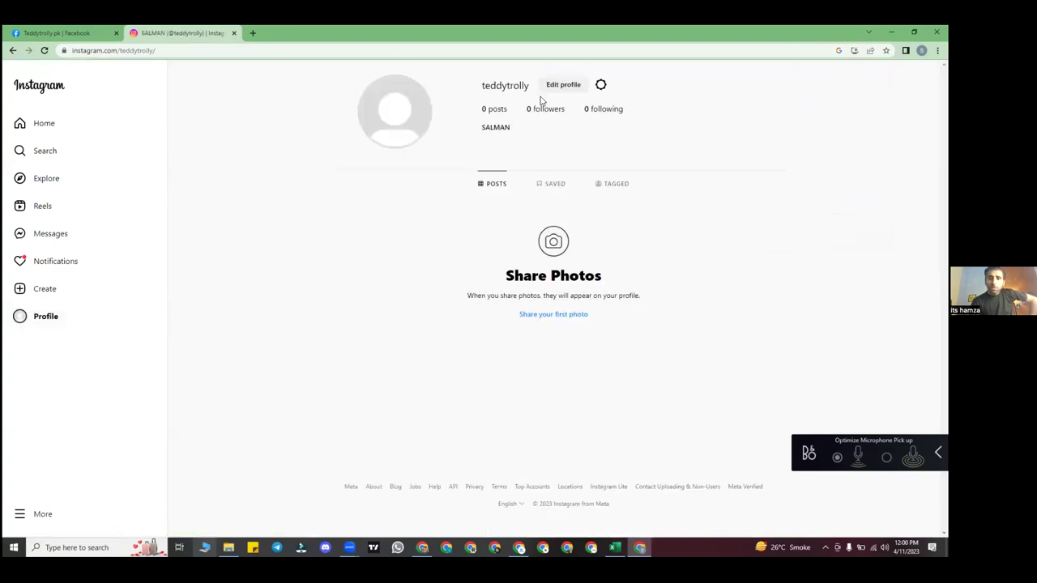
- Change the profile display name to 'Teddy Trolly'
click(555, 91)
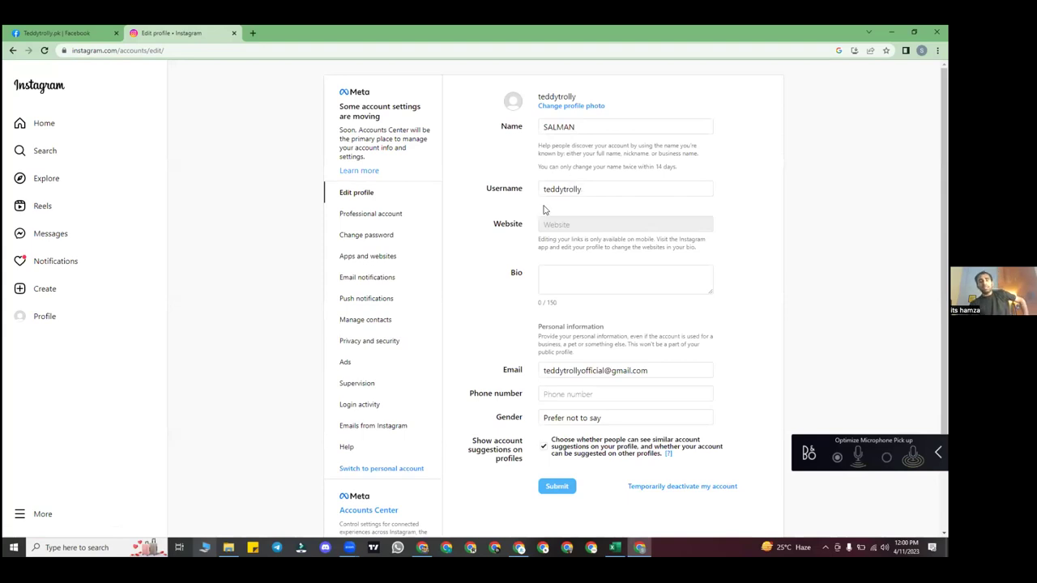
double_click(582, 127)
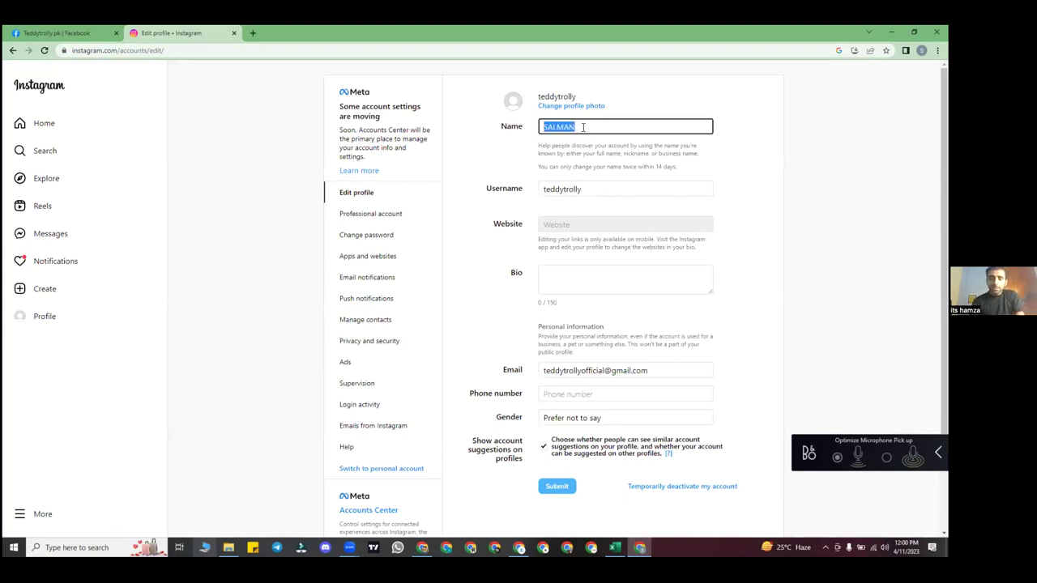
key(BackSpace)
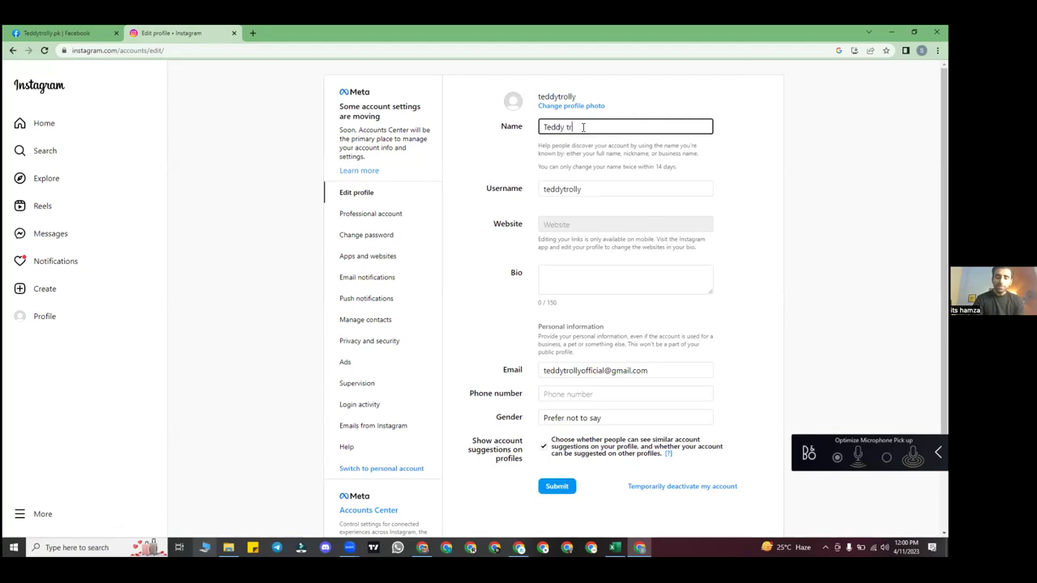
text(Teddy trolly)
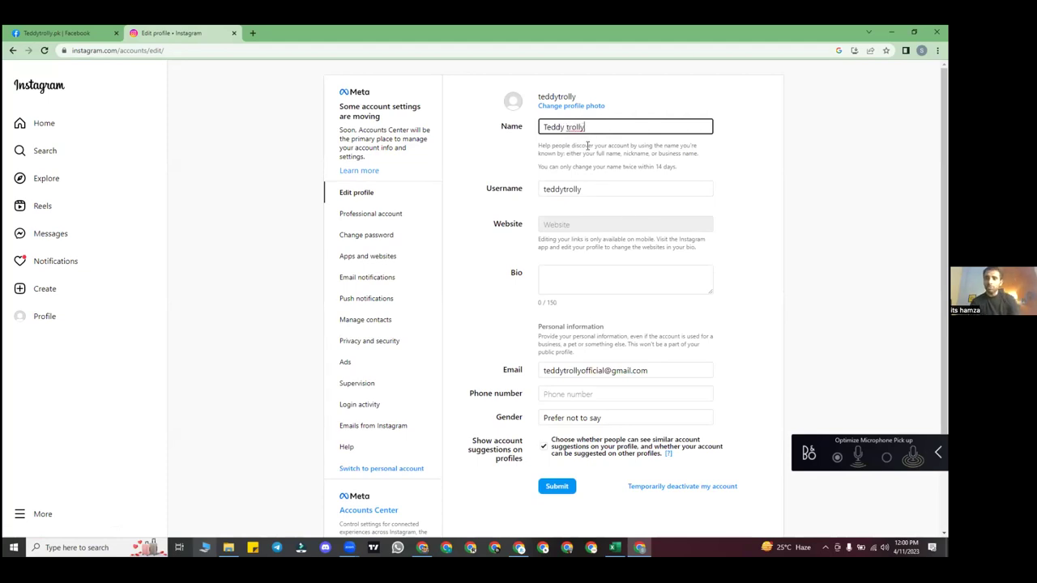
key(BackSpace)
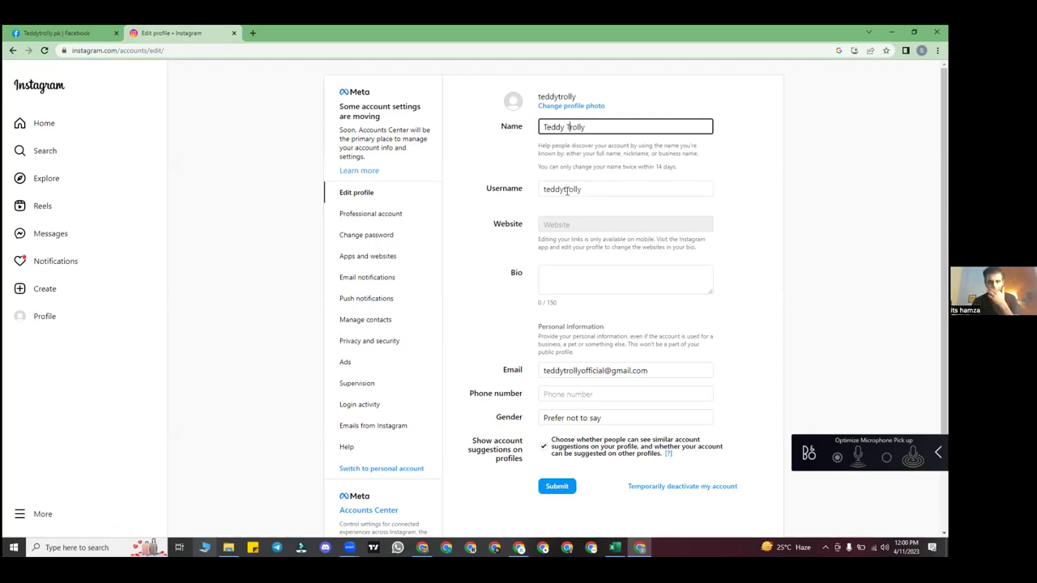
text(T)
- Write the bio 'THE LARGEST E-COMMERCE BRAND OF PAKISTAN'
click(595, 284)
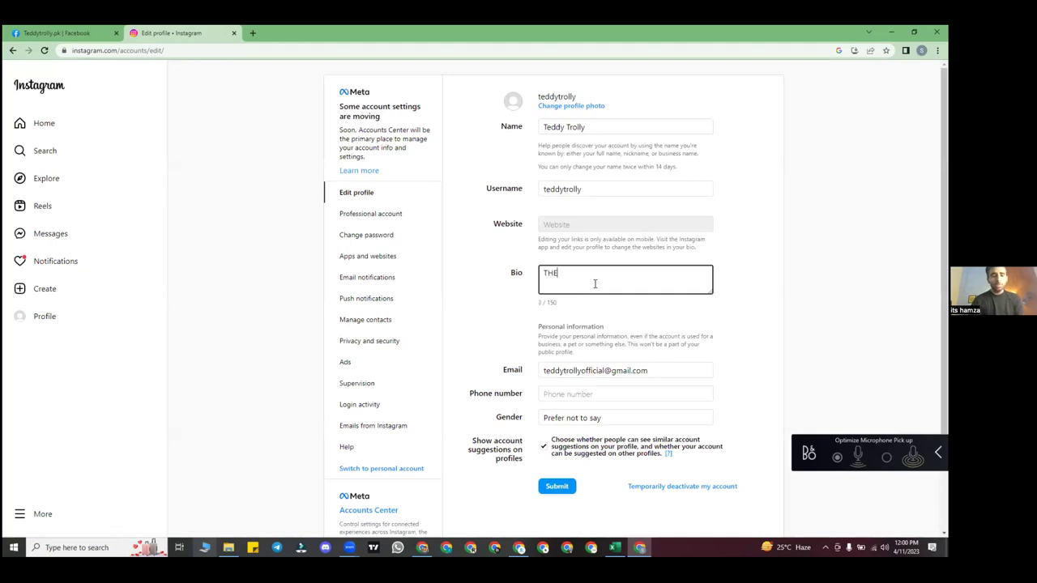
text(THE LARGEST)
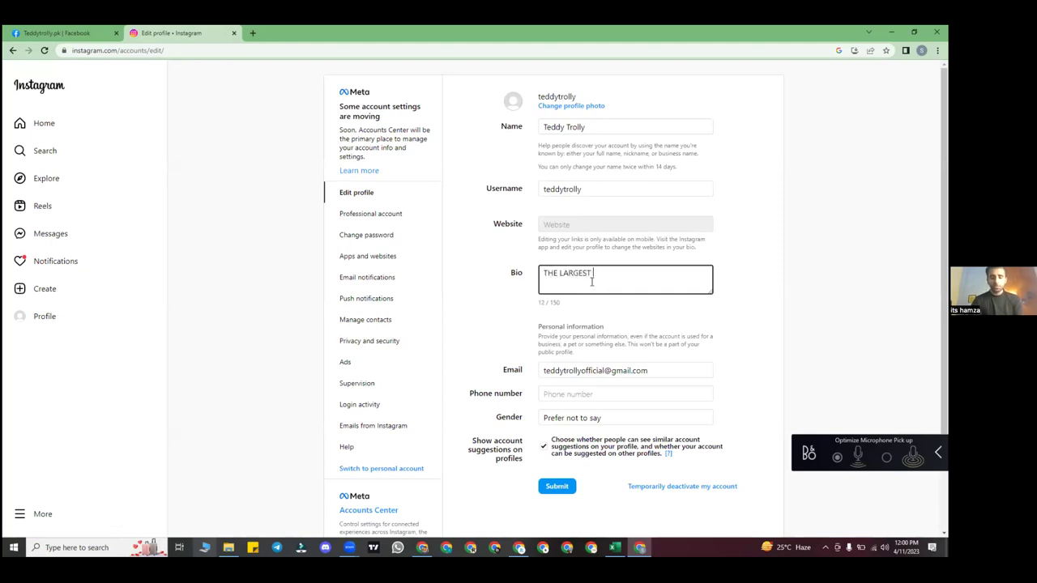
text( E-COMMER)
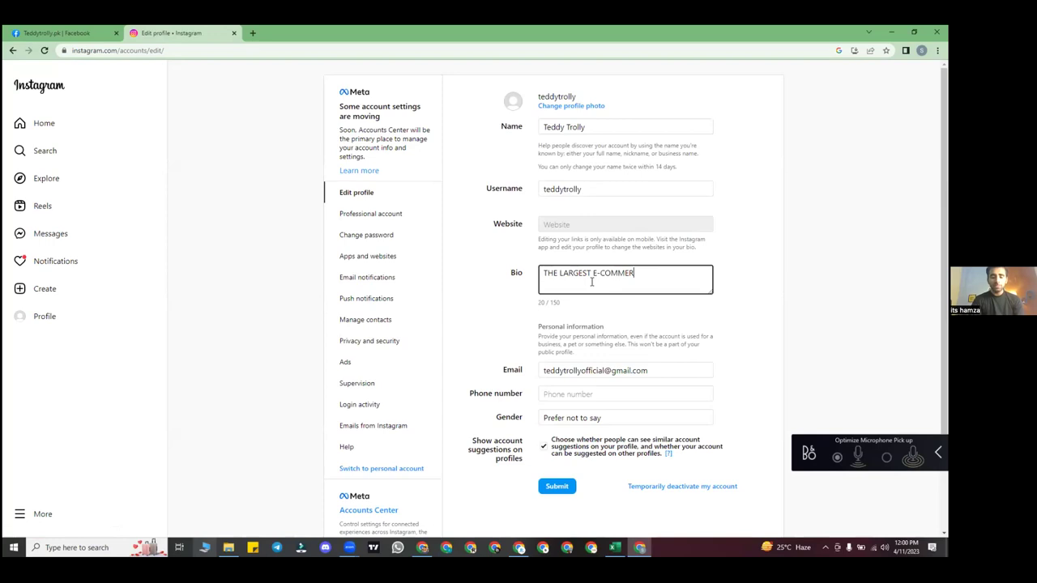
text(F PAKISTAN)
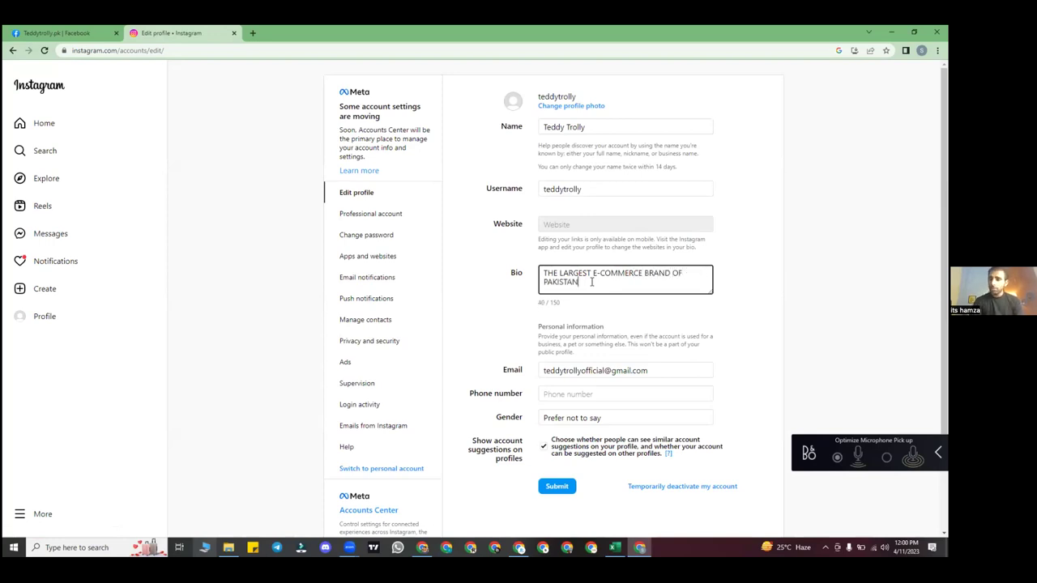
scroll(585, 317, down, 2)
- Set the gender to Male and submit the profile changes
click(548, 313)
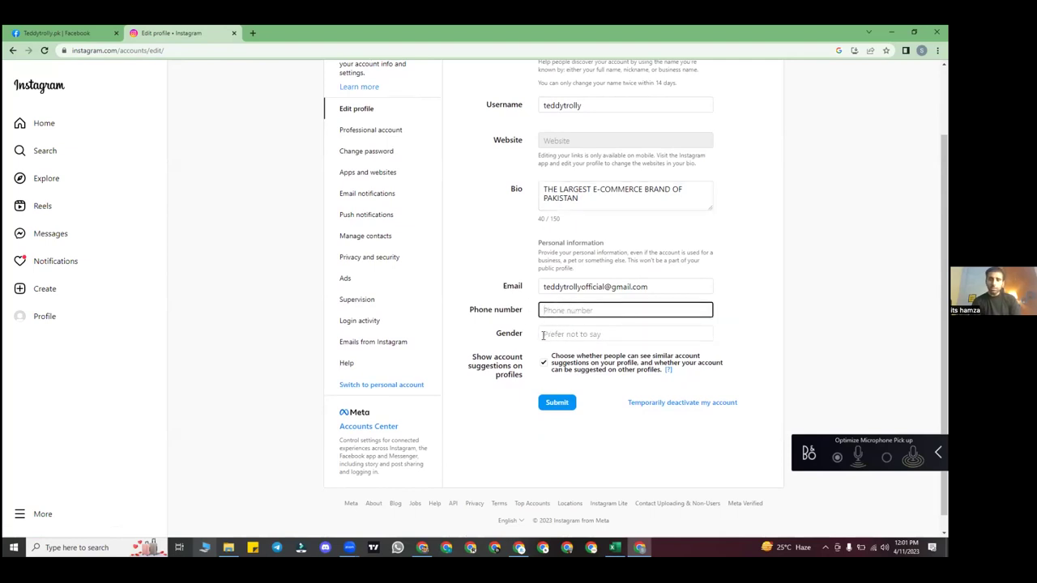
click(609, 336)
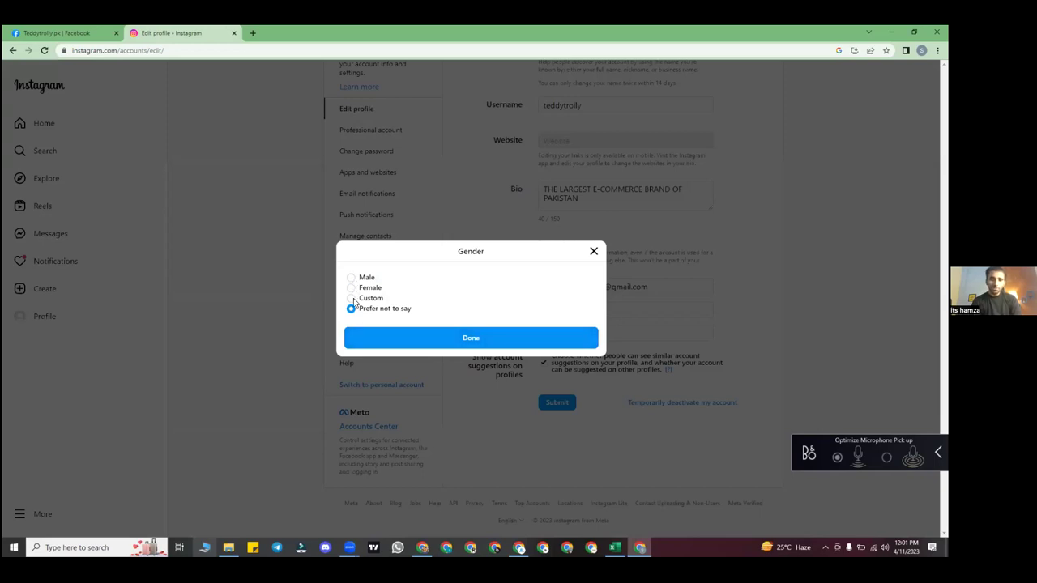
click(351, 277)
click(410, 341)
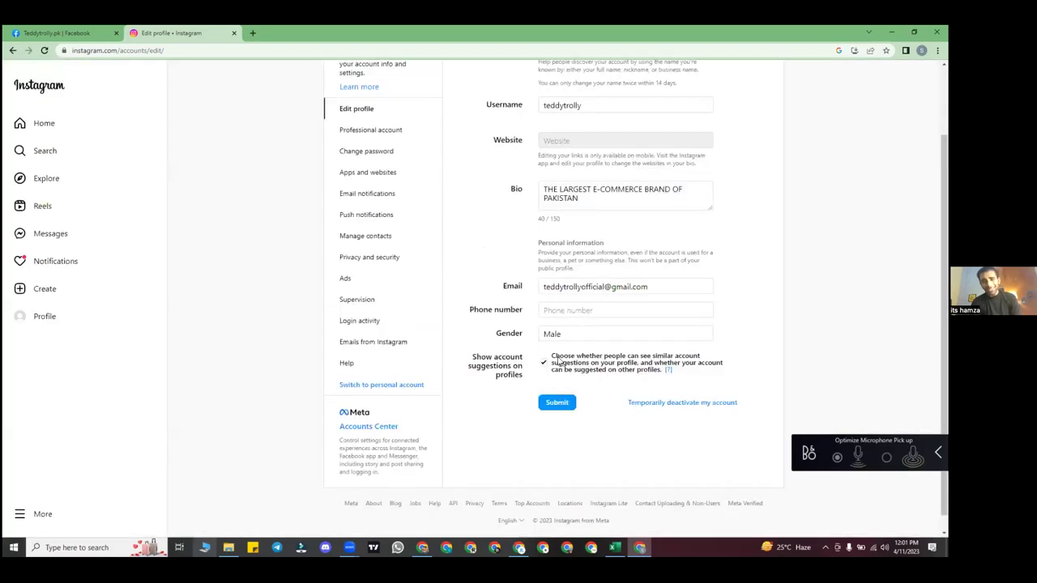
click(557, 410)
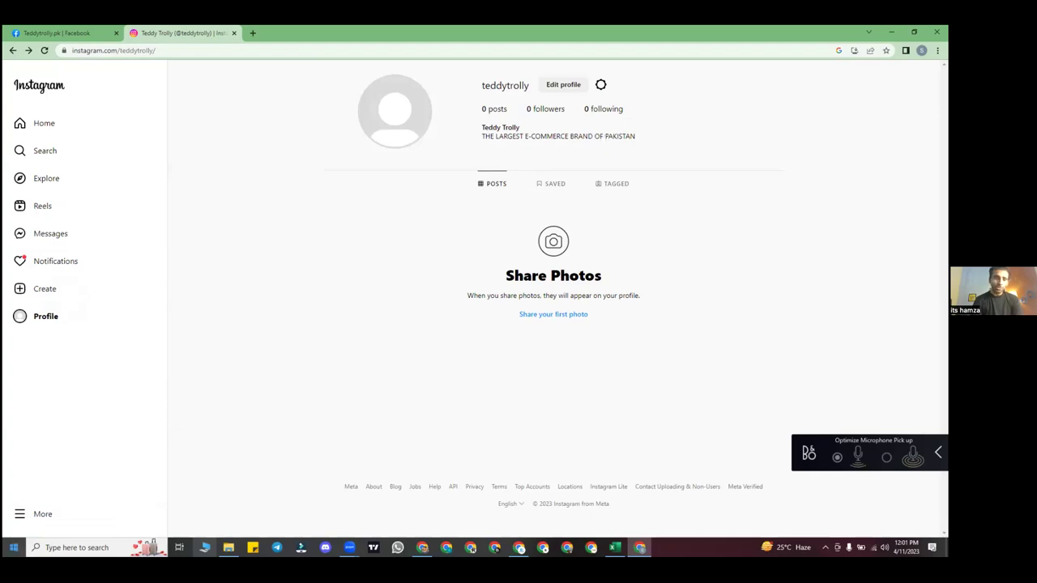
- Switch the professional account back to a personal one from Settings, confirming with Switch back
click(22, 517)
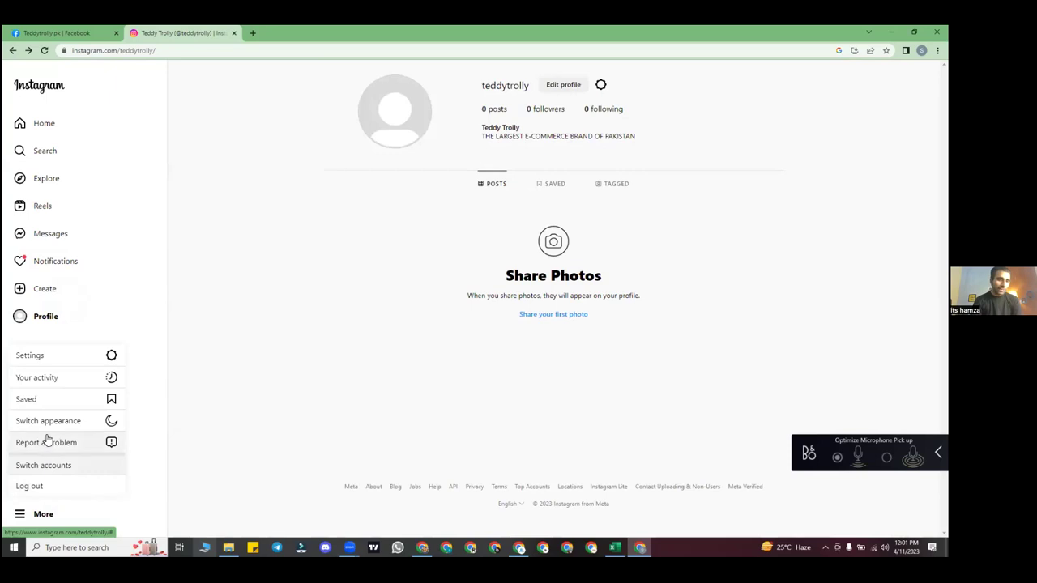
click(67, 356)
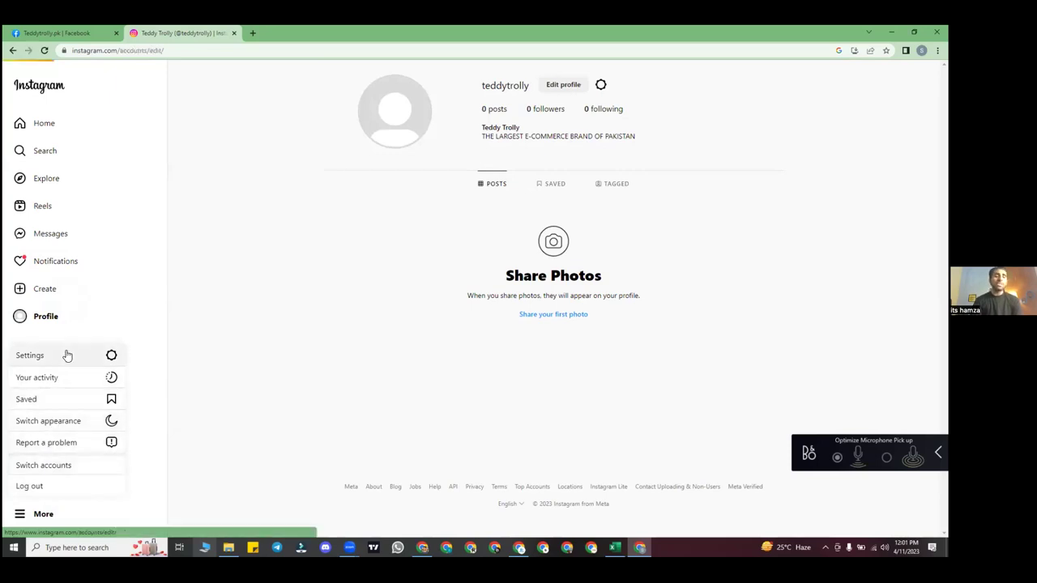
scroll(368, 415, down, 2)
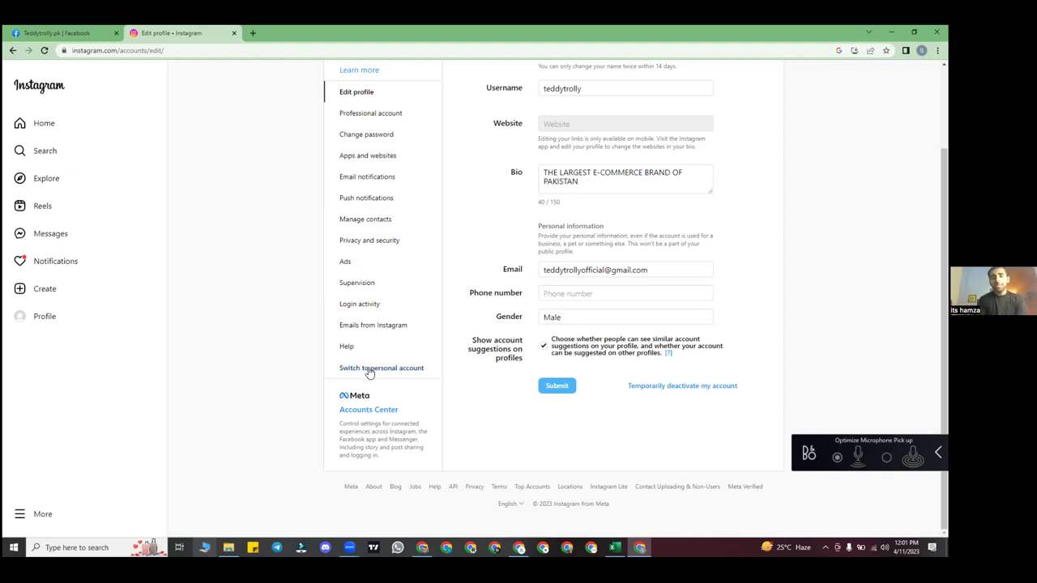
click(379, 370)
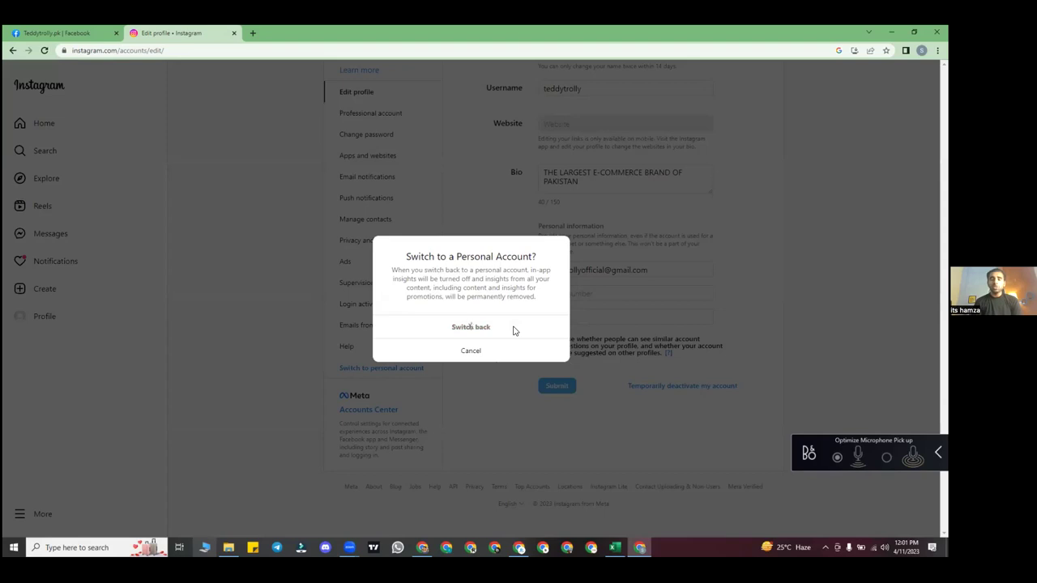
click(487, 327)
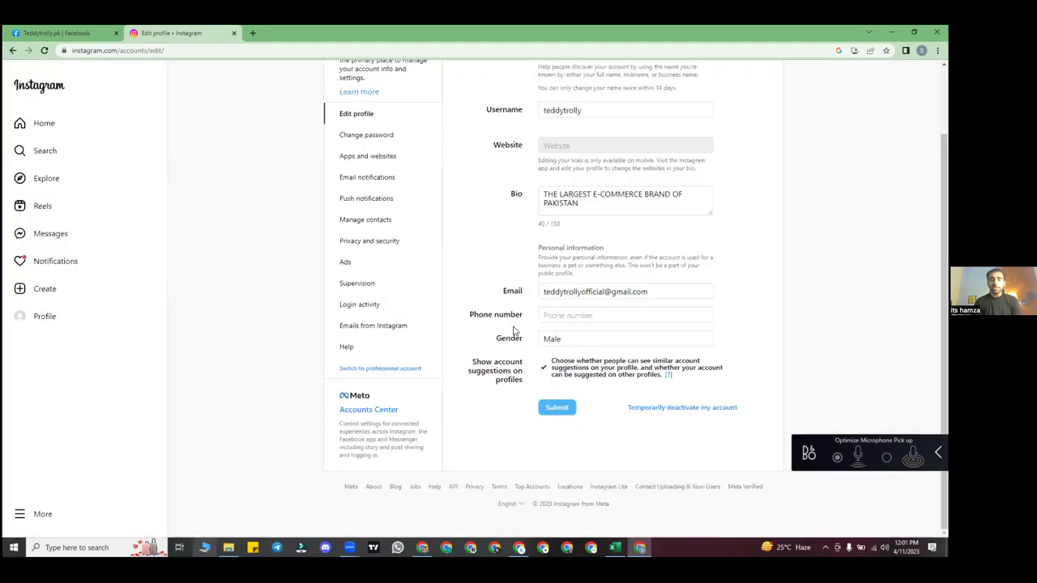
- Start a Business professional account with the Shopping & retail category
click(384, 371)
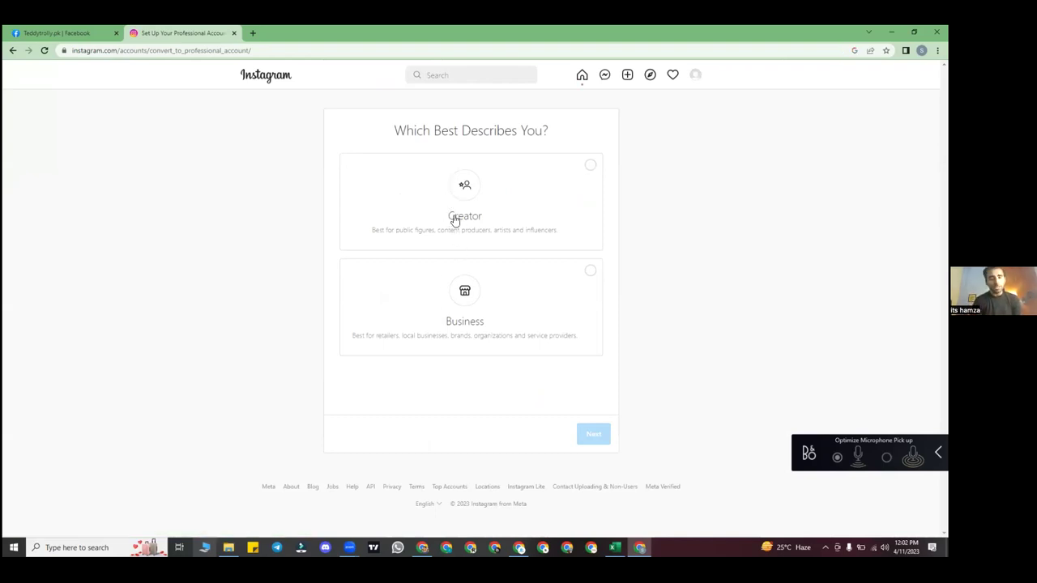
click(482, 309)
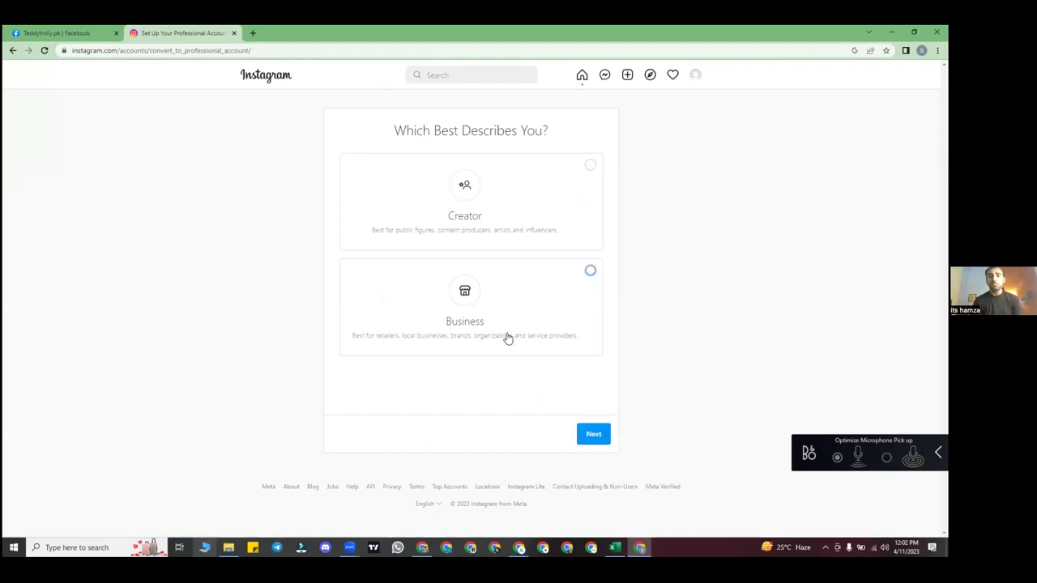
click(594, 436)
click(594, 435)
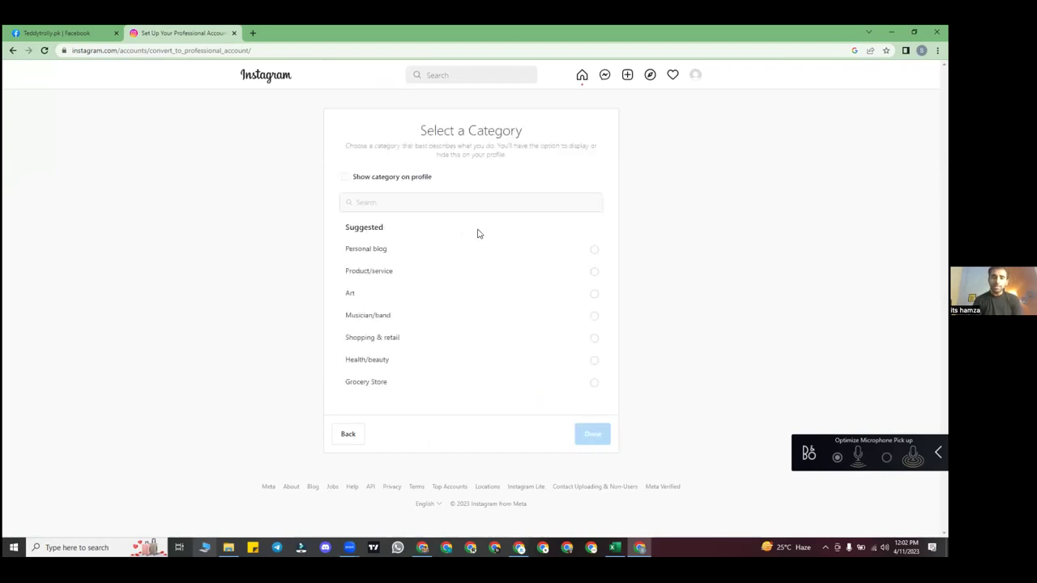
click(593, 338)
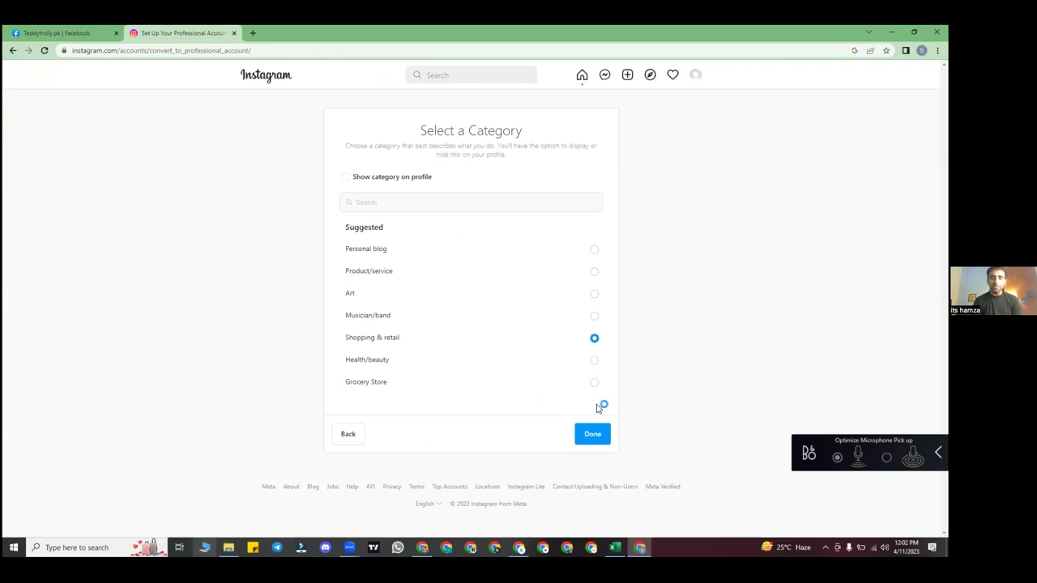
click(595, 428)
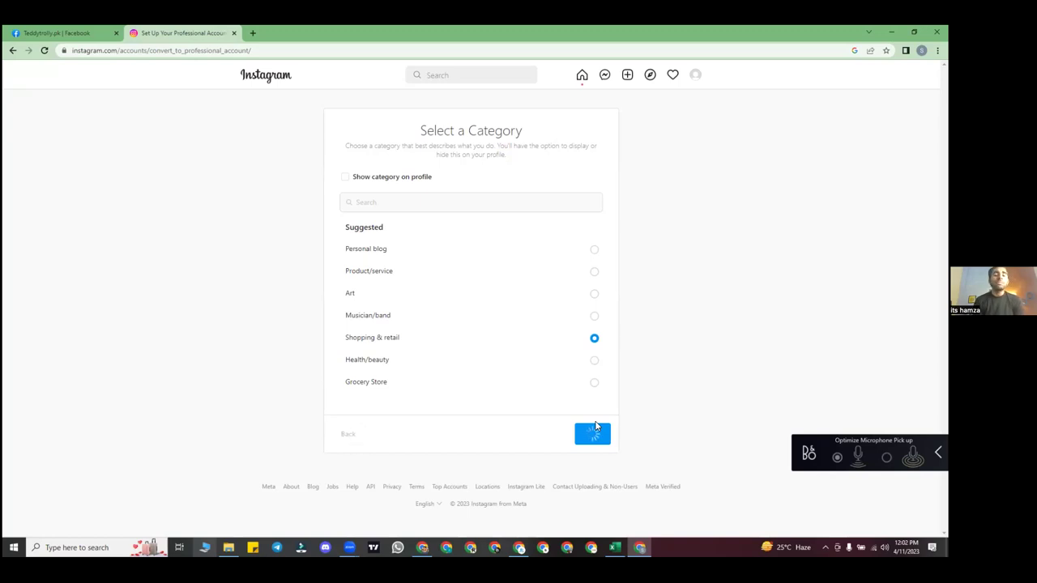
- Fill in the saved contact email and a UAE (+971) phone number, then save and finish setup
click(424, 214)
click(440, 242)
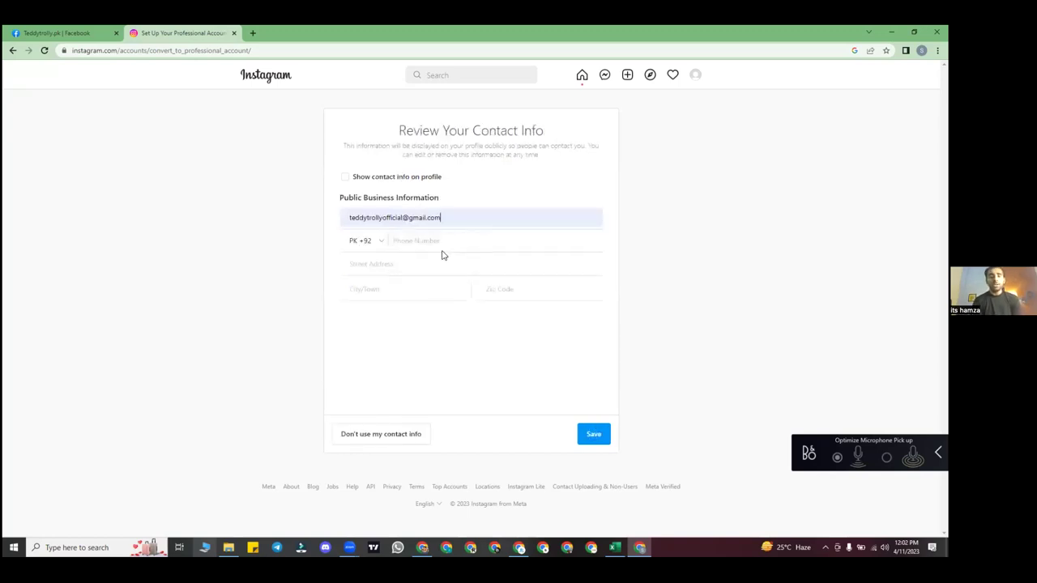
click(383, 243)
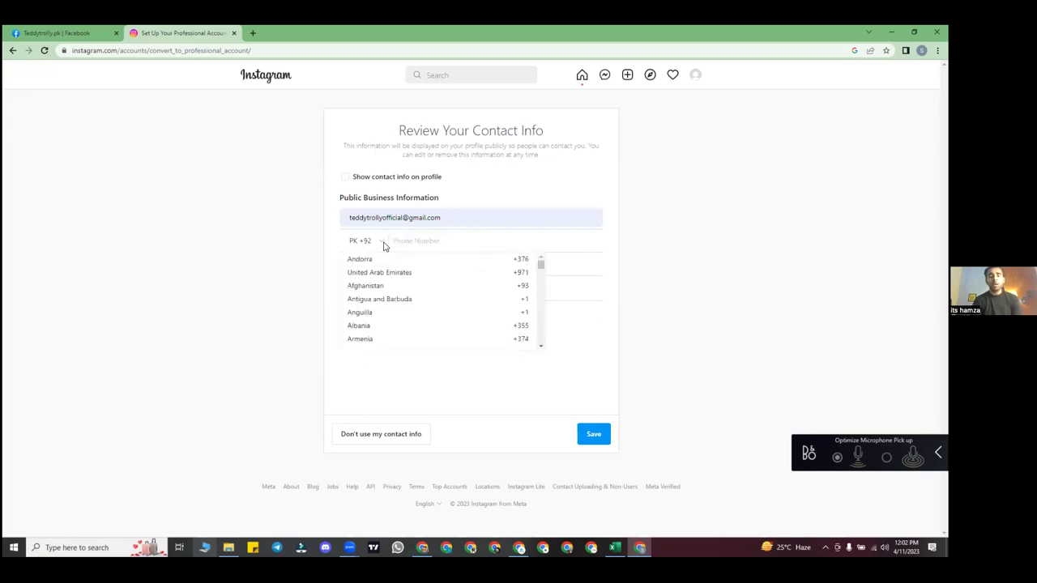
click(412, 274)
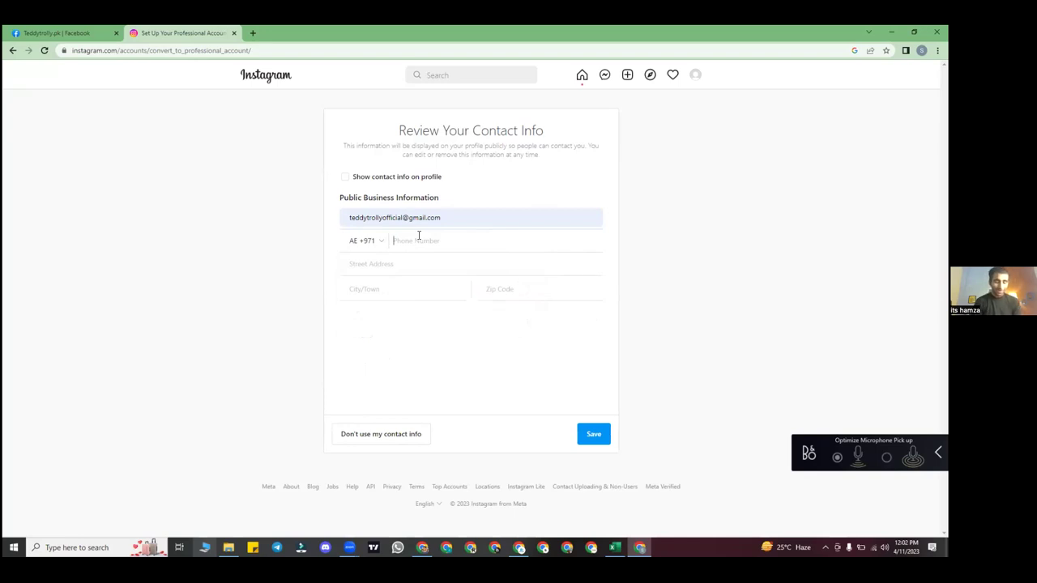
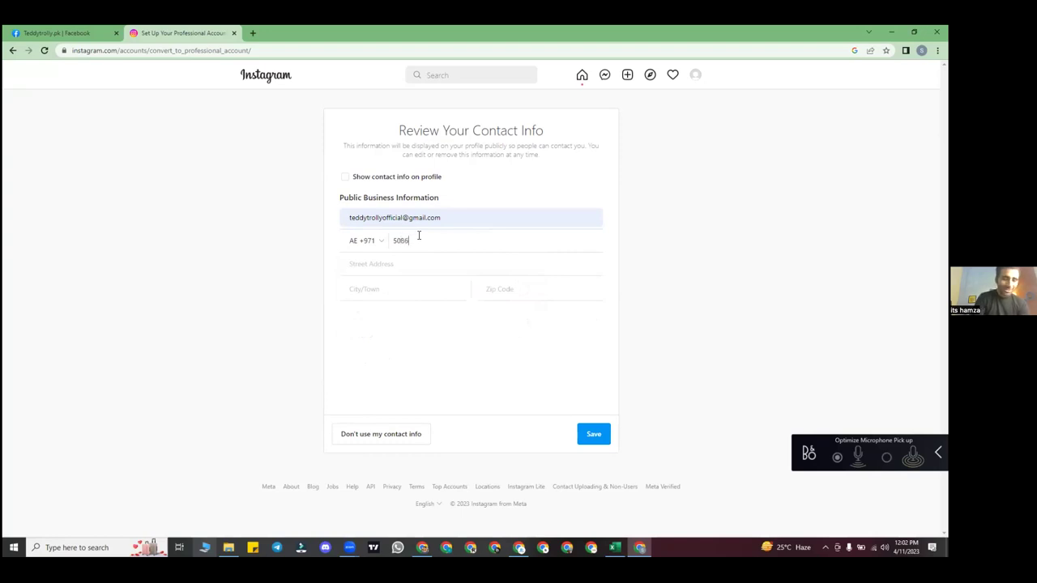
click(424, 267)
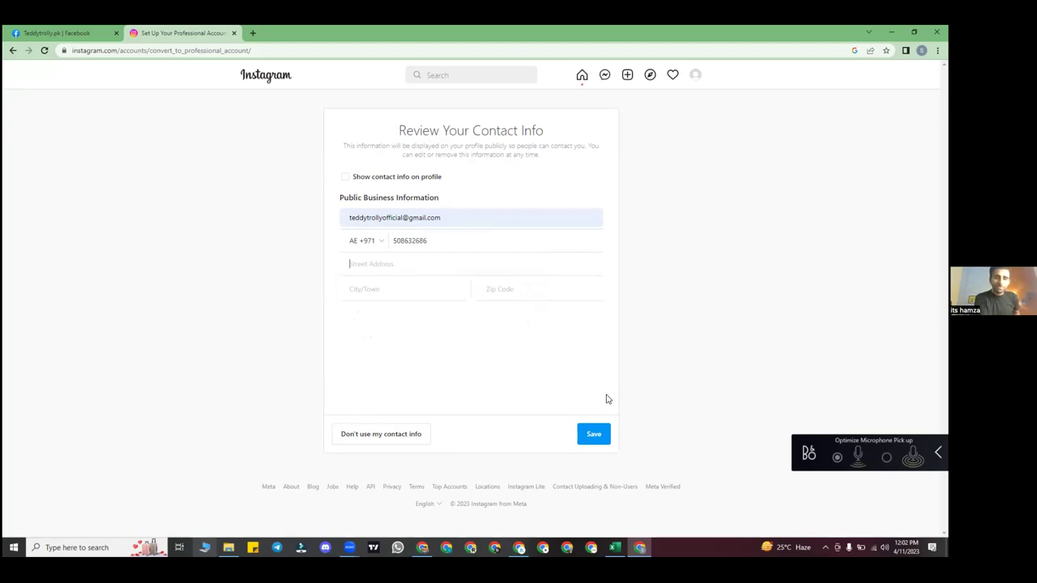
click(427, 289)
click(593, 441)
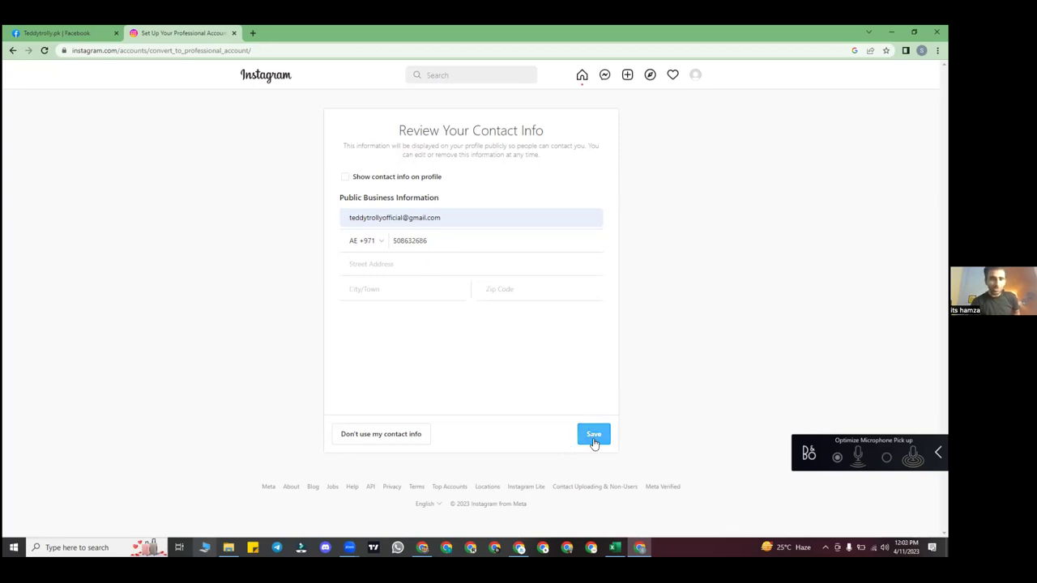
click(593, 436)
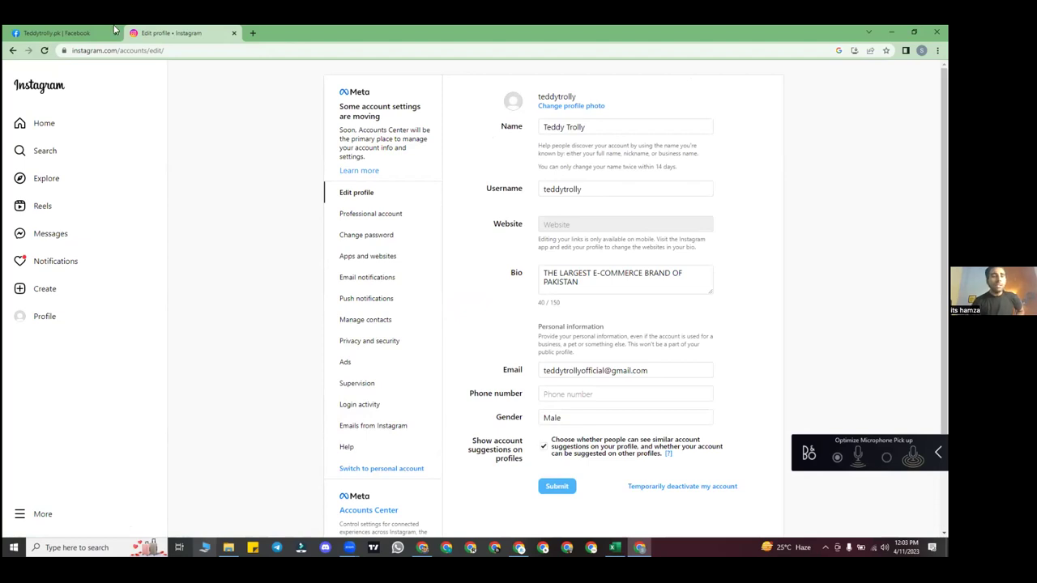
- Cross-check the Instagram Edit profile details against the Teddytrolly.pk Facebook page, then switch to Shopify
click(86, 30)
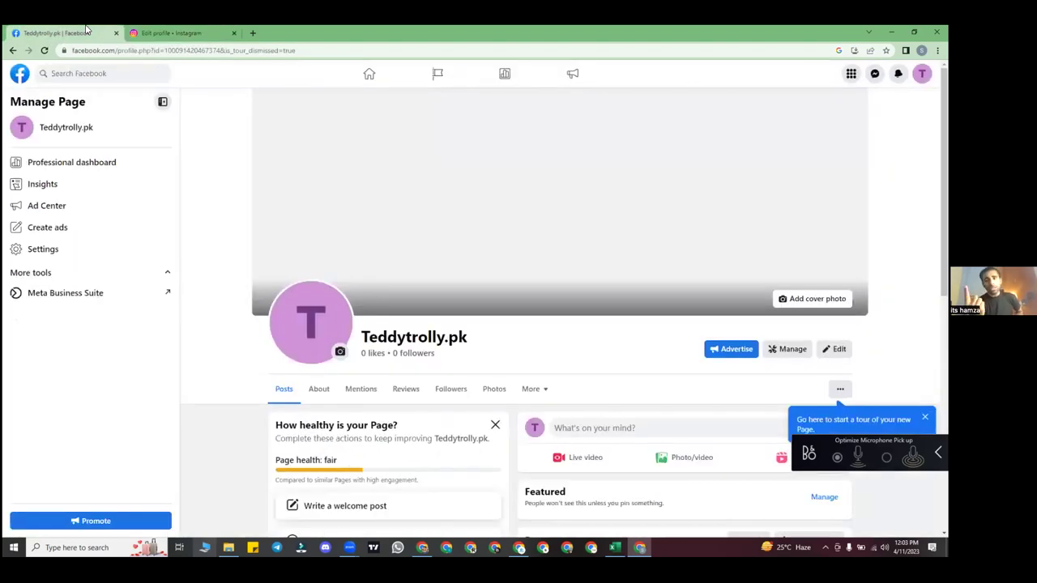
click(176, 31)
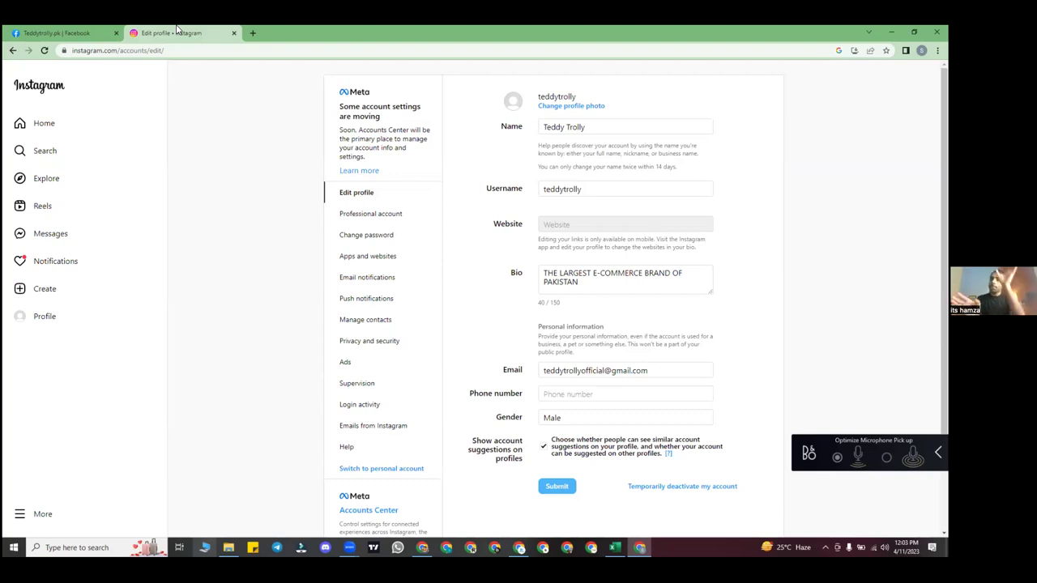
click(177, 31)
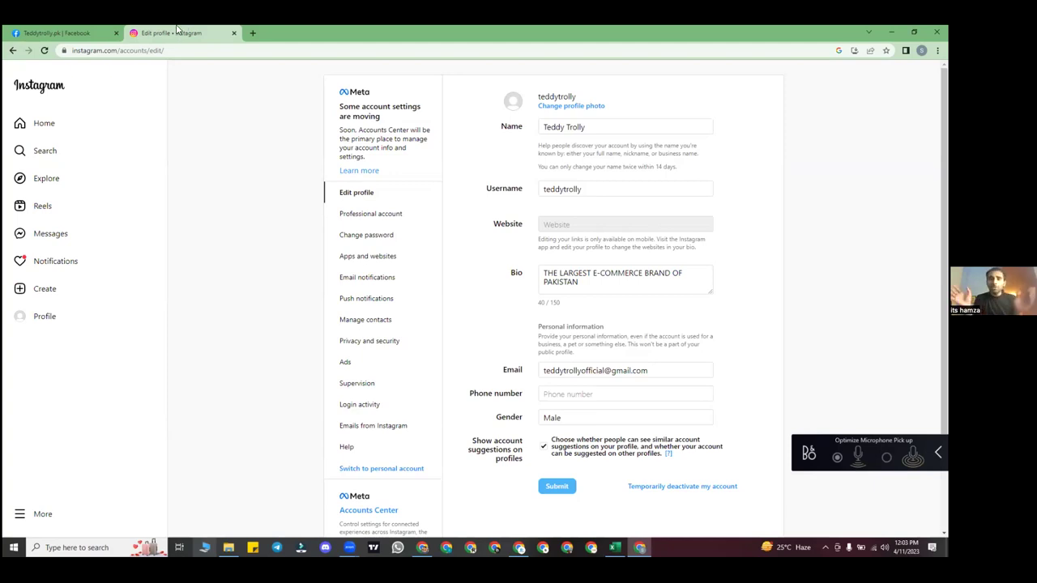
click(27, 33)
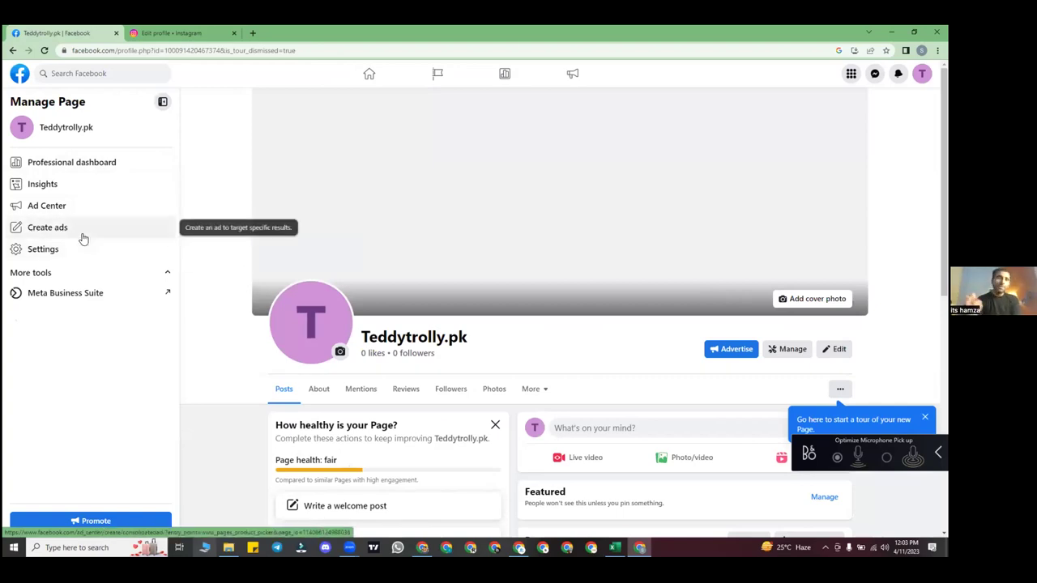
click(181, 31)
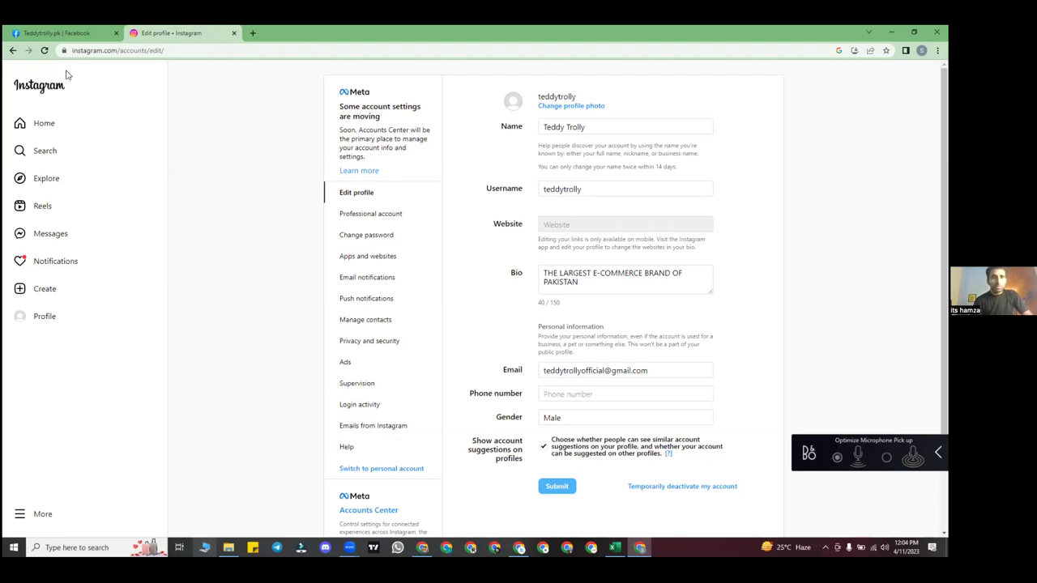
key(alt+Tab)
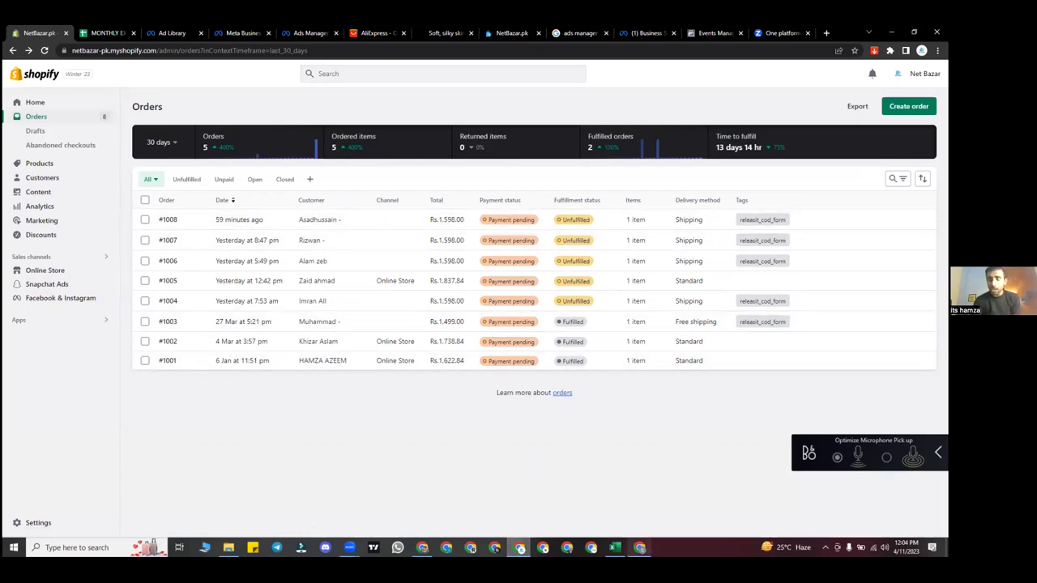
- Enter quantity 8 in cells D4 through D7 of the ROAS CALCULATION sheet
click(615, 548)
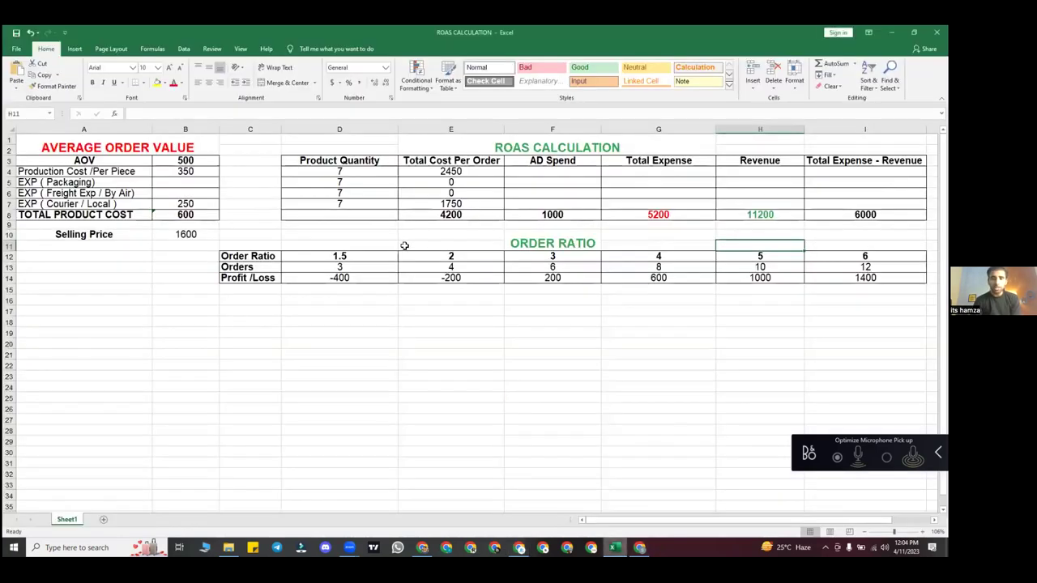
click(339, 171)
text(8)
key(Return)
text(8)
key(Return)
text(8)
key(Return)
text(8)
key(Return)
- Review the updated revenue-minus-expense in I8, per-piece cost in B4 and selling price in B10
click(827, 221)
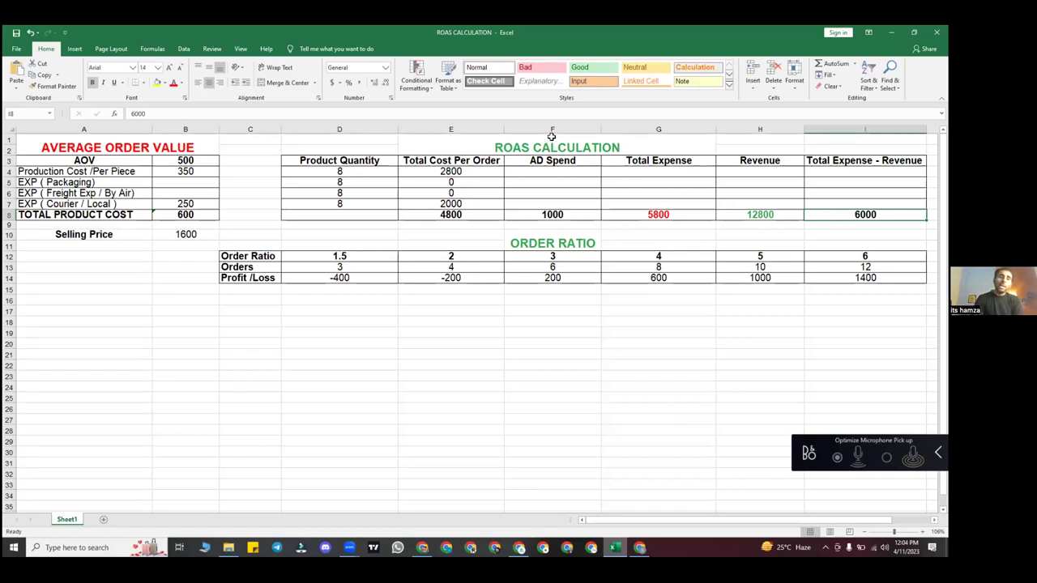
click(187, 172)
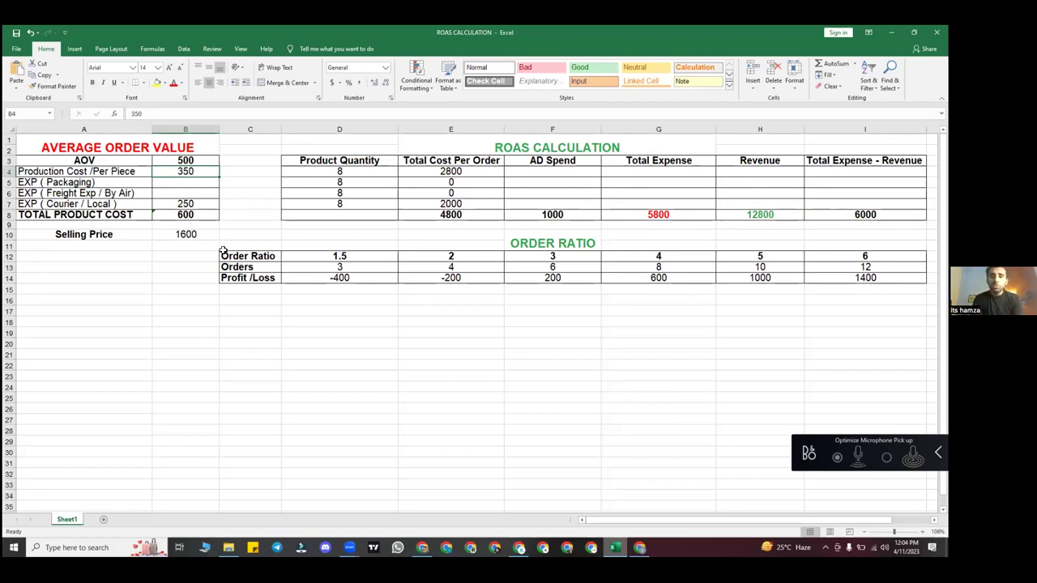
click(203, 233)
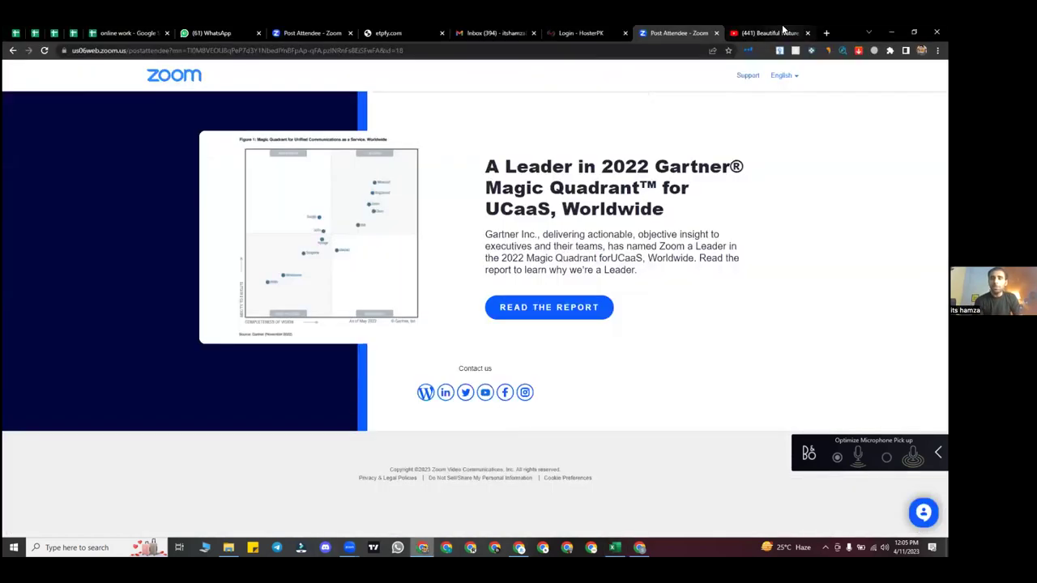
- Skip the nature video's ad, then Google the Daraz e-commerce YouTuber's name in a new tab
click(765, 33)
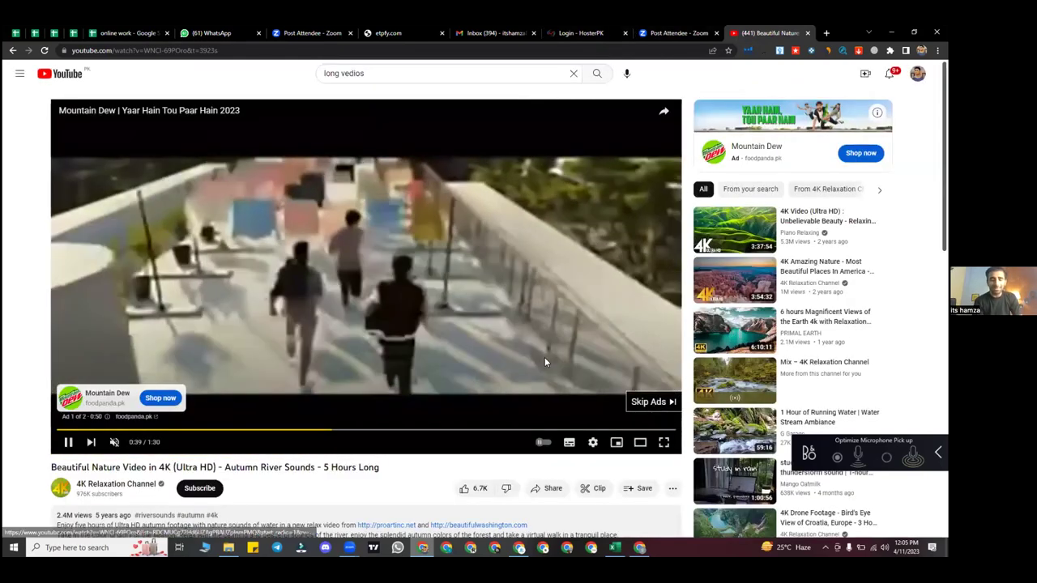
click(653, 402)
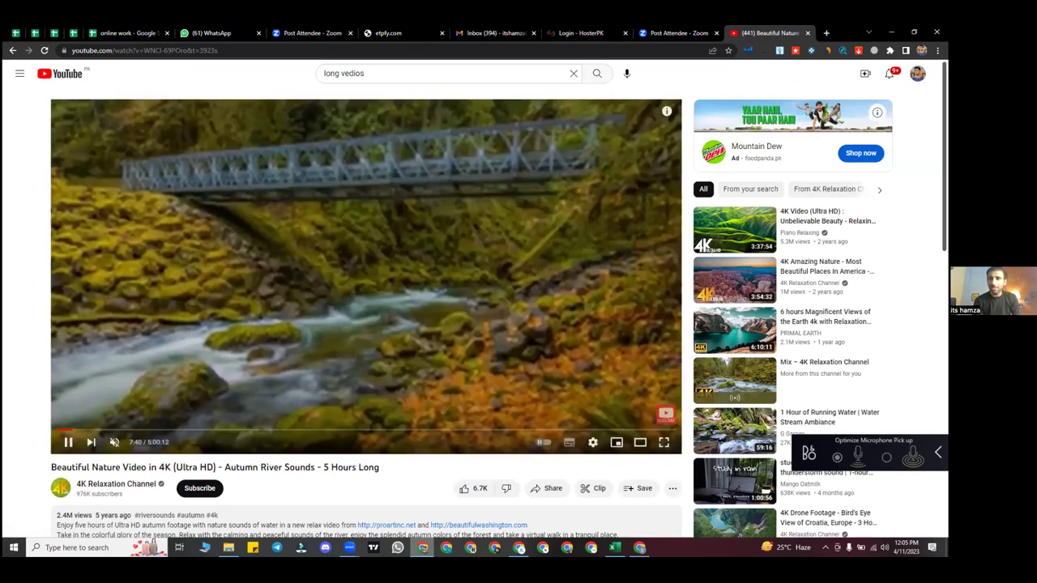
key(ctrl+t)
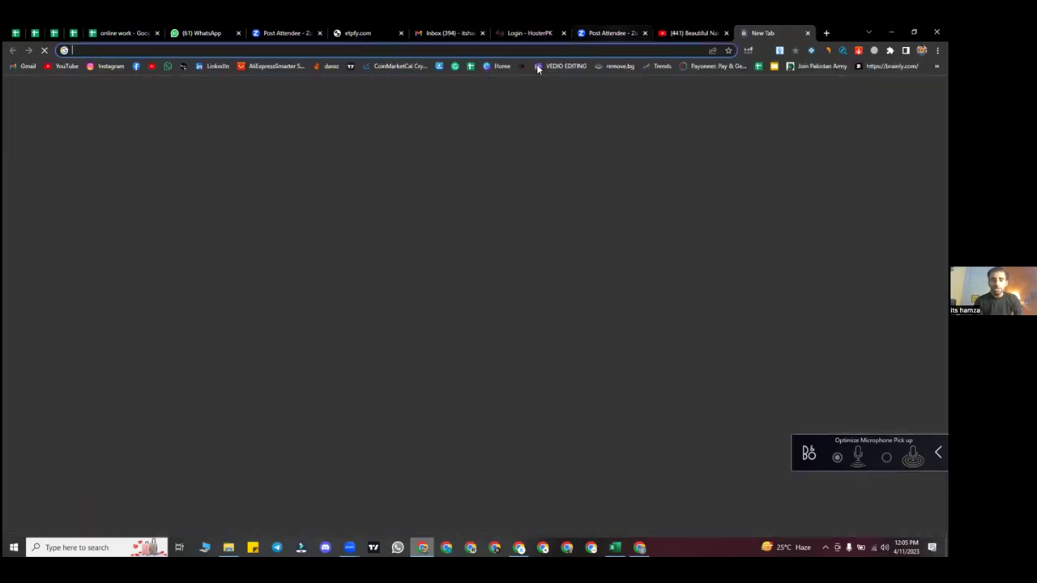
text(SHAKEEL DARA)
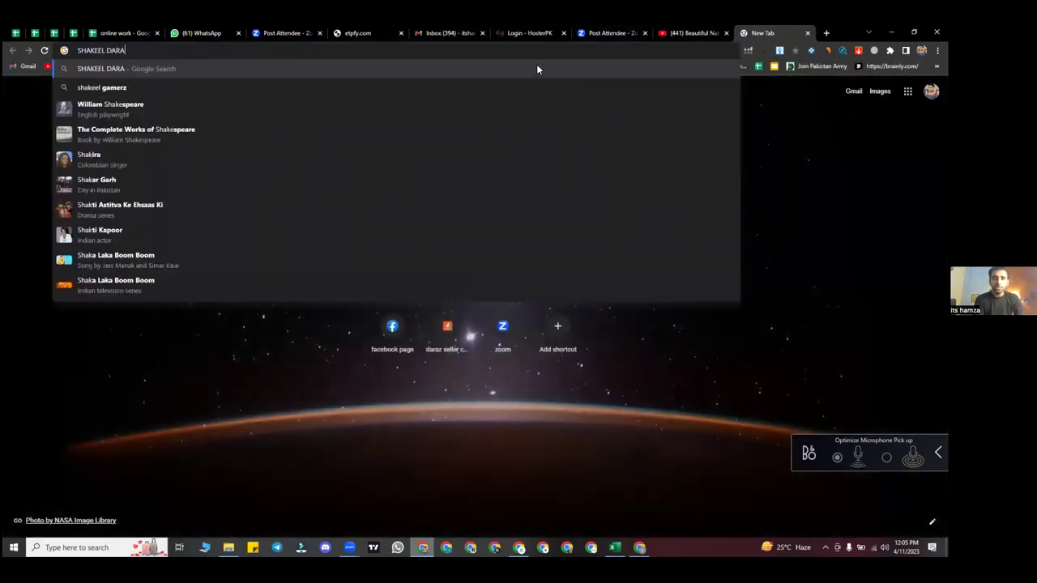
text(Z WALA)
key(Return)
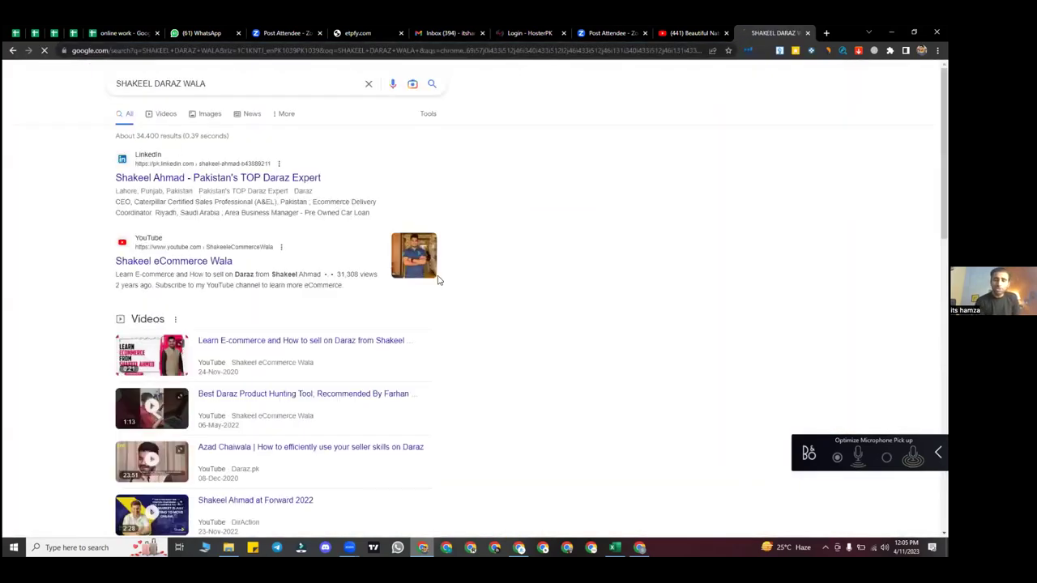
- Open the Daraz expert's YouTube channel, pause its featured video and browse the Videos tab
click(414, 258)
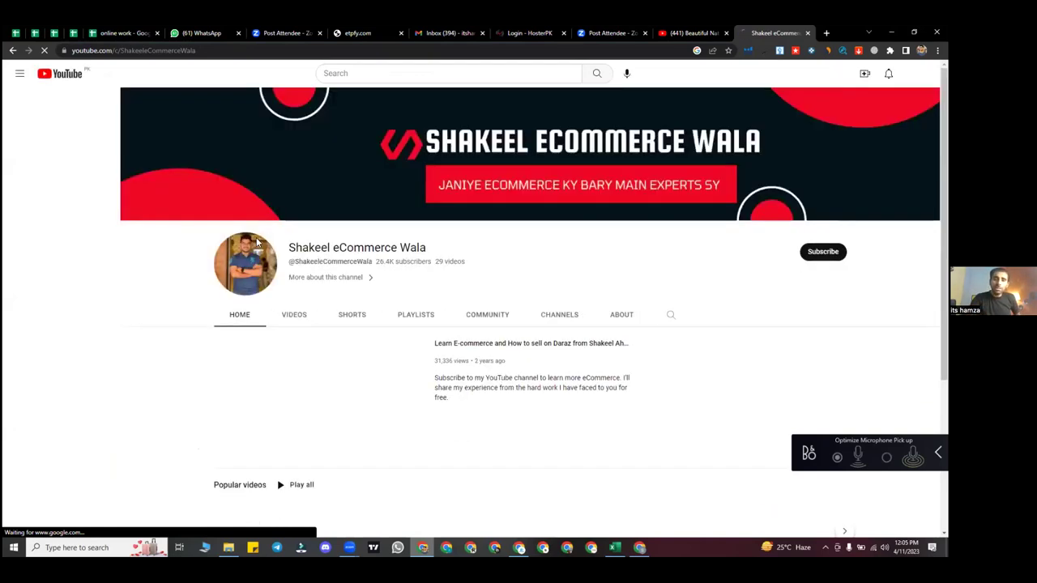
click(305, 374)
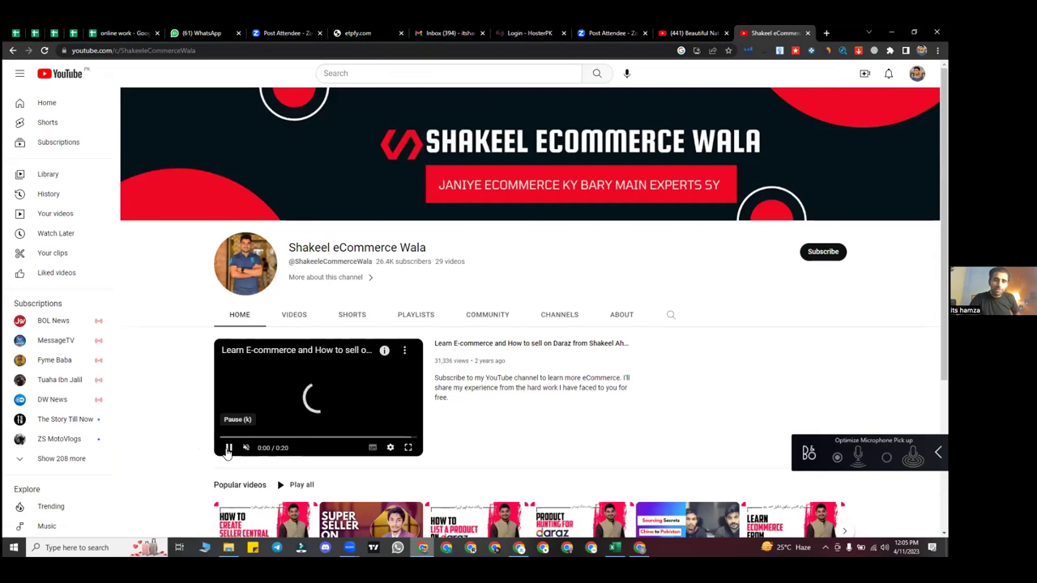
scroll(300, 267, down, 1)
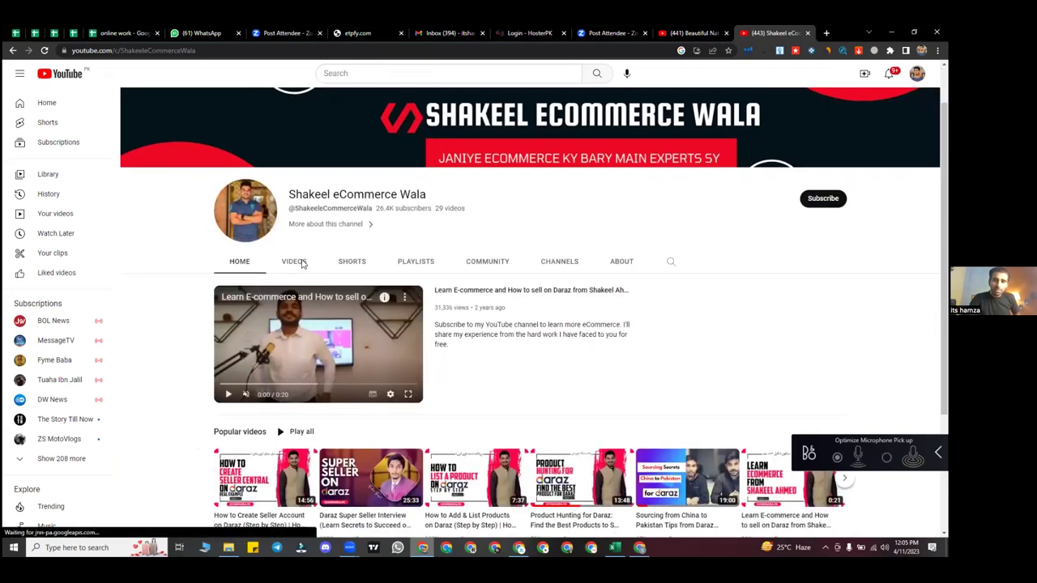
click(296, 262)
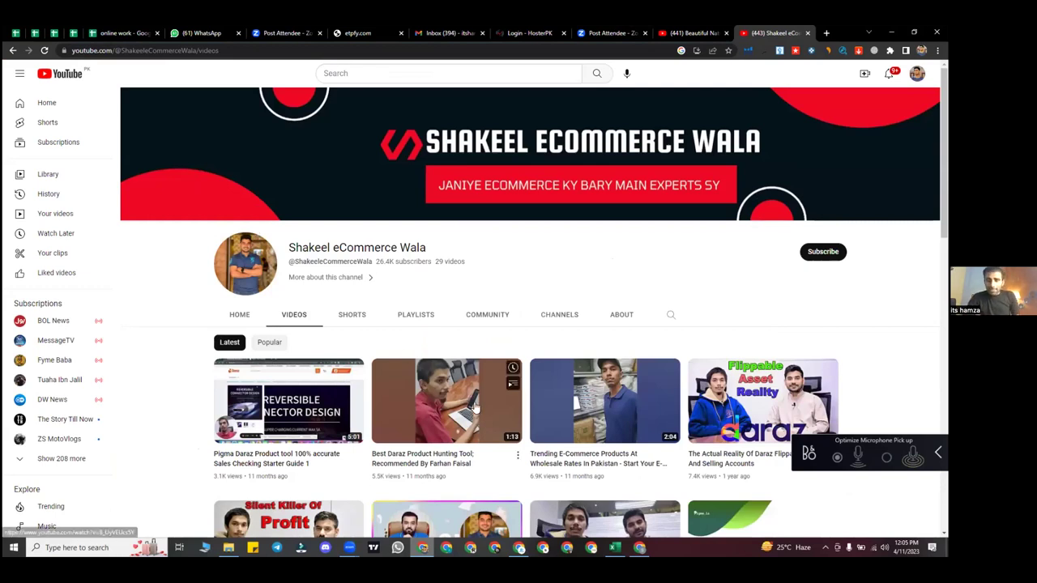
scroll(604, 335, down, 2)
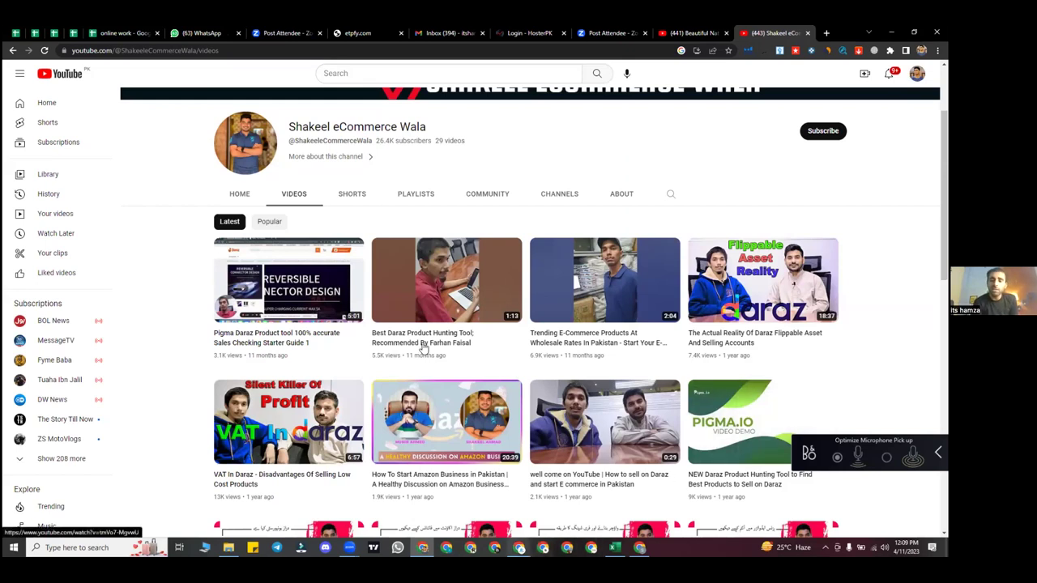
click(520, 547)
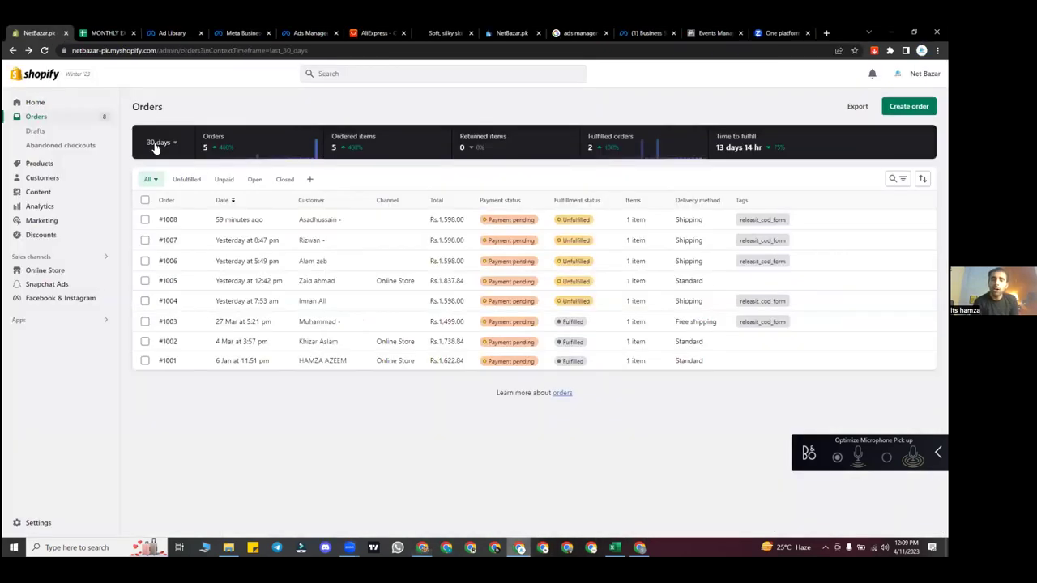
- Reload the Shopify orders list to show 6 orders in 30 days, then return to Ad Library
click(44, 50)
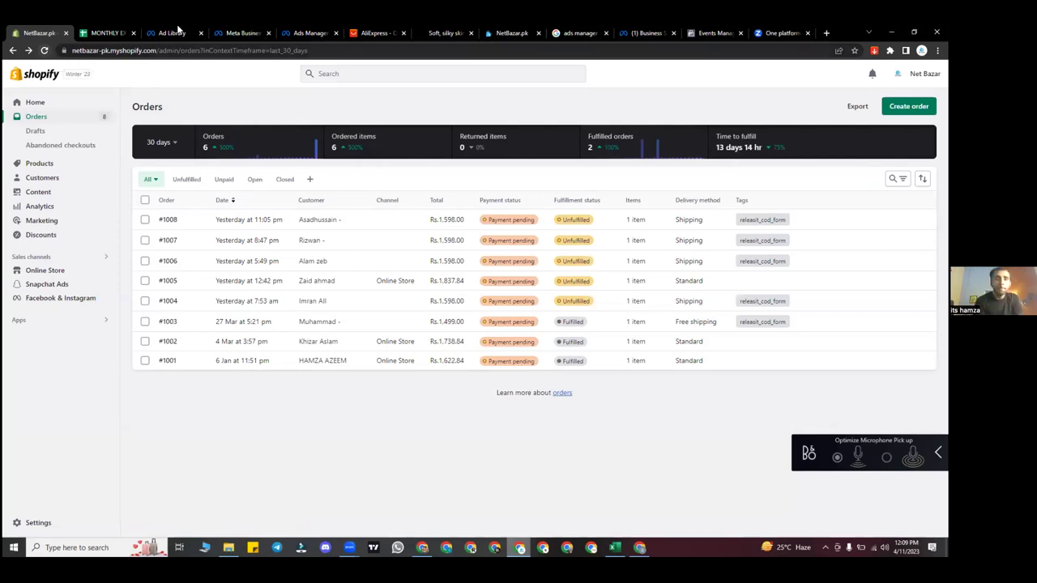
key(ctrl+3)
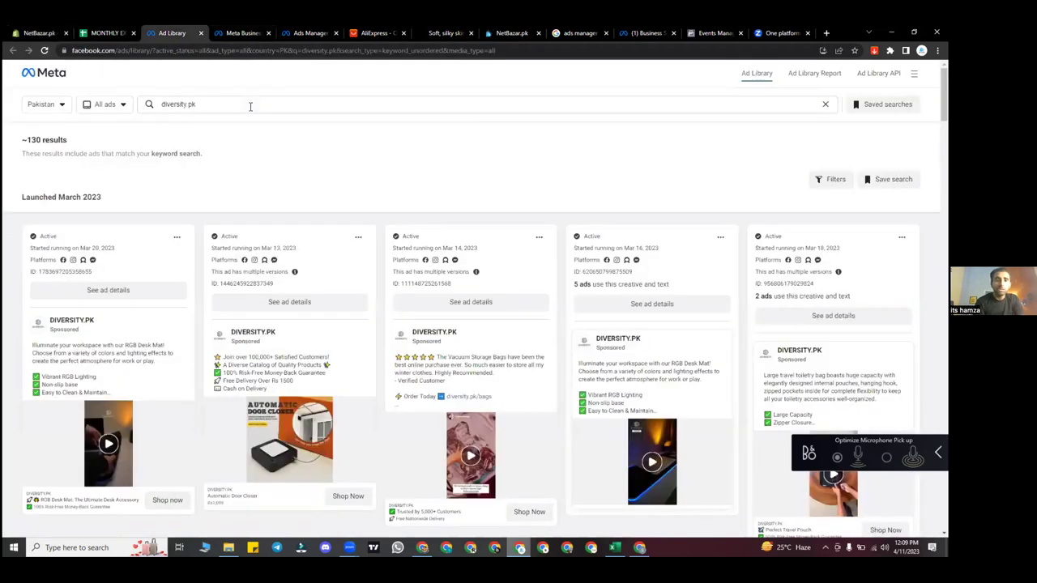
- Search the Ad Library for 'CRYSTAL HAIR REMOVER' ads
triple_click(250, 106)
text(CR)
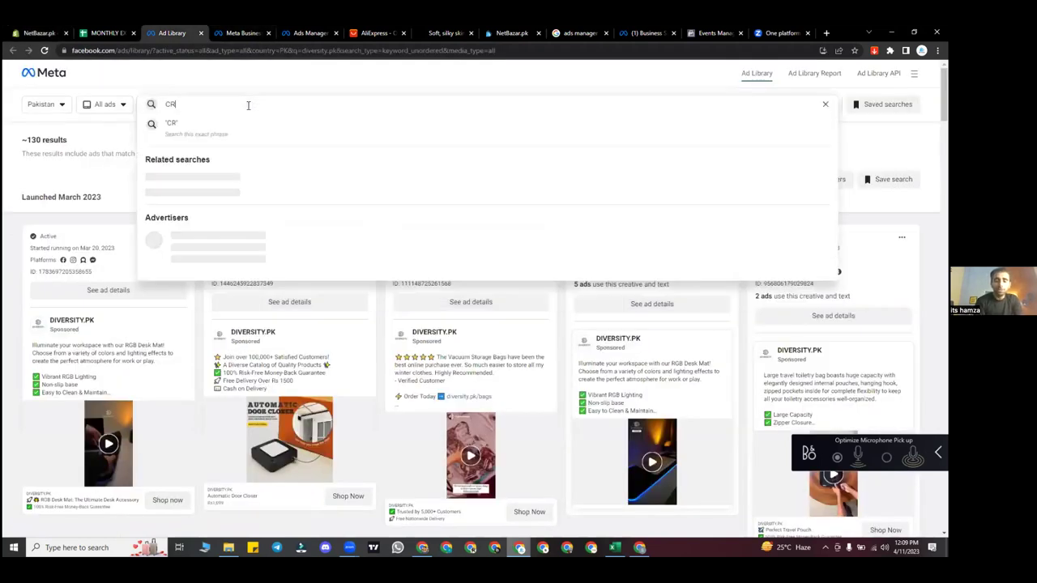
text(YSTAL HAIR REMCVER)
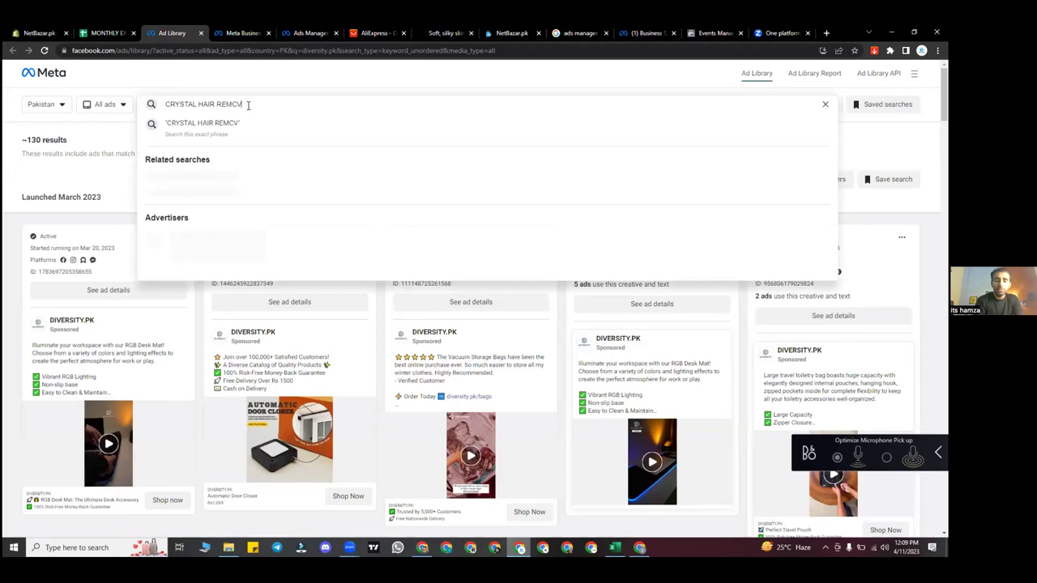
key(BackSpace)
key(BackSpace)
key(BackSpace)
key(BackSpace)
key(BackSpace)
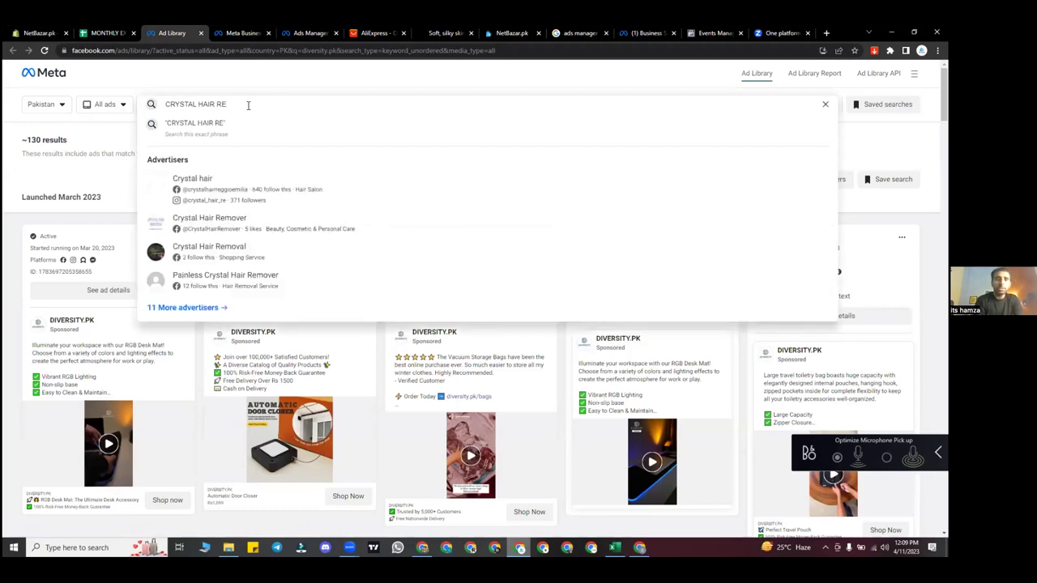
text(MOVER)
key(Return)
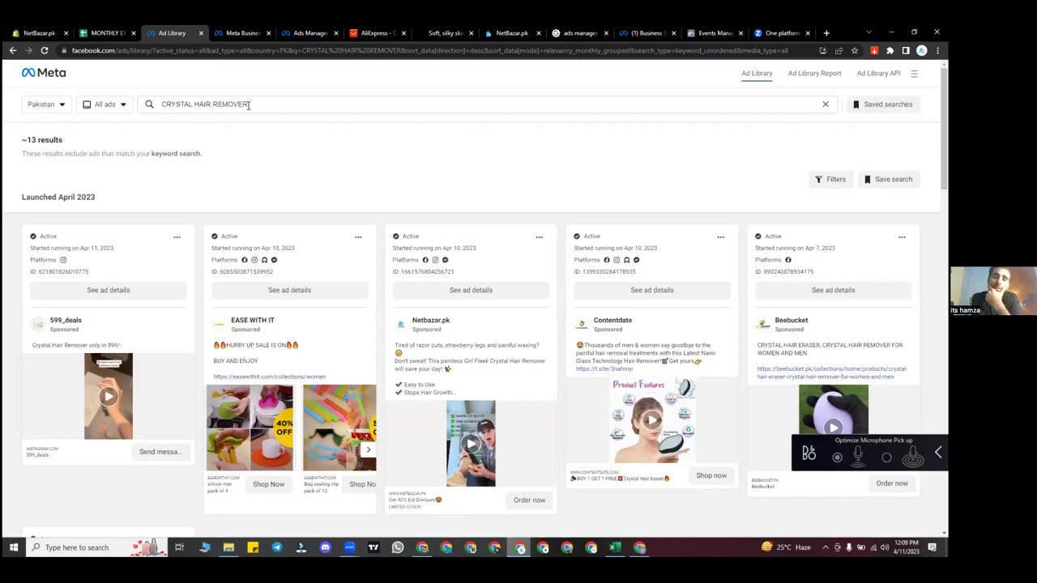
scroll(301, 134, down, 1)
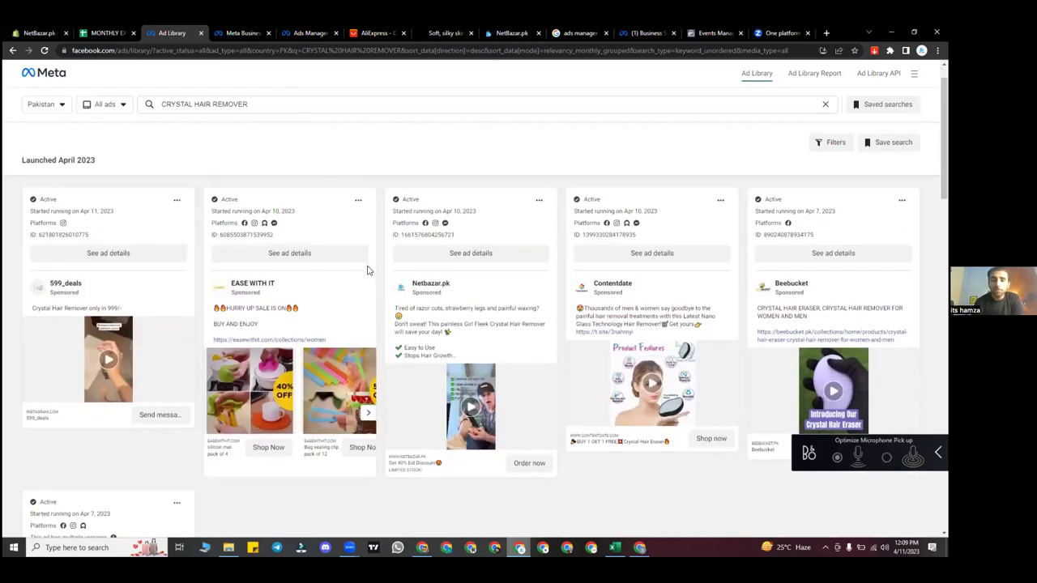
- Open the live online store from Shopify, then view the Netbazar.pk ad's details
click(44, 33)
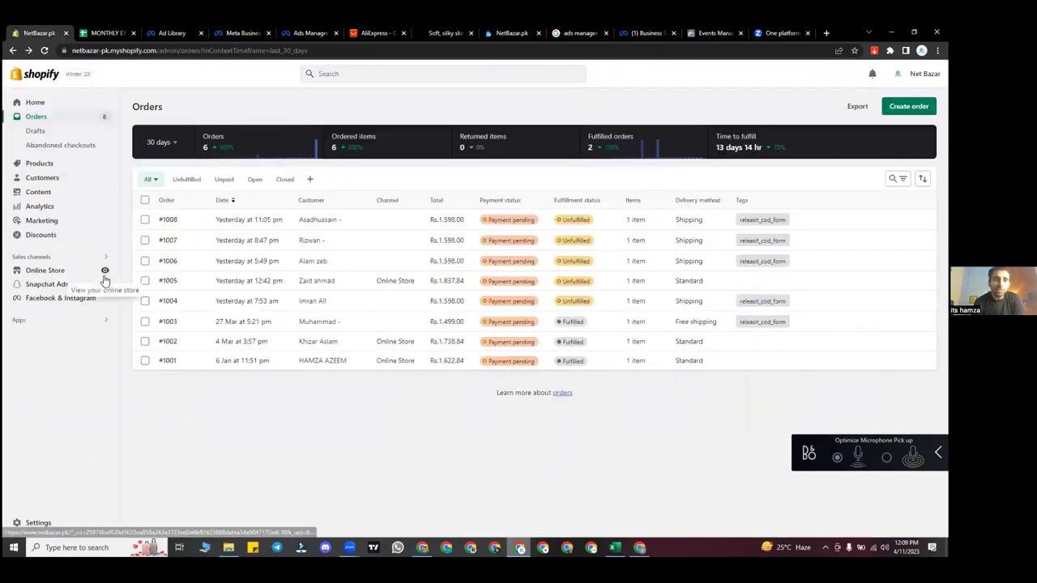
click(103, 276)
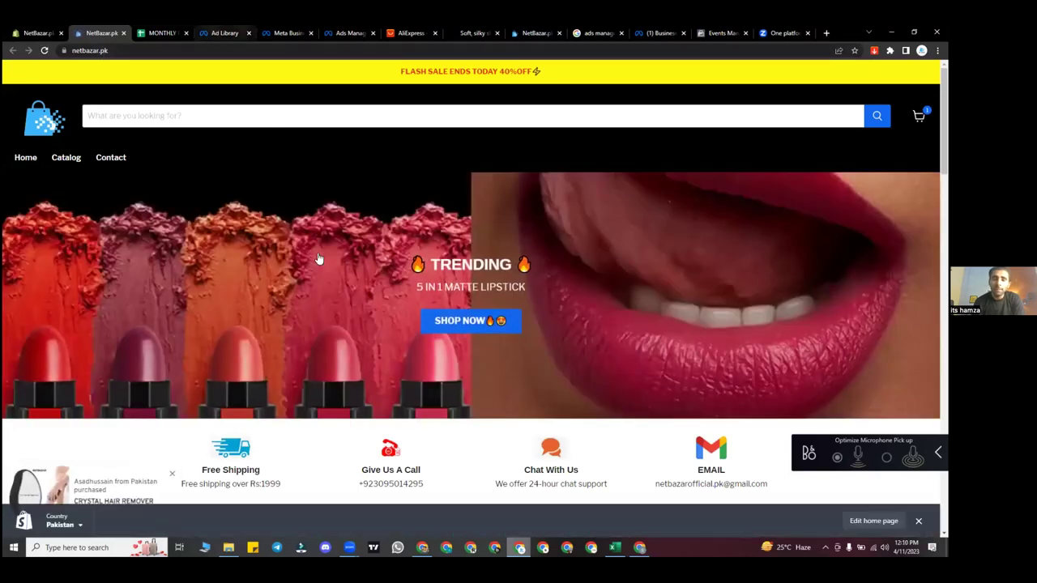
click(224, 32)
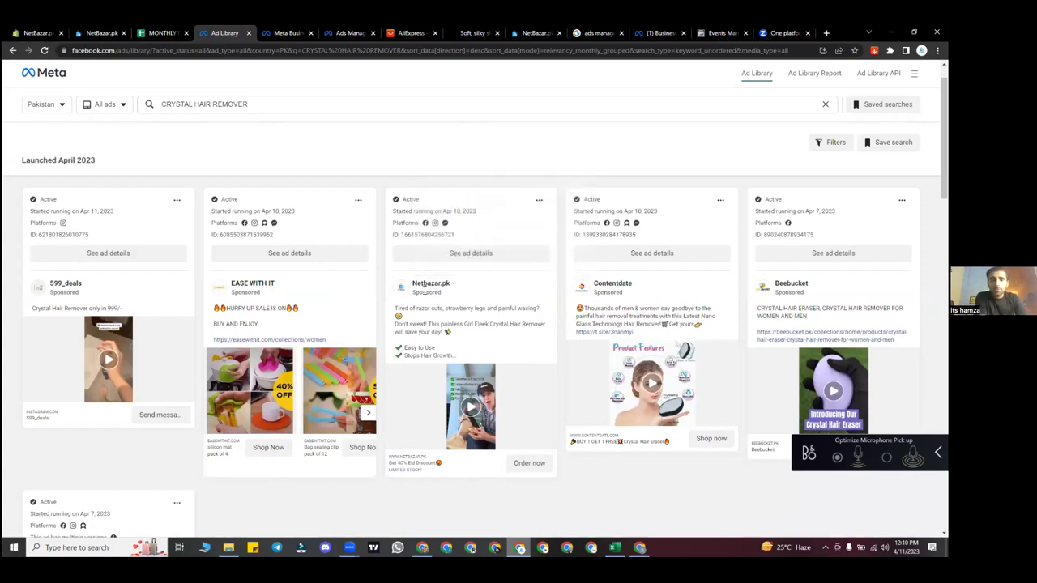
scroll(423, 294, down, 3)
scroll(423, 294, down, 7)
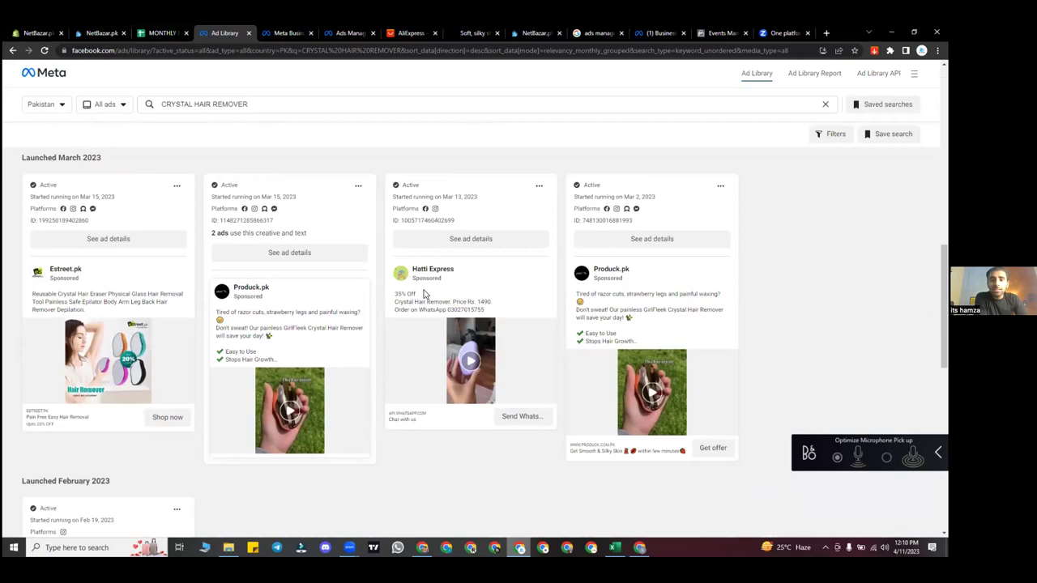
scroll(423, 294, up, 10)
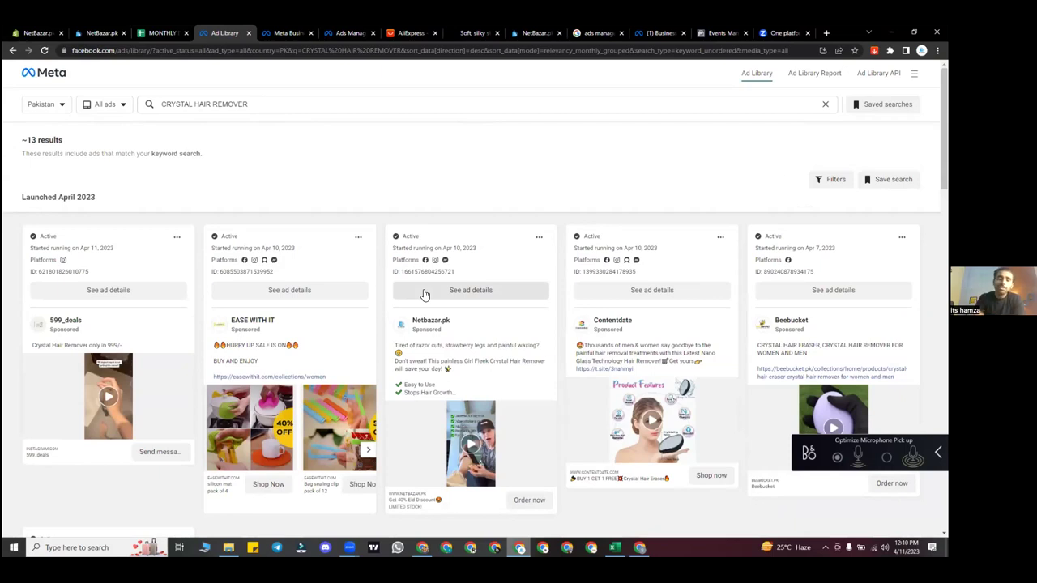
click(427, 296)
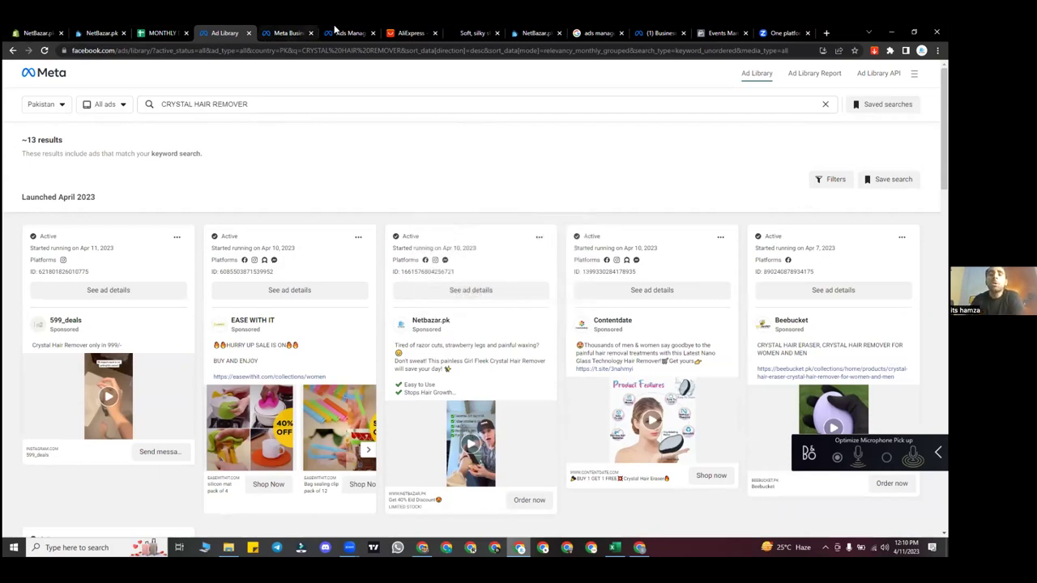
click(350, 34)
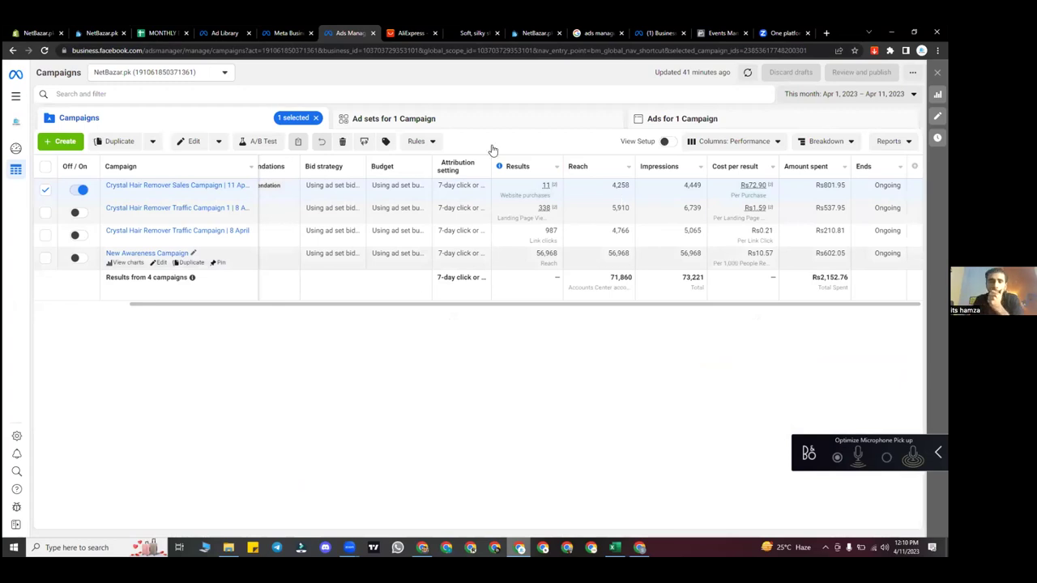
- Reload the Ads Manager campaign figures, then return to the CRYSTAL HAIR REMOVER ad results
click(43, 52)
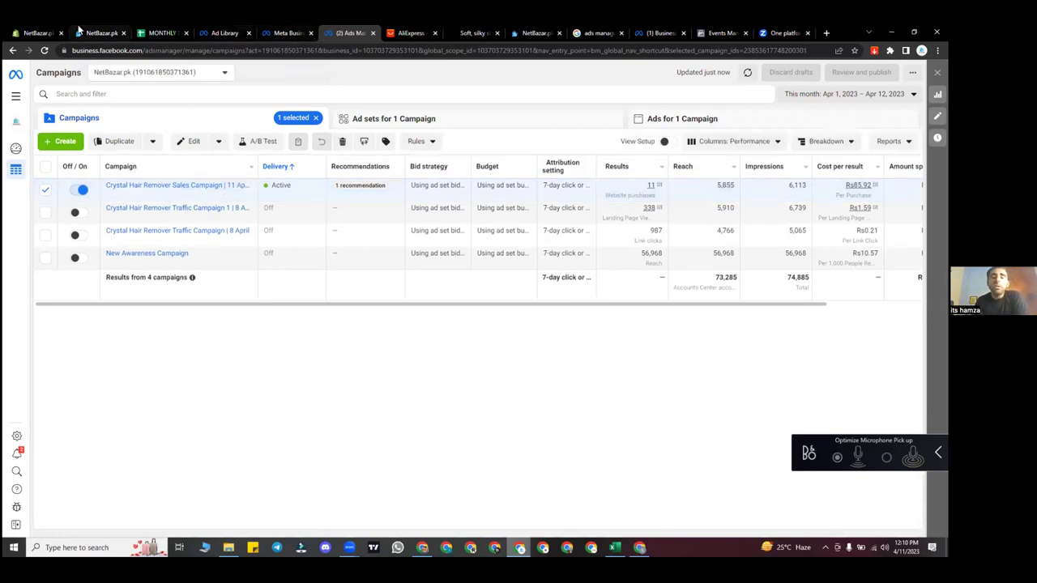
click(283, 33)
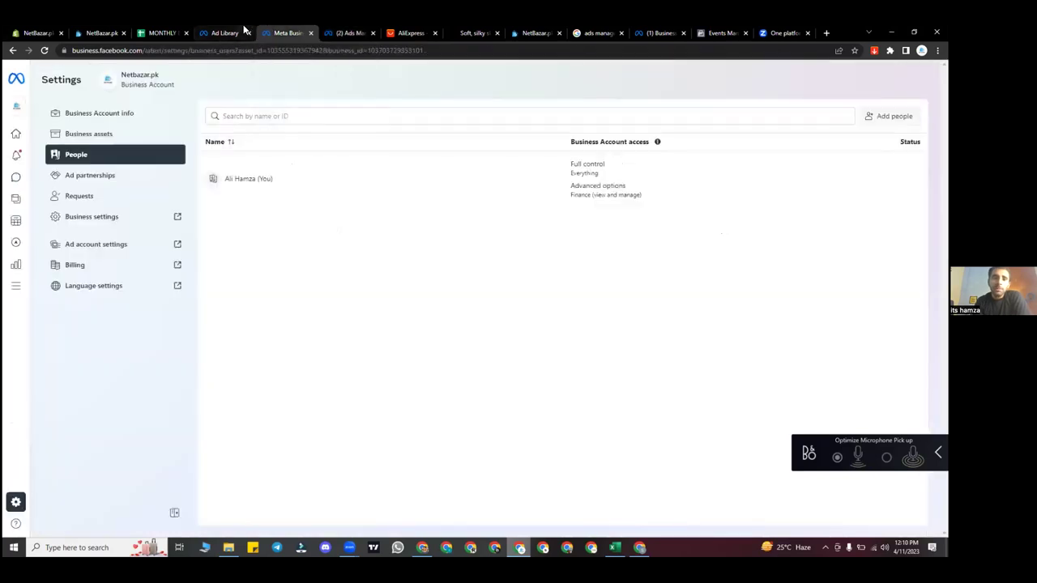
click(235, 33)
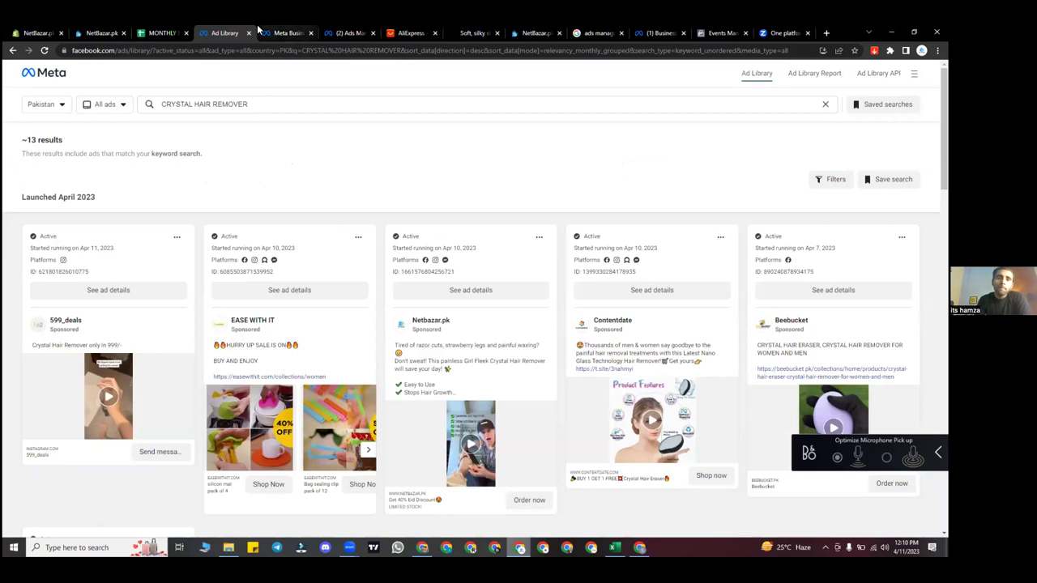
- Glance at the business People settings and campaigns table, then open Windows search from the CRYSTAL HAIR REMOVER ads
click(316, 31)
key(ctrl+Tab)
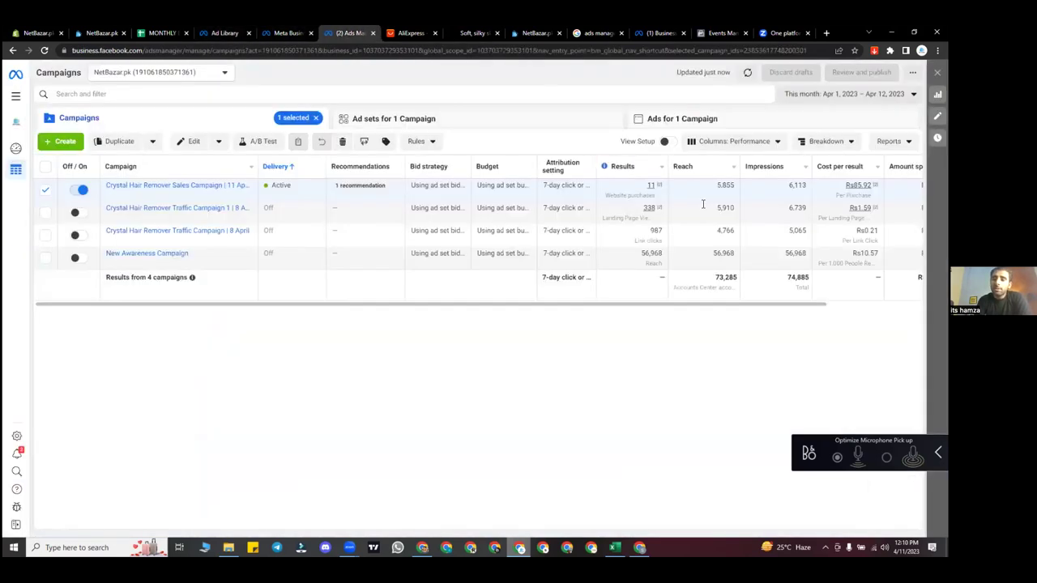
click(229, 32)
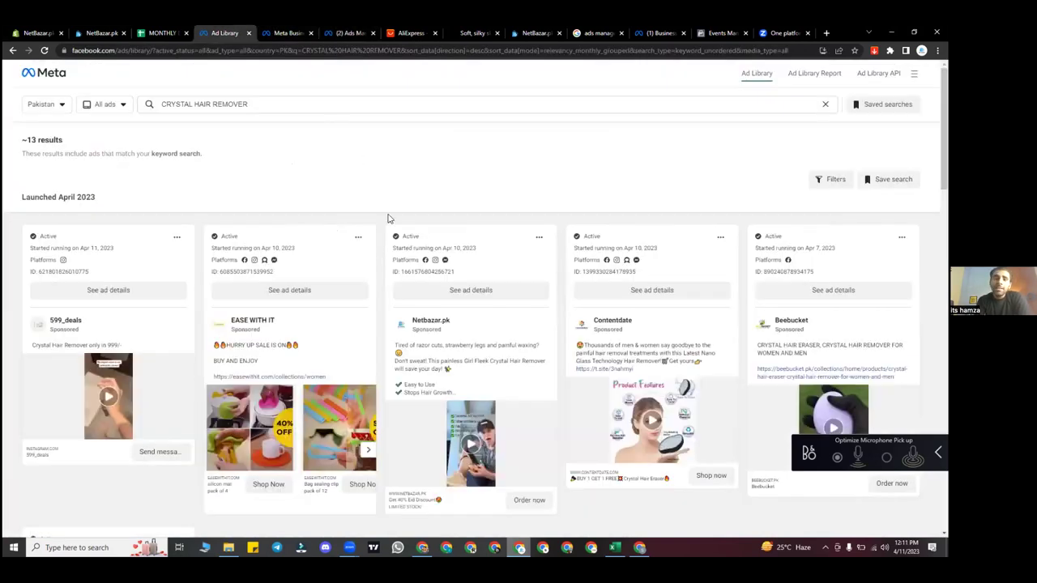
click(73, 548)
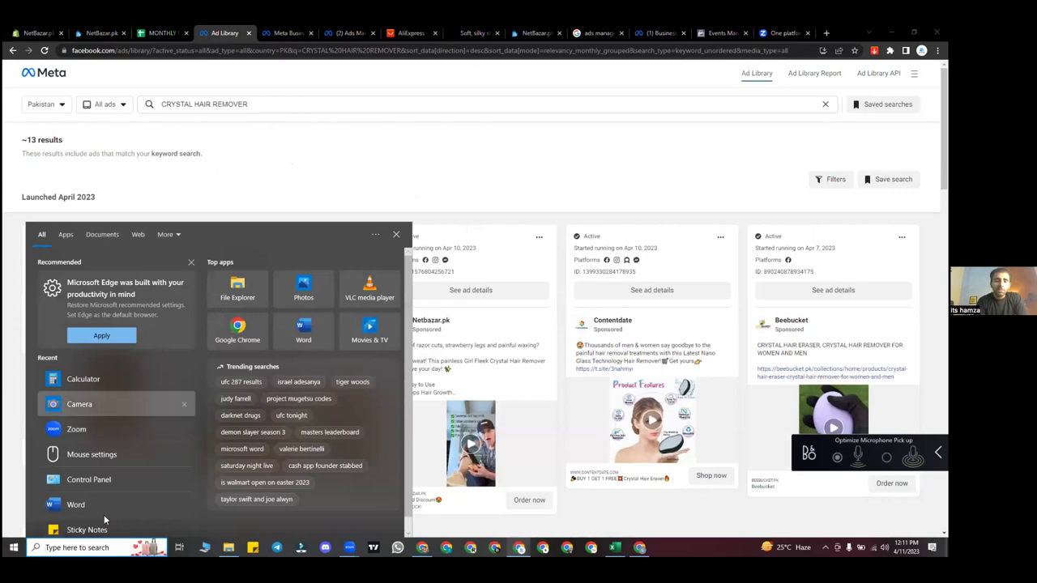
- Launch Calculator with 'calc', compute 6000 × 13 = 78,000, then close it
text(calc)
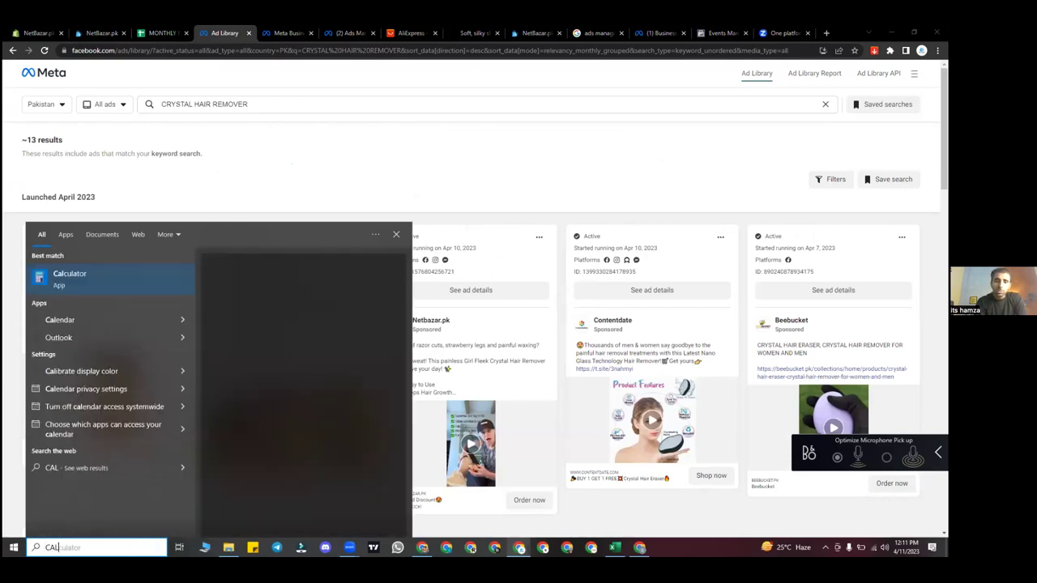
key(Return)
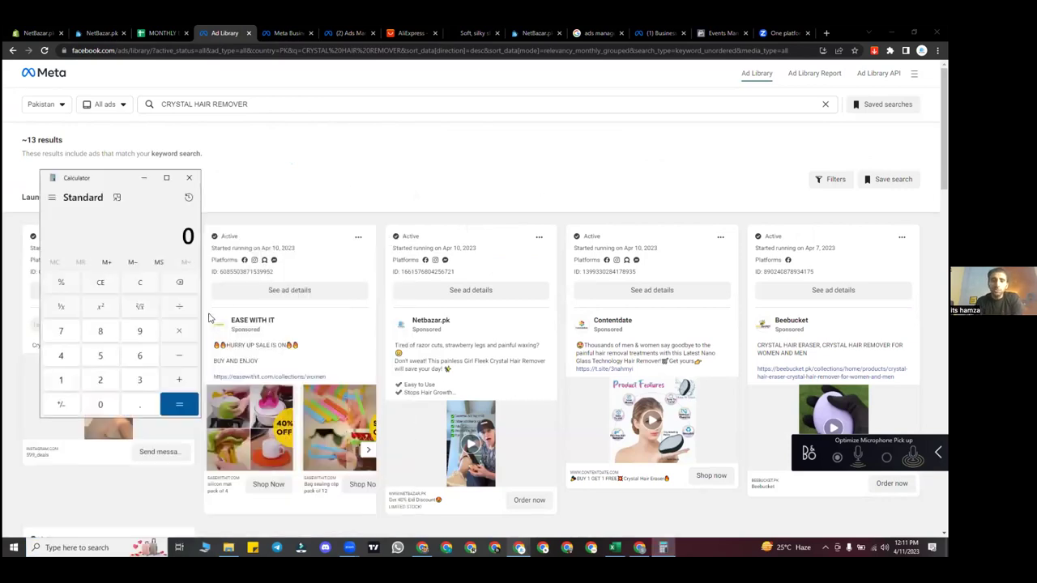
click(128, 360)
click(98, 406)
click(98, 405)
click(98, 406)
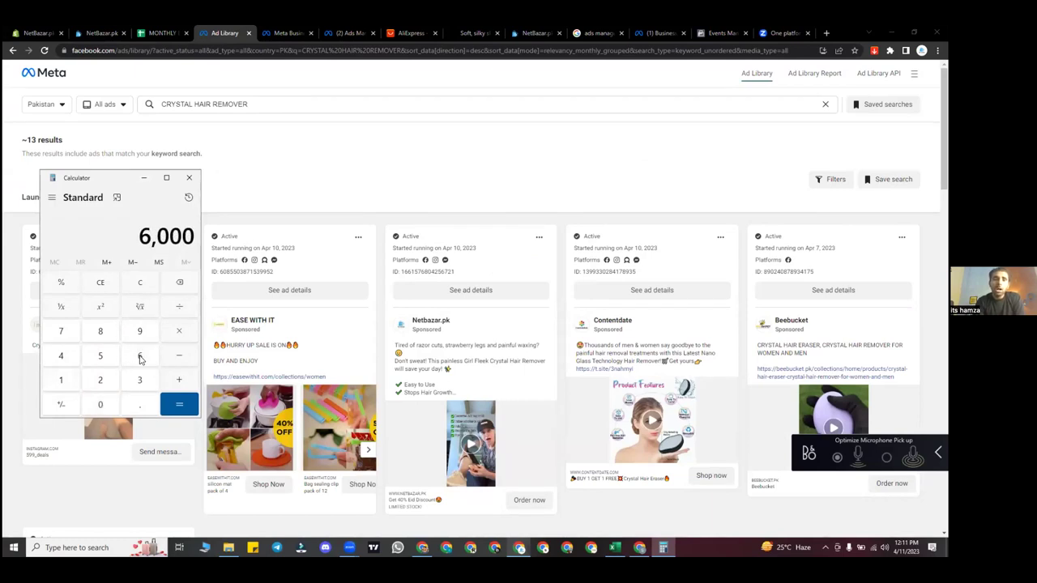
click(180, 330)
click(64, 382)
click(140, 380)
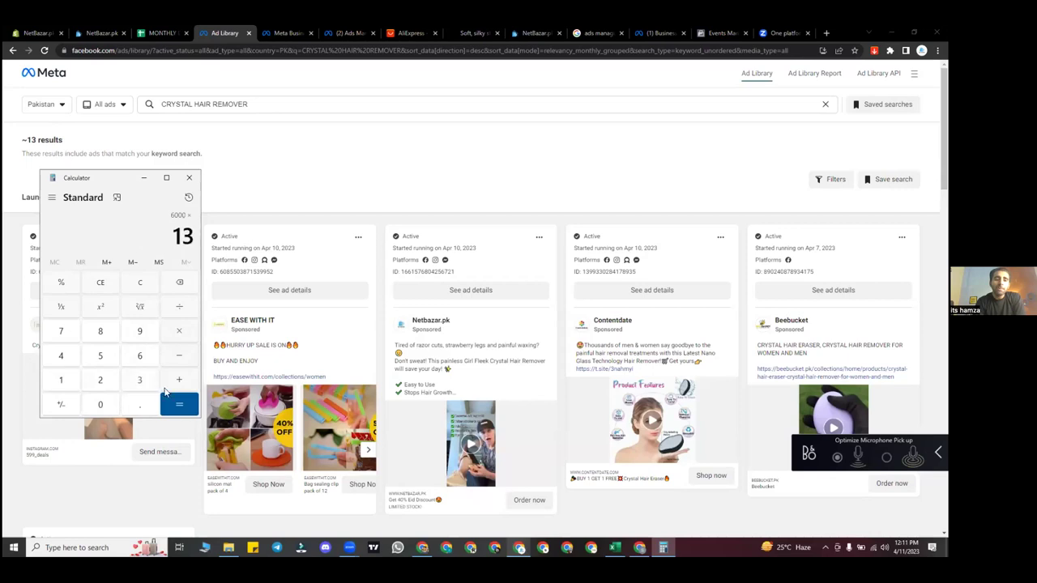
click(179, 404)
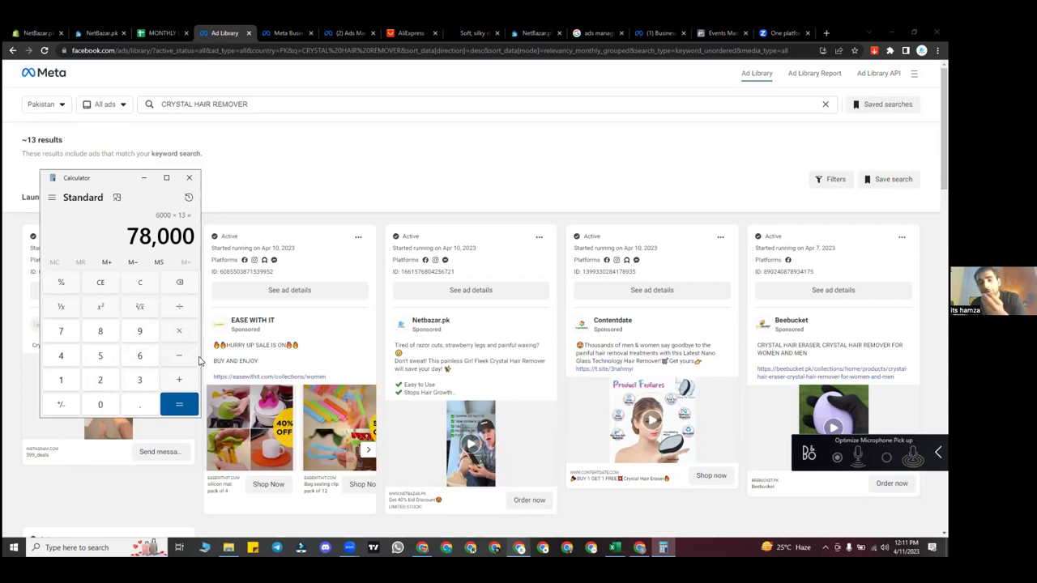
click(188, 179)
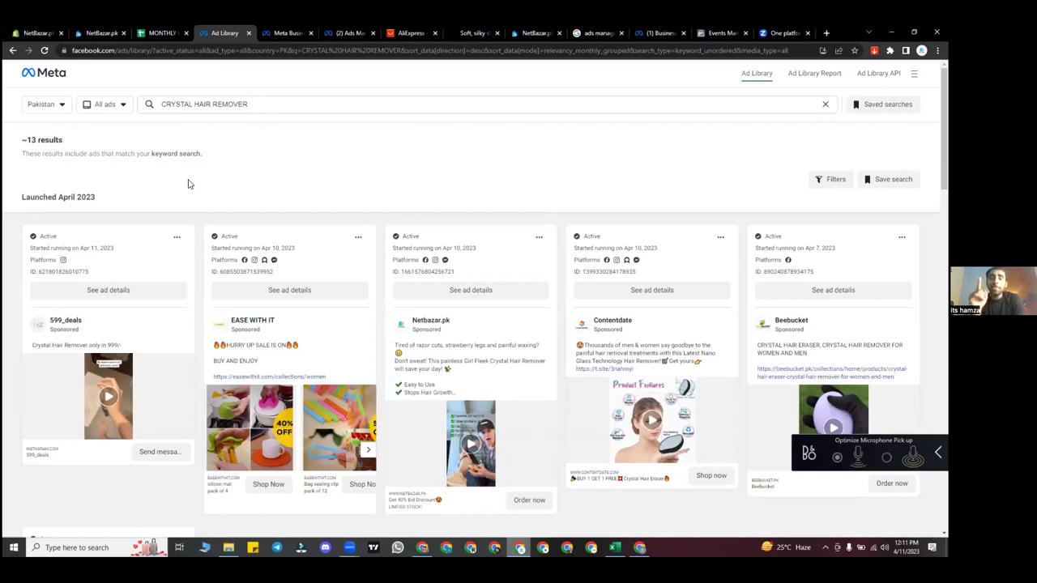
- In a new tab, search Google Images for 'EAR WAX CLEANER' and scroll the results
click(823, 30)
text(E)
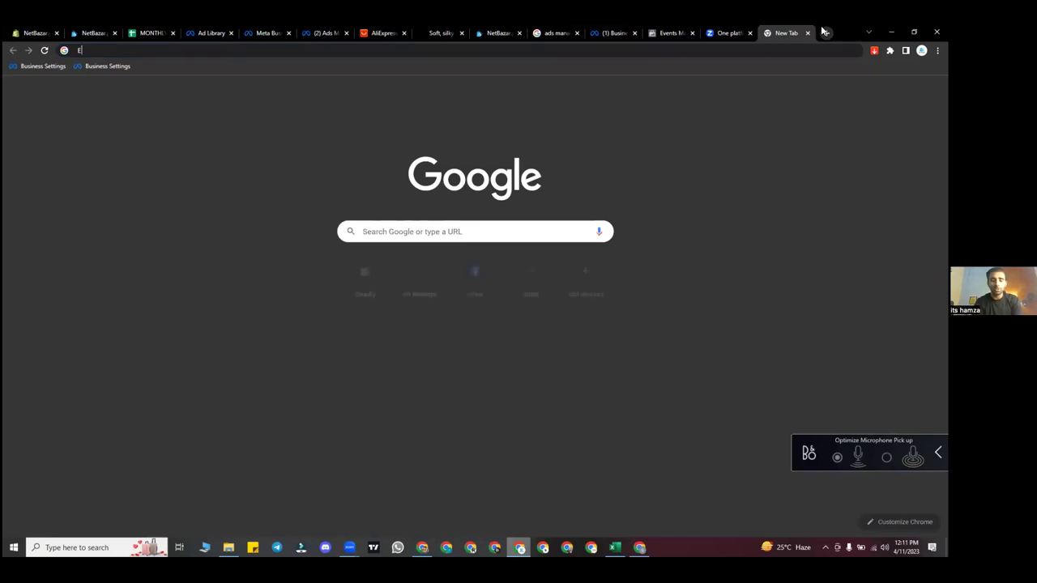
text(AR WAX CLEANER)
key(Return)
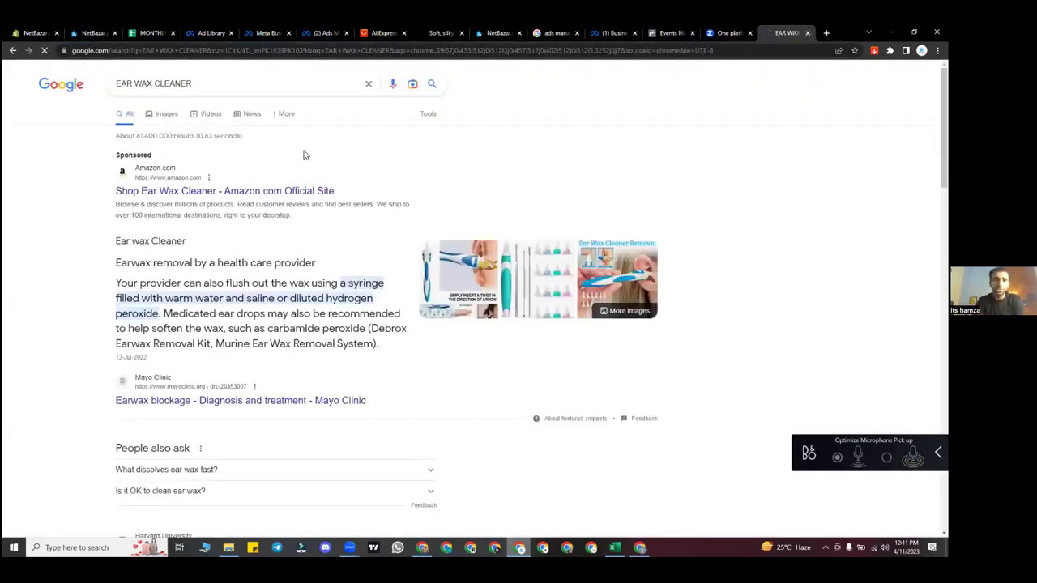
click(154, 113)
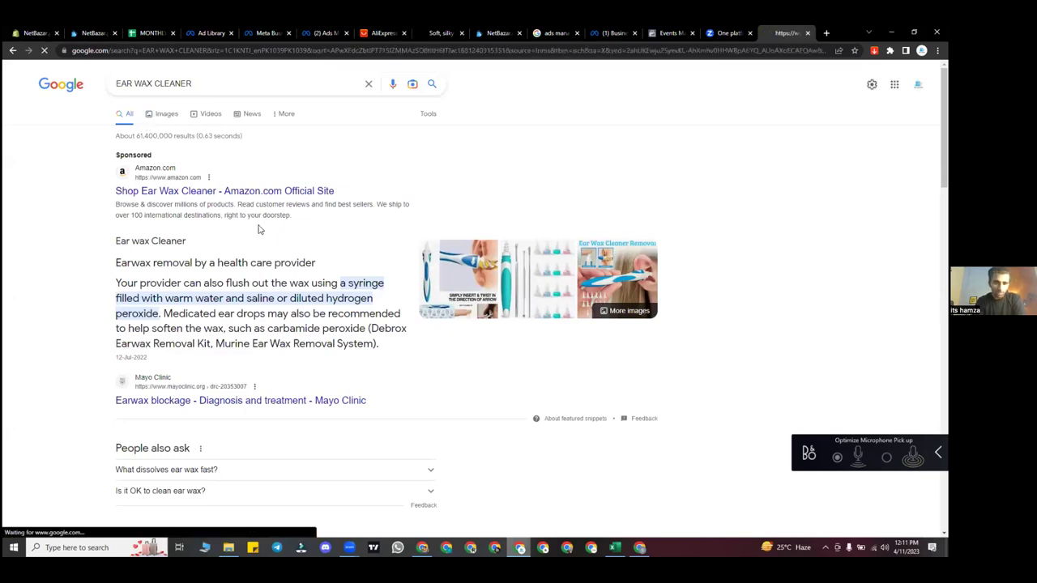
scroll(322, 327, down, 1)
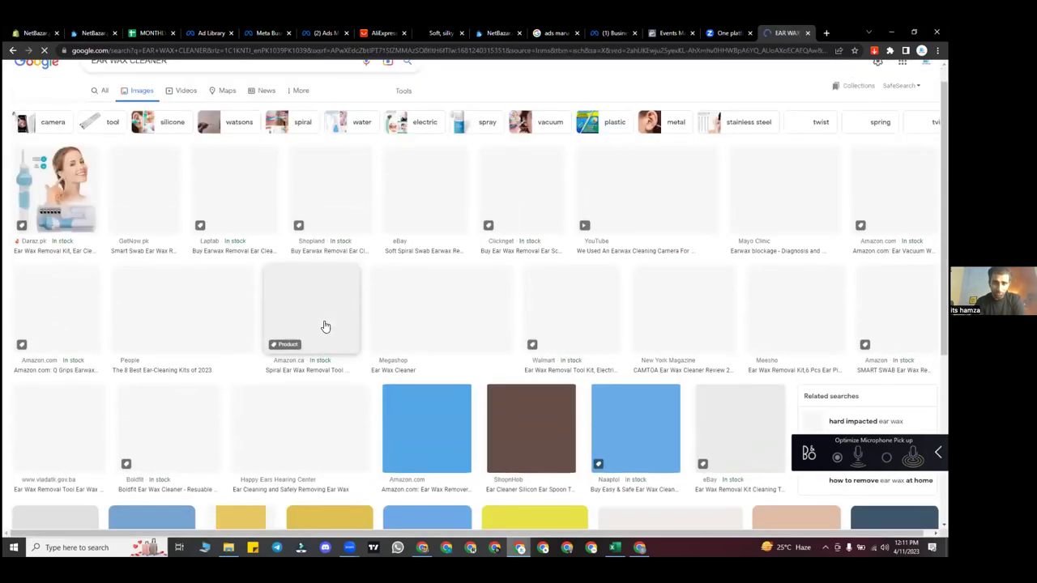
scroll(324, 326, down, 2)
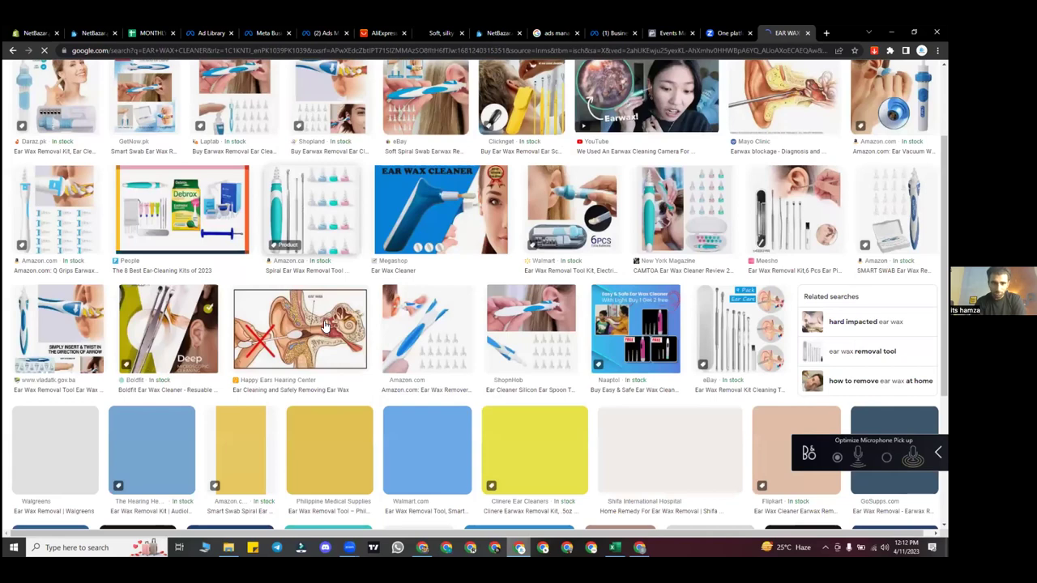
scroll(325, 327, down, 3)
scroll(211, 76, down, 2)
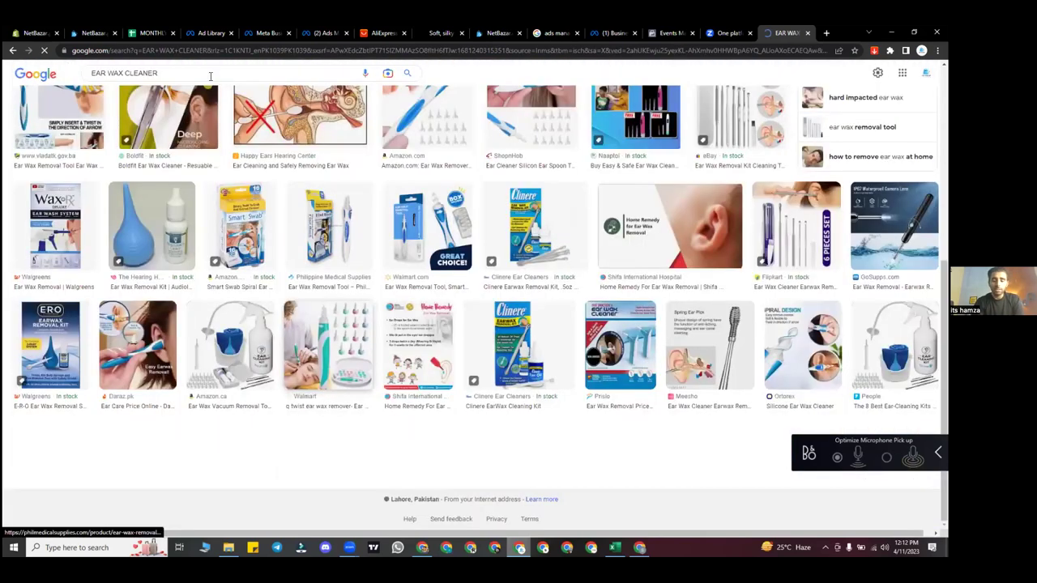
- Refine the search to 'EAR WAX CLEANER KIT' and preview the highlife.pk portable ear scoop set
click(211, 76)
text(KIT)
key(Return)
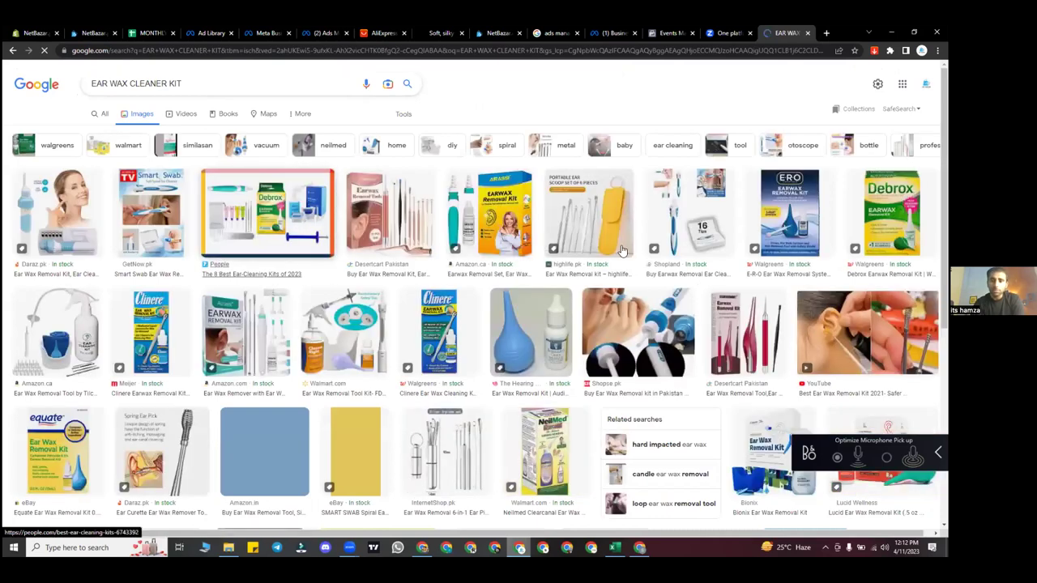
click(622, 251)
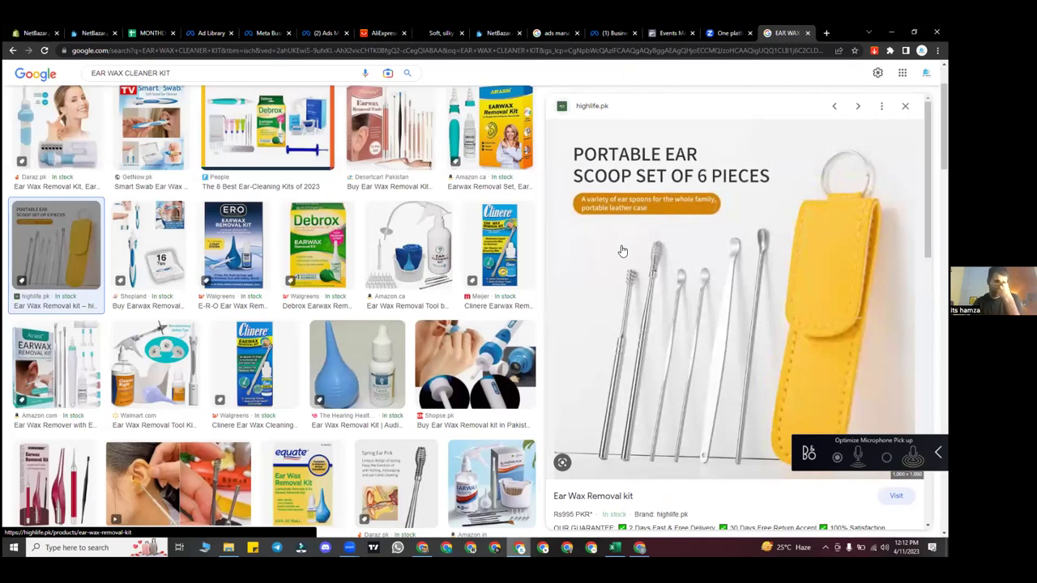
- In another new tab, view Google image results for 'DEEP EXFOLIATING GLOVE'
click(826, 32)
text(DEEP )
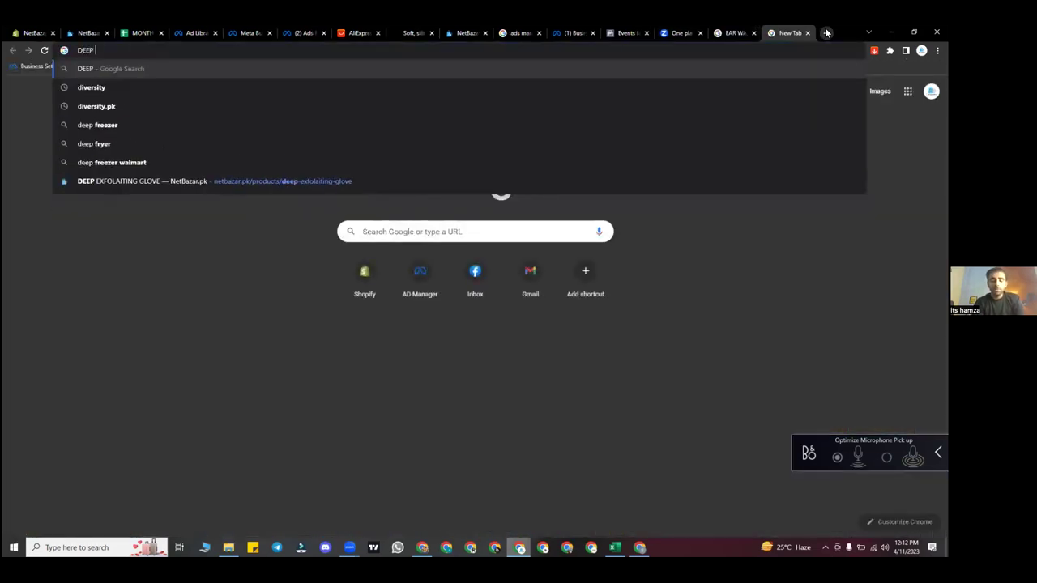
text(EXFOLIATI)
text(NG GLOVE)
key(Return)
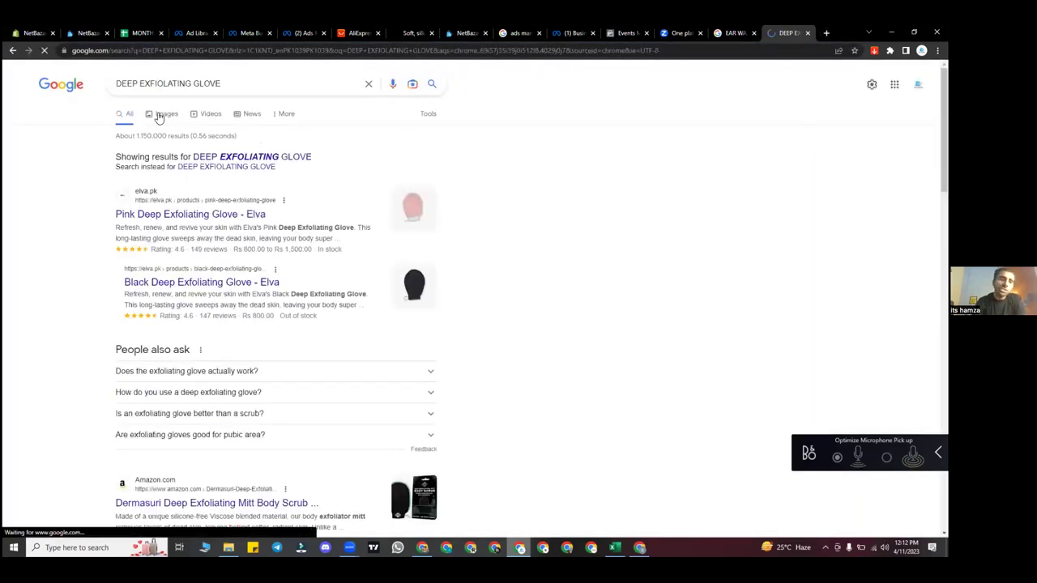
click(160, 118)
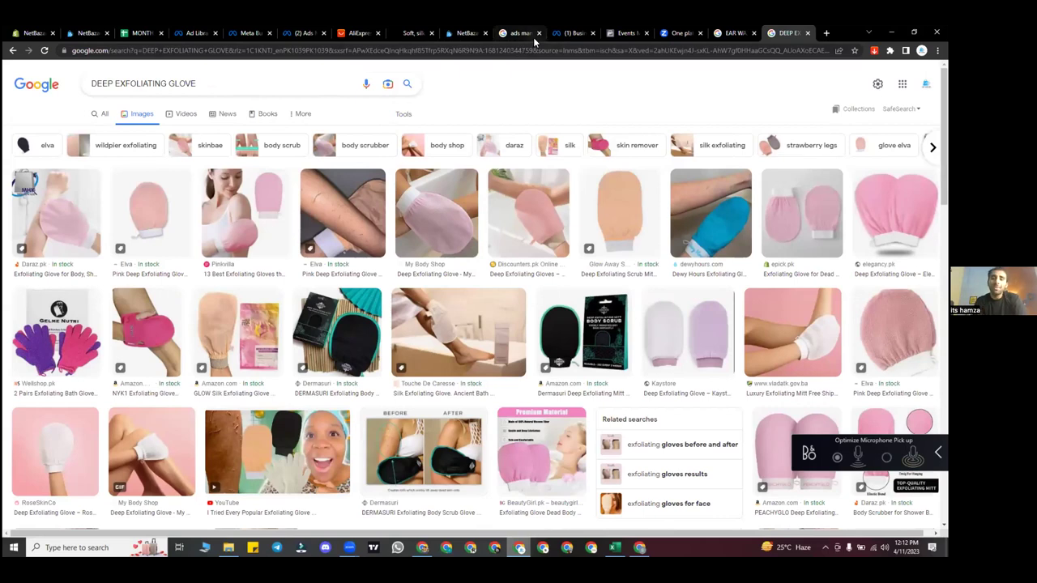
- Close the ear wax and exfoliating glove tabs and return to the Shopify orders list
click(523, 32)
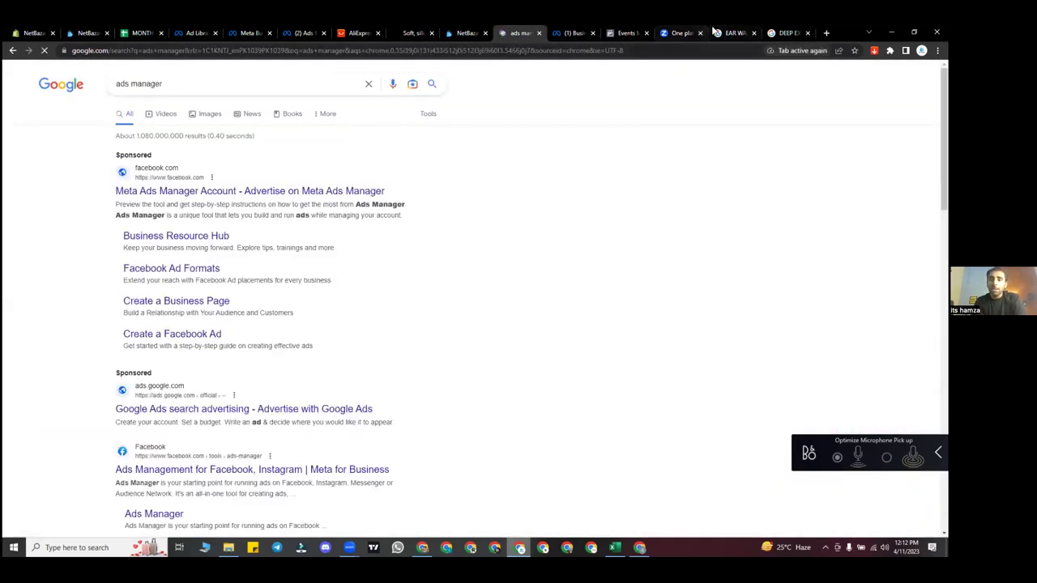
click(756, 35)
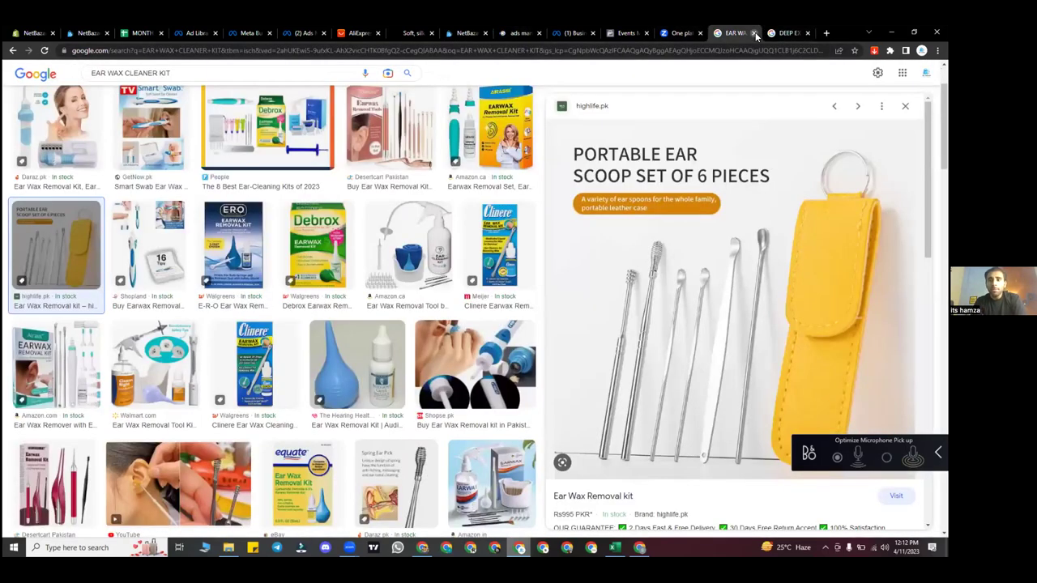
click(754, 33)
click(755, 33)
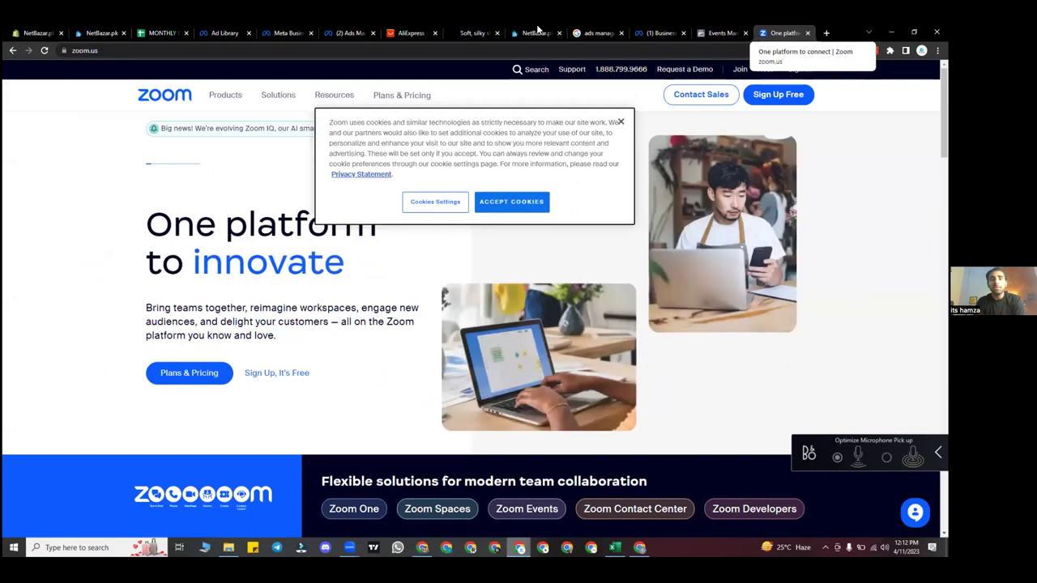
click(15, 33)
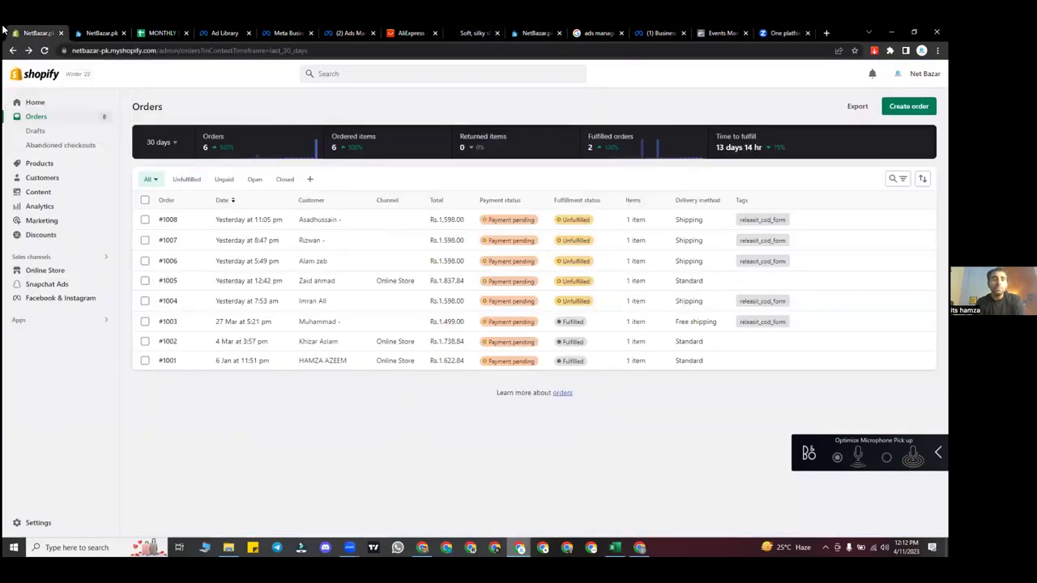